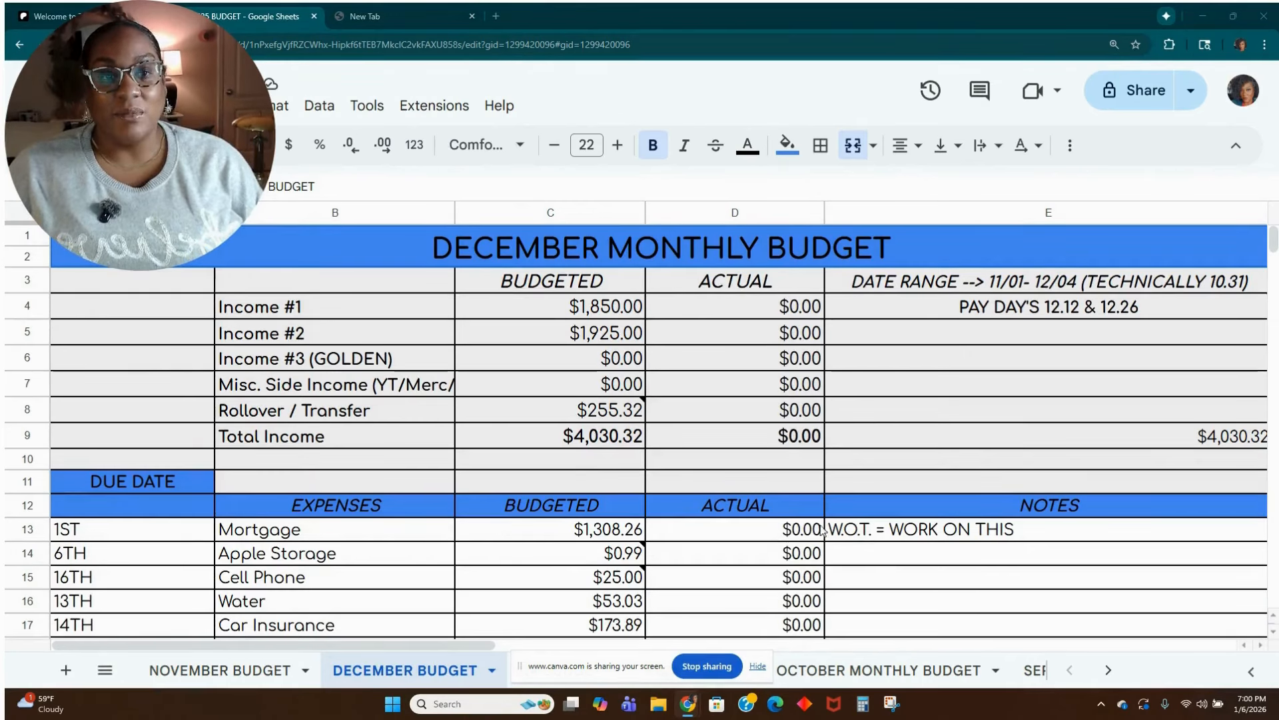
# Duplicate the DECEMBER BUDGET sheet.
pyautogui.moveTo(563, 679); pyautogui.dragTo(884, 35)
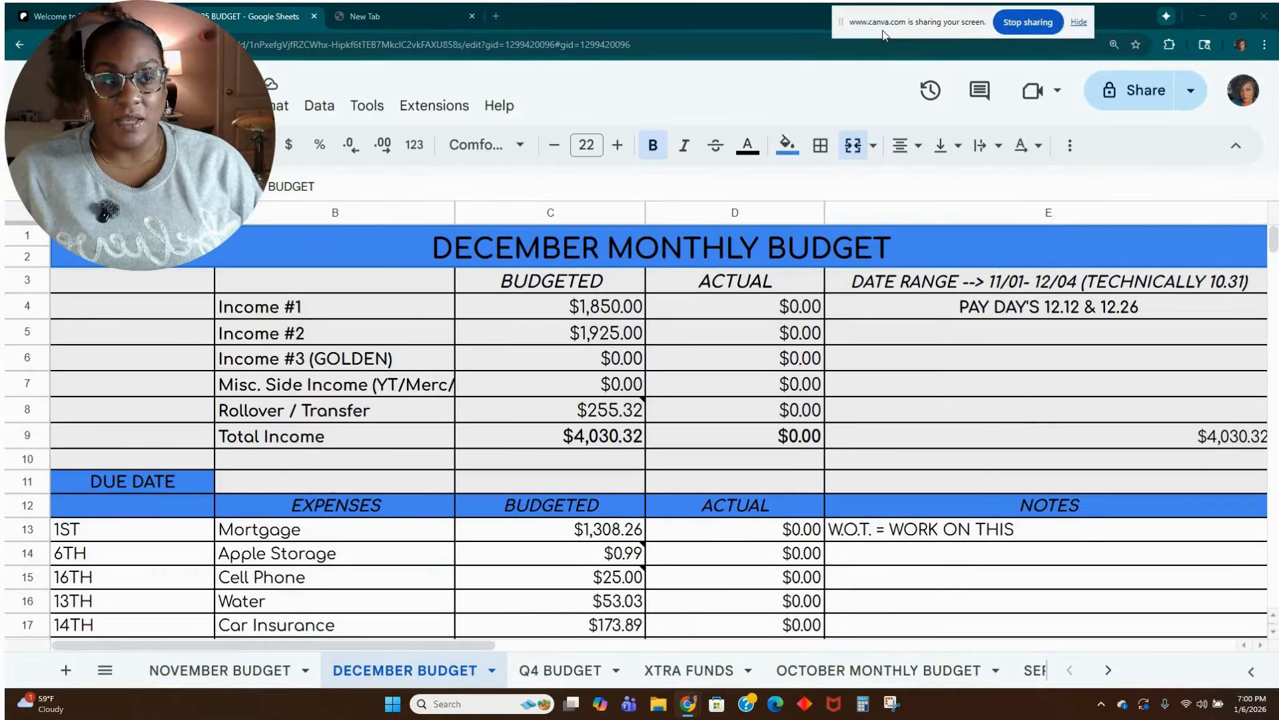
pyautogui.rightClick(427, 670)
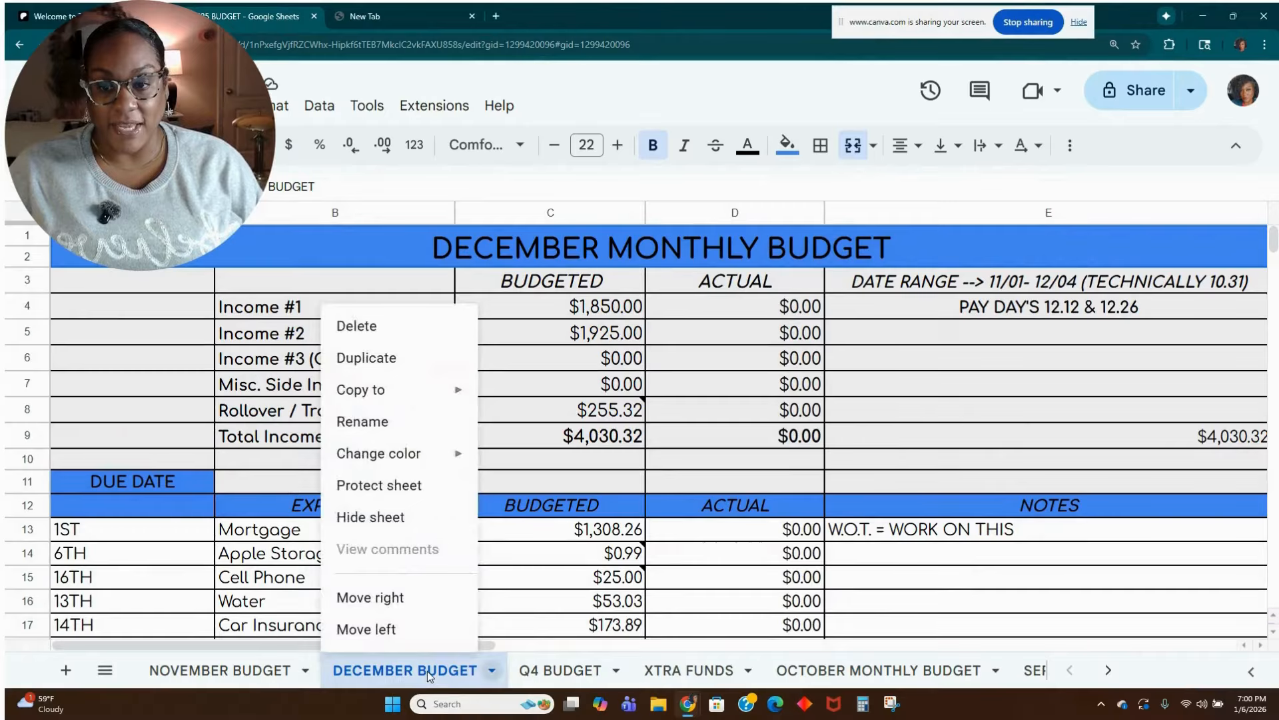
pyautogui.click(421, 365)
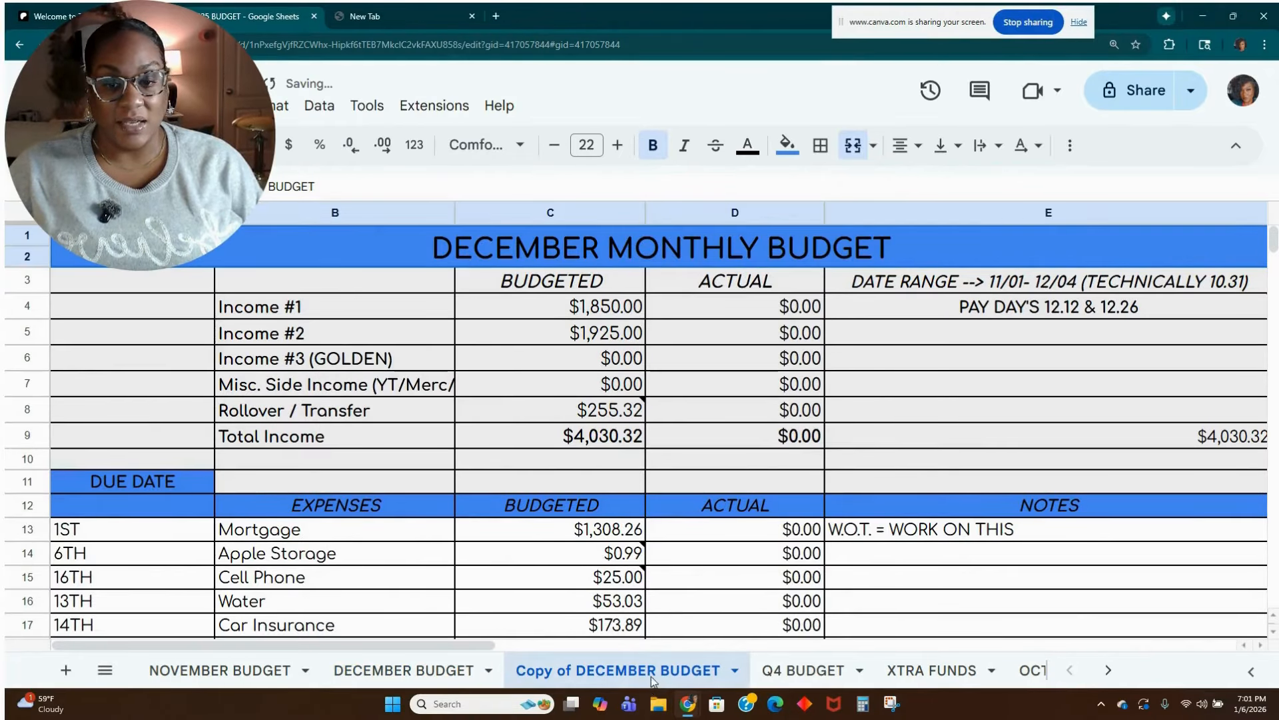
# Rename the copied December sheet as JANUARY BUDGET.
pyautogui.doubleClick(653, 676)
pyautogui.press('End')
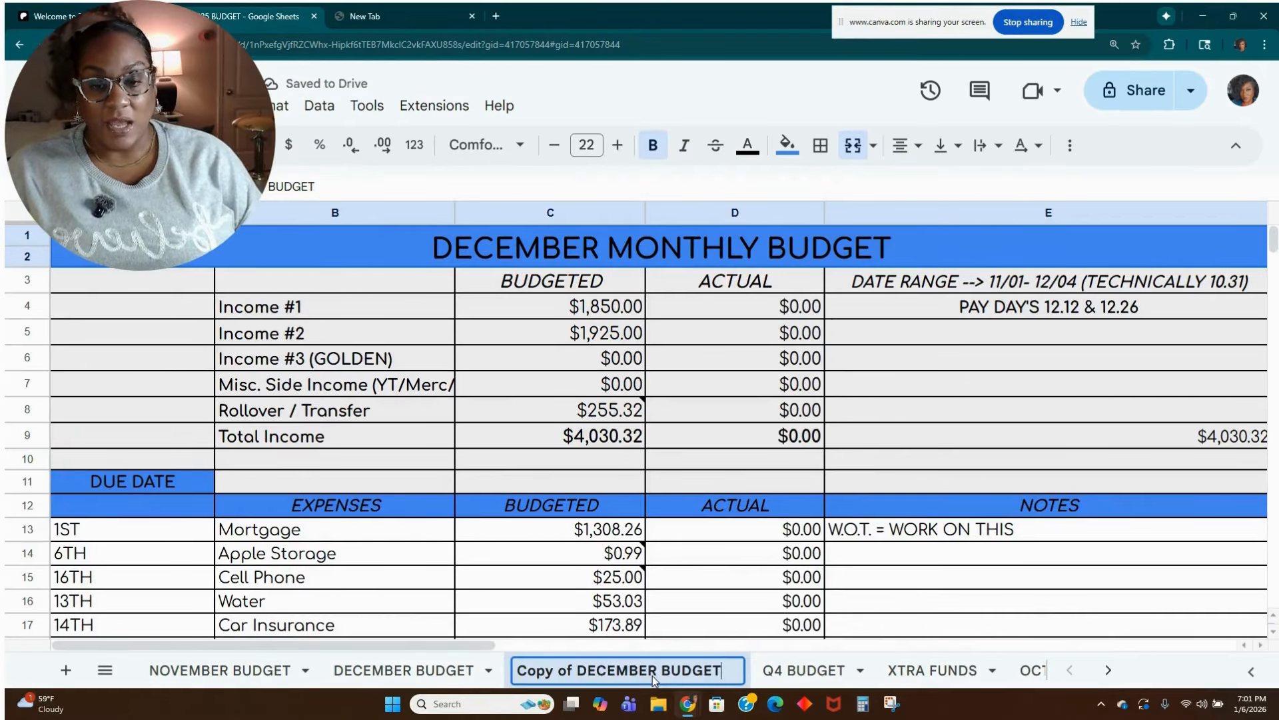
pyautogui.press('Left')
pyautogui.press('Left')
pyautogui.press('Left')
pyautogui.press('Left')
pyautogui.press('Left')
pyautogui.press('Left')
pyautogui.press('Left')
pyautogui.press('Left')
pyautogui.press('Left')
pyautogui.press('Left')
pyautogui.press('Left')
pyautogui.press('Left')
pyautogui.press('Left')
pyautogui.press('Left')
pyautogui.press('Left')
pyautogui.press('Left')
pyautogui.press('Left')
pyautogui.press('Left')
pyautogui.press('Left')
pyautogui.press('Right')
pyautogui.press('Right')
pyautogui.press('Right')
pyautogui.press('Right')
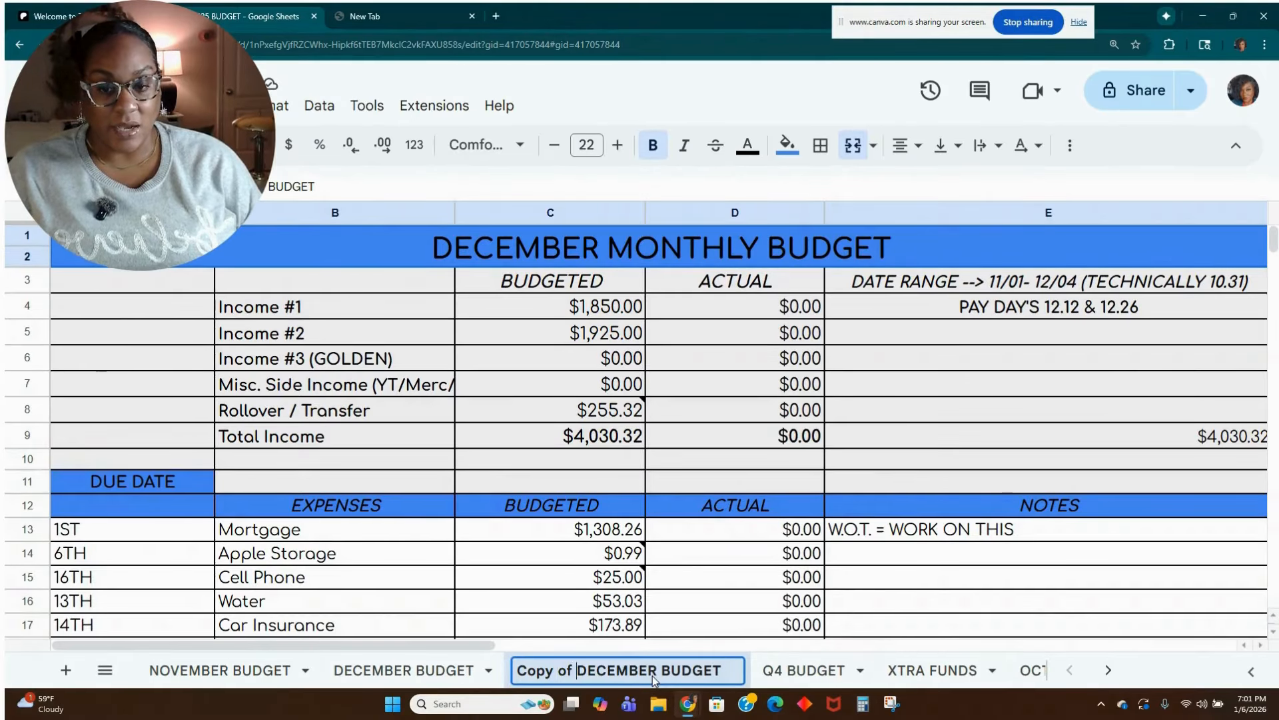
pyautogui.press('BackSpace')
pyautogui.press('BackSpace')
pyautogui.press('BackSpace')
pyautogui.press('BackSpace')
pyautogui.press('BackSpace')
pyautogui.press('BackSpace')
pyautogui.press('BackSpace')
pyautogui.press('BackSpace')
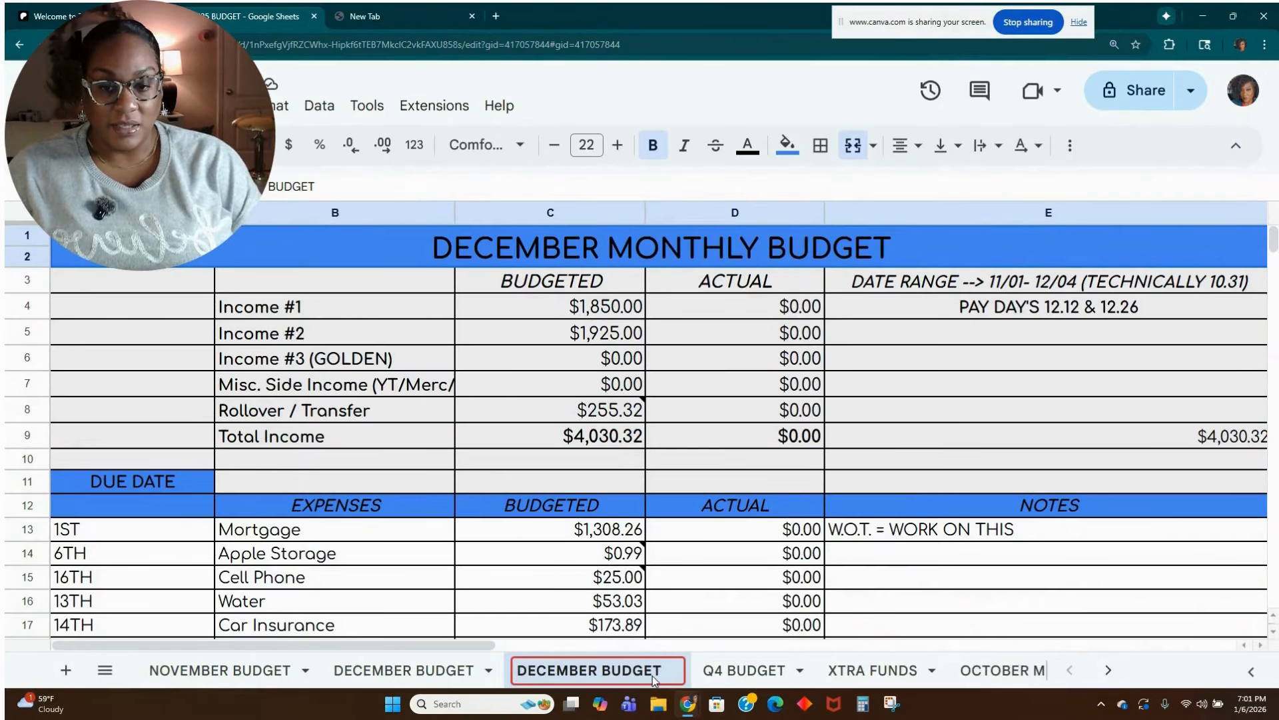
pyautogui.press('Right')
pyautogui.press('Right')
pyautogui.press('Right')
pyautogui.press('Right')
pyautogui.press('Right')
pyautogui.press('Right')
pyautogui.press('Right')
pyautogui.press('Right')
pyautogui.press('Right')
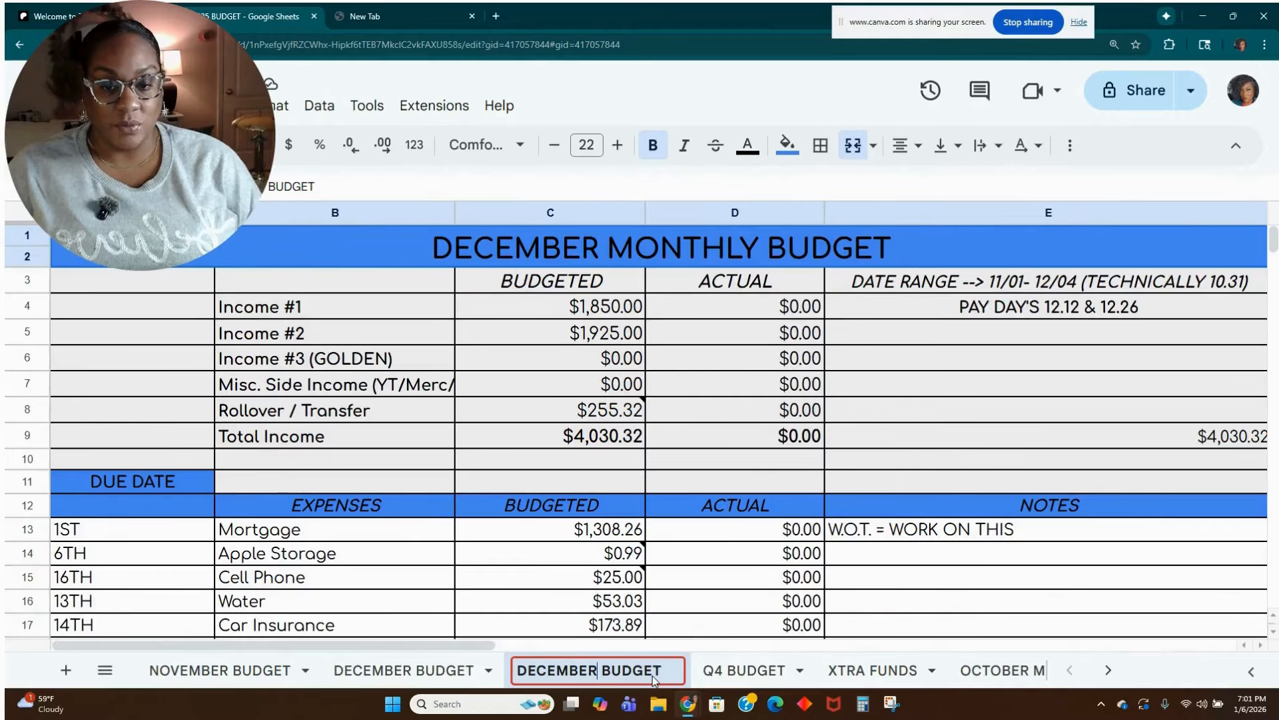
pyautogui.press('BackSpace')
pyautogui.press('BackSpace')
pyautogui.press('BackSpace')
pyautogui.press('BackSpace')
pyautogui.press('BackSpace')
pyautogui.press('BackSpace')
pyautogui.press('BackSpace')
pyautogui.press('BackSpace')
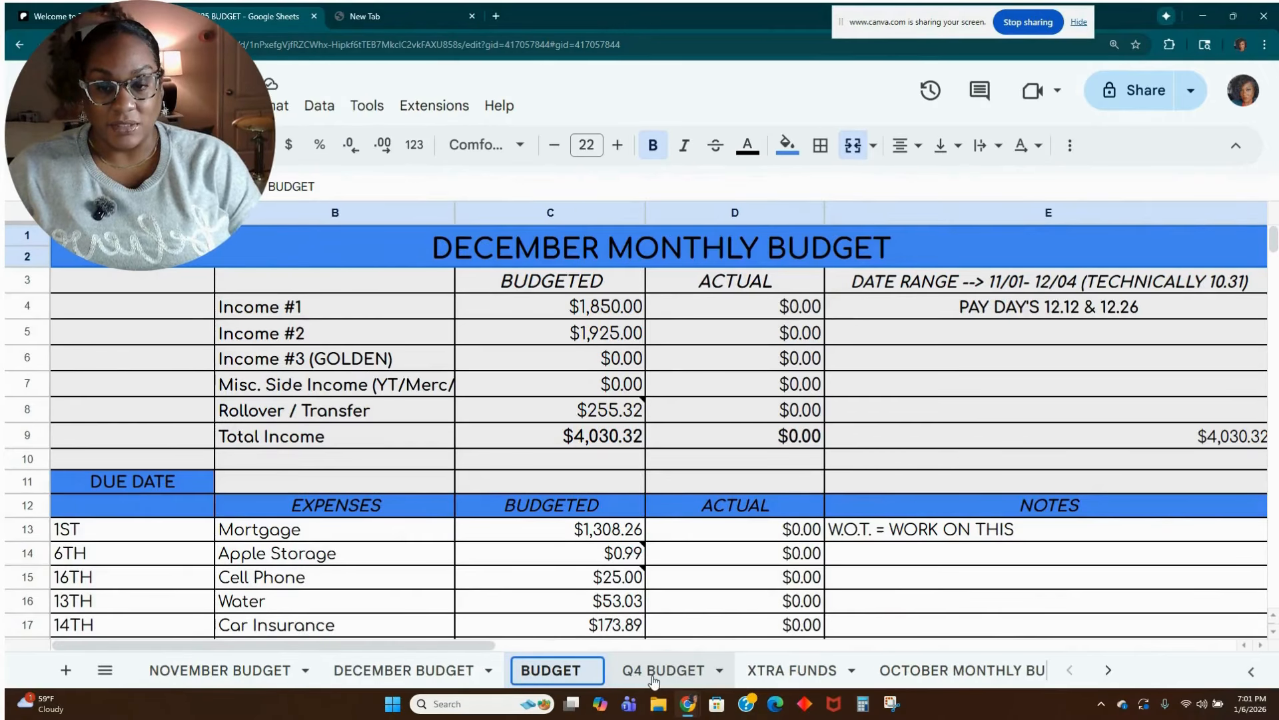
pyautogui.write('JANUAR')
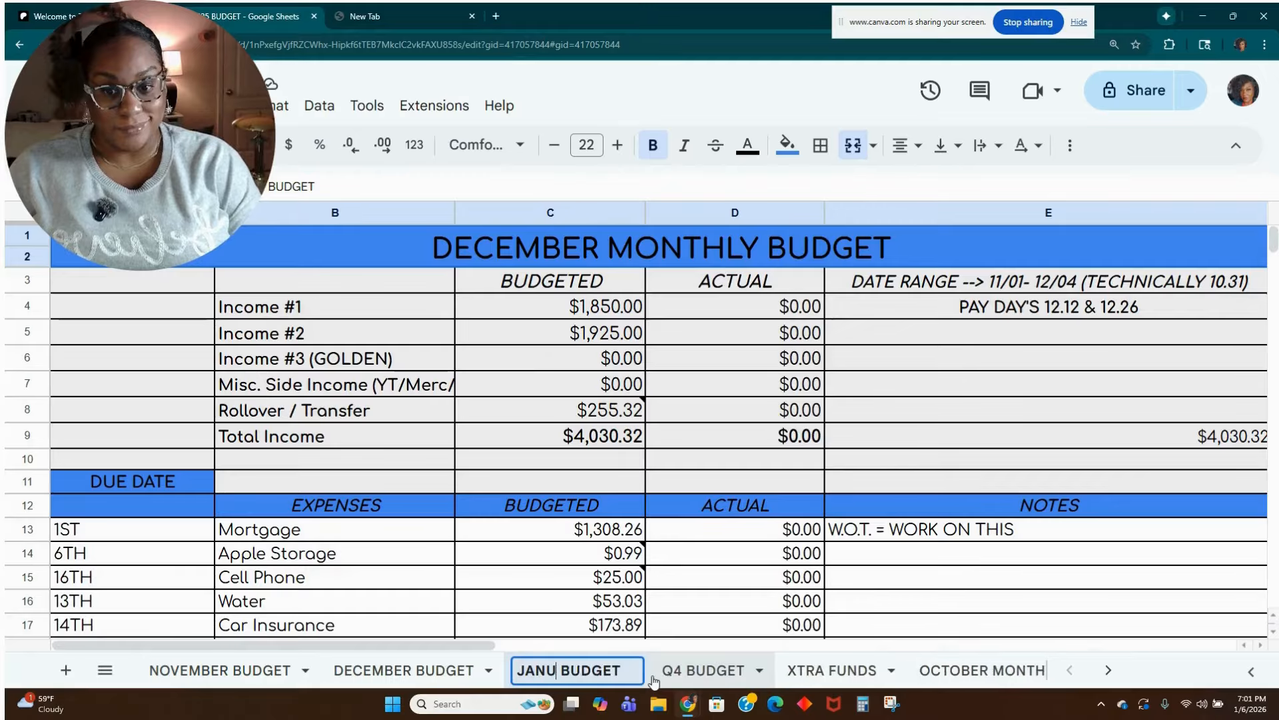
pyautogui.write('Y')
pyautogui.press('Return')
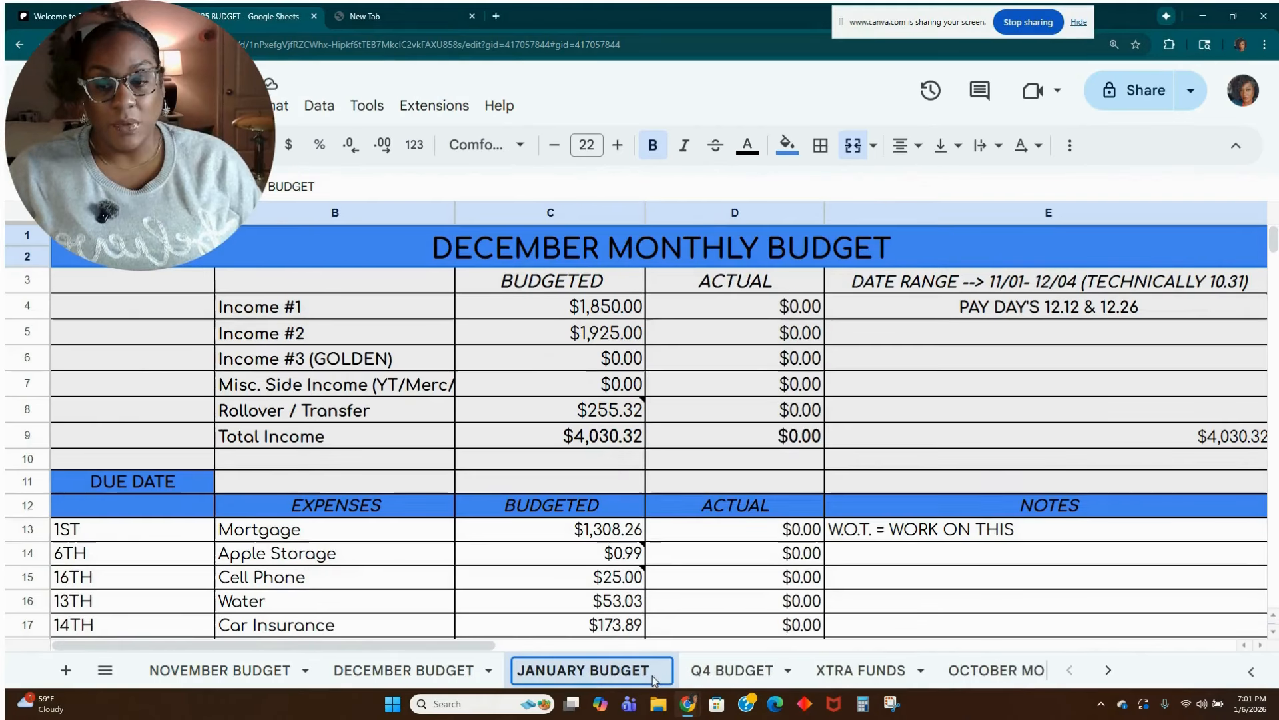
# Delete the NOVEMBER BUDGET sheet from the workbook and confirm the removal.
pyautogui.rightClick(282, 673)
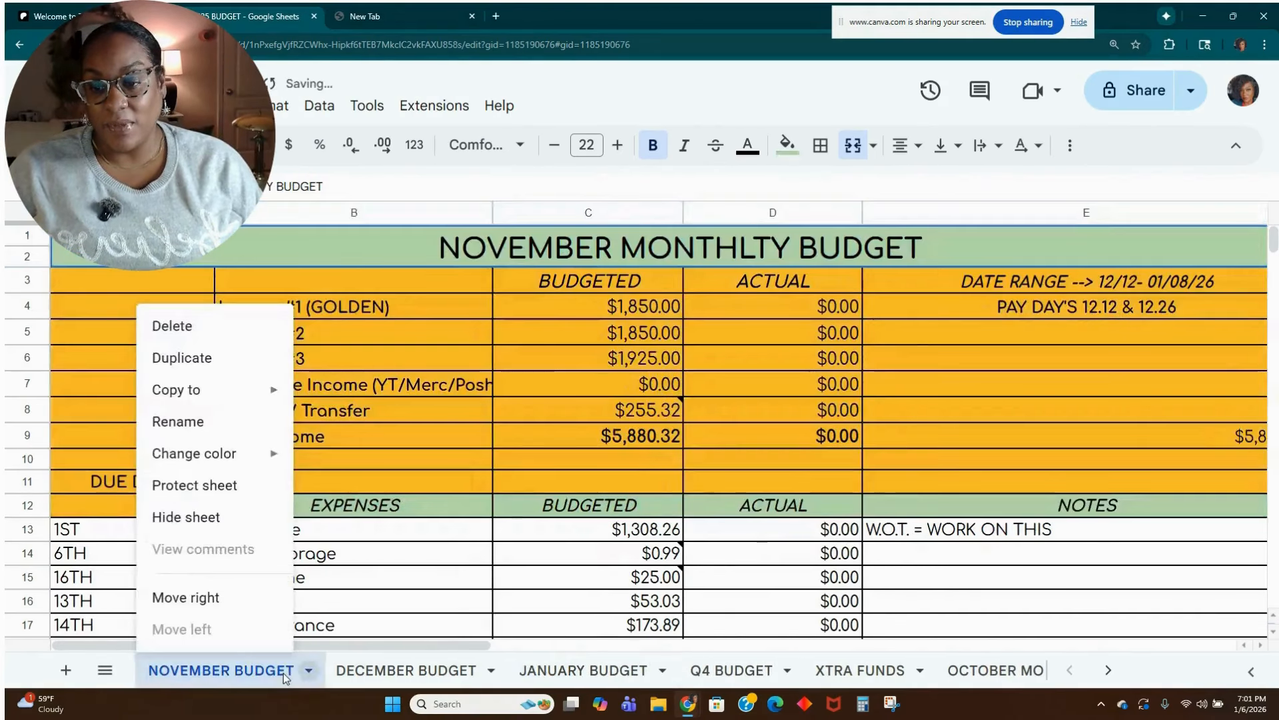
pyautogui.click(221, 332)
pyautogui.click(860, 417)
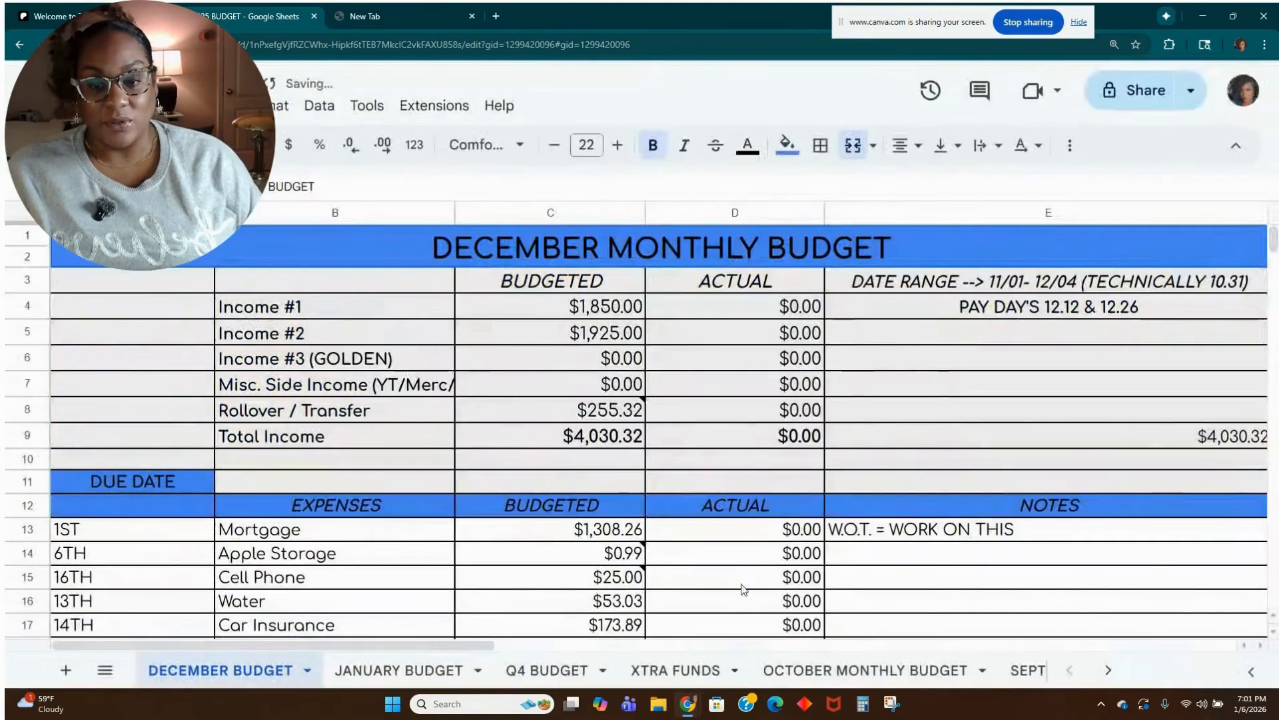
# Change the title on the JANUARY BUDGET sheet to JANUARY MONTHLY BUDGET.
pyautogui.click(426, 666)
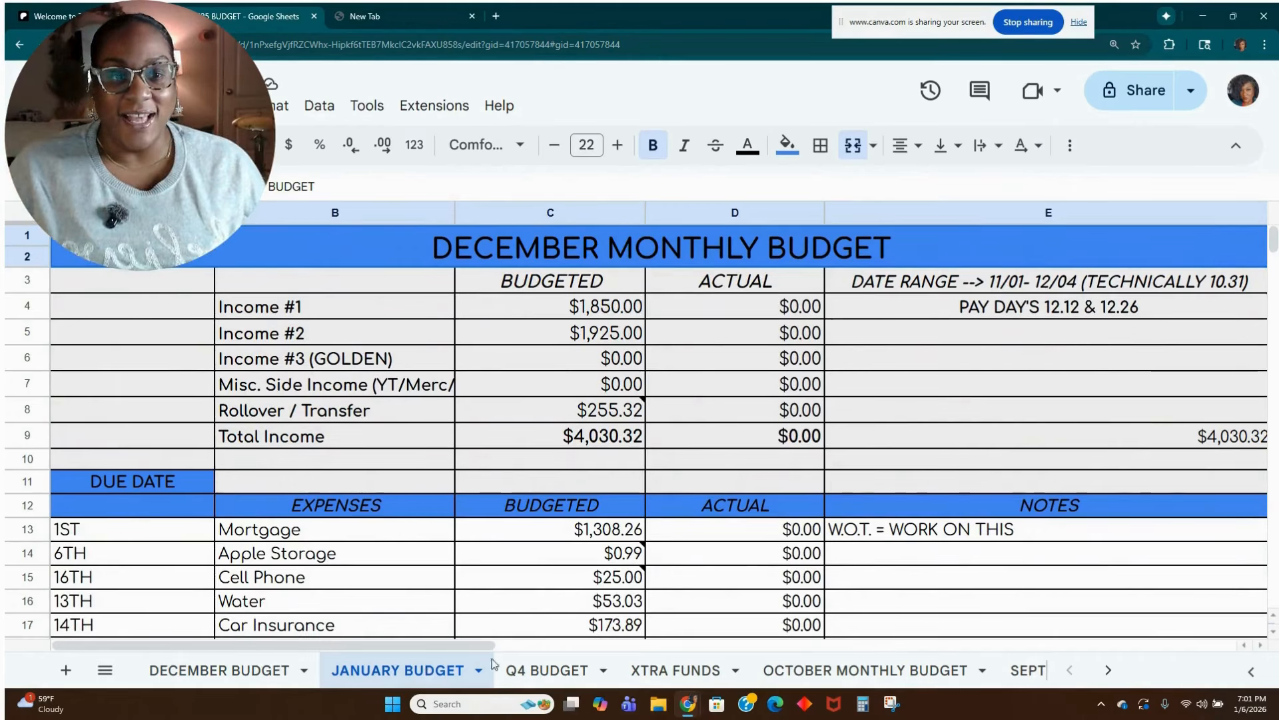
pyautogui.click(686, 331)
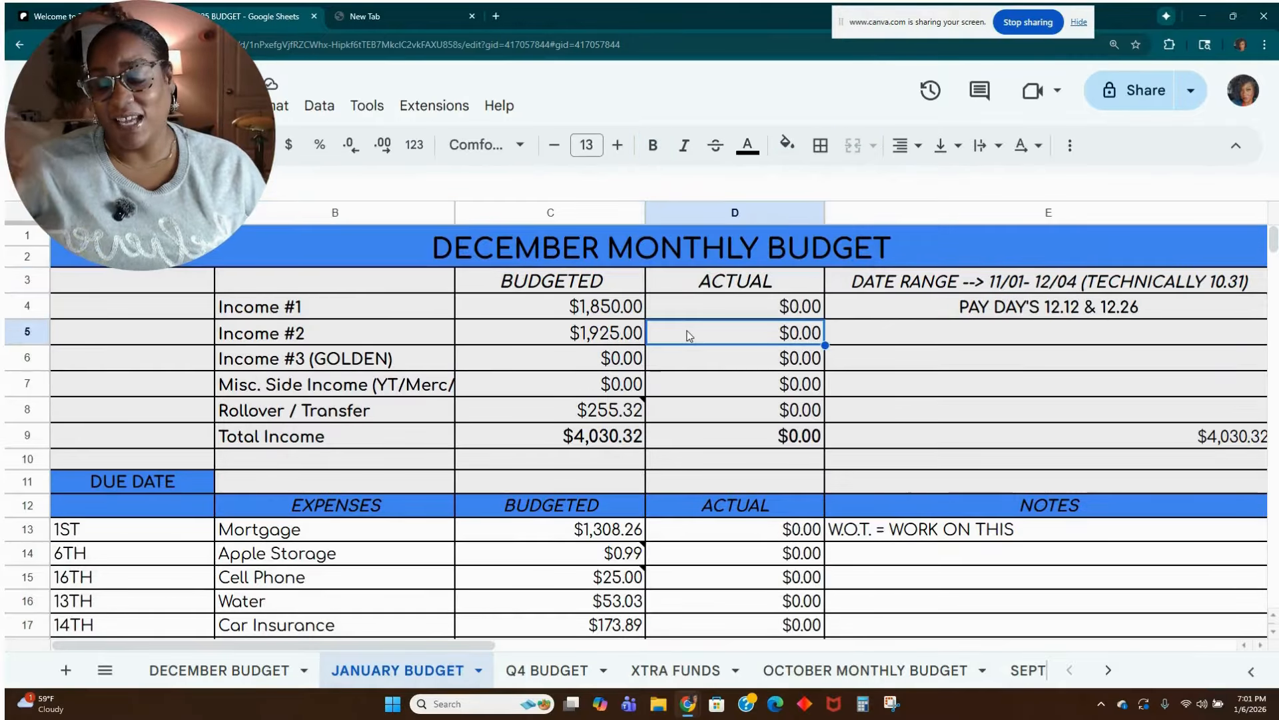
pyautogui.click(557, 333)
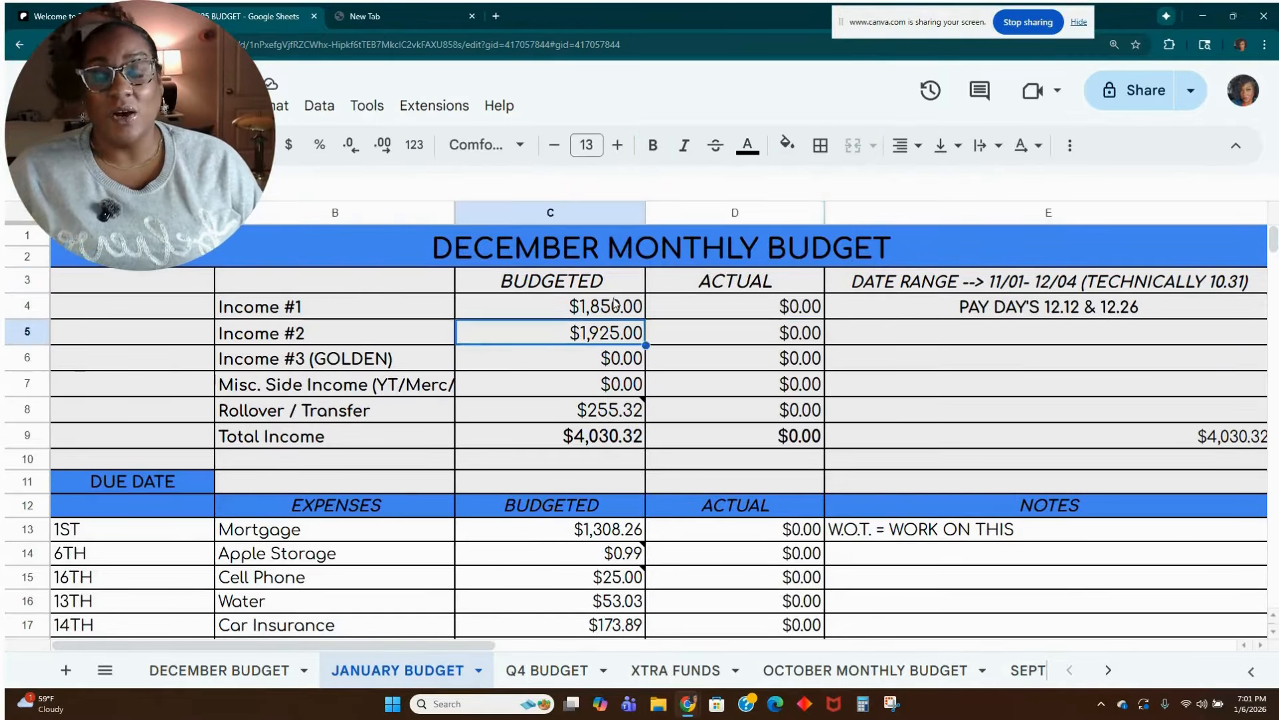
pyautogui.click(617, 306)
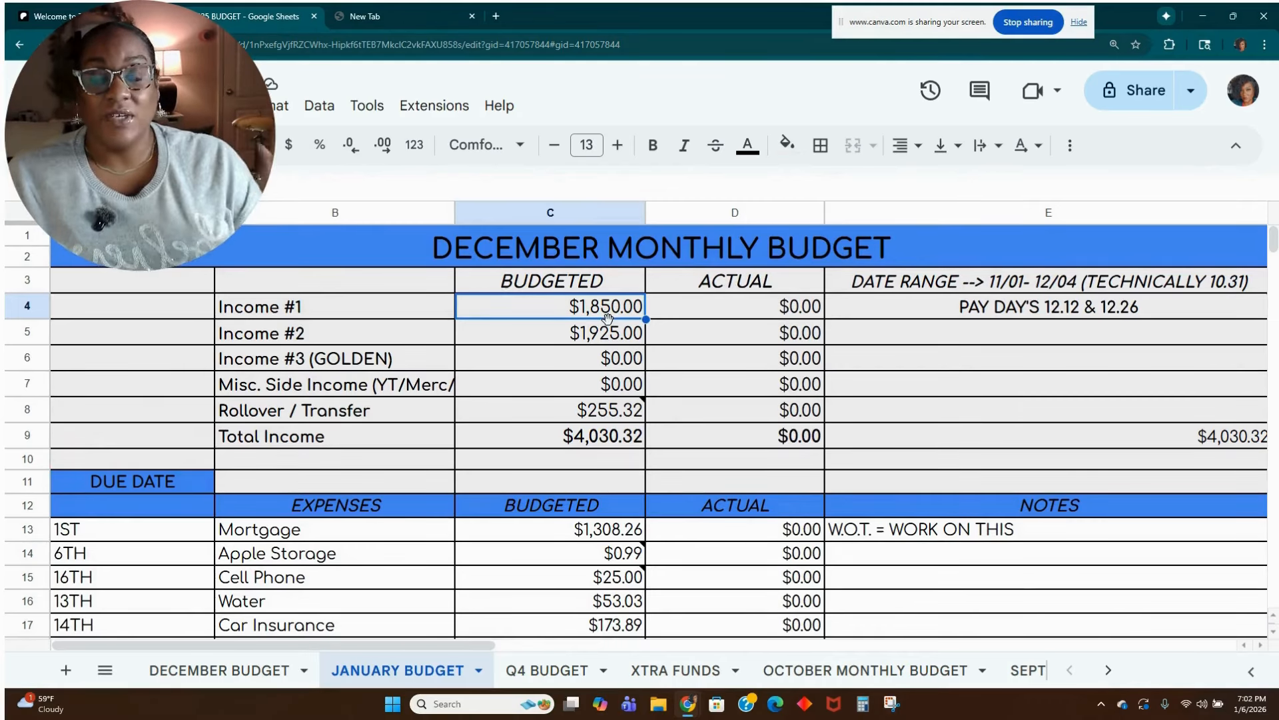
pyautogui.doubleClick(645, 252)
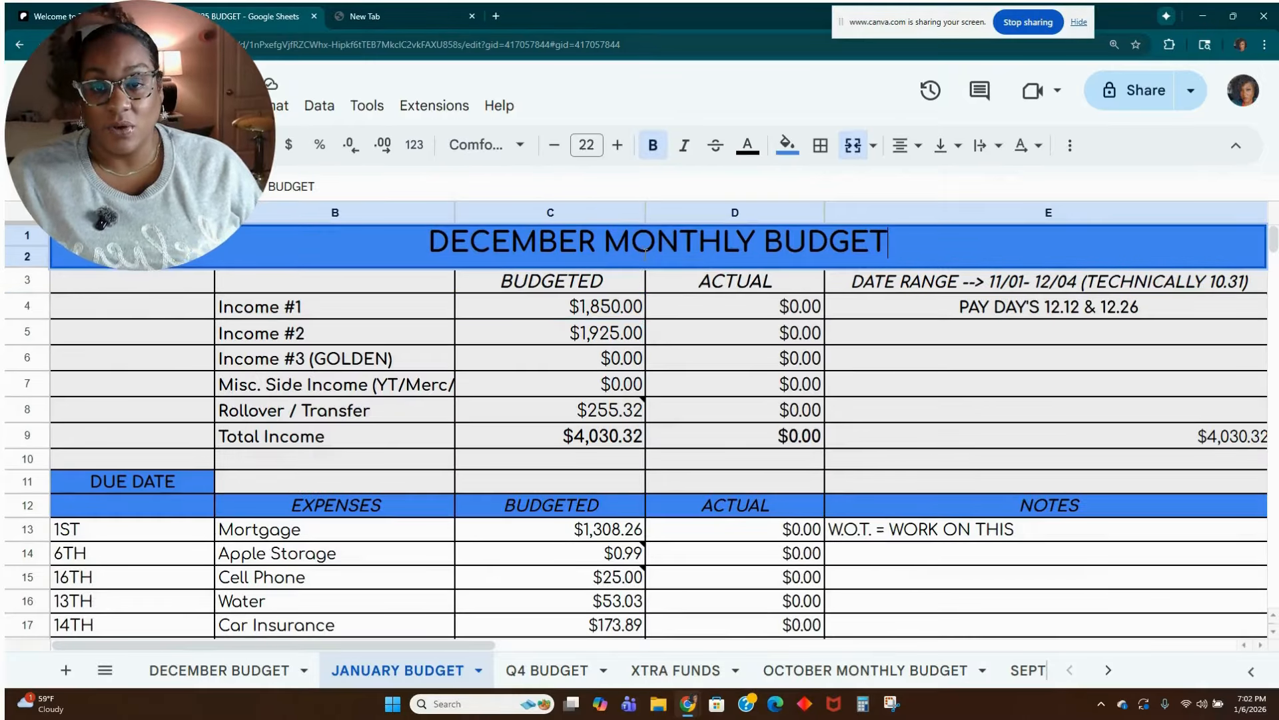
pyautogui.moveTo(597, 244); pyautogui.dragTo(433, 245)
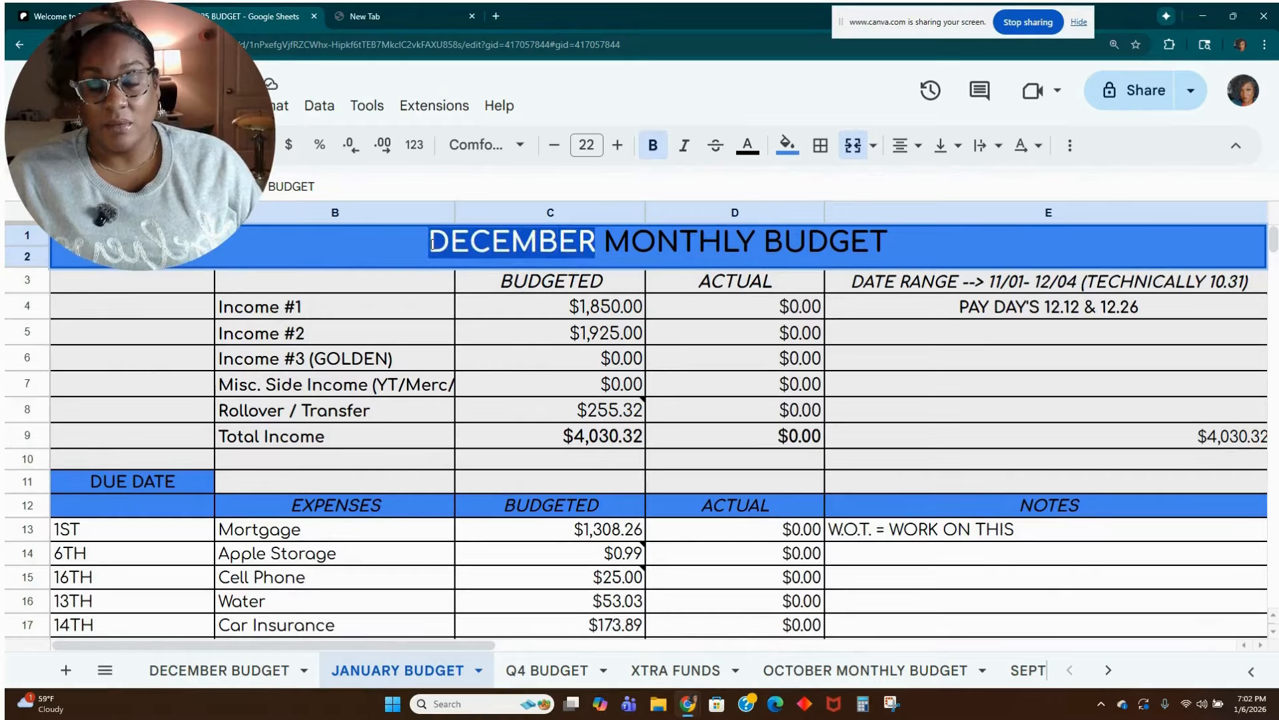
pyautogui.write('JANUARY')
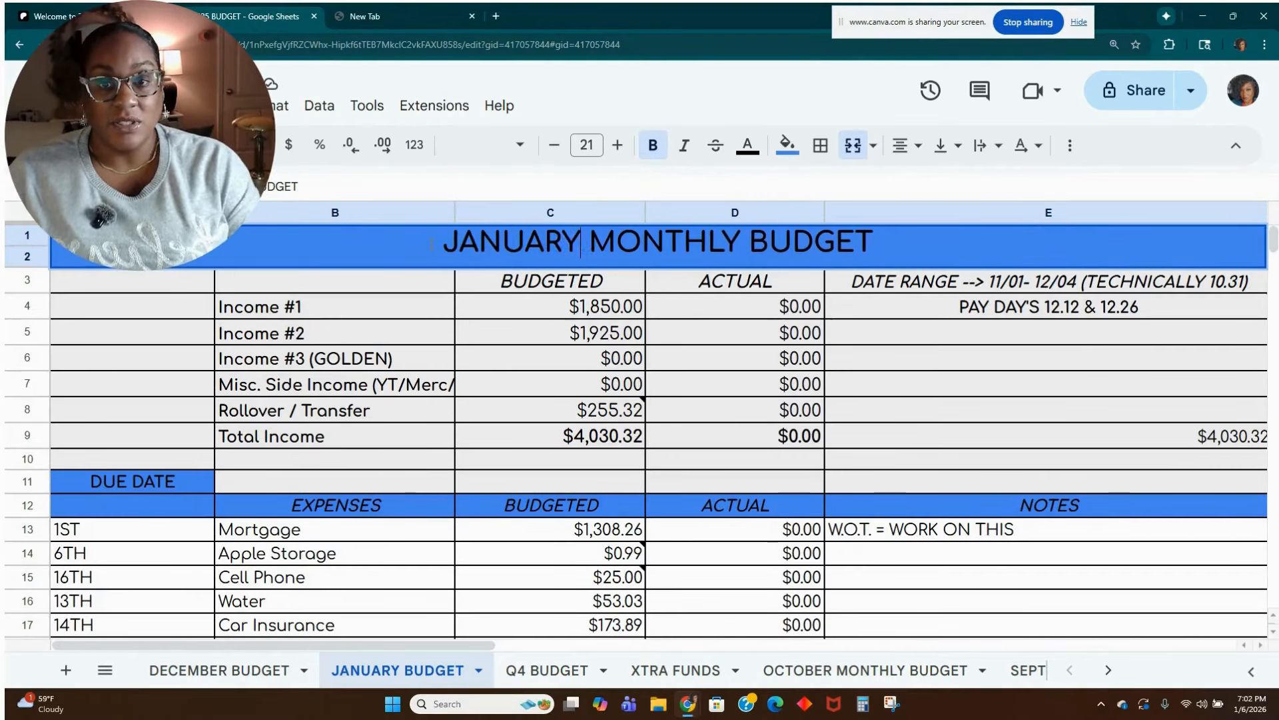
pyautogui.click(662, 358)
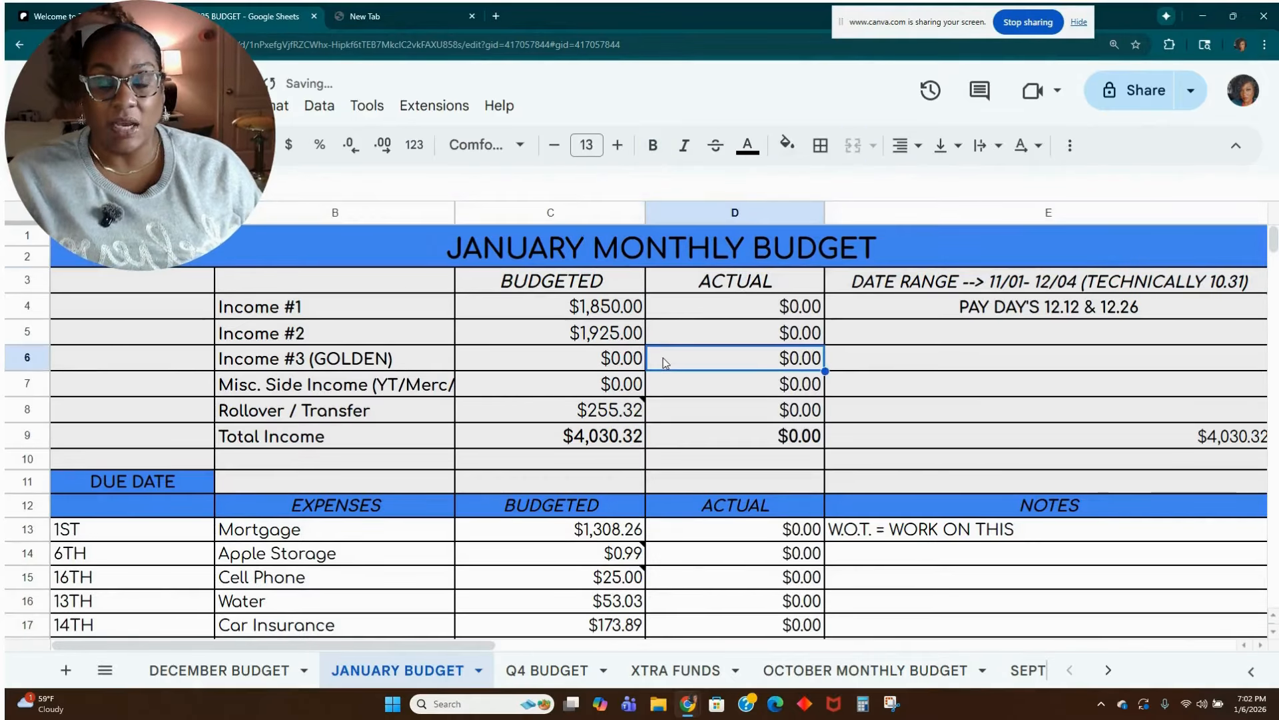
# Try a light blue fill colour on the merged title cell, and undo it.
pyautogui.click(367, 243)
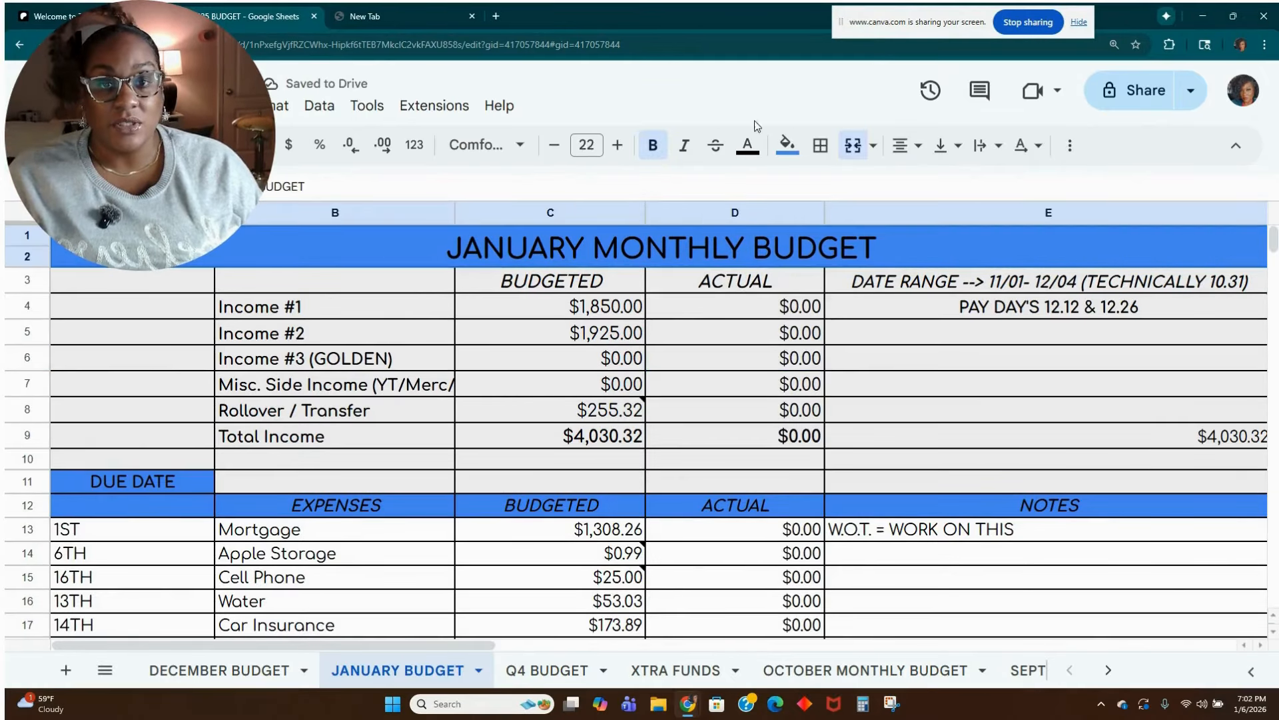
pyautogui.click(789, 147)
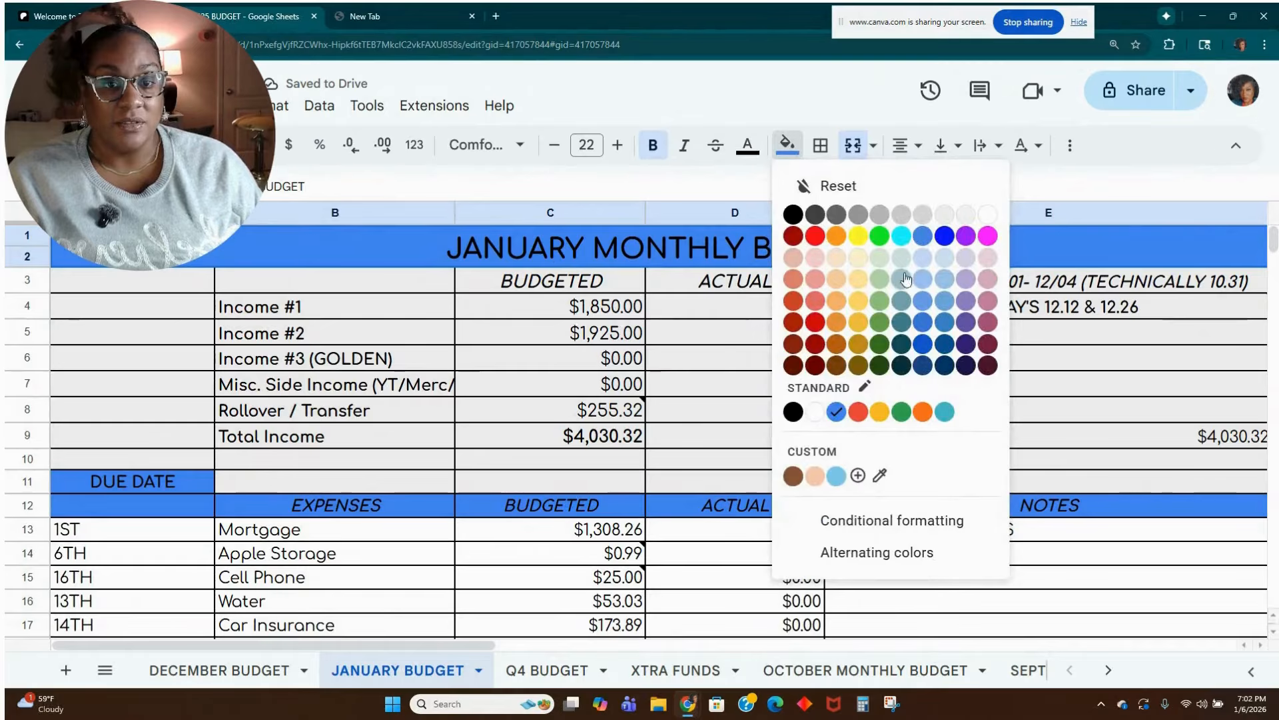
pyautogui.click(941, 282)
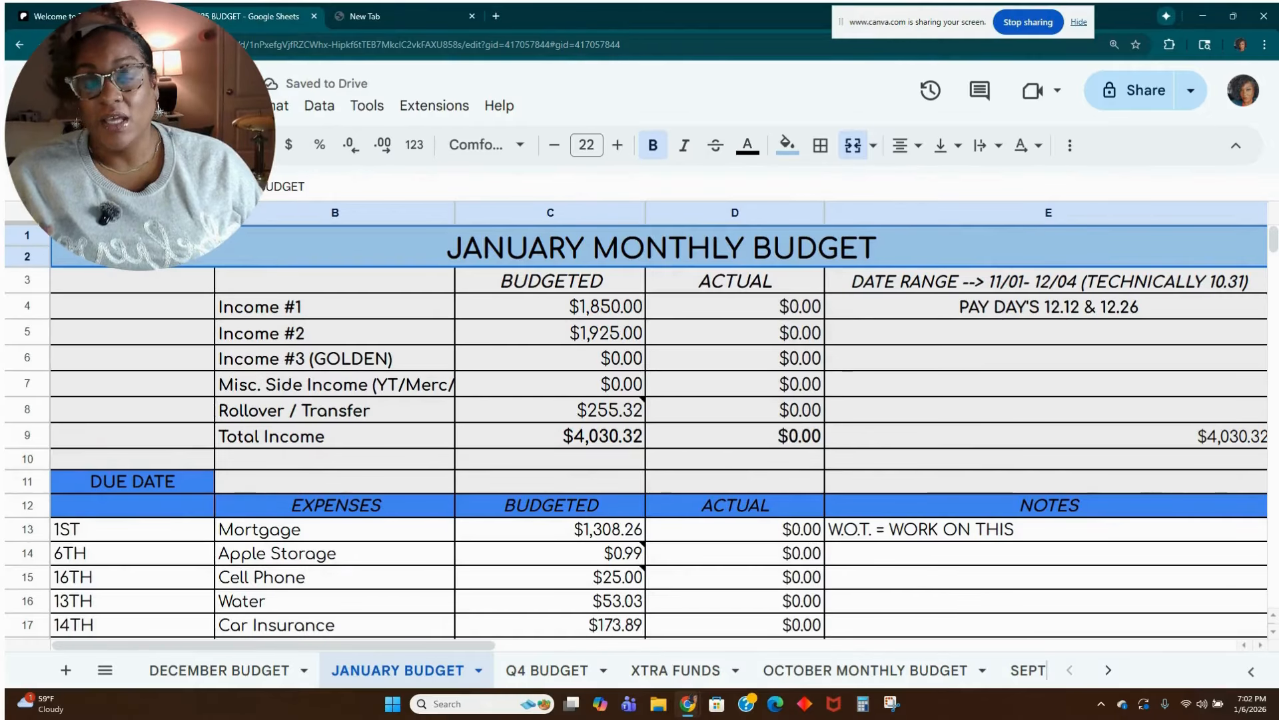
pyautogui.click(83, 144)
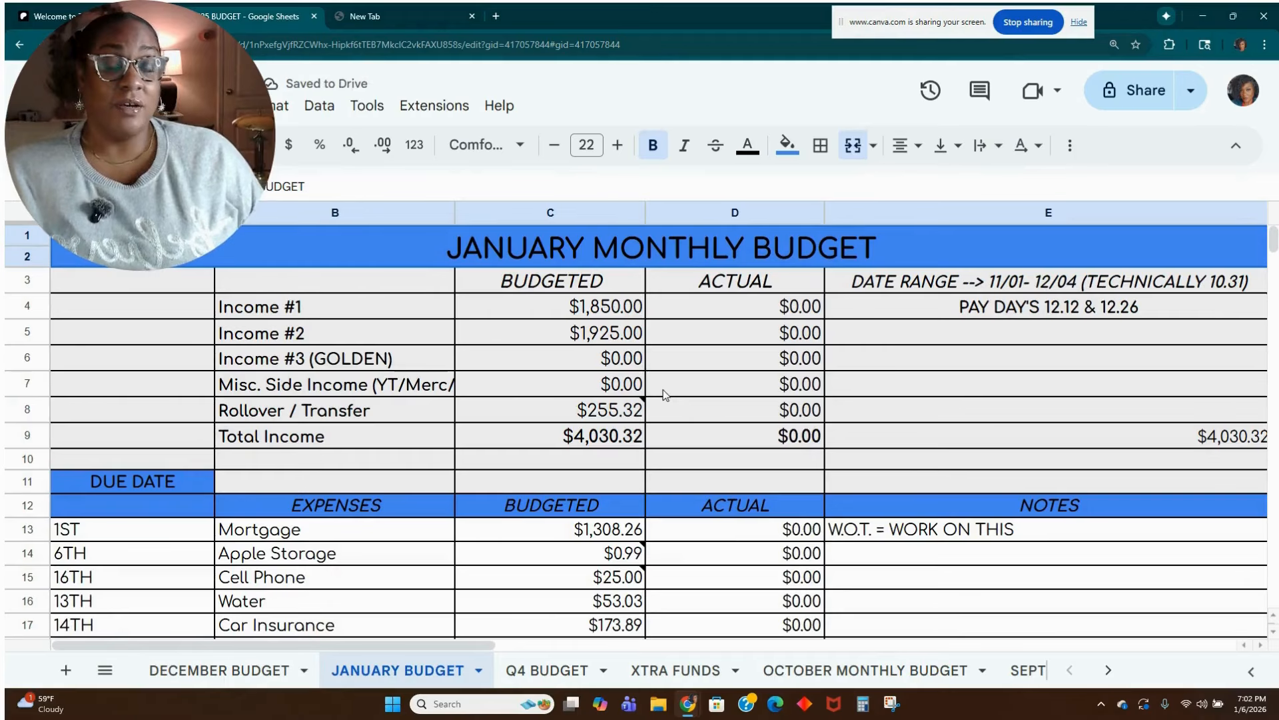
# Check the January 2026 calendar and set the first pay day in cell E4 to 01.09.
pyautogui.click(579, 313)
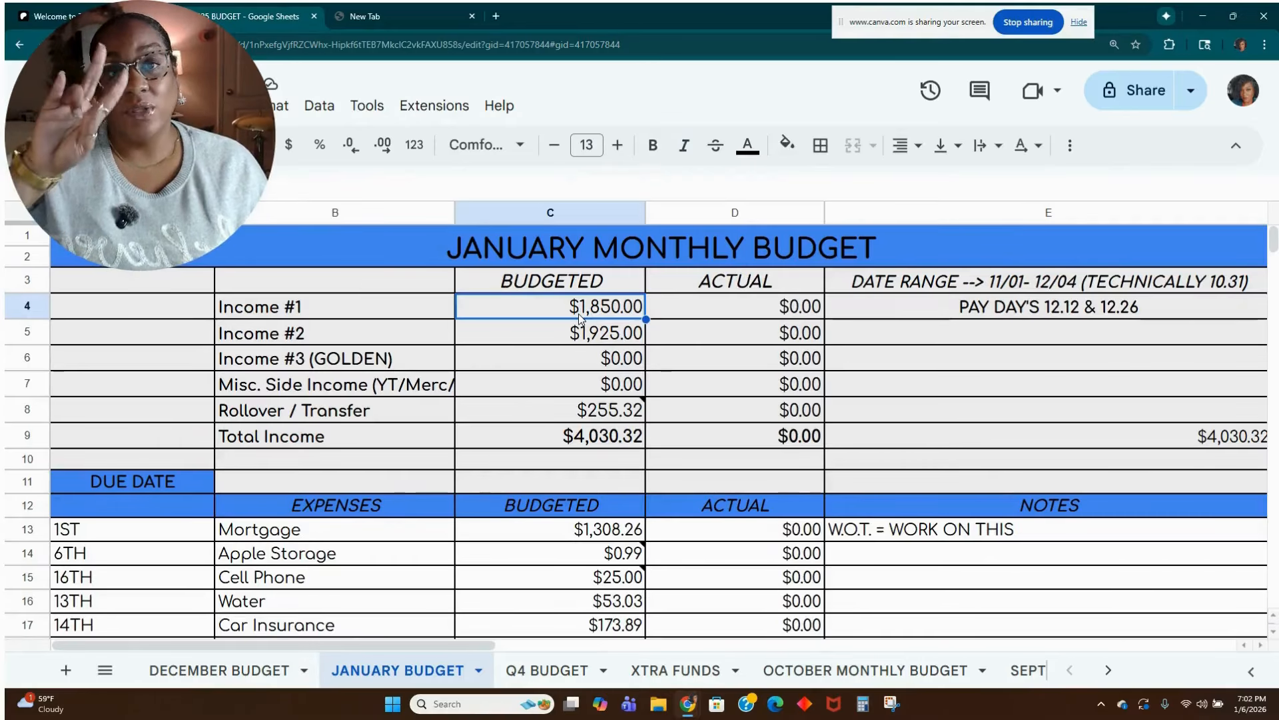
pyautogui.click(1250, 706)
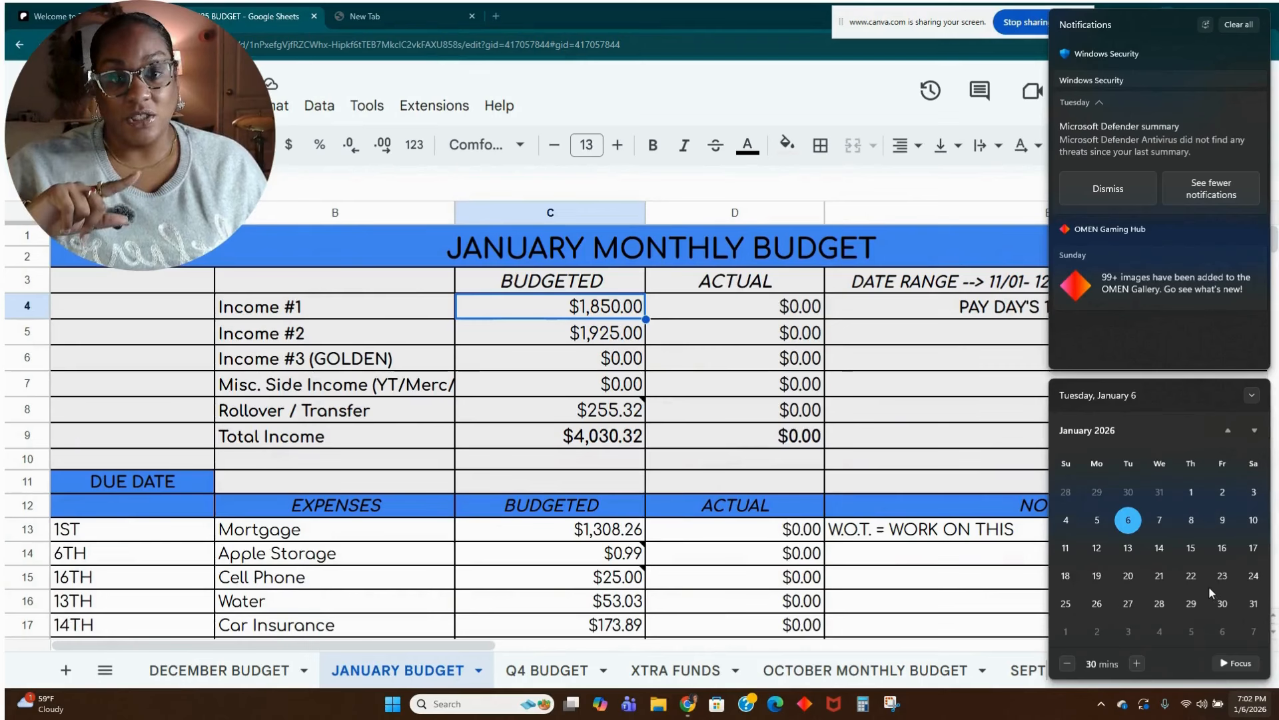
pyautogui.click(1045, 488)
pyautogui.doubleClick(1061, 305)
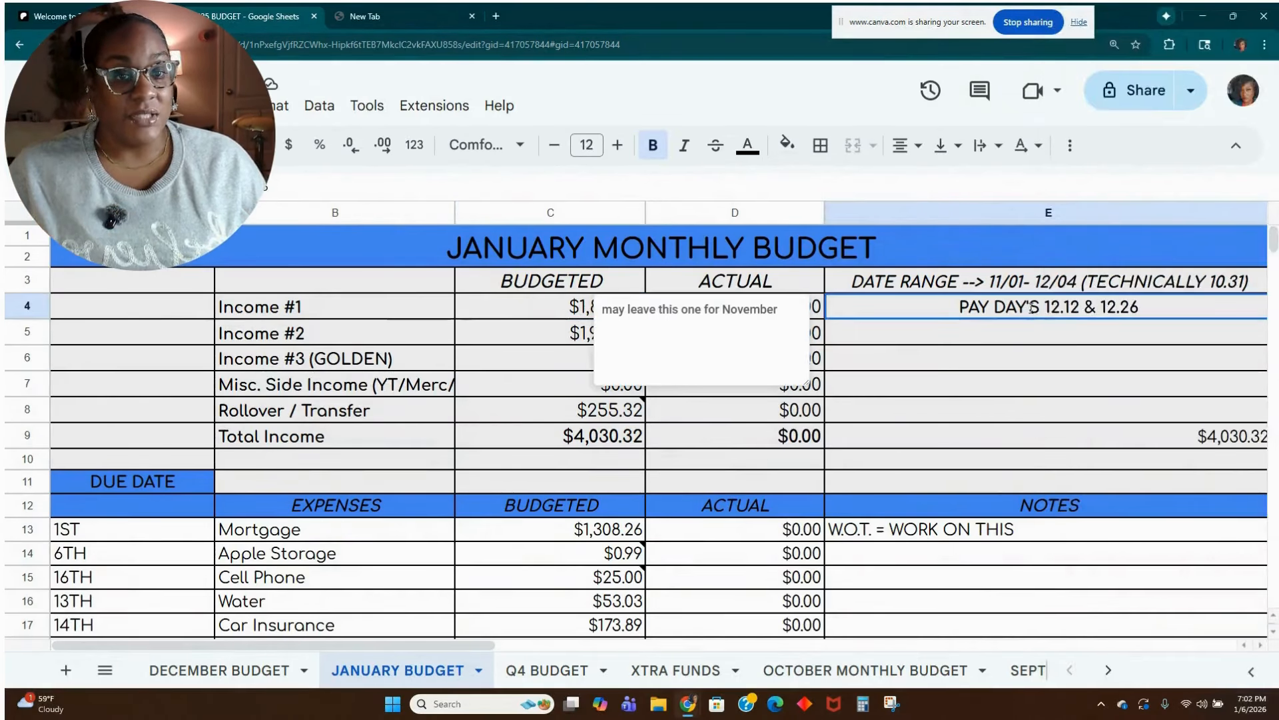
pyautogui.press('Escape')
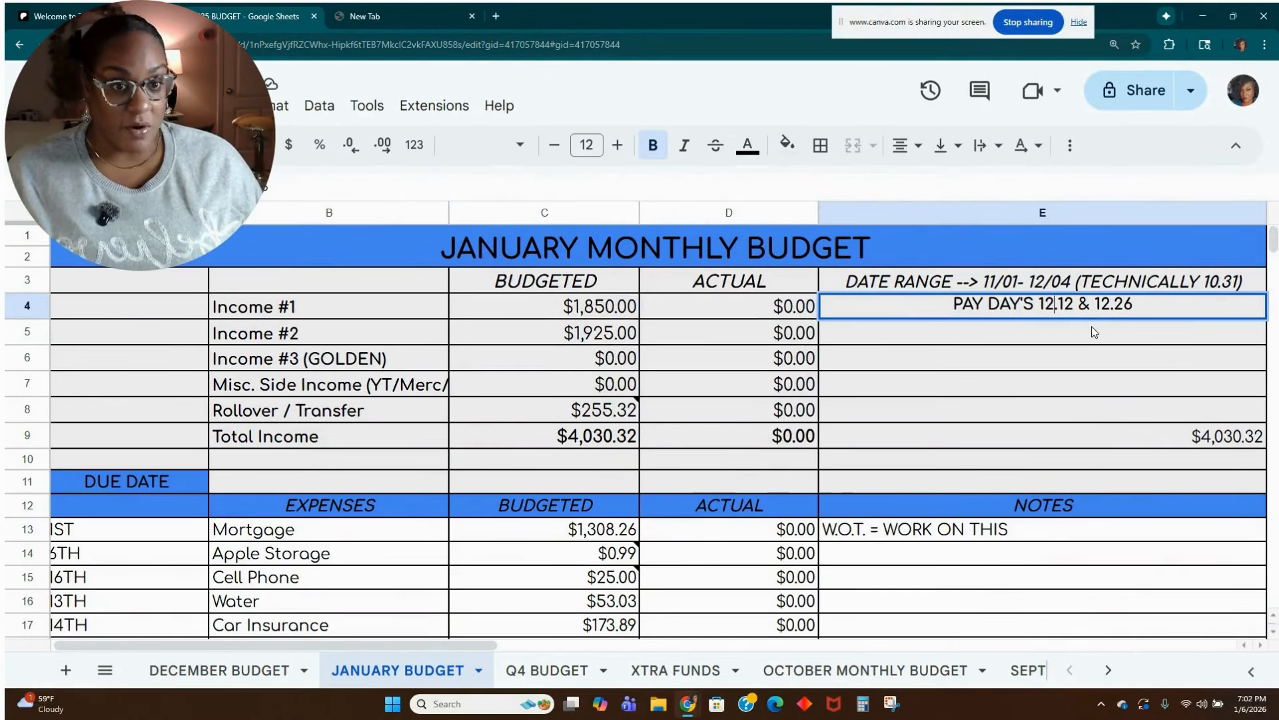
pyautogui.press('BackSpace')
pyautogui.press('BackSpace')
pyautogui.write('01')
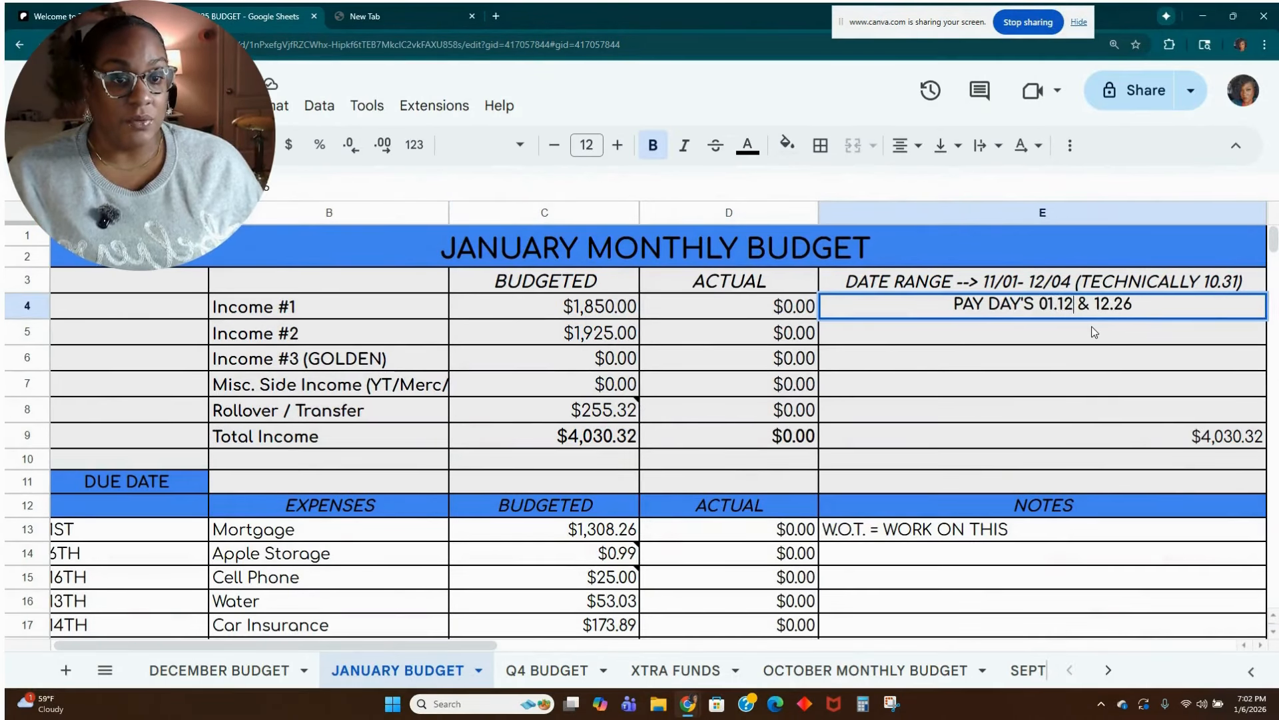
pyautogui.press('BackSpace')
pyautogui.press('BackSpace')
pyautogui.write('09')
# Set the second pay day in cell E4 to 01.23.
pyautogui.press('Right')
pyautogui.press('Right')
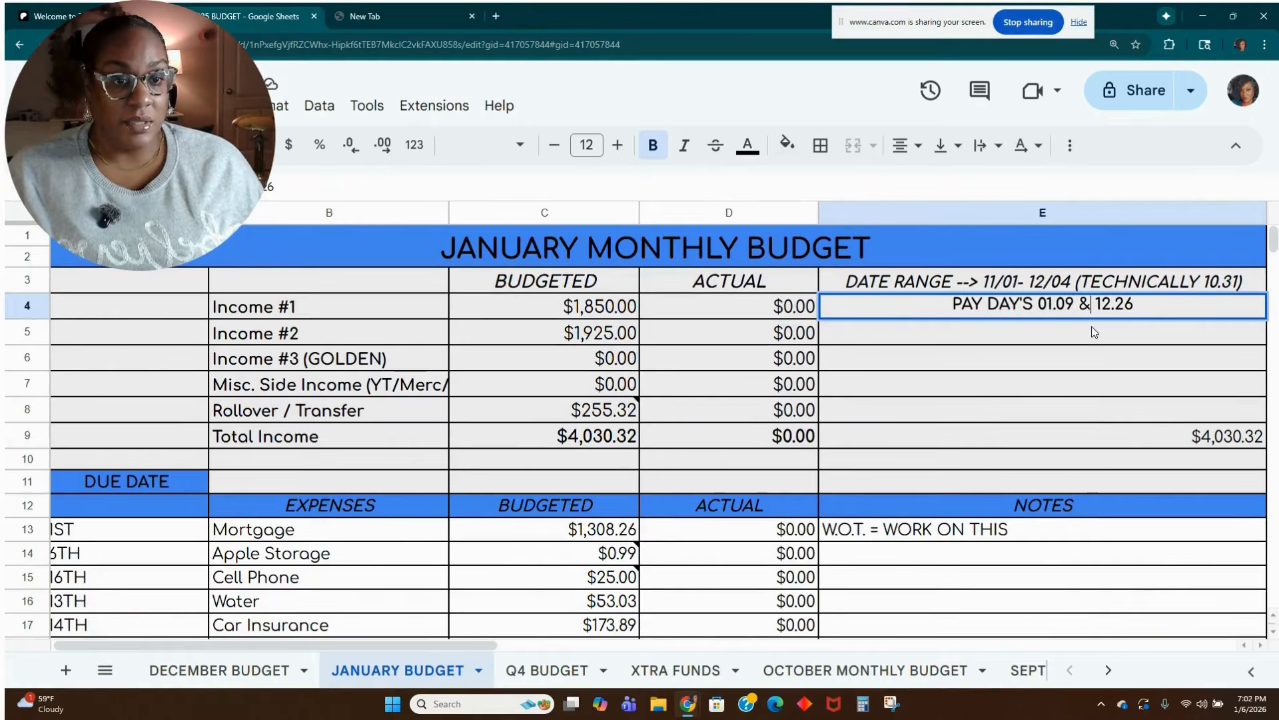
pyautogui.press('BackSpace')
pyautogui.press('BackSpace')
pyautogui.write('01')
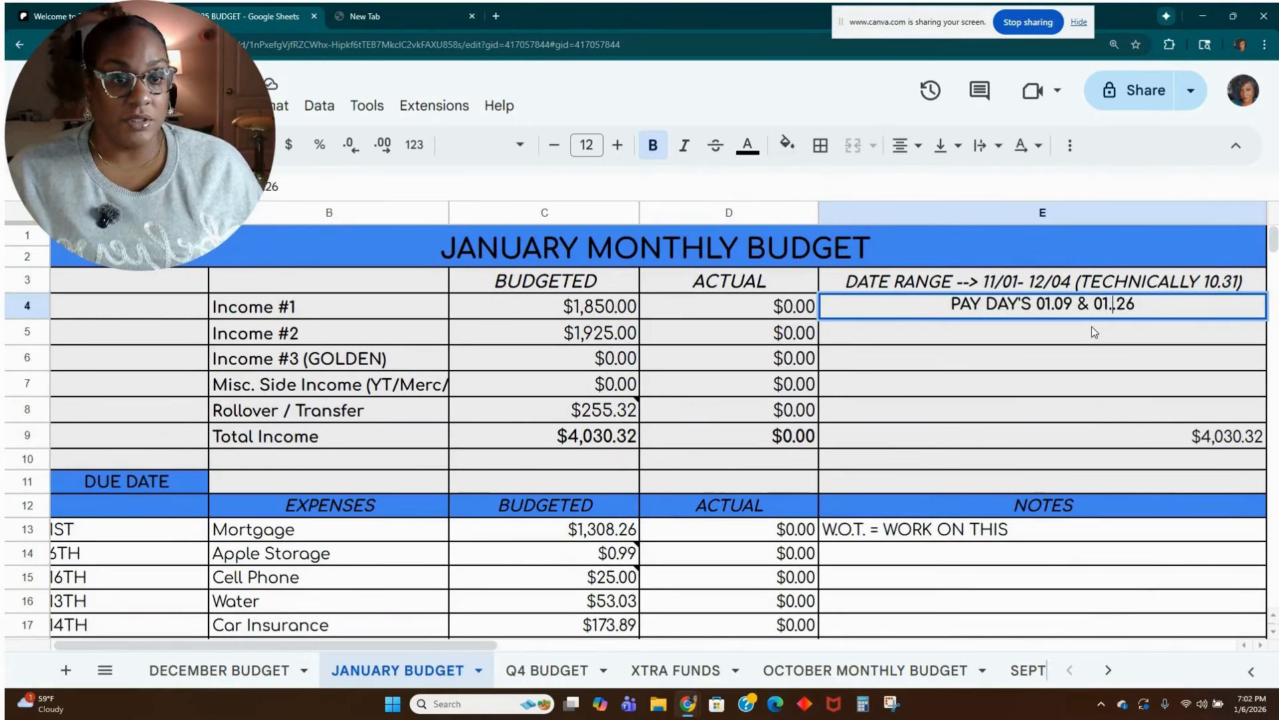
pyautogui.write('.')
pyautogui.press('Delete')
pyautogui.press('Delete')
pyautogui.press('Delete')
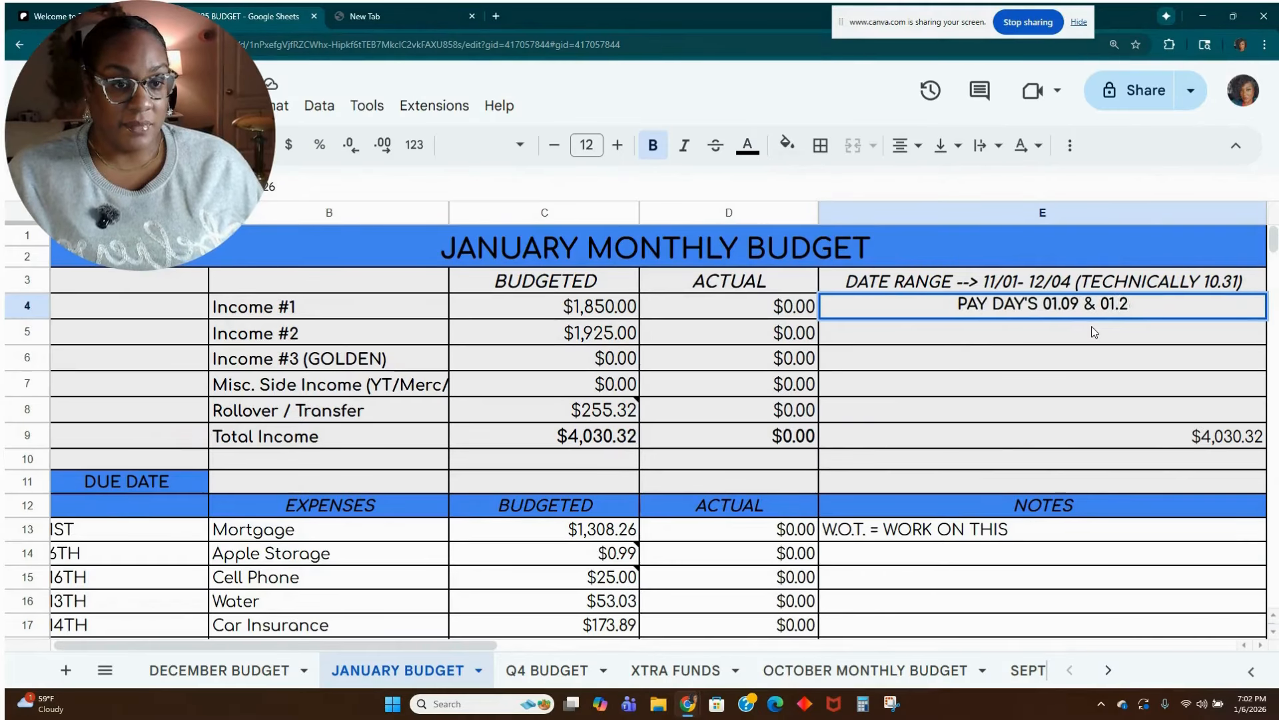
pyautogui.write('23')
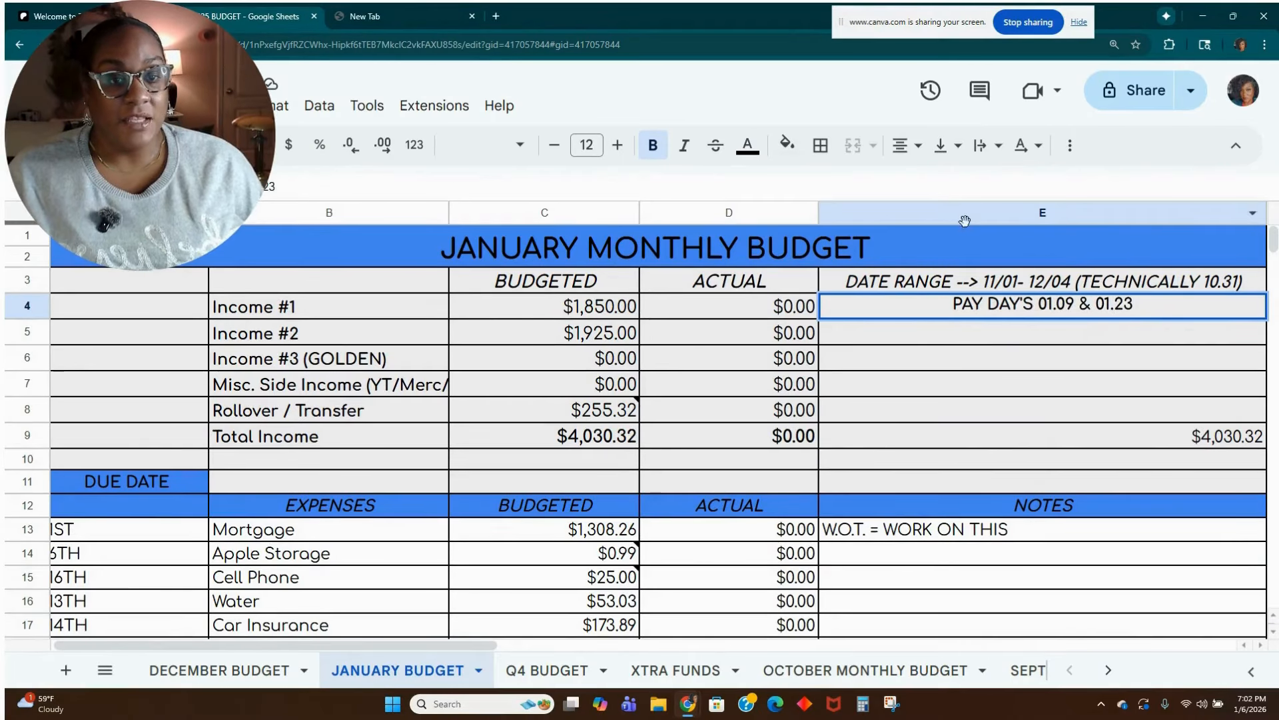
# Set the start date of the date range in cell E3 to 01/09.
pyautogui.click(993, 287)
pyautogui.doubleClick(993, 285)
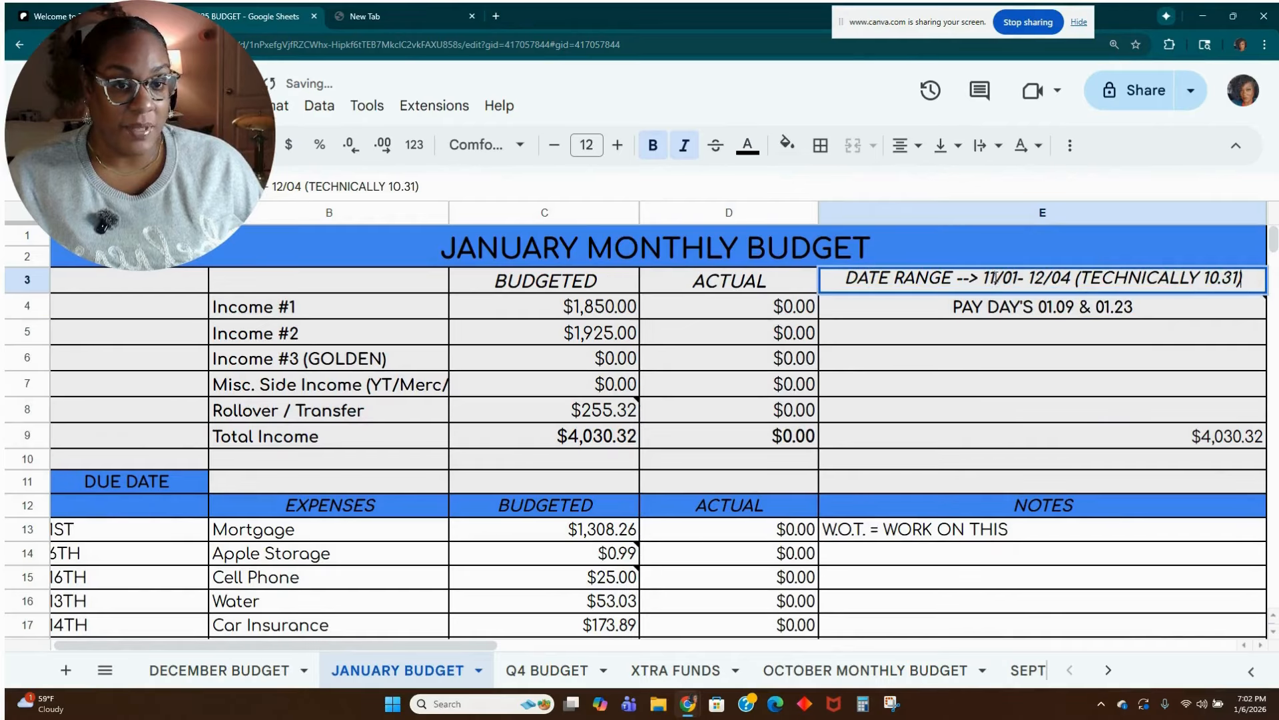
pyautogui.press('BackSpace')
pyautogui.press('Delete')
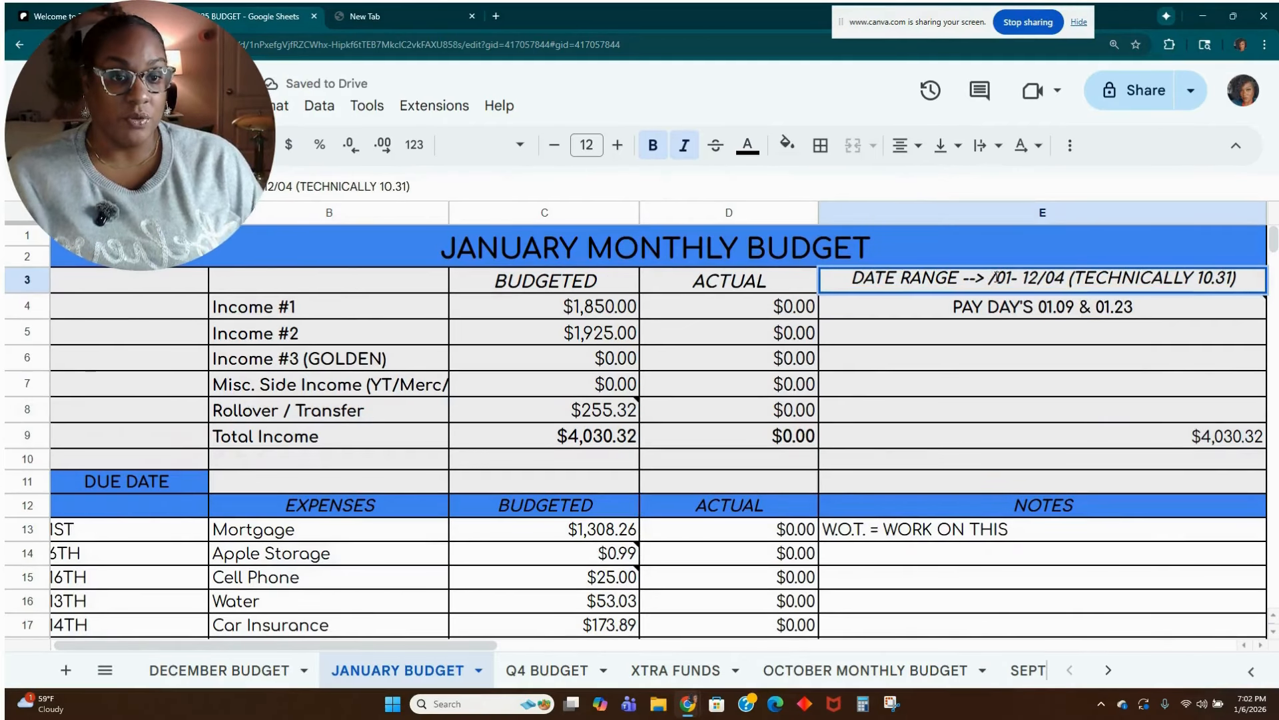
pyautogui.write('01')
pyautogui.press('BackSpace')
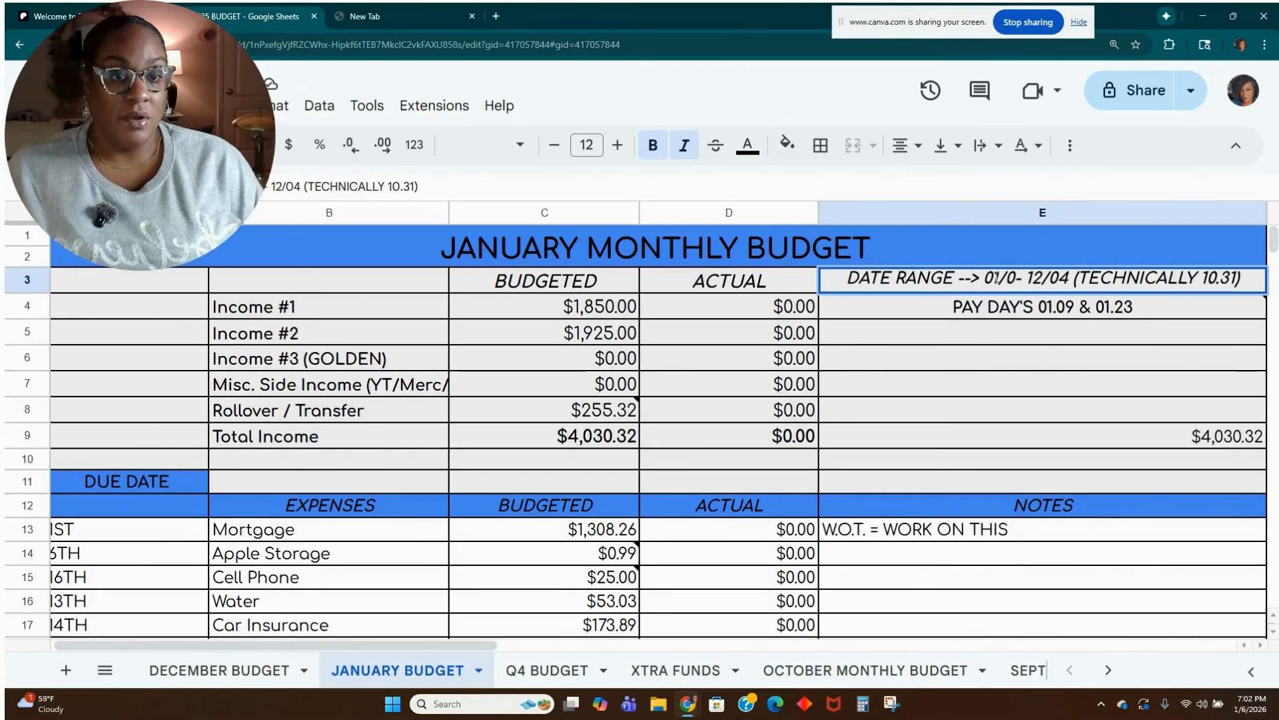
pyautogui.write('9')
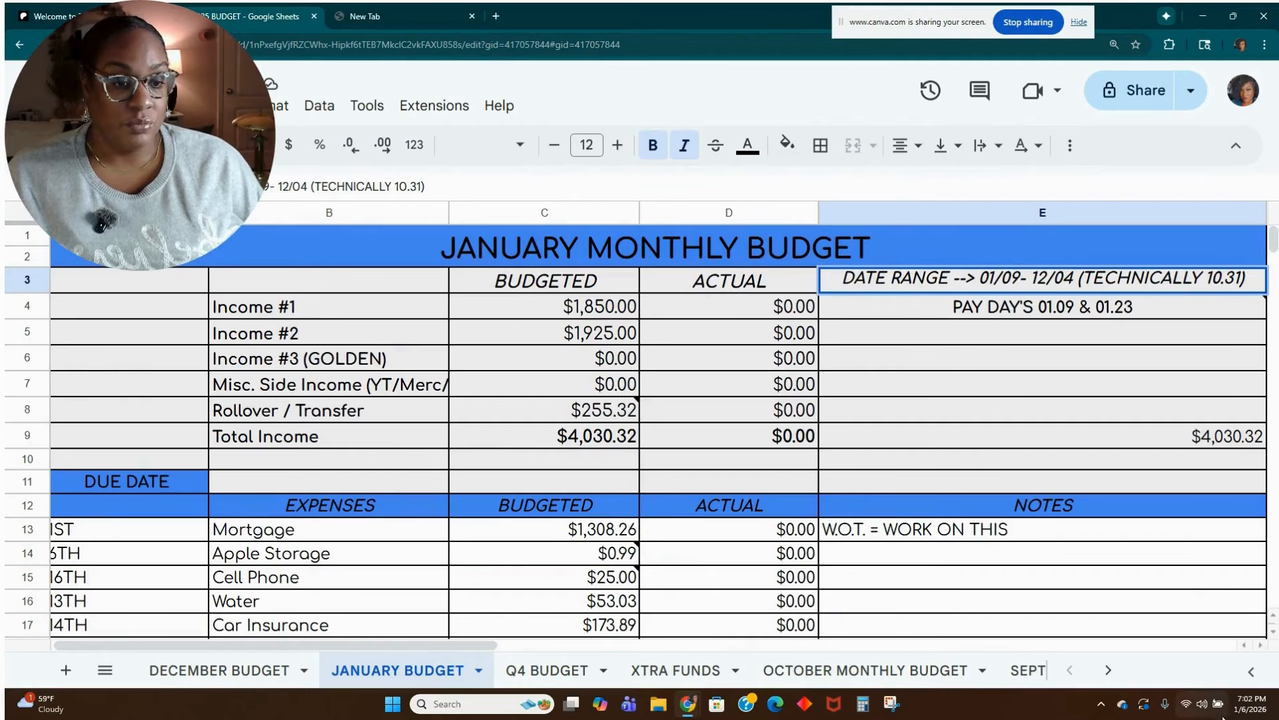
# Check the January 2026 calendar and set the end date of the date range in cell E3 to 02/05.
pyautogui.click(1247, 709)
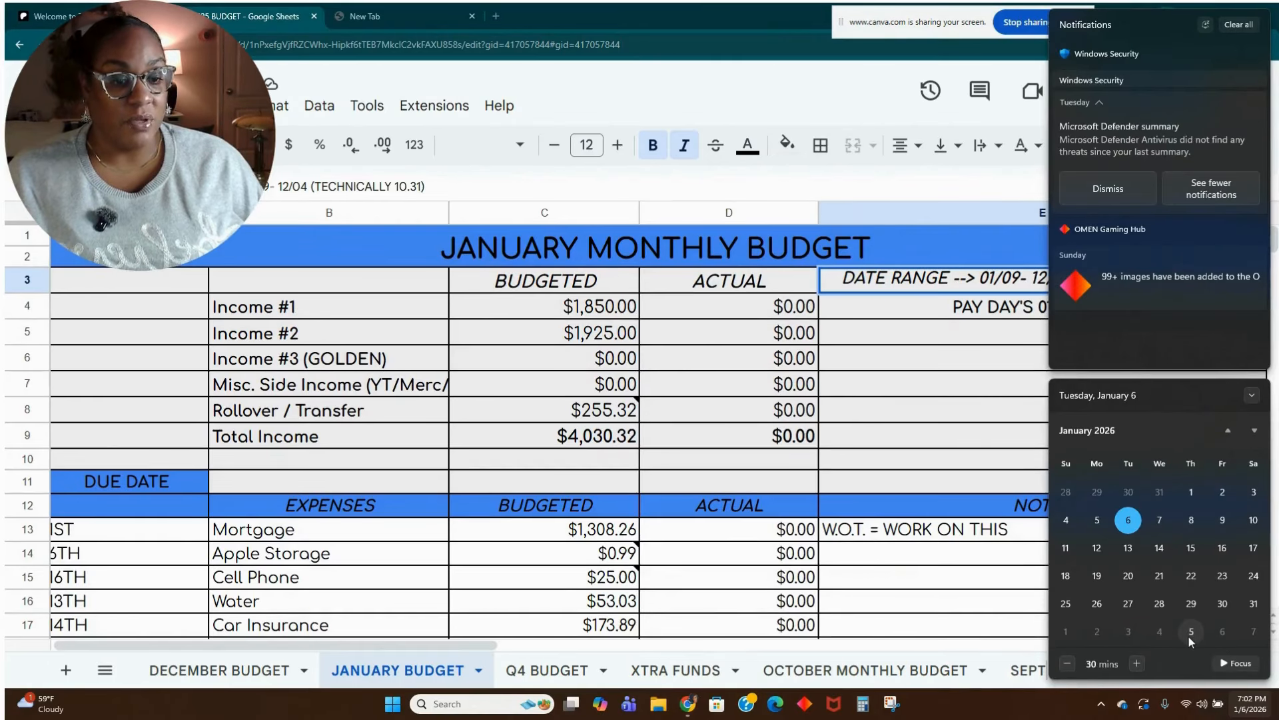
pyautogui.click(987, 411)
pyautogui.click(1071, 283)
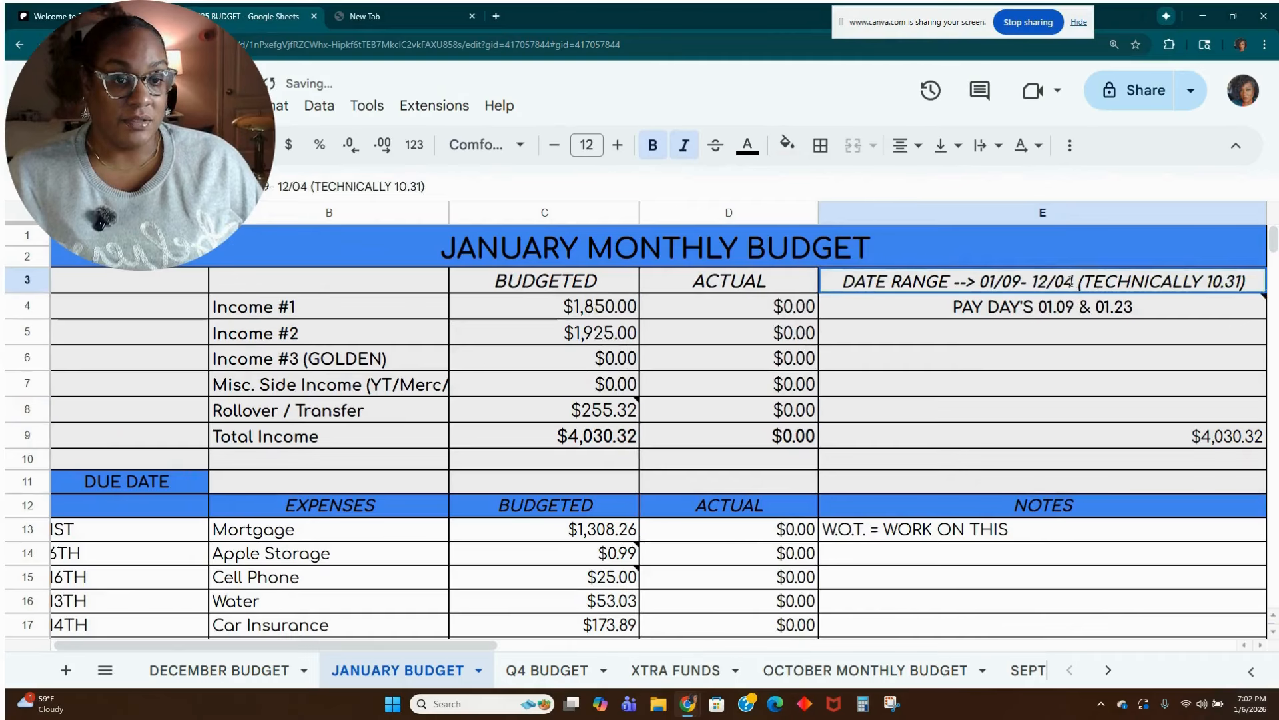
pyautogui.doubleClick(1071, 283)
pyautogui.click(1049, 285)
pyautogui.press('BackSpace')
pyautogui.press('BackSpace')
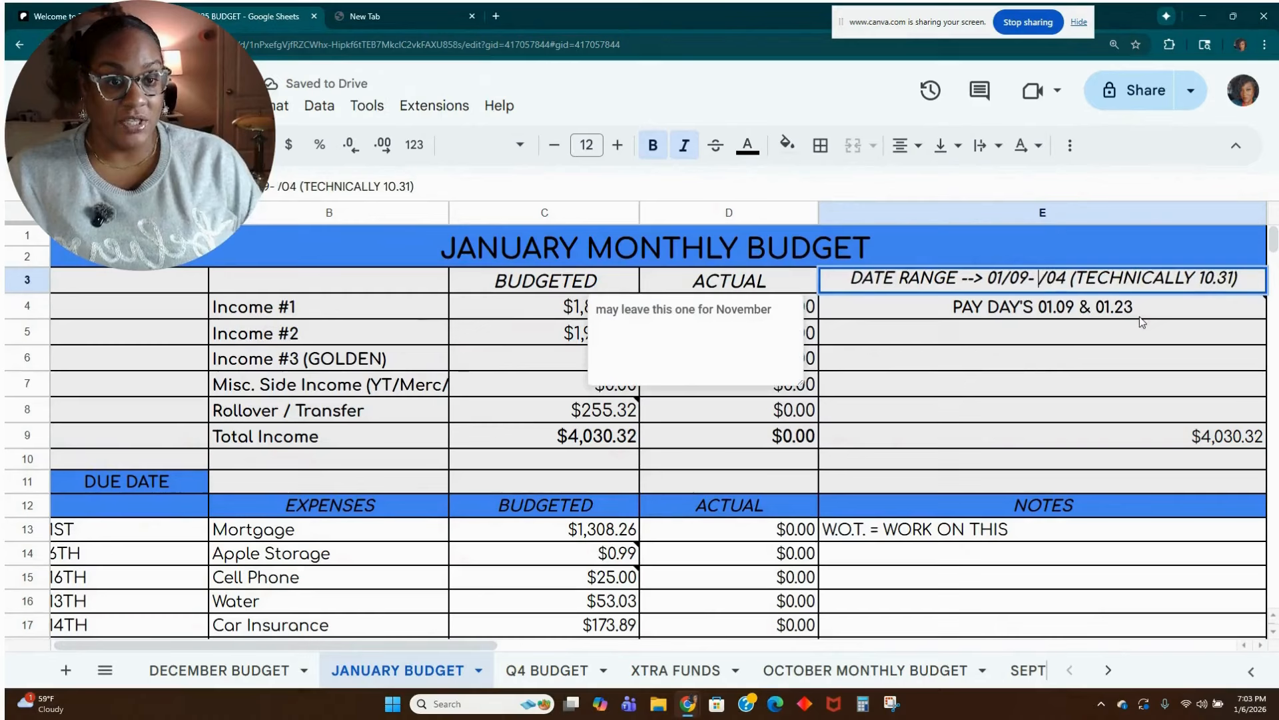
pyautogui.write('02')
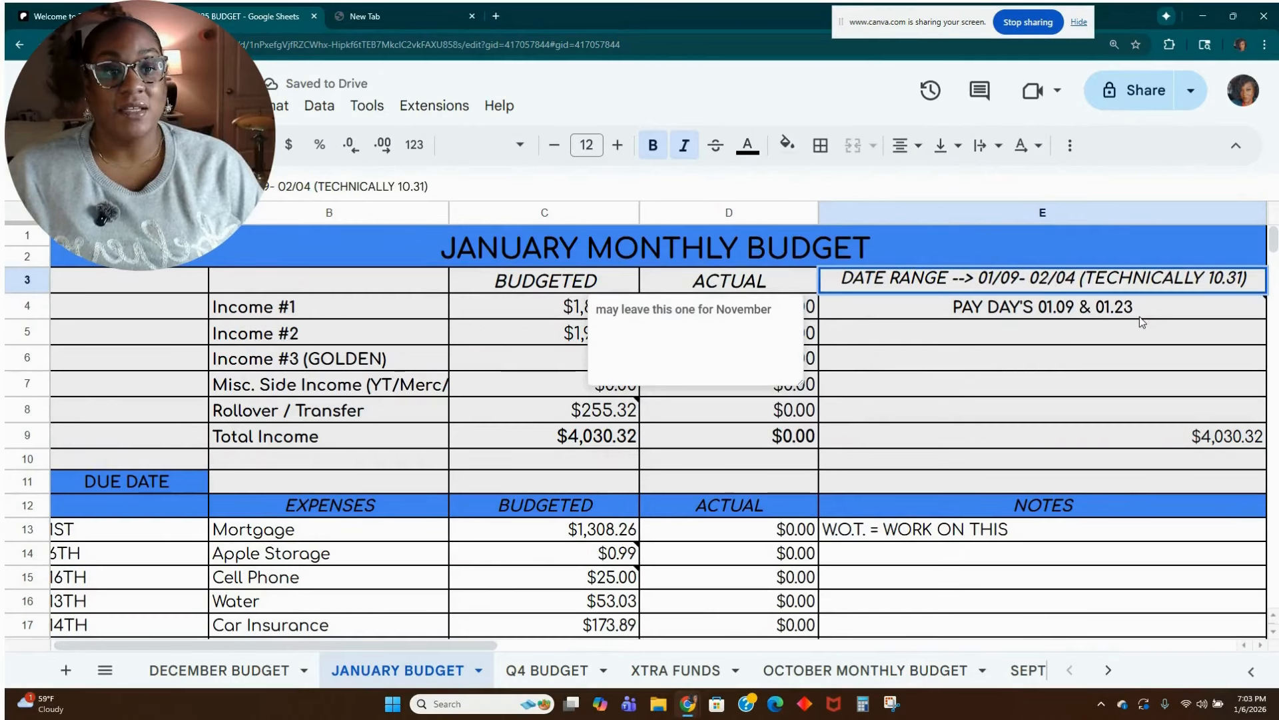
pyautogui.press('Right')
pyautogui.press('Right')
pyautogui.press('Right')
pyautogui.press('BackSpace')
pyautogui.write('5')
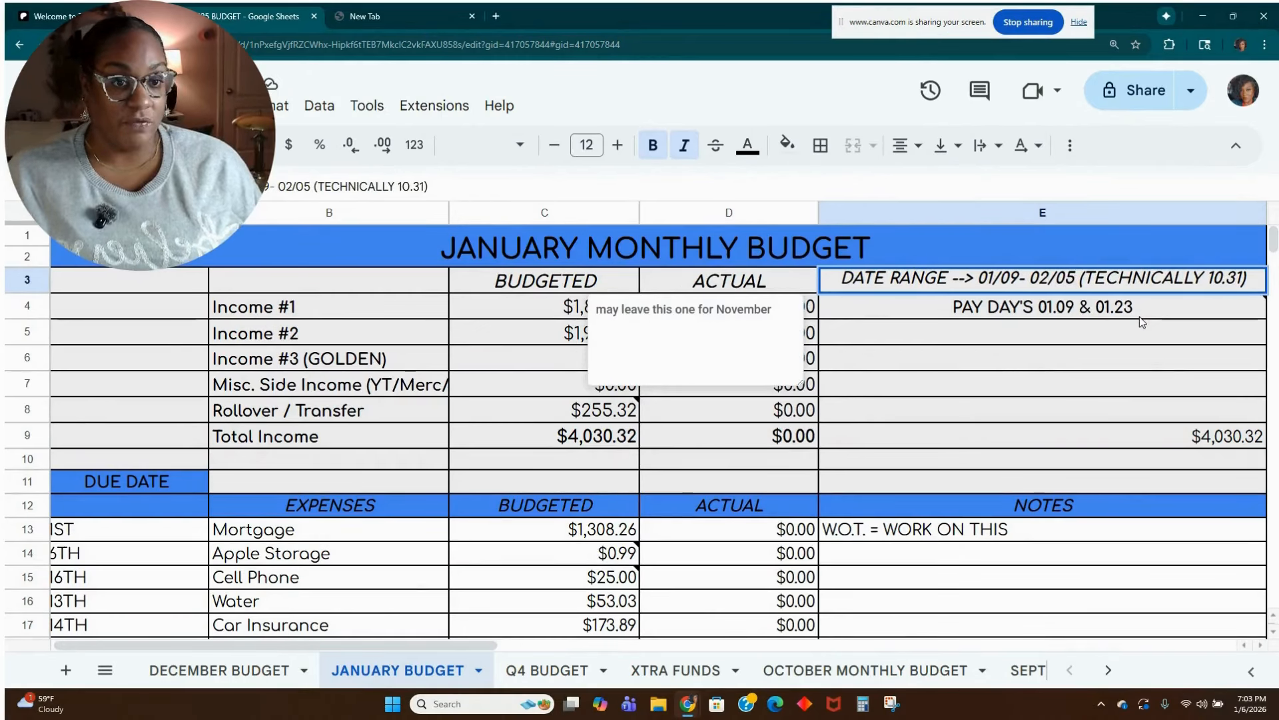
# Remove the "(TECHNICALLY 10.31)" remark from the date range in cell E3.
pyautogui.moveTo(1254, 279); pyautogui.dragTo(1074, 310)
pyautogui.press('BackSpace')
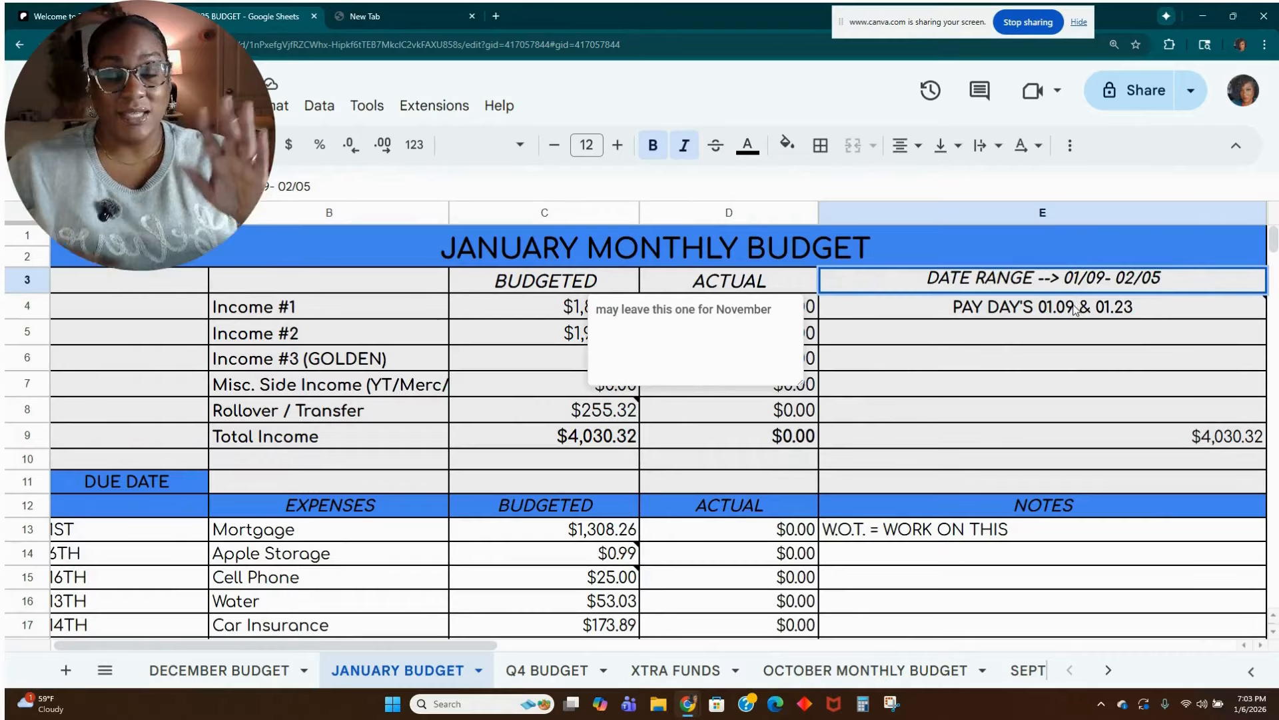
pyautogui.click(884, 340)
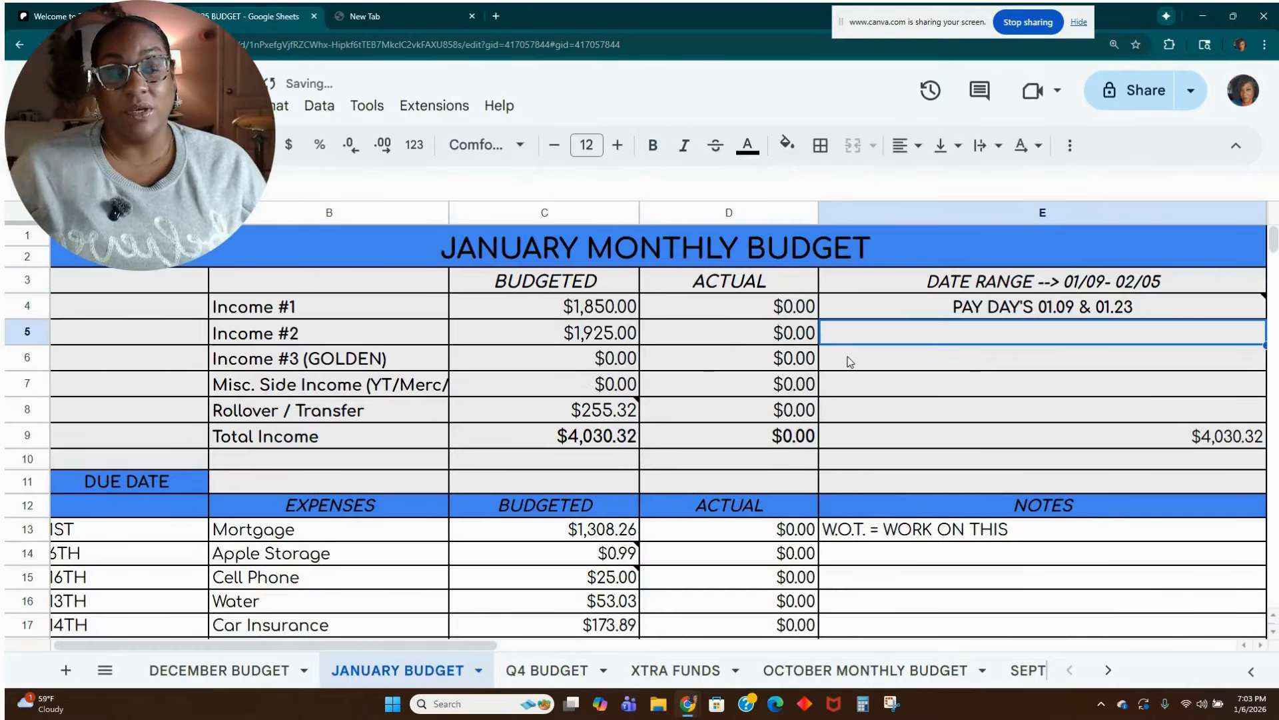
# Review the budgeted amounts for Income #1, Income #2, Income #3 and the miscellaneous side income.
pyautogui.click(571, 313)
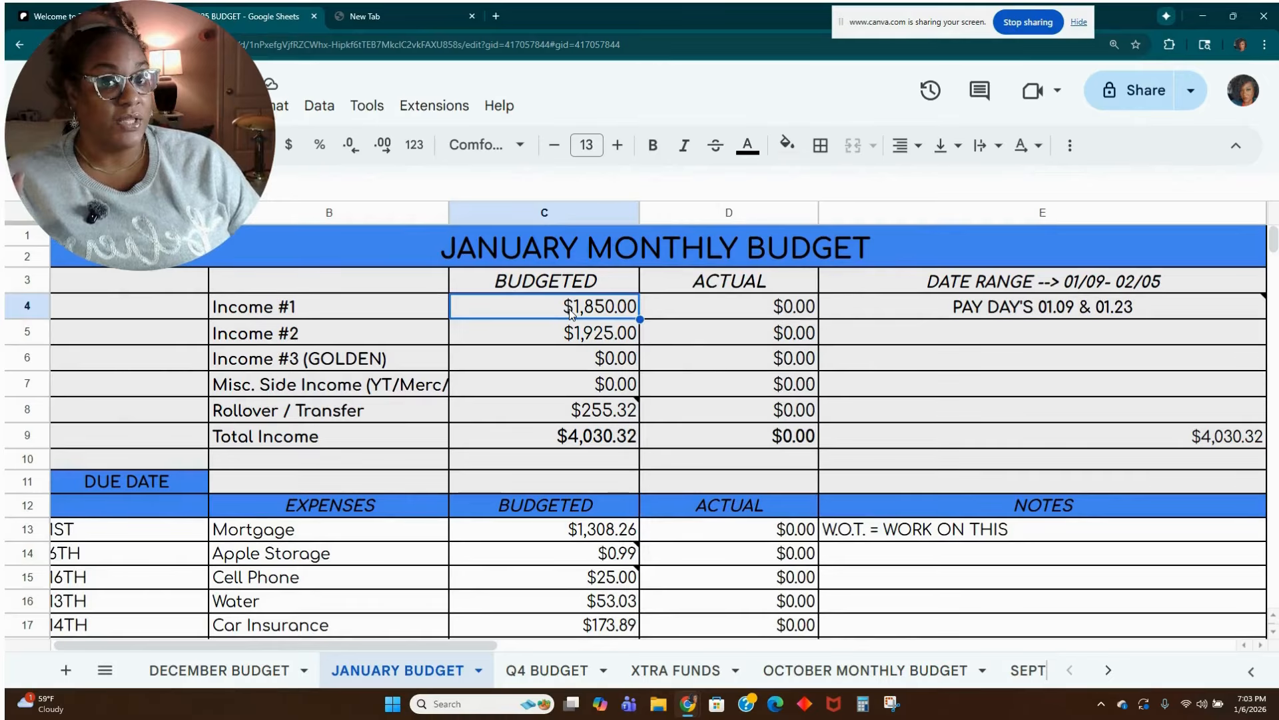
pyautogui.click(531, 333)
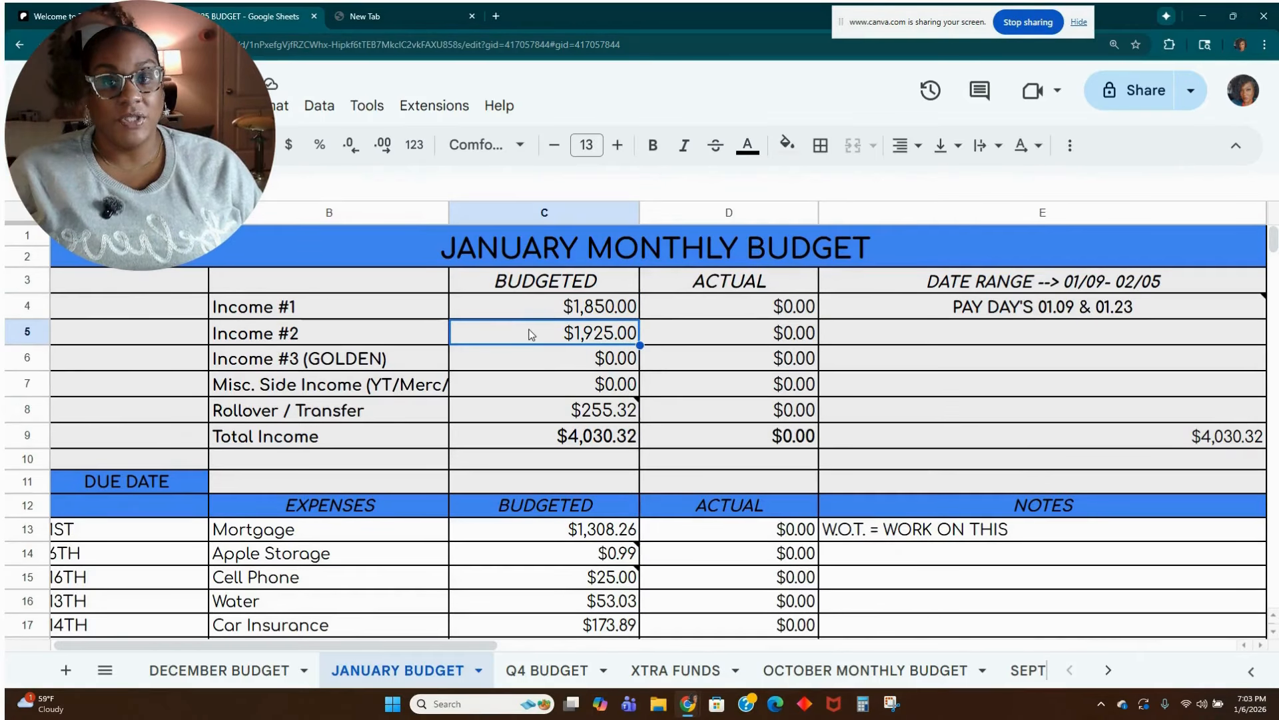
pyautogui.click(537, 366)
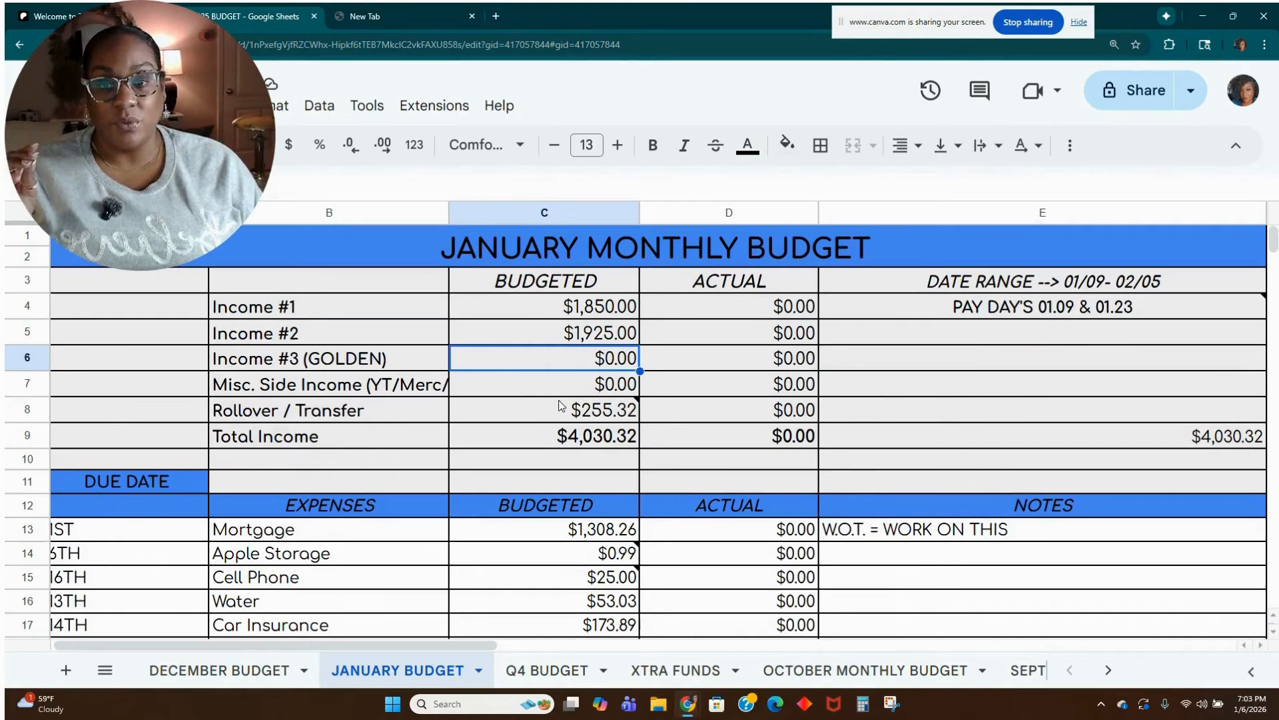
pyautogui.click(542, 393)
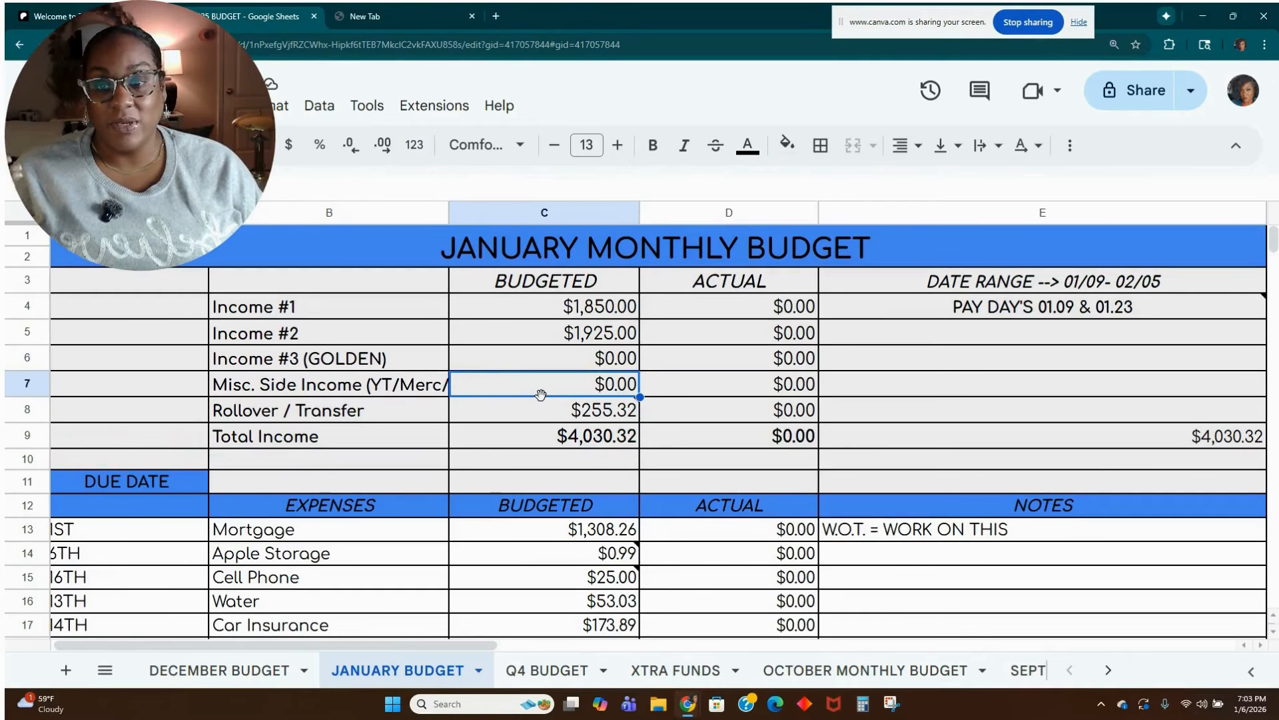
pyautogui.click(541, 417)
pyautogui.click(552, 382)
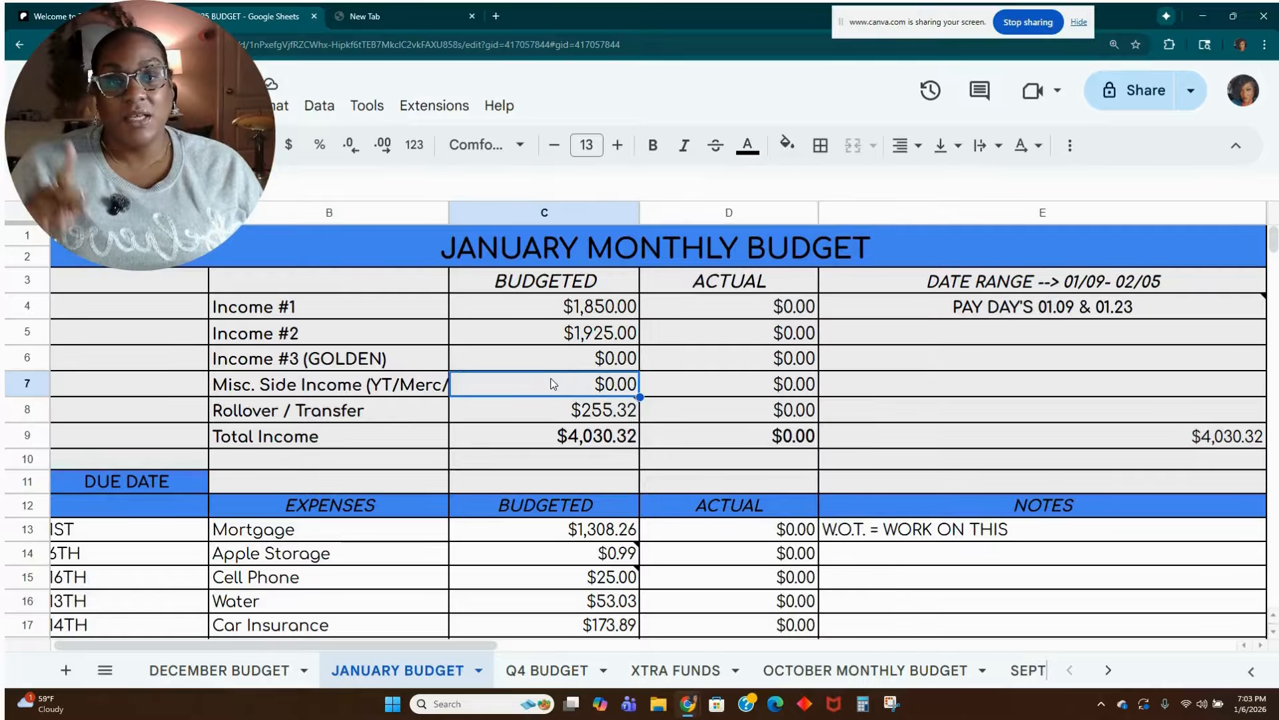
# Remove the 35 from the budgeted Rollover / Transfer formula in cell C8, leaving =0.99+219.33.
pyautogui.click(547, 414)
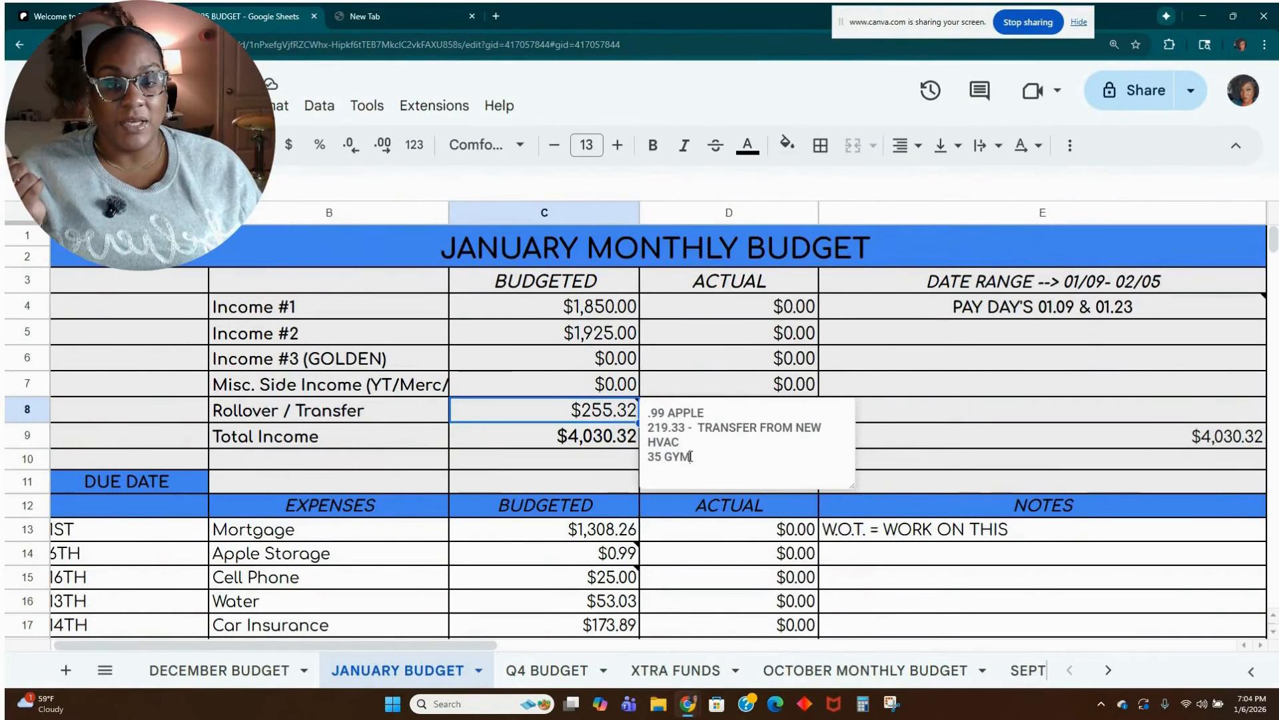
pyautogui.doubleClick(569, 413)
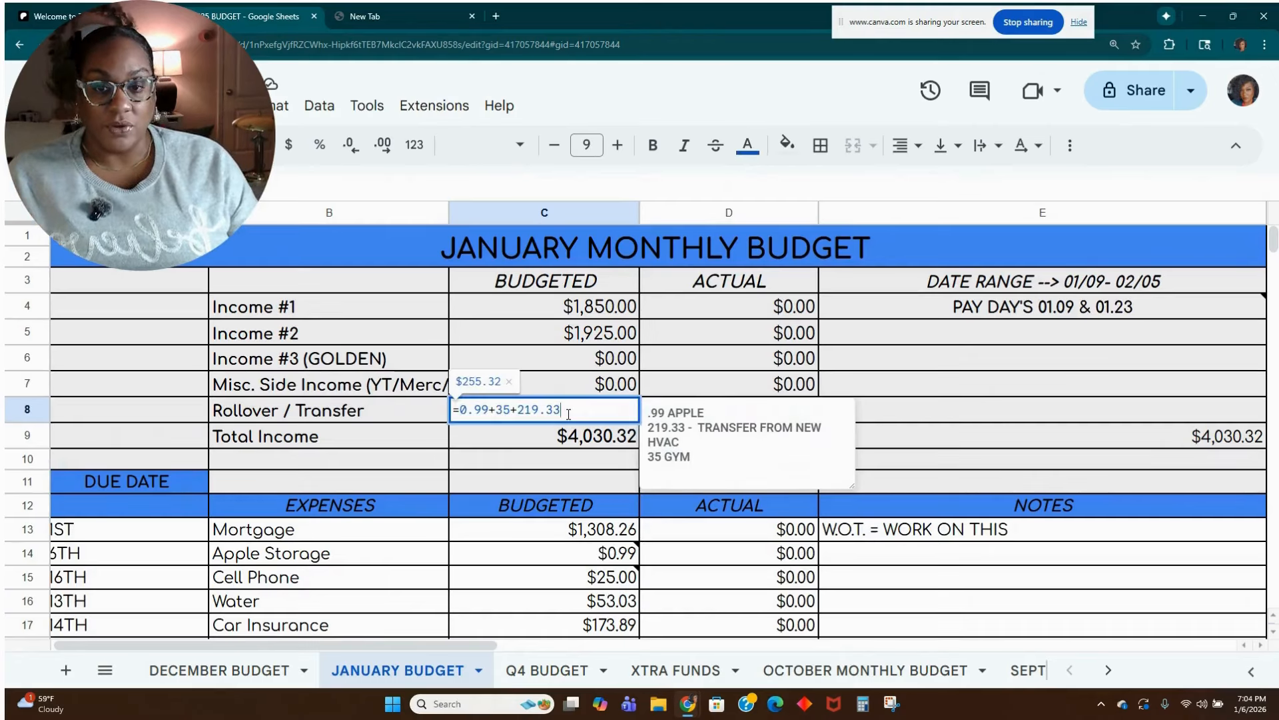
pyautogui.press('Left')
pyautogui.press('Left')
pyautogui.press('Left')
pyautogui.press('Left')
pyautogui.press('Left')
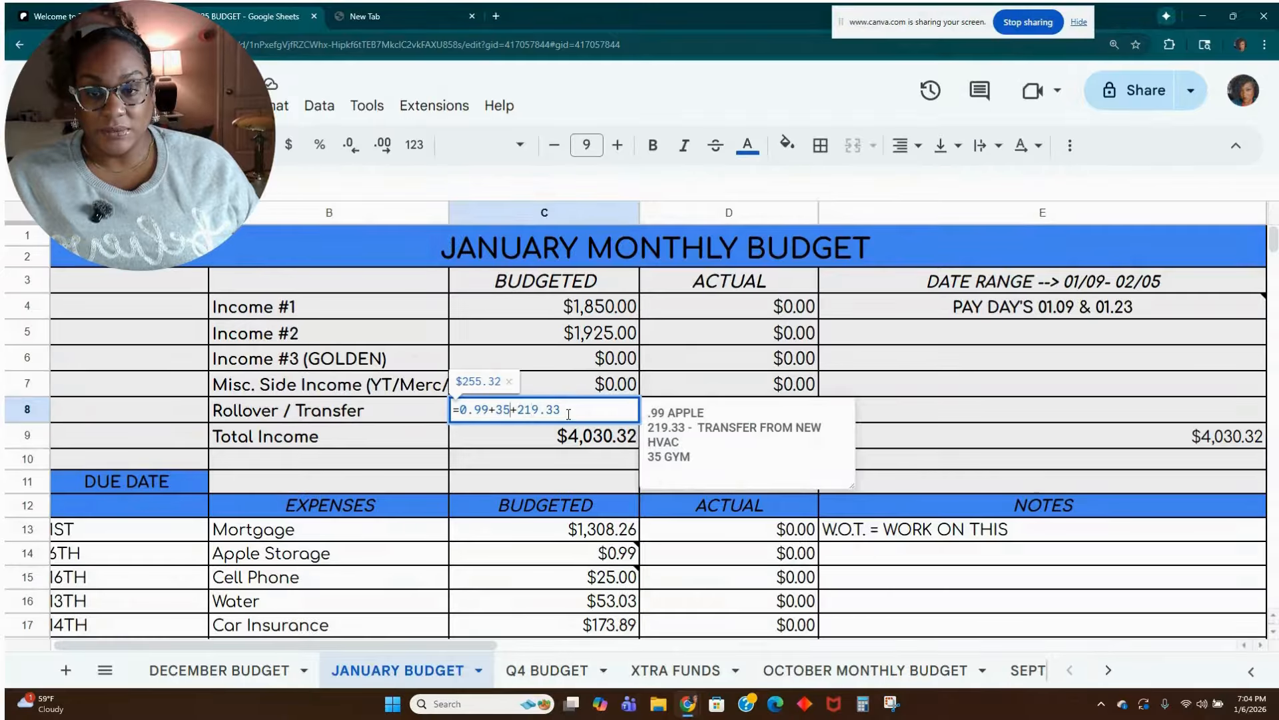
pyautogui.press('BackSpace')
pyautogui.press('BackSpace')
pyautogui.press('BackSpace')
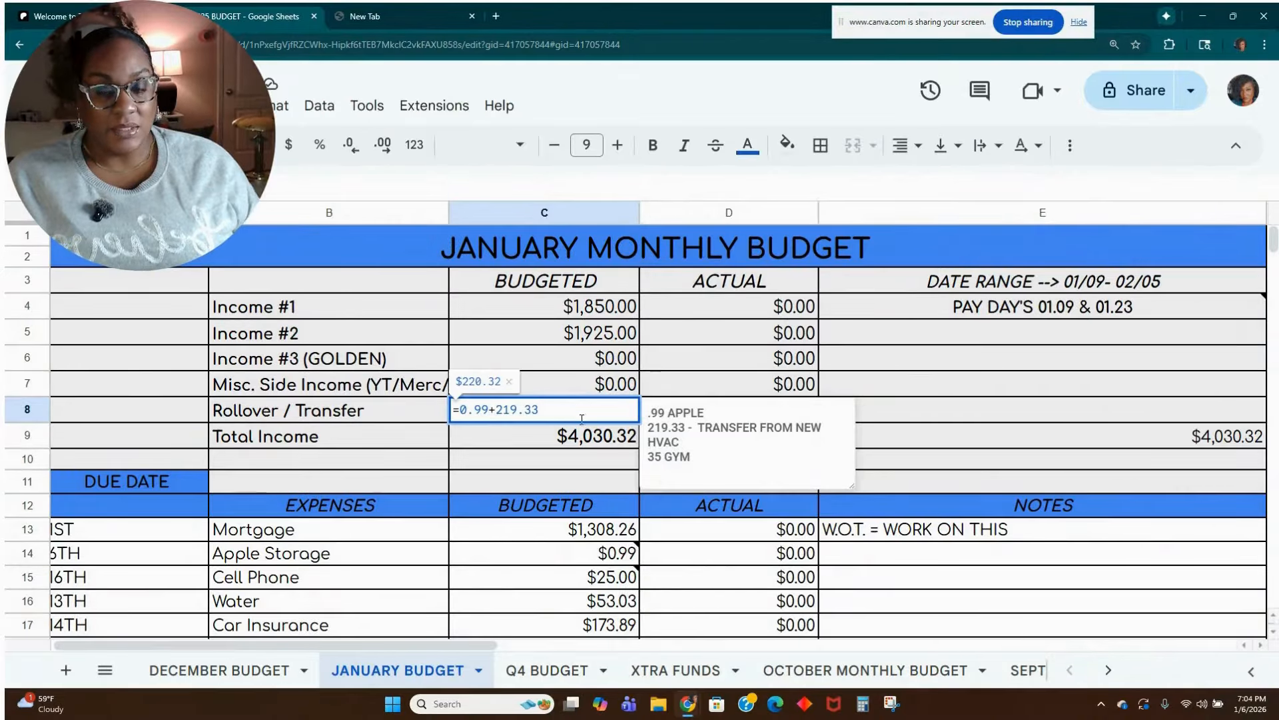
# Delete the "35 GYM" line from the note on cell C8 and apply the edited Rollover / Transfer amount.
pyautogui.moveTo(691, 458); pyautogui.dragTo(645, 459)
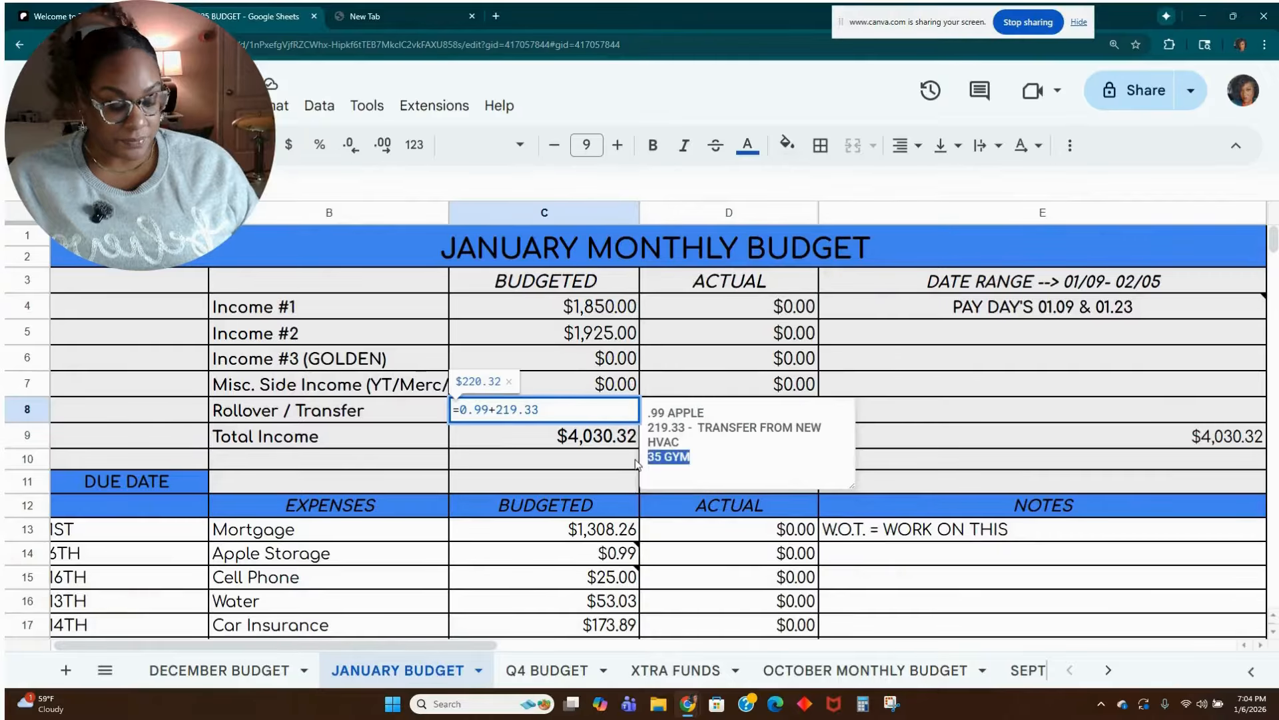
pyautogui.press('BackSpace')
pyautogui.click(965, 443)
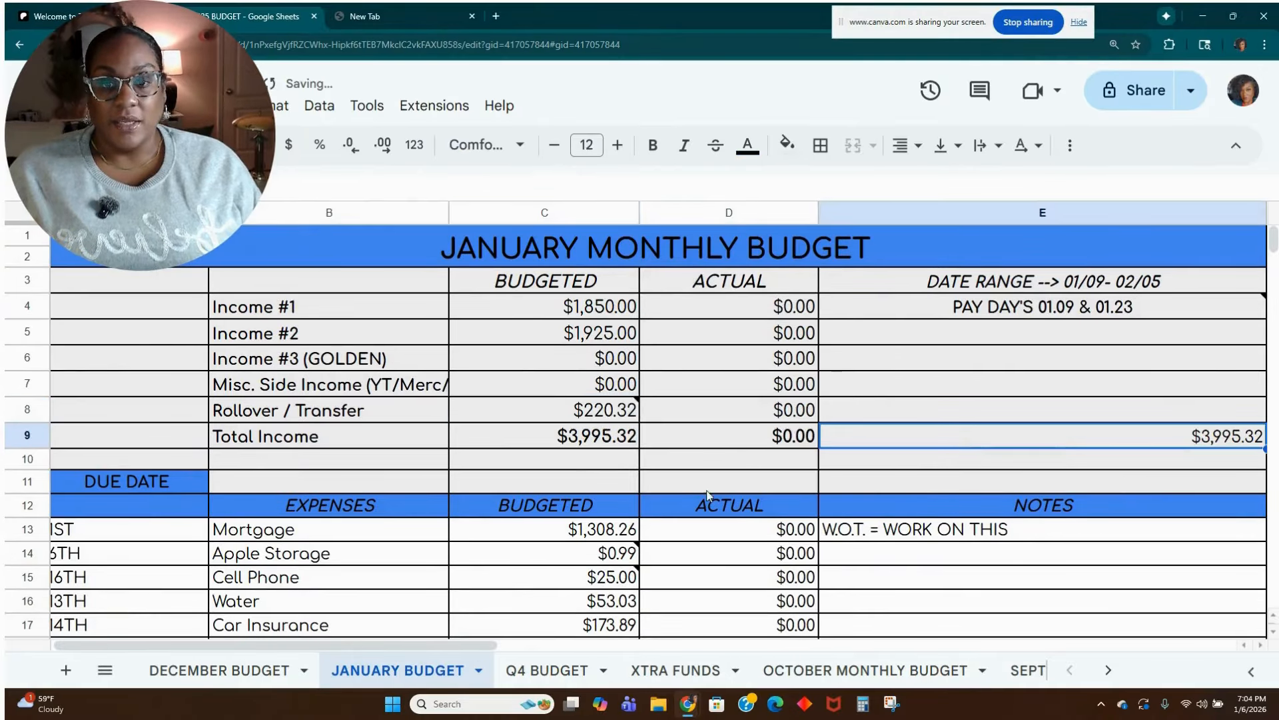
# Review the budgeted total income and the Mortgage, Apple Storage and Cell Phone expenses with their attached notes.
pyautogui.click(609, 447)
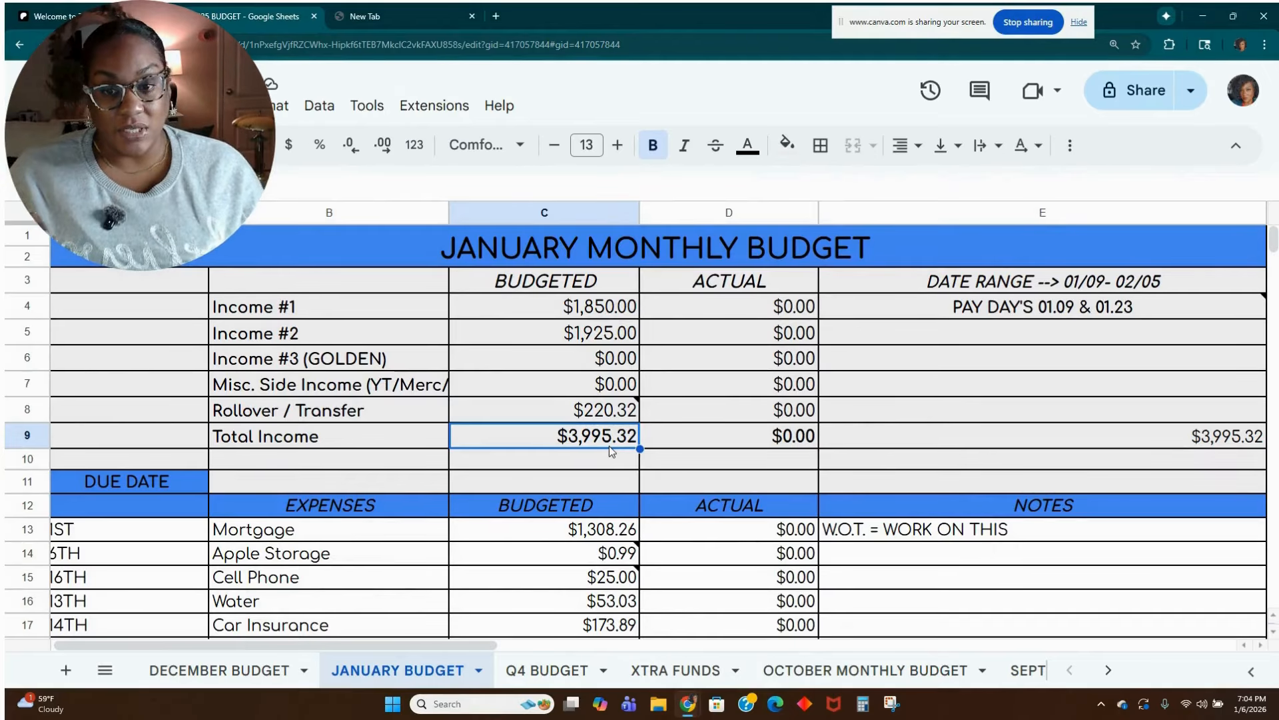
pyautogui.click(591, 481)
pyautogui.scroll(-2, 597, 464)
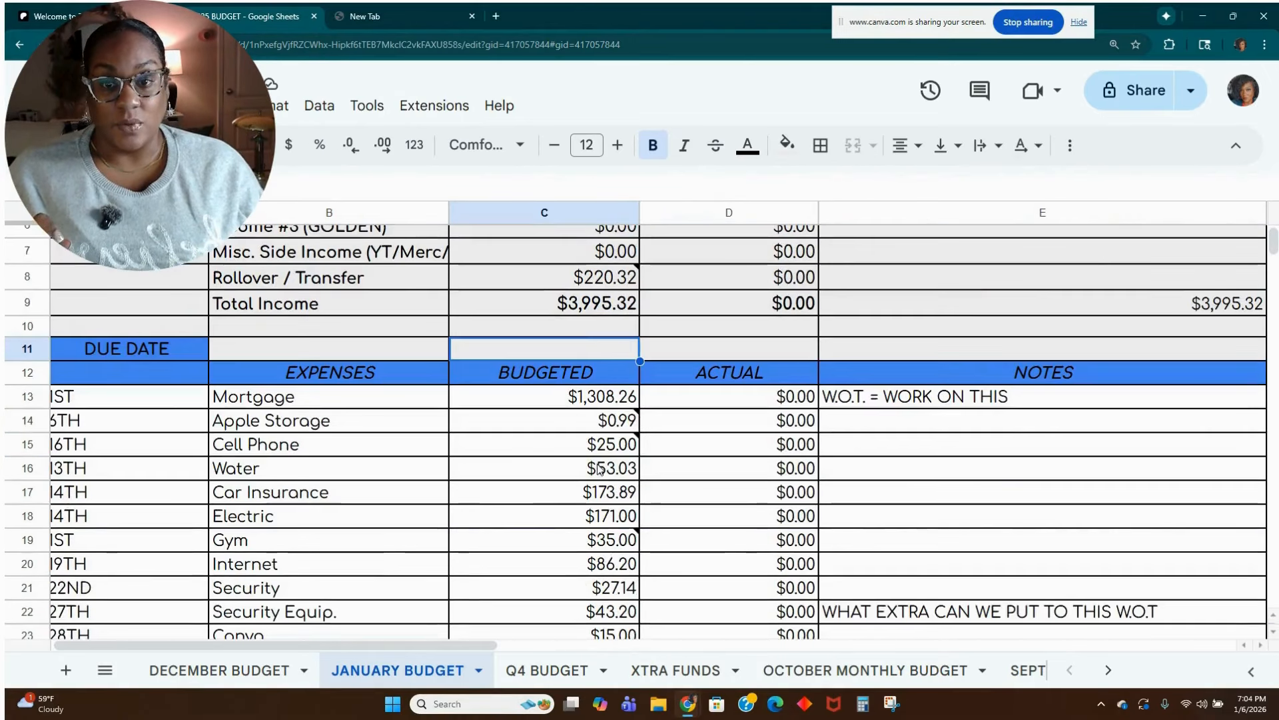
pyautogui.scroll(-1, 598, 468)
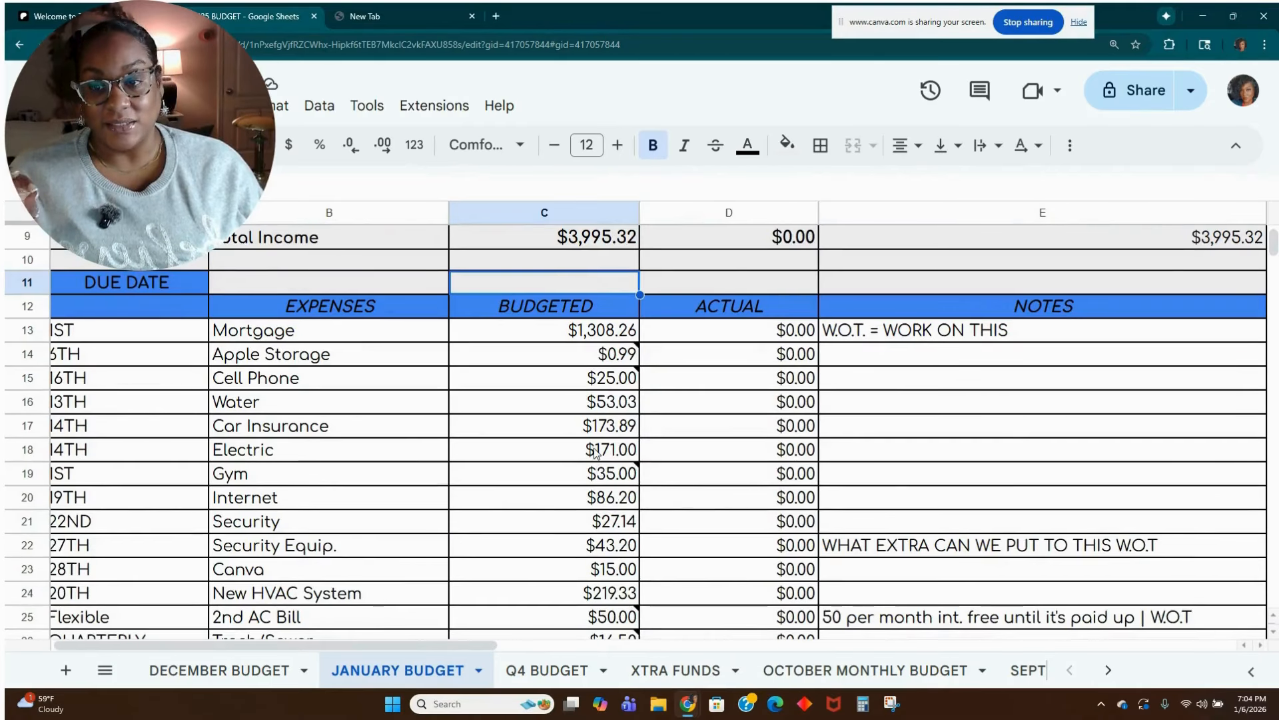
pyautogui.click(613, 338)
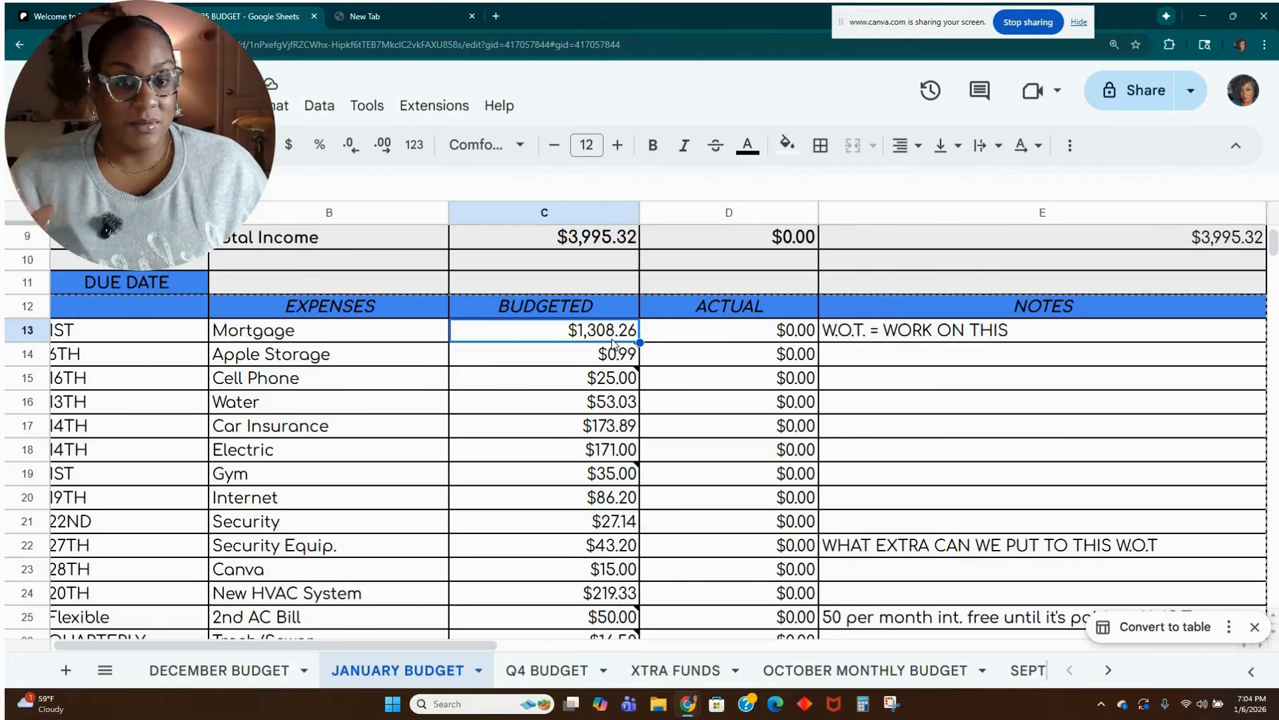
pyautogui.click(608, 353)
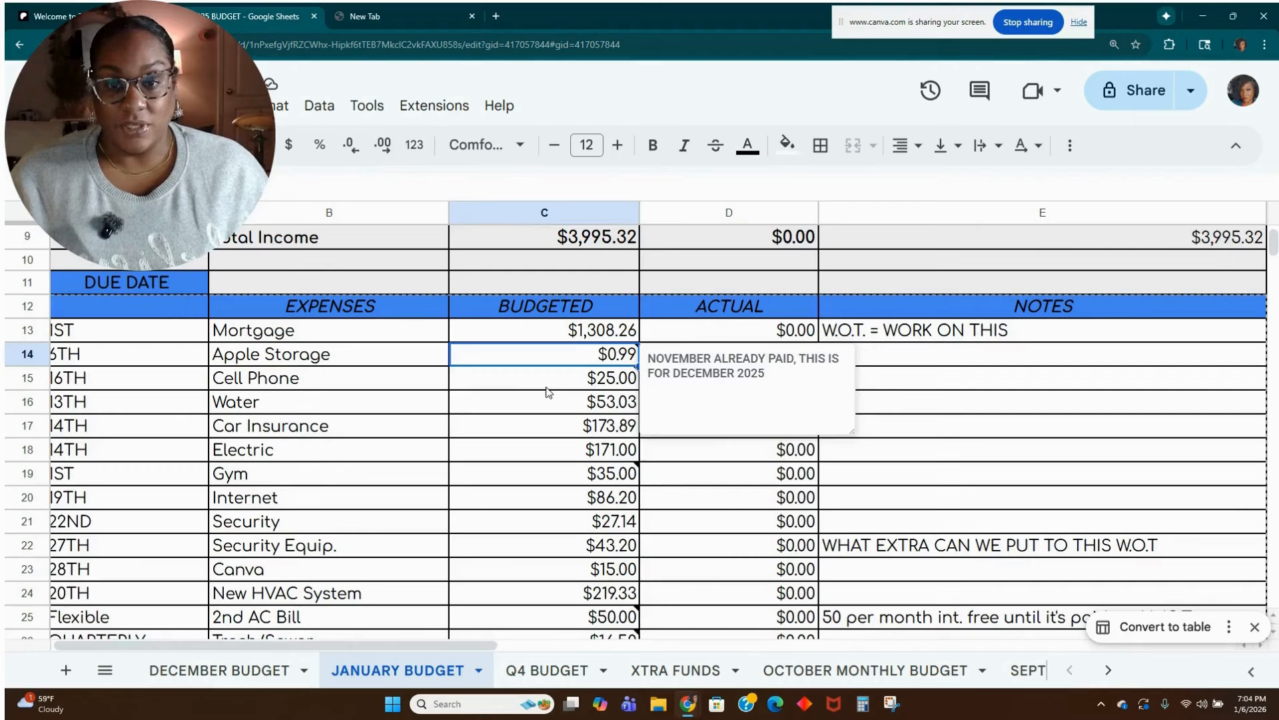
pyautogui.moveTo(573, 388)
pyautogui.moveTo(587, 366)
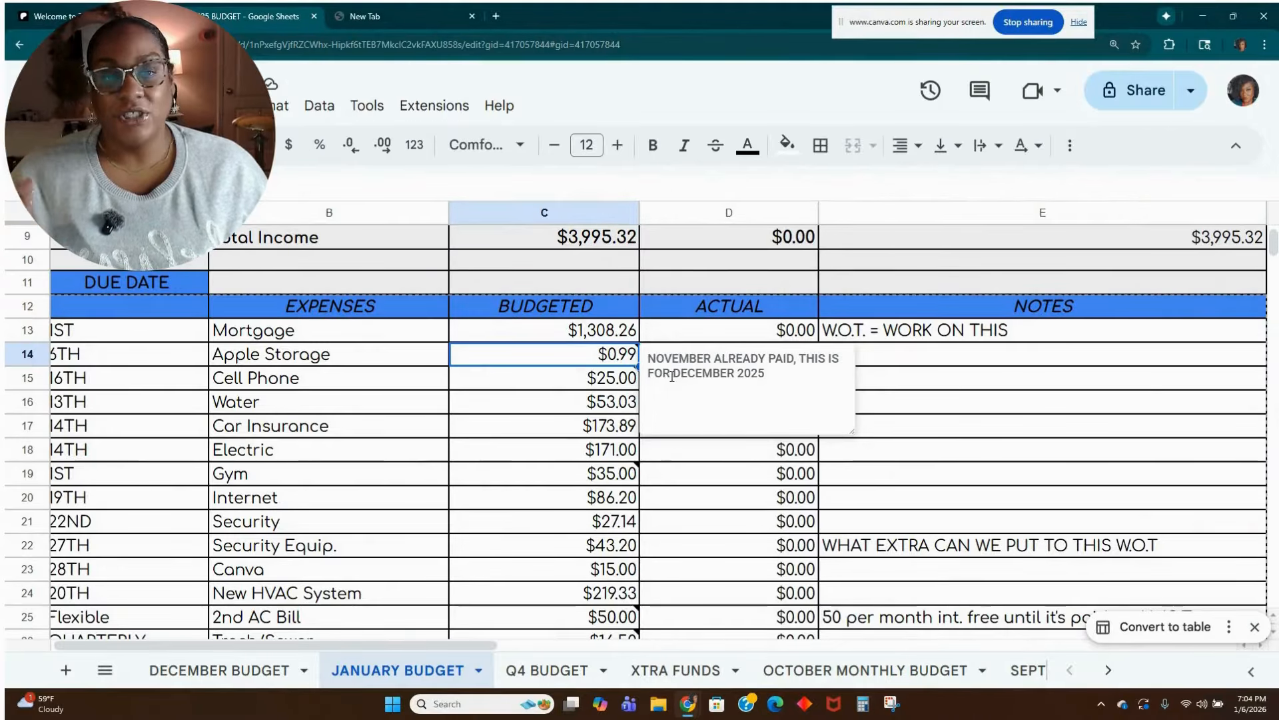
pyautogui.scroll(3, 1222, 314)
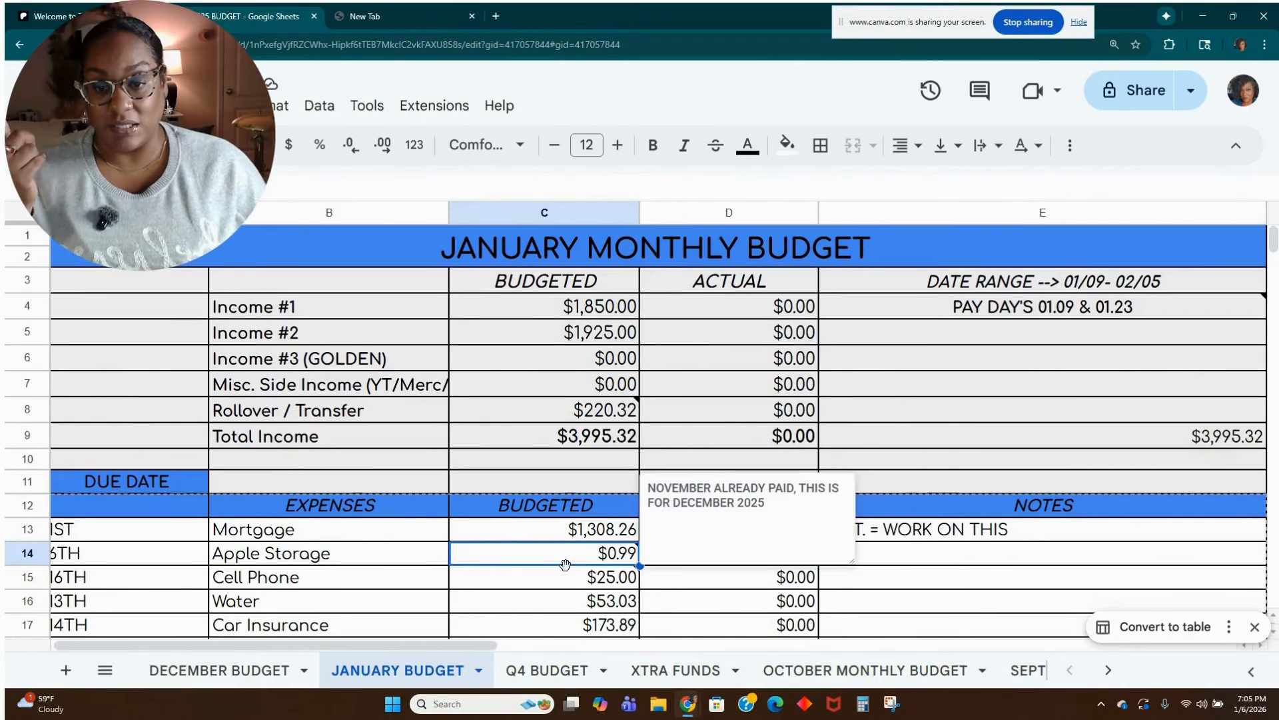
pyautogui.click(550, 581)
pyautogui.scroll(-1, 548, 581)
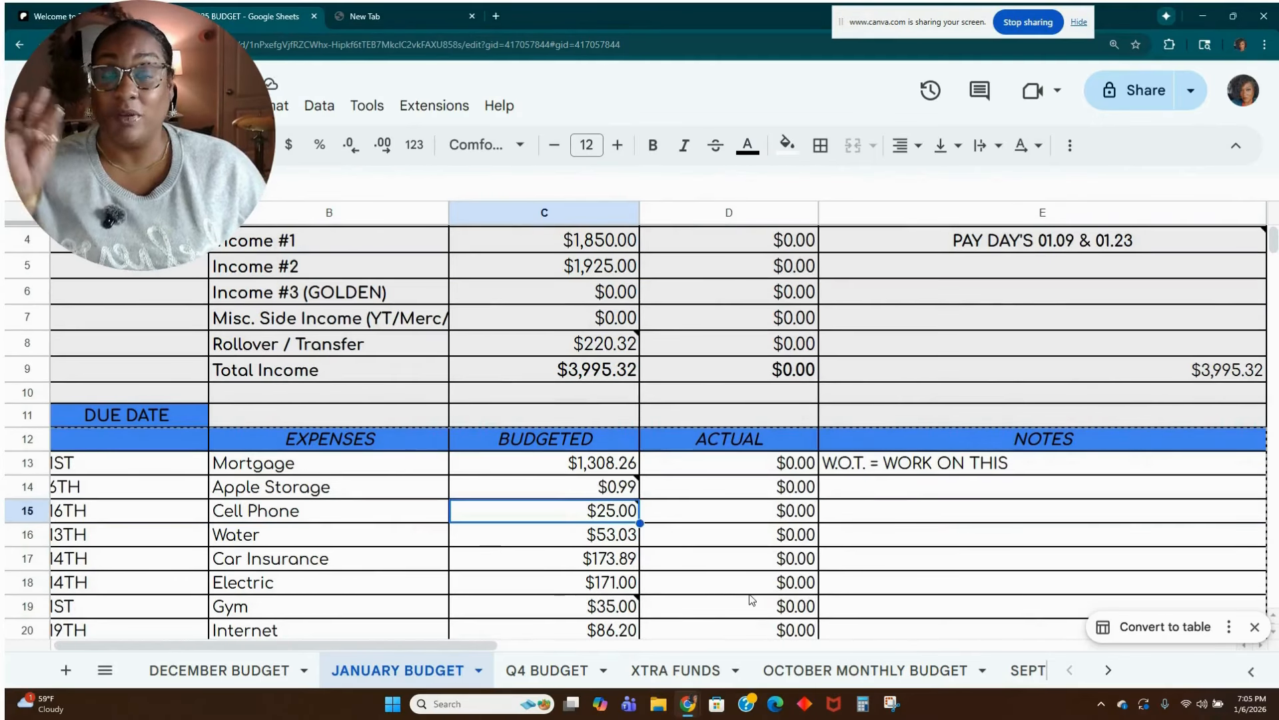
# Set the budgeted Water expense in cell C16 to 46.21.
pyautogui.click(552, 537)
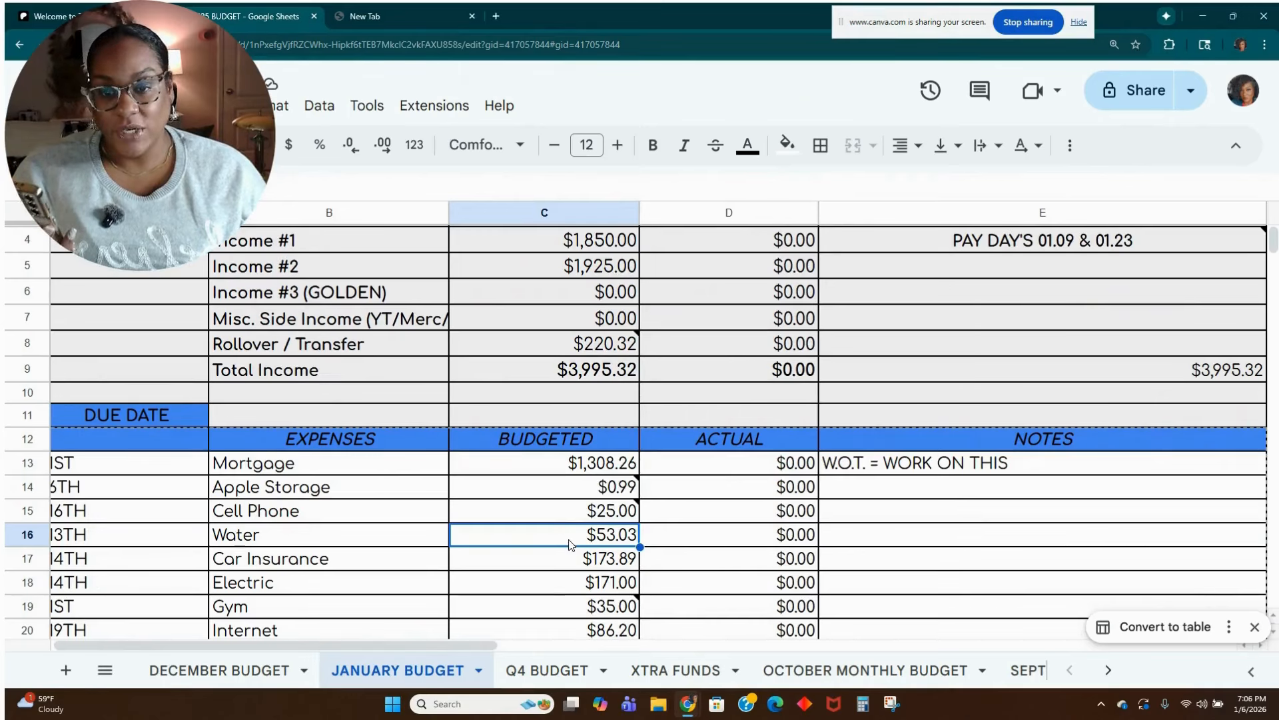
pyautogui.write('46')
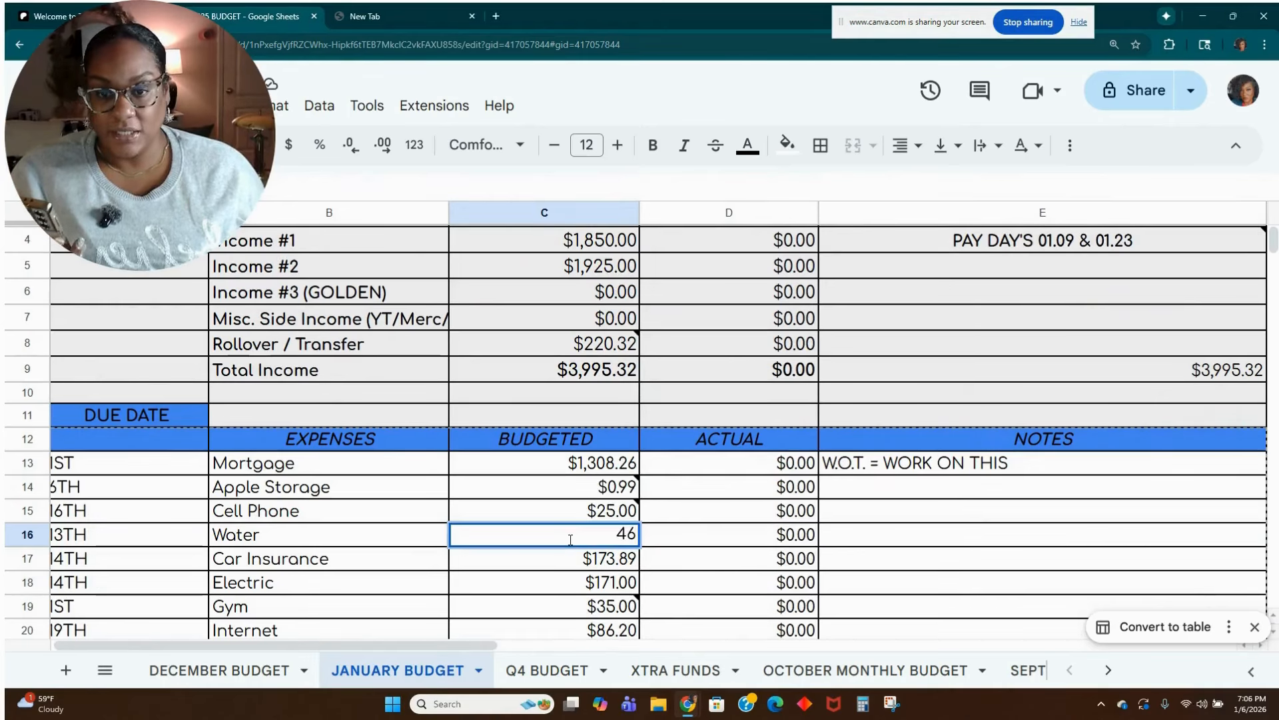
pyautogui.write('.1')
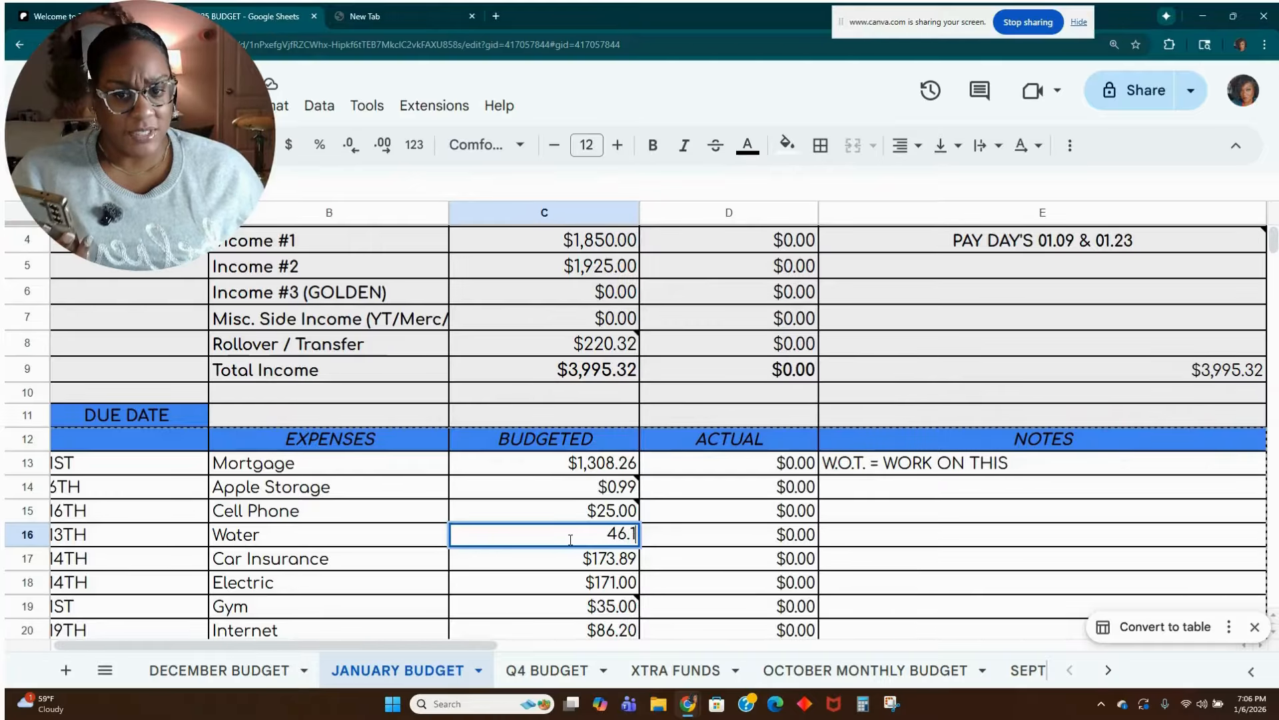
pyautogui.press('BackSpace')
pyautogui.press('BackSpace')
pyautogui.write('.21')
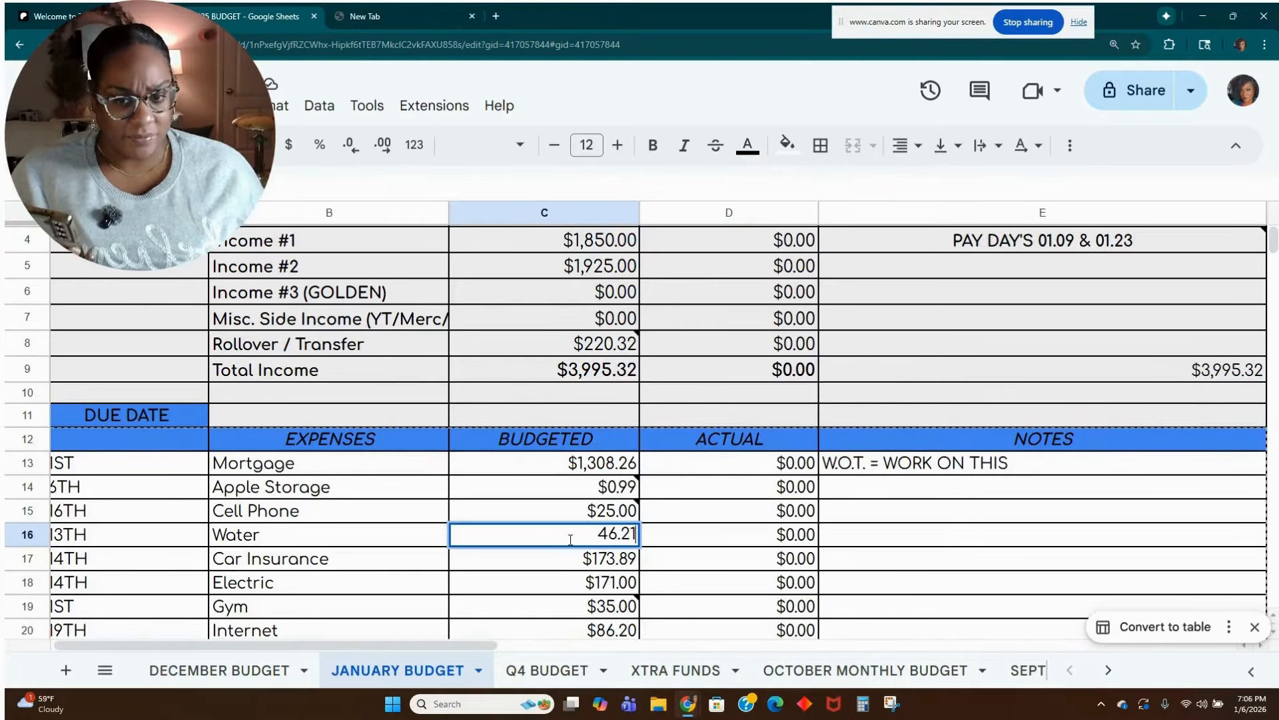
pyautogui.press('Return')
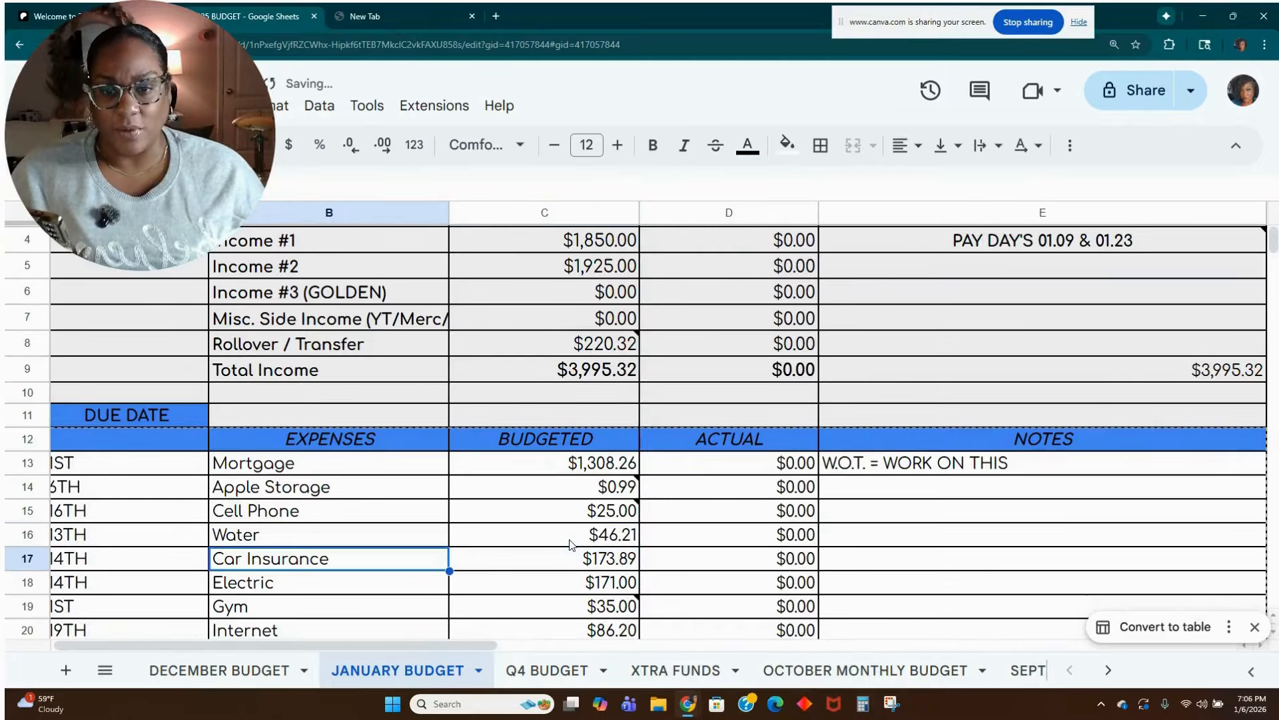
# Set the budgeted Car Insurance expense in cell C17 to 160.99.
pyautogui.click(560, 565)
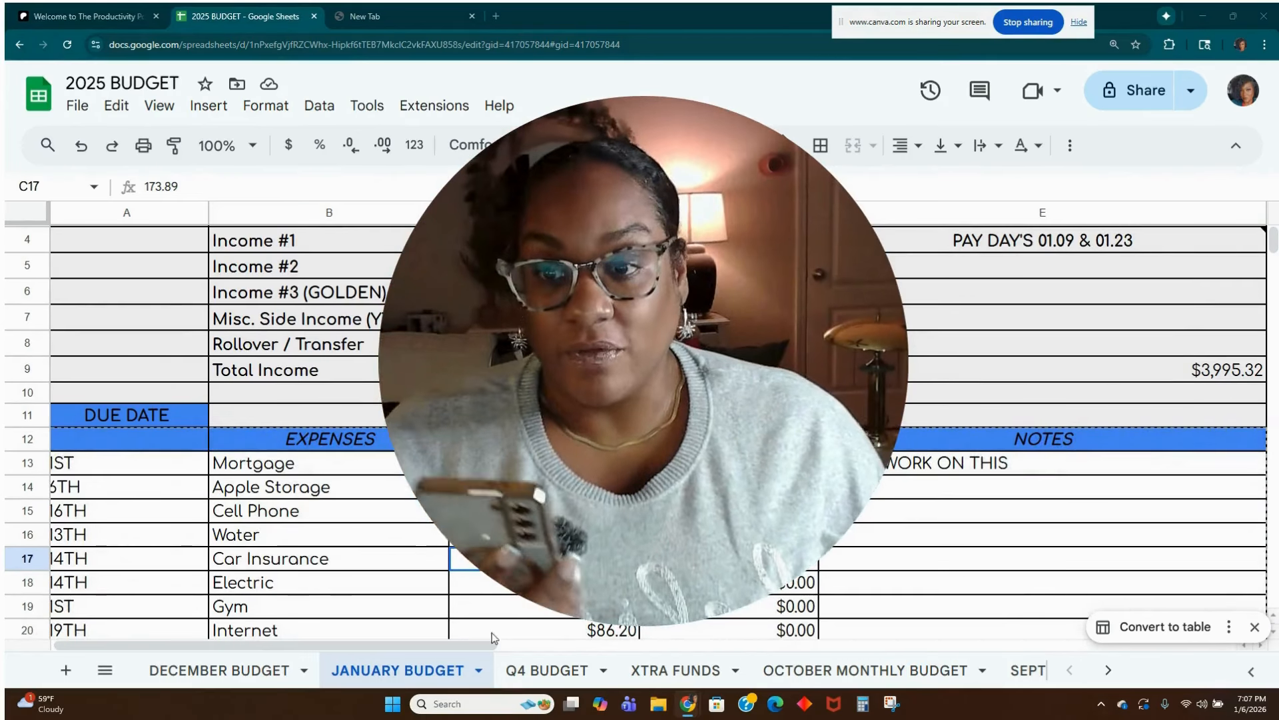
pyautogui.write('16')
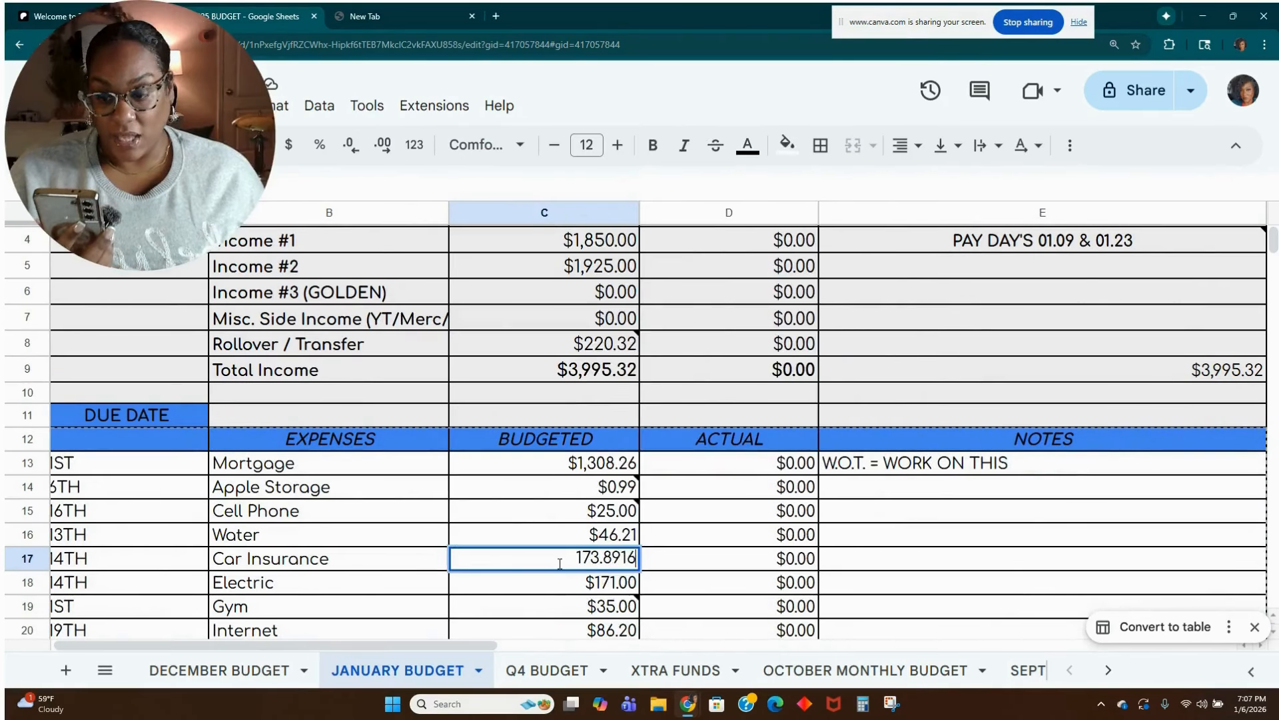
pyautogui.write('0.99')
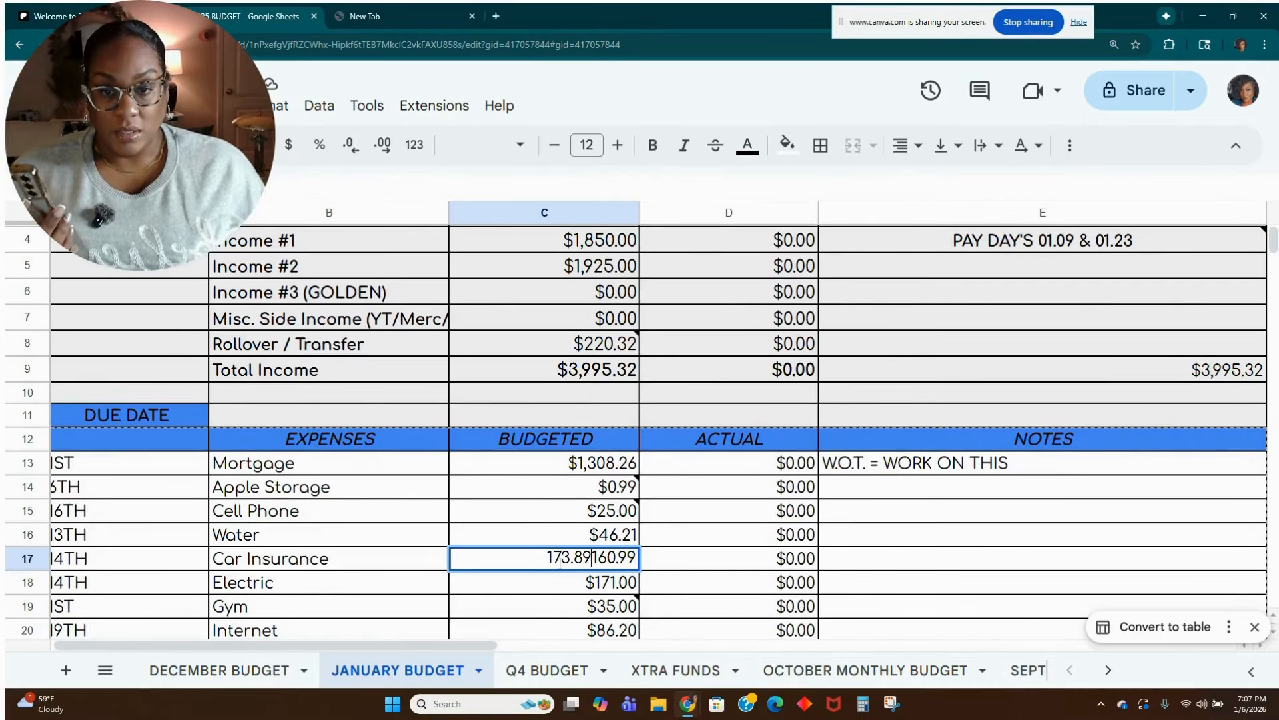
pyautogui.press('BackSpace')
pyautogui.press('BackSpace')
pyautogui.press('BackSpace')
pyautogui.press('BackSpace')
pyautogui.press('BackSpace')
pyautogui.press('BackSpace')
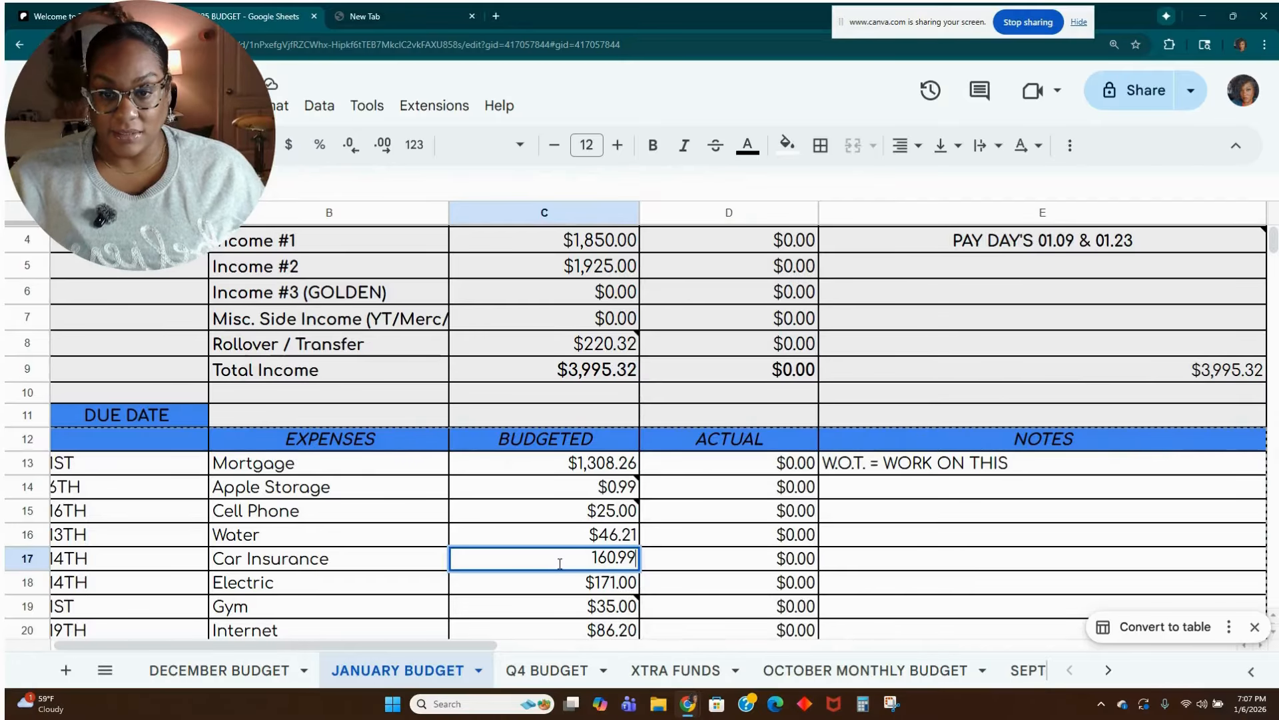
pyautogui.click(563, 587)
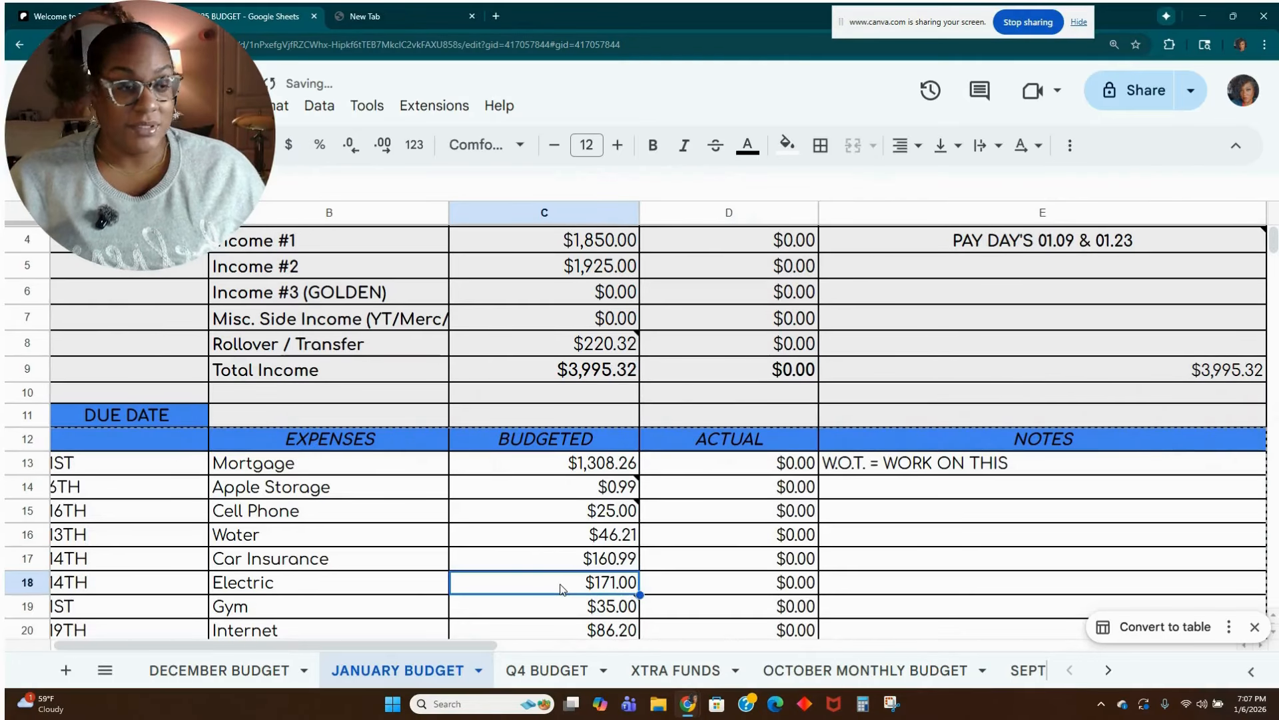
# Set the budgeted Gym expense in cell C19 to 0.
pyautogui.scroll(-2, 562, 588)
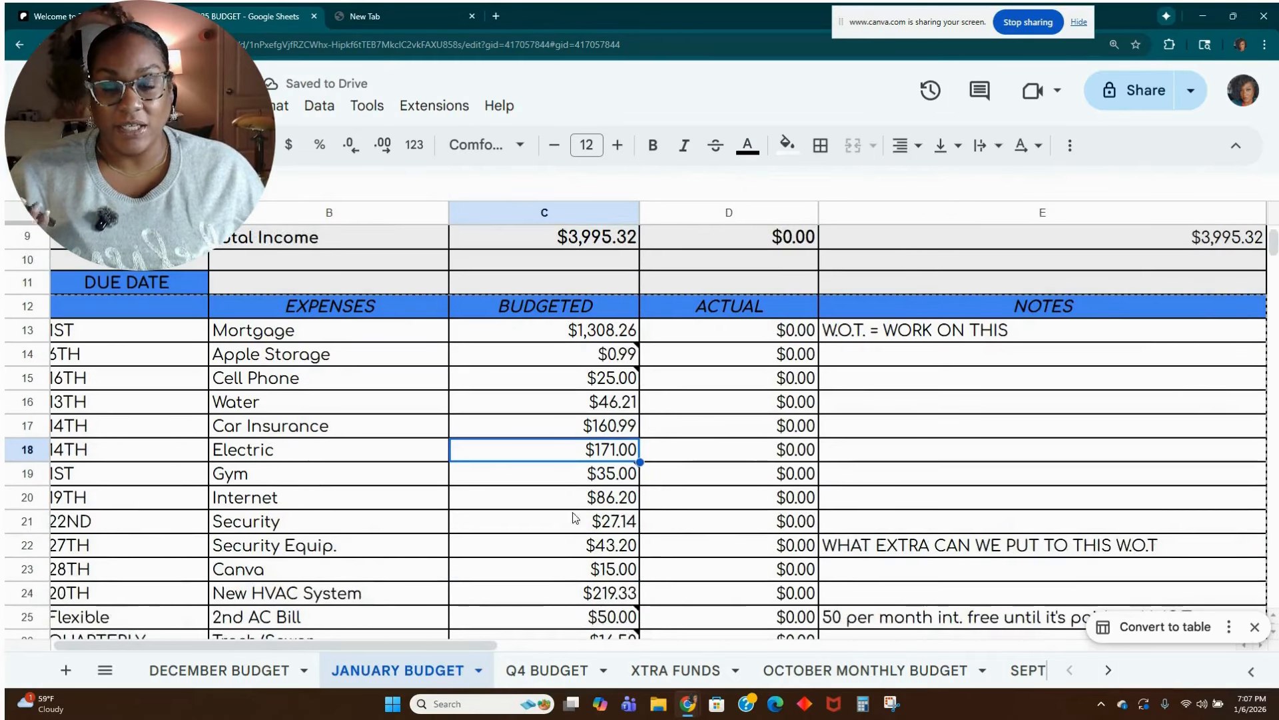
pyautogui.click(530, 485)
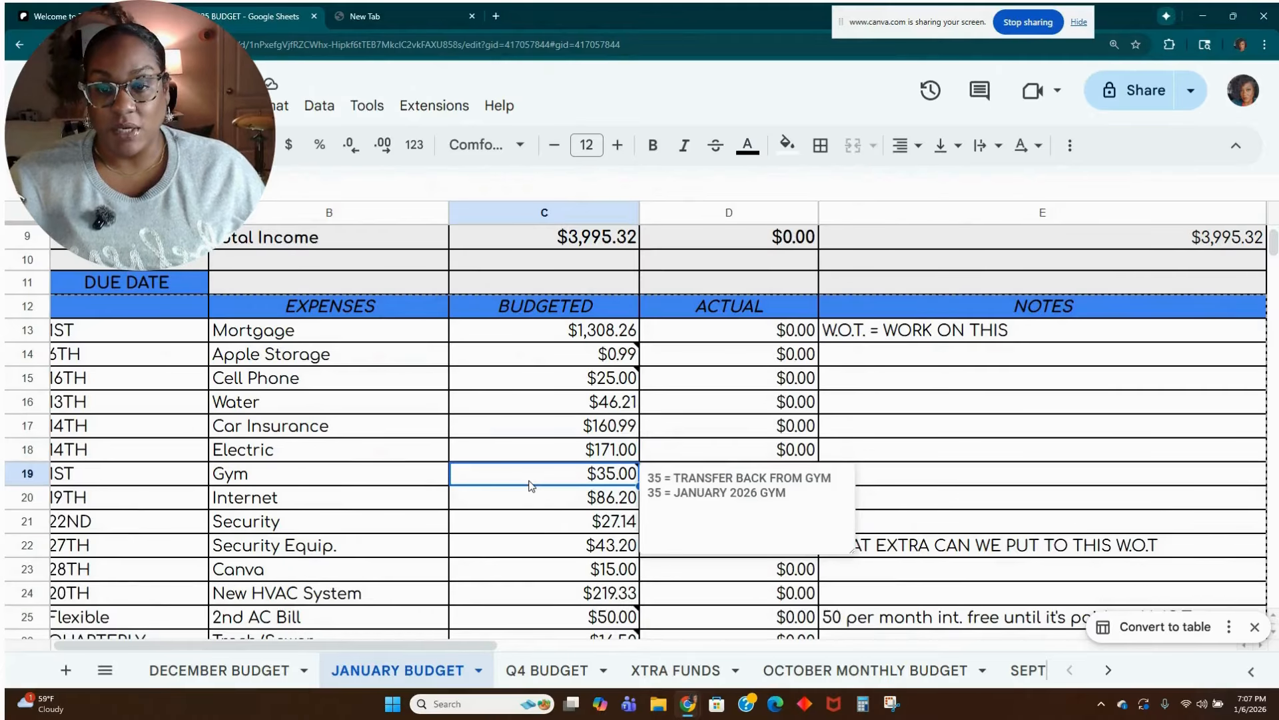
pyautogui.write('0')
pyautogui.press('Return')
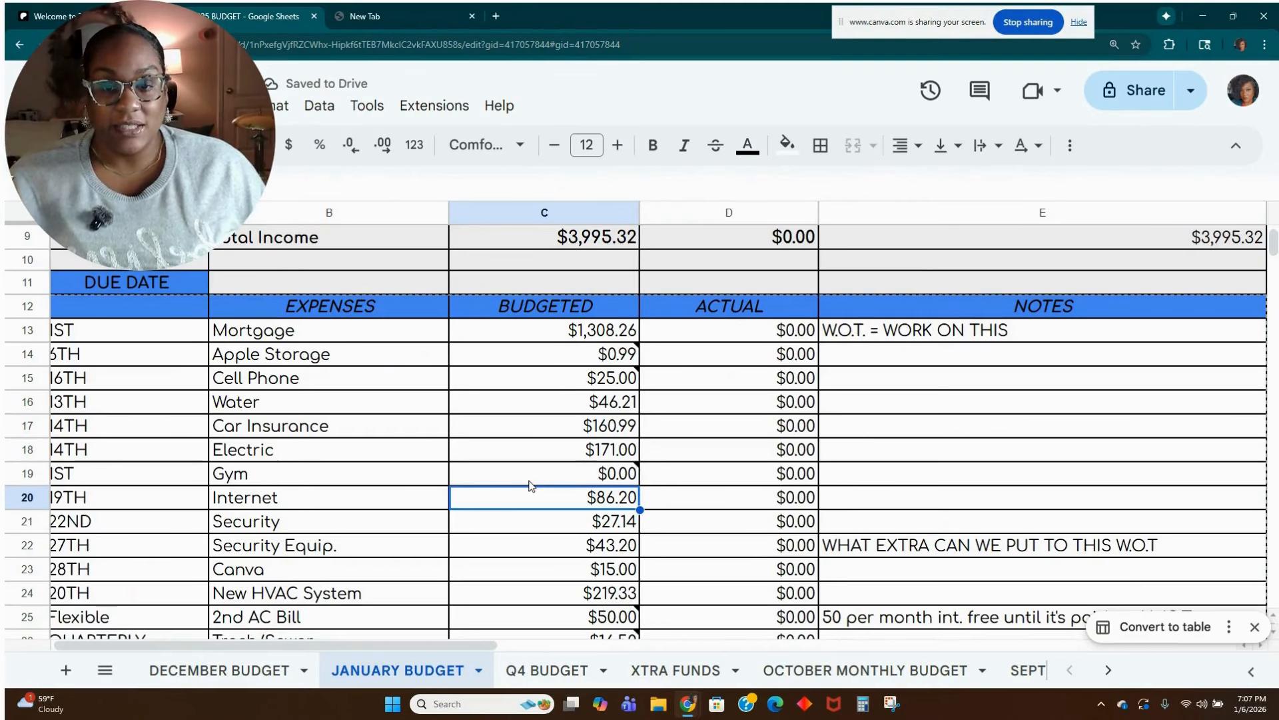
# Check the budgeted Security through New HVAC System expenses, and delete the empty note from the 2nd AC Bill amount in cell C25.
pyautogui.click(542, 521)
pyautogui.scroll(-1, 542, 523)
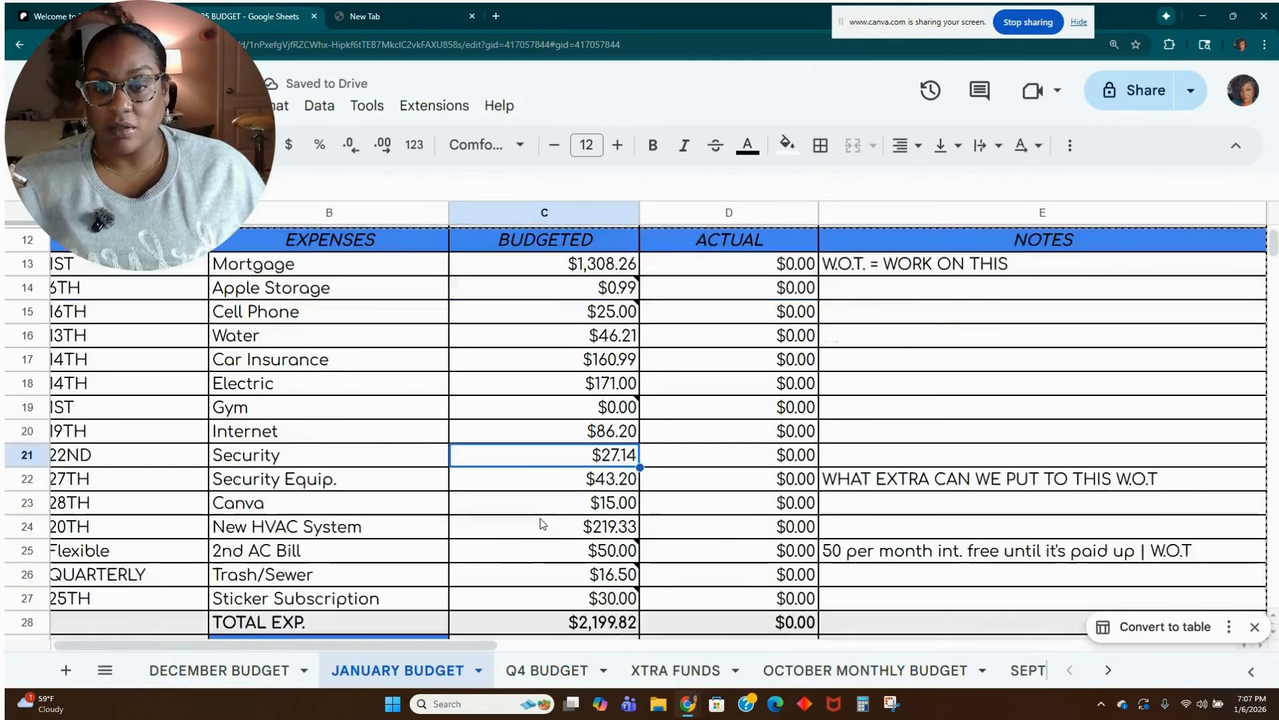
pyautogui.click(575, 486)
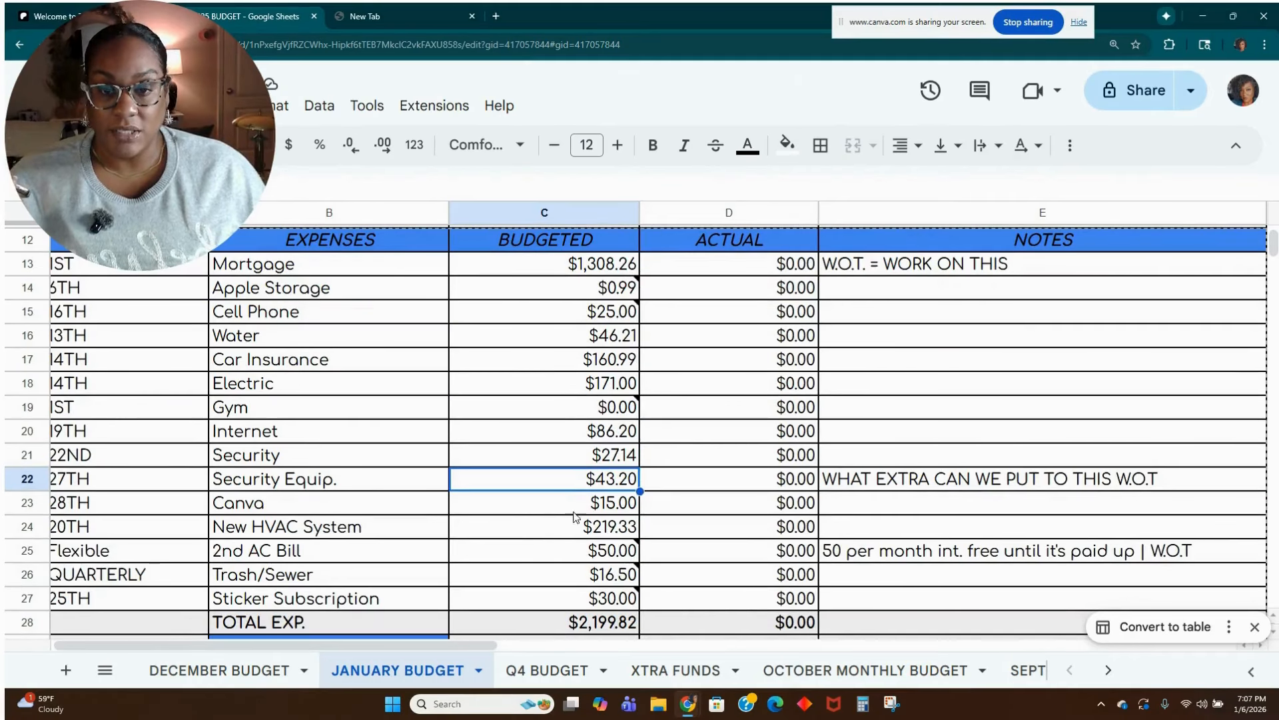
pyautogui.click(574, 512)
pyautogui.click(568, 526)
pyautogui.scroll(-1, 570, 529)
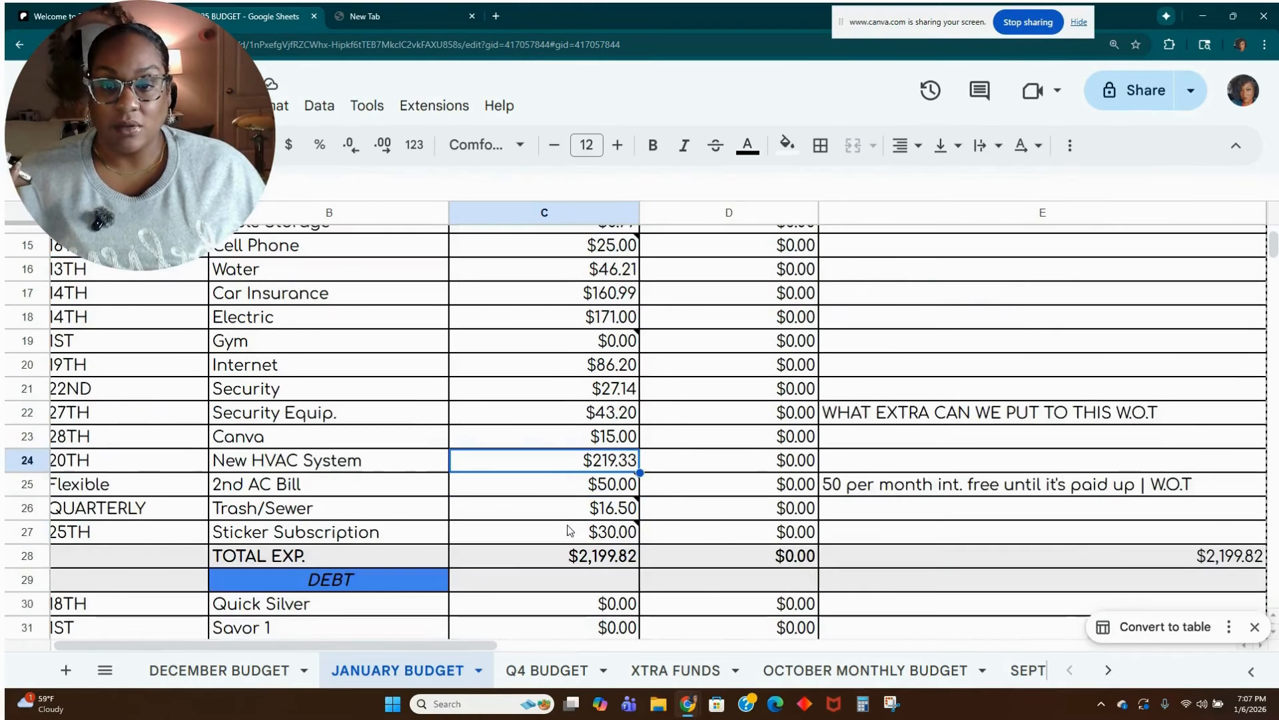
pyautogui.click(577, 492)
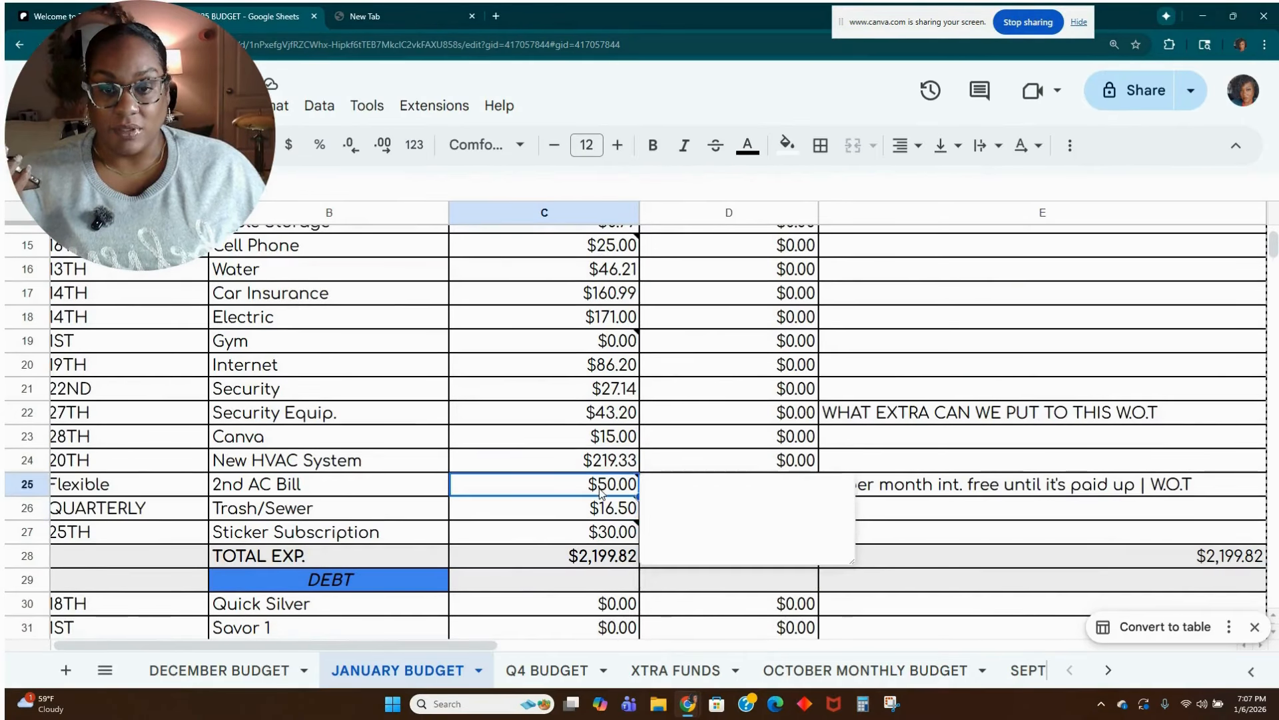
pyautogui.rightClick(673, 490)
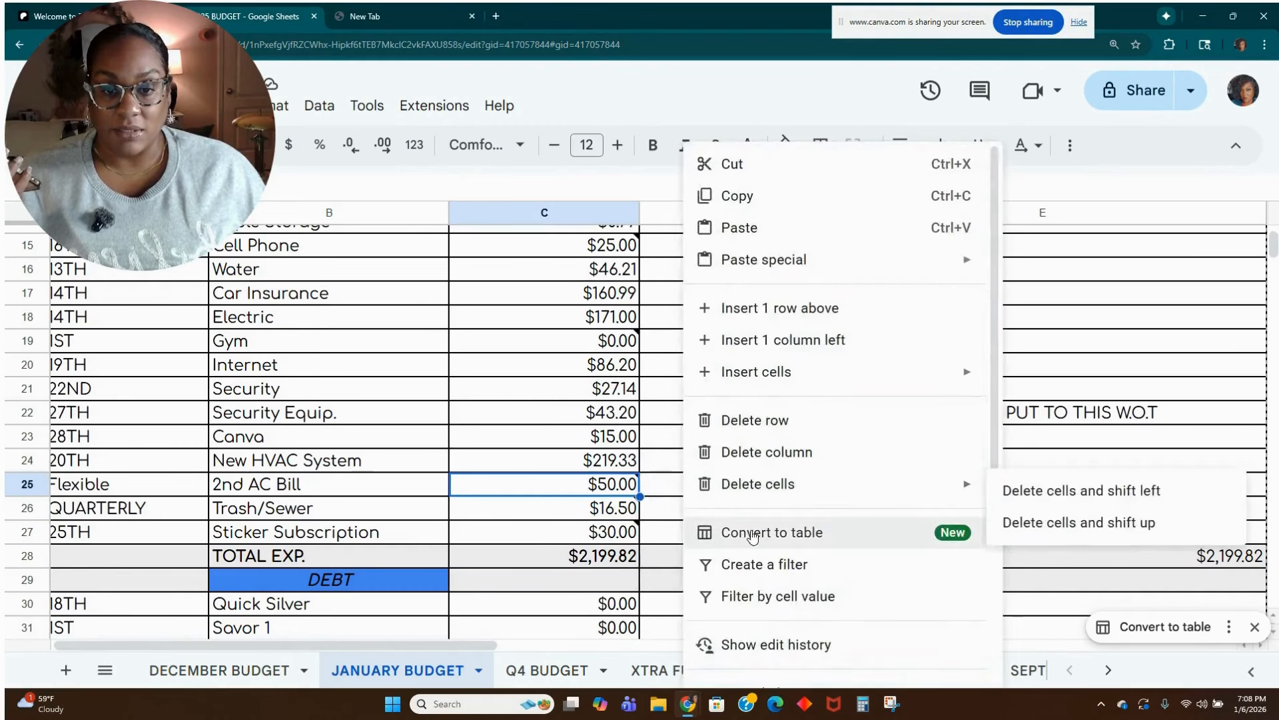
pyautogui.scroll(-4, 752, 516)
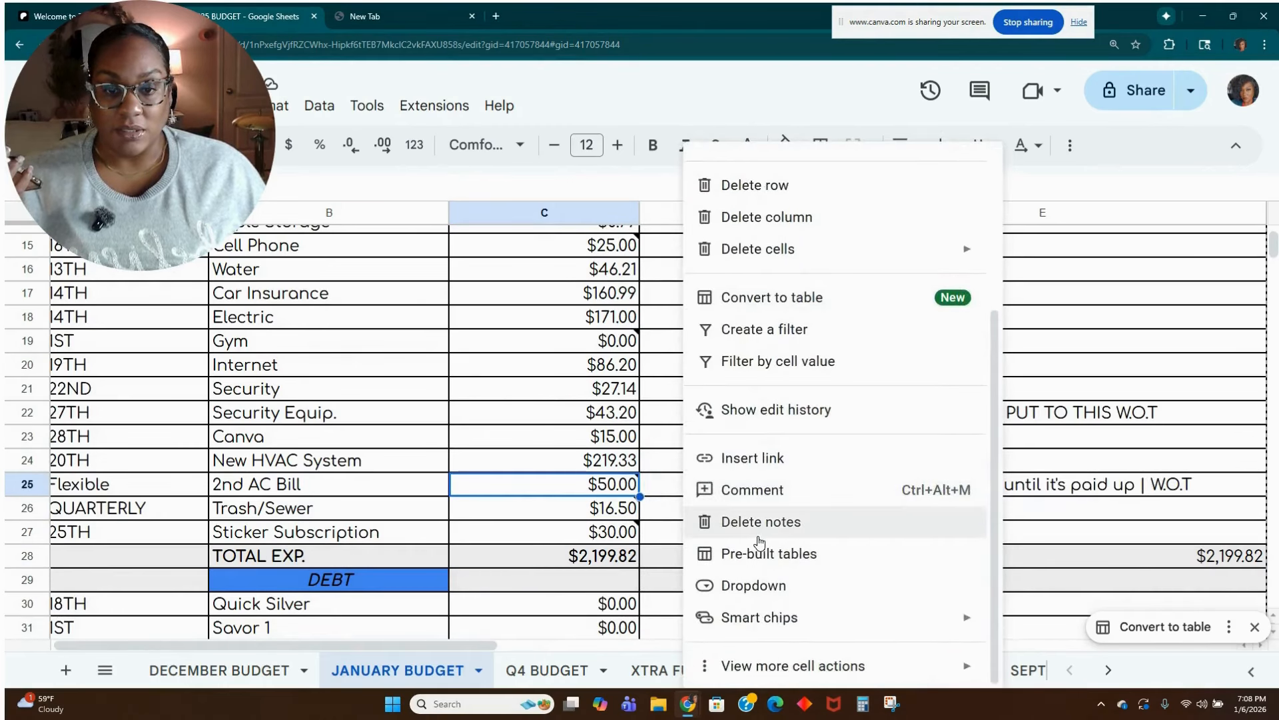
pyautogui.click(760, 526)
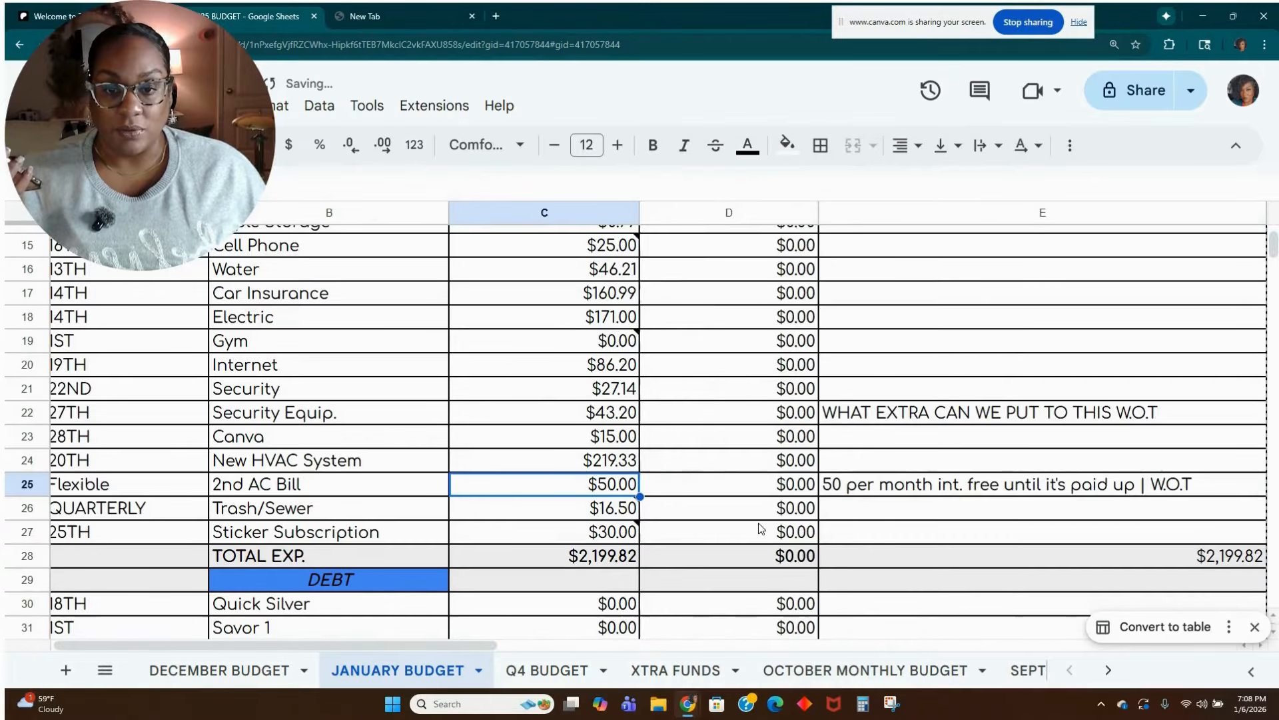
# Replace the note text on the Sticker Subscription amount in cell C27 with "MARCH SUB".
pyautogui.click(565, 515)
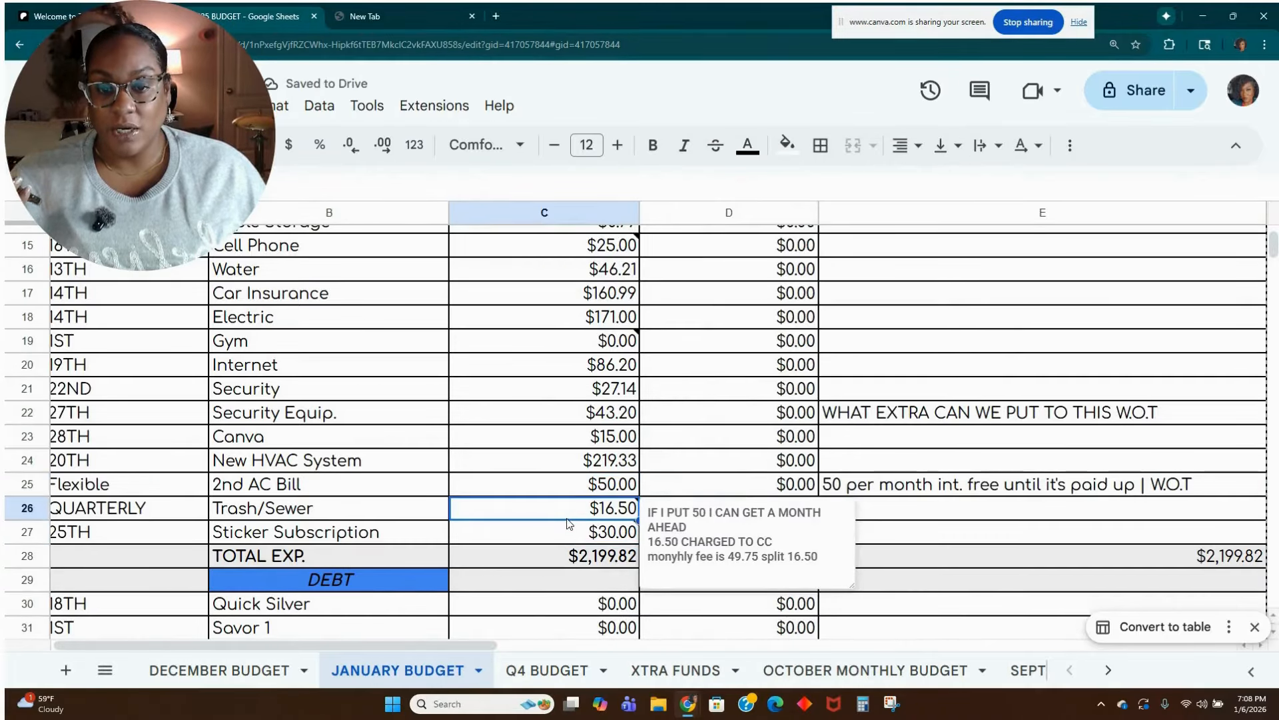
pyautogui.click(560, 537)
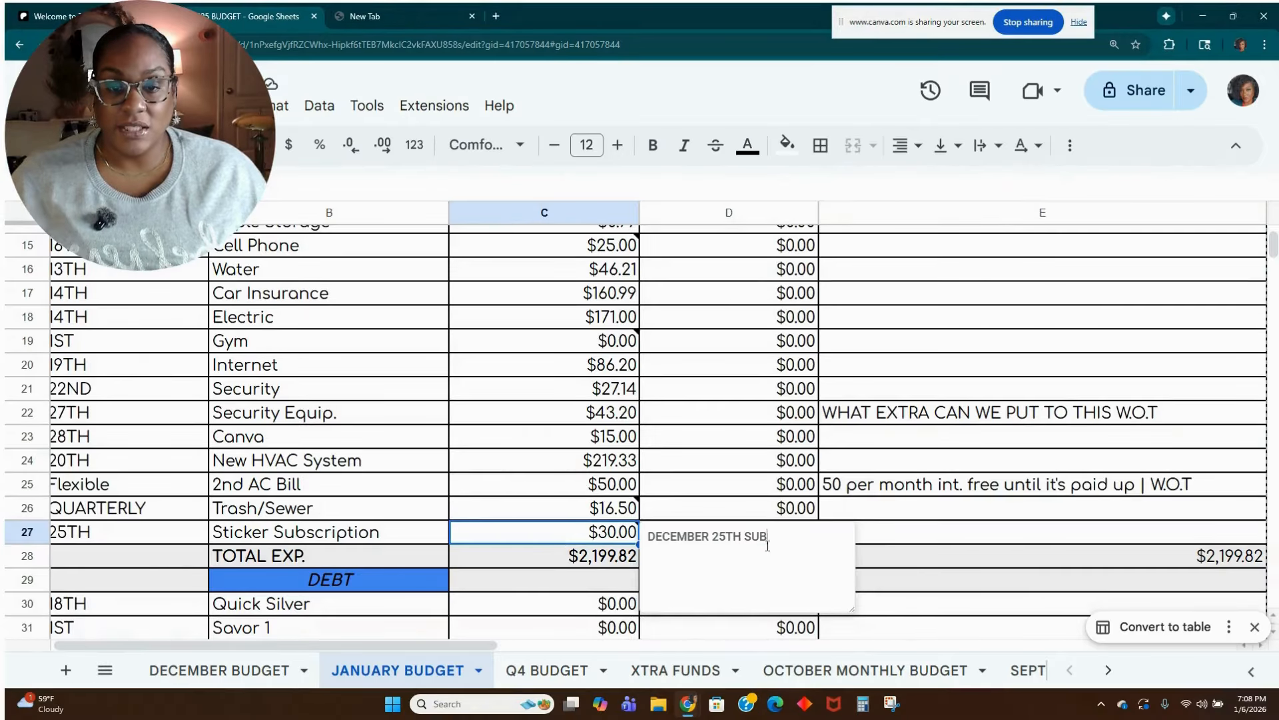
pyautogui.moveTo(769, 539); pyautogui.dragTo(632, 540)
pyautogui.rightClick(632, 540)
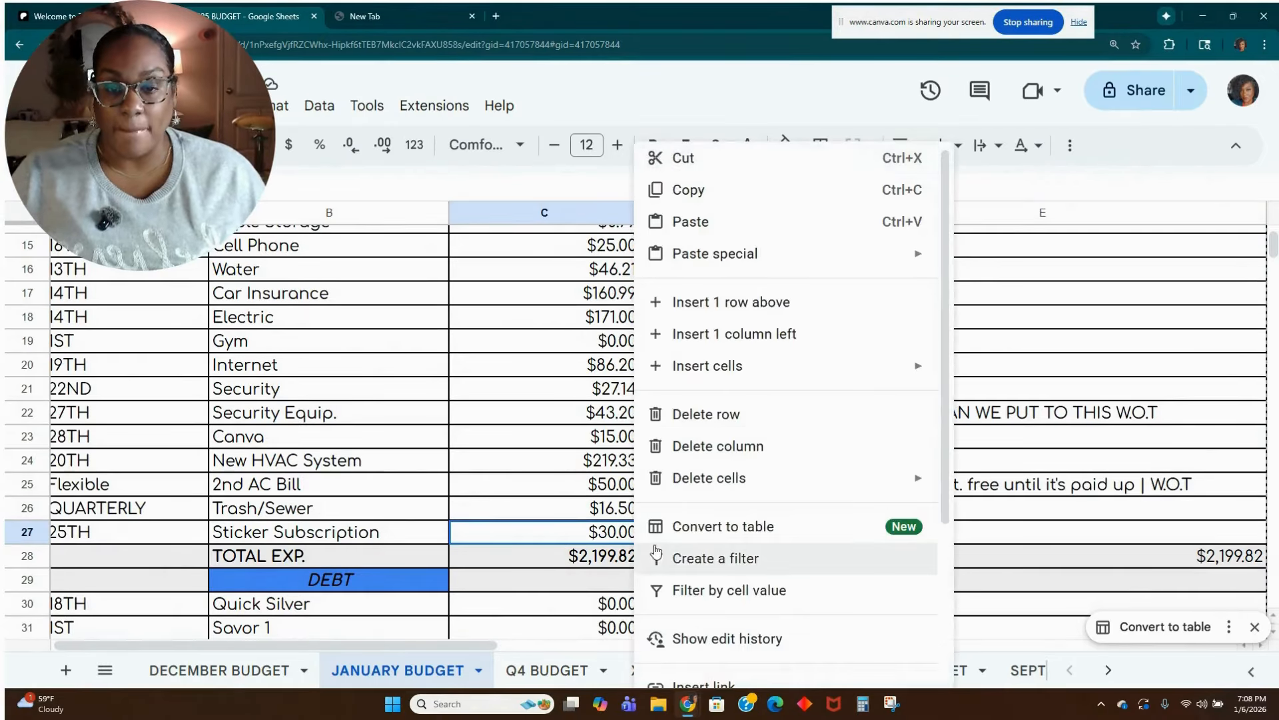
pyautogui.click(568, 536)
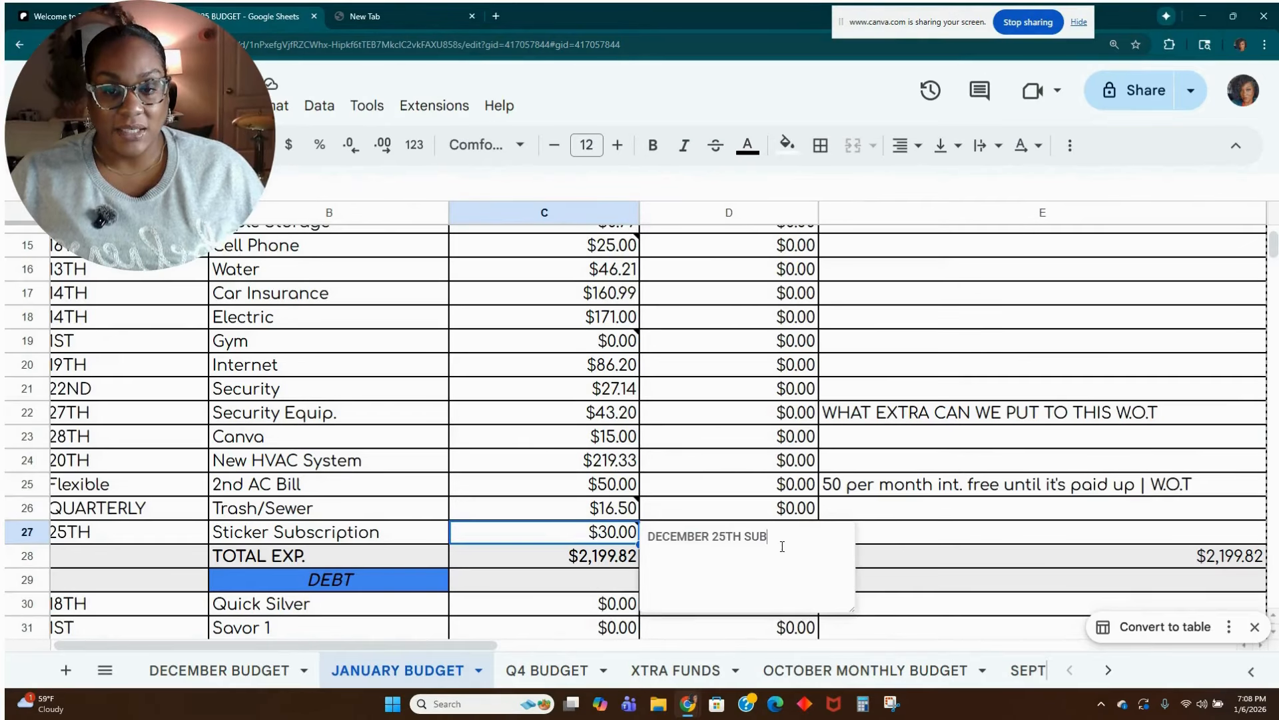
pyautogui.moveTo(792, 537); pyautogui.dragTo(652, 550)
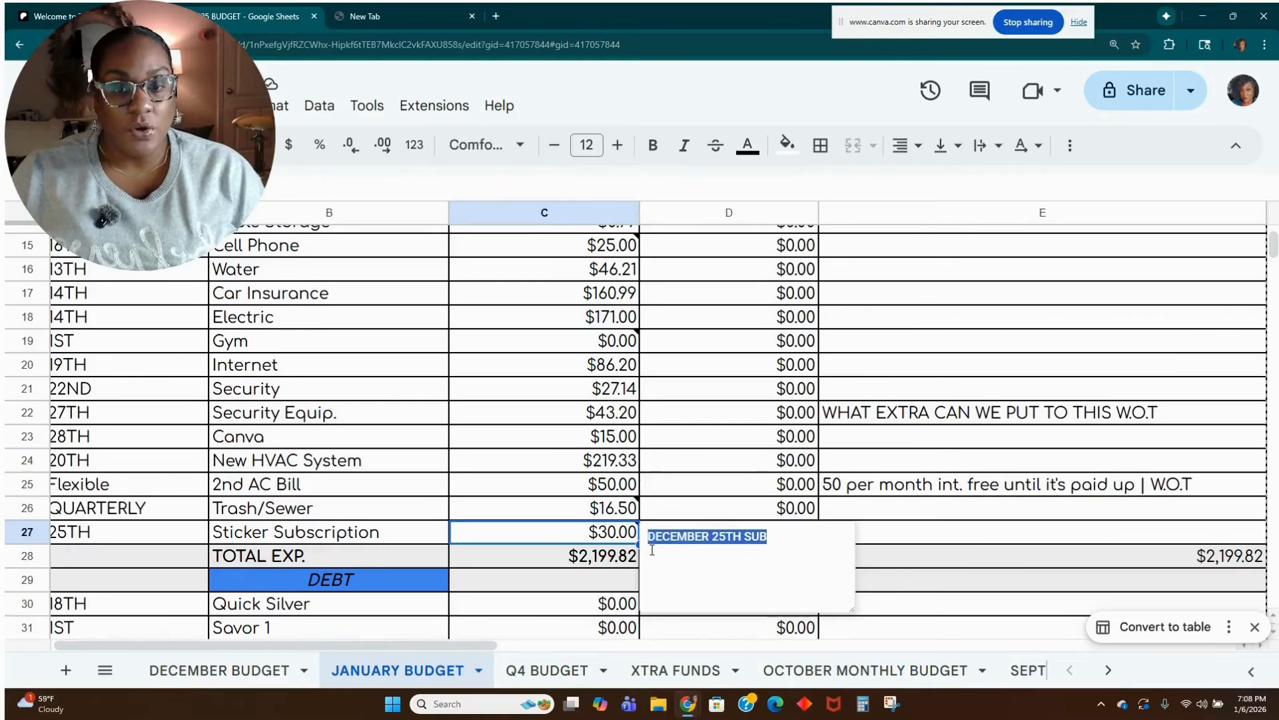
pyautogui.write('MARCH')
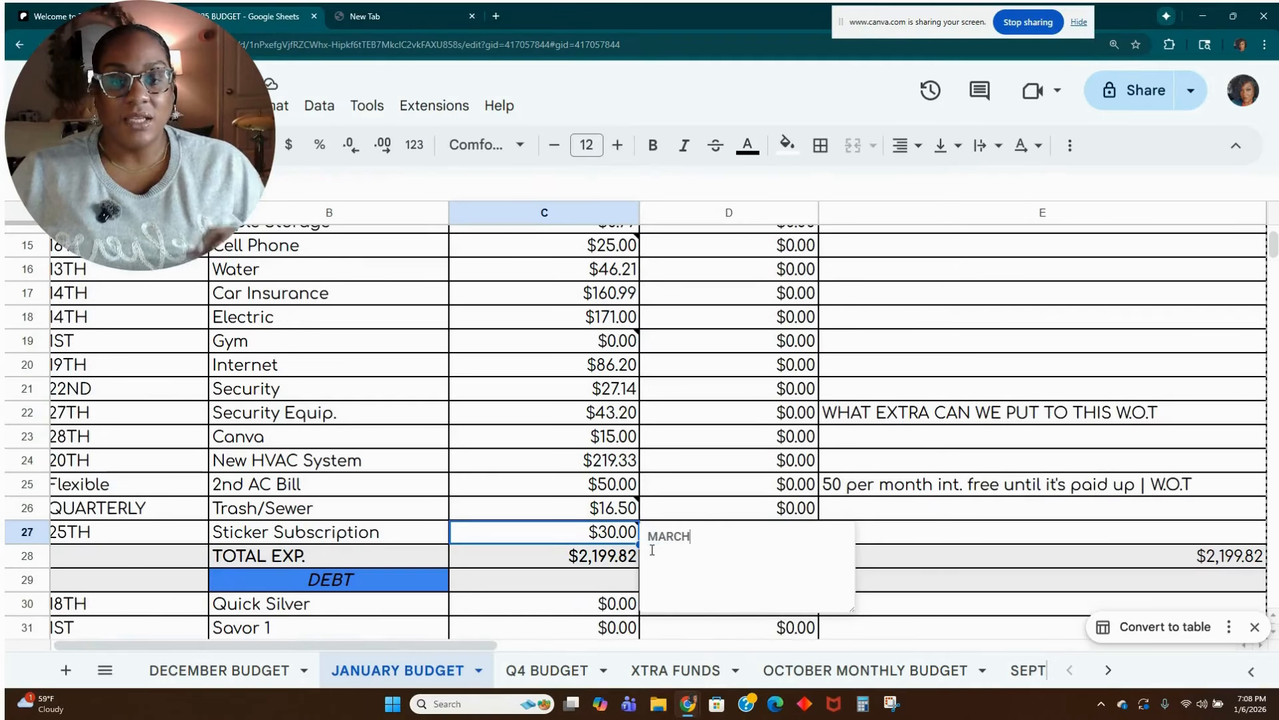
pyautogui.write(' SUB')
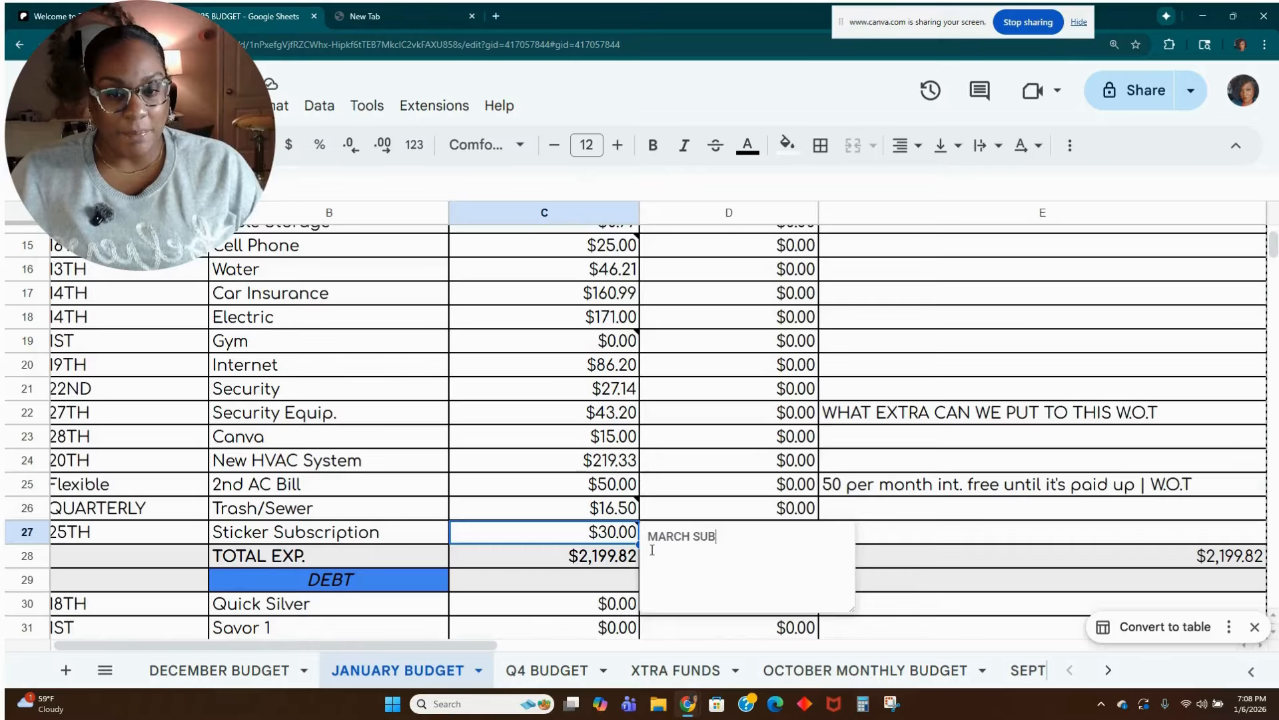
pyautogui.click(685, 517)
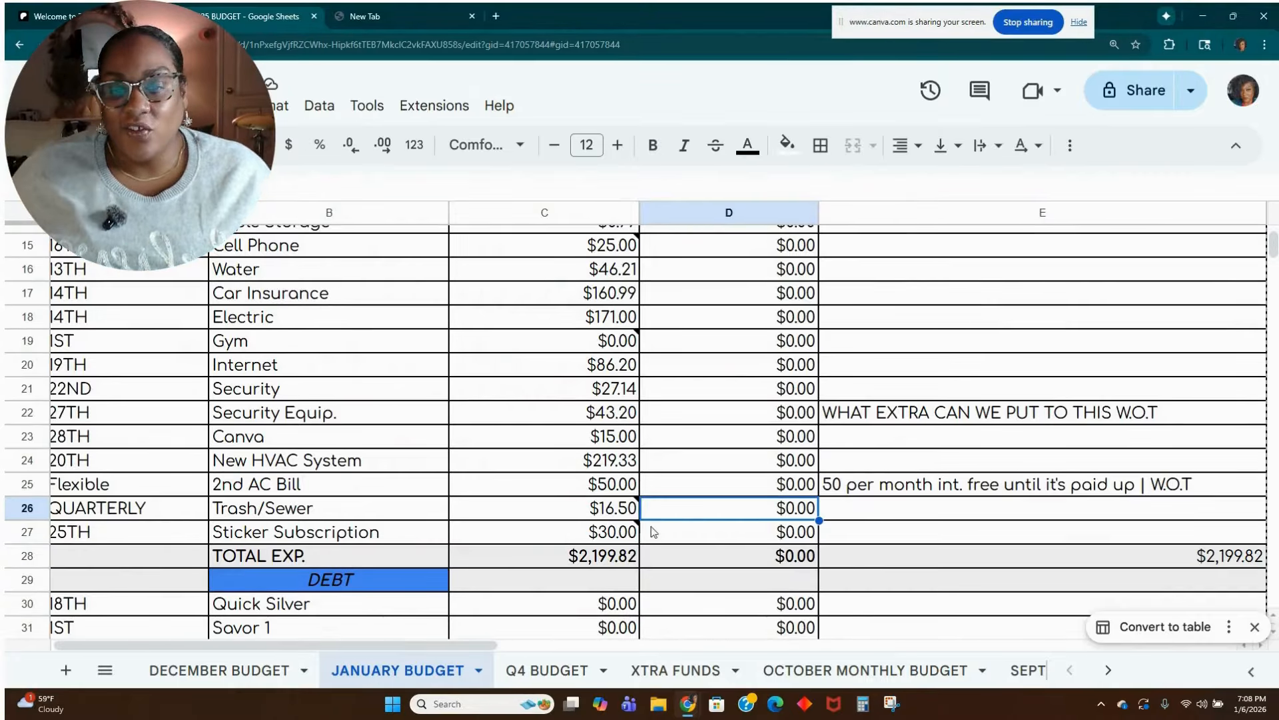
# Review the notes on the Sticker Subscription and Trash/Sewer amounts and look over the Debt section below.
pyautogui.moveTo(641, 531)
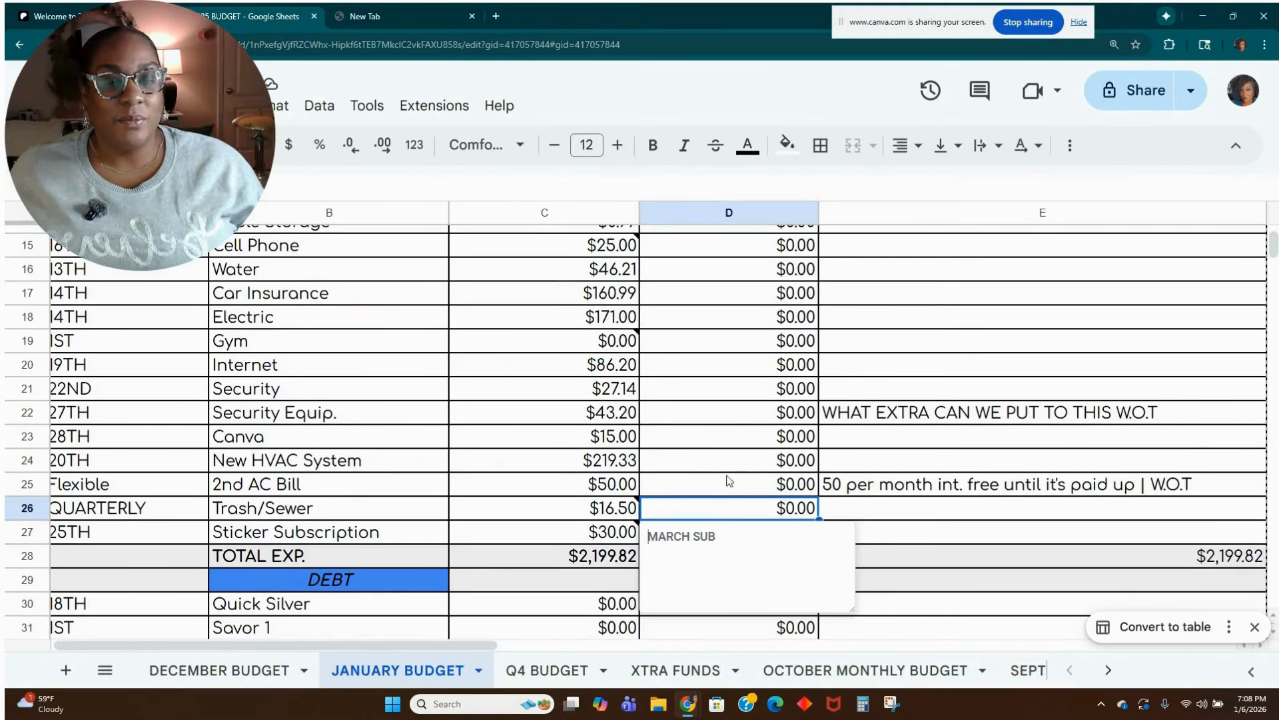
pyautogui.click(683, 489)
pyautogui.moveTo(602, 524)
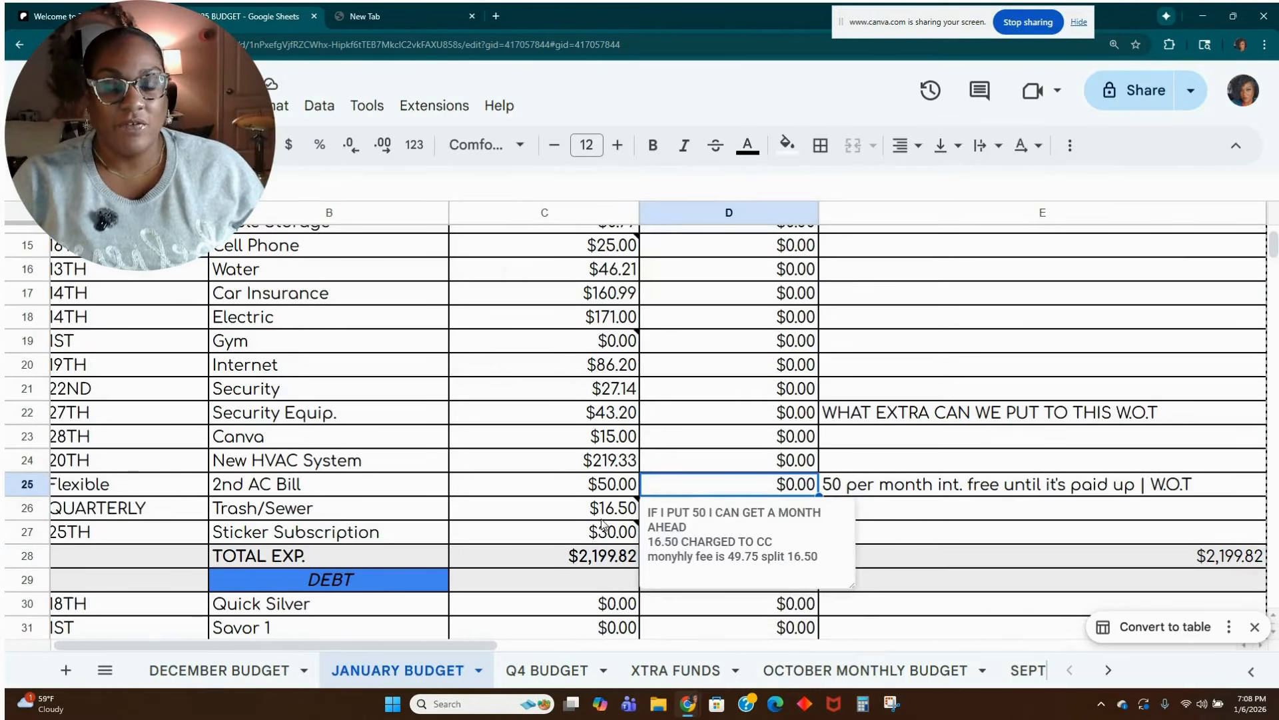
pyautogui.click(513, 542)
pyautogui.scroll(-1, 537, 549)
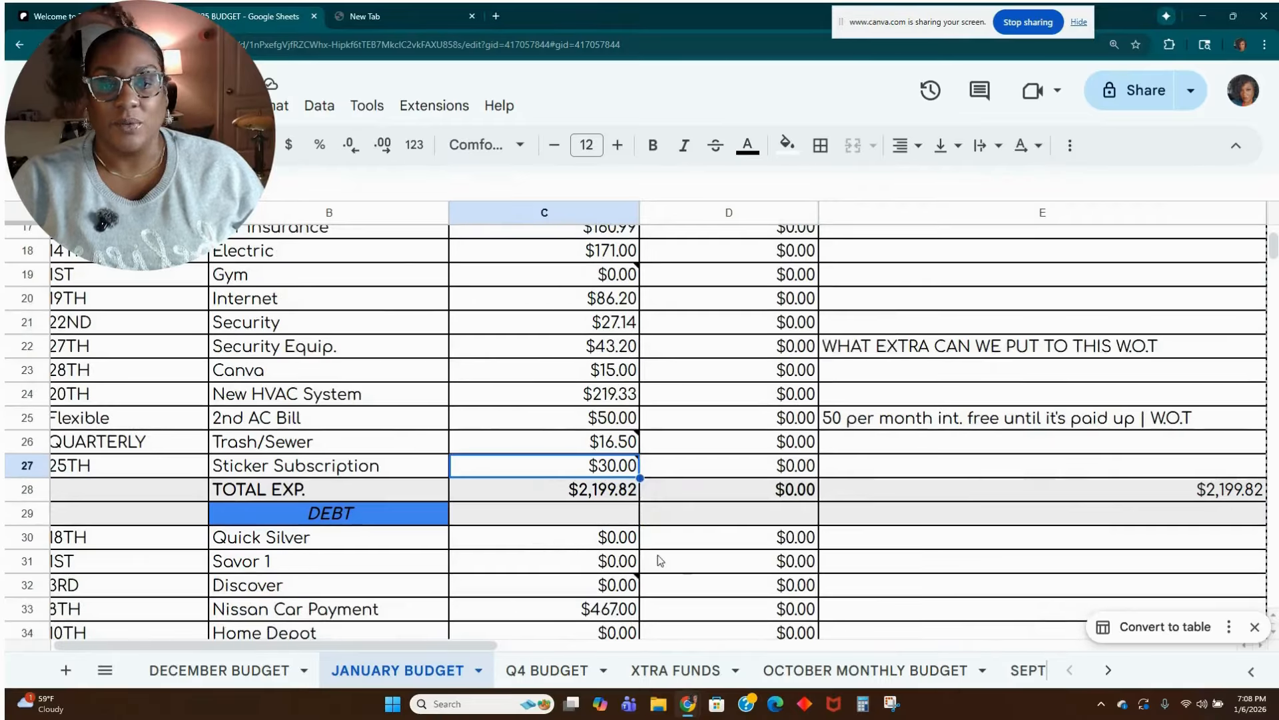
pyautogui.scroll(-1, 610, 563)
pyautogui.scroll(-1, 605, 556)
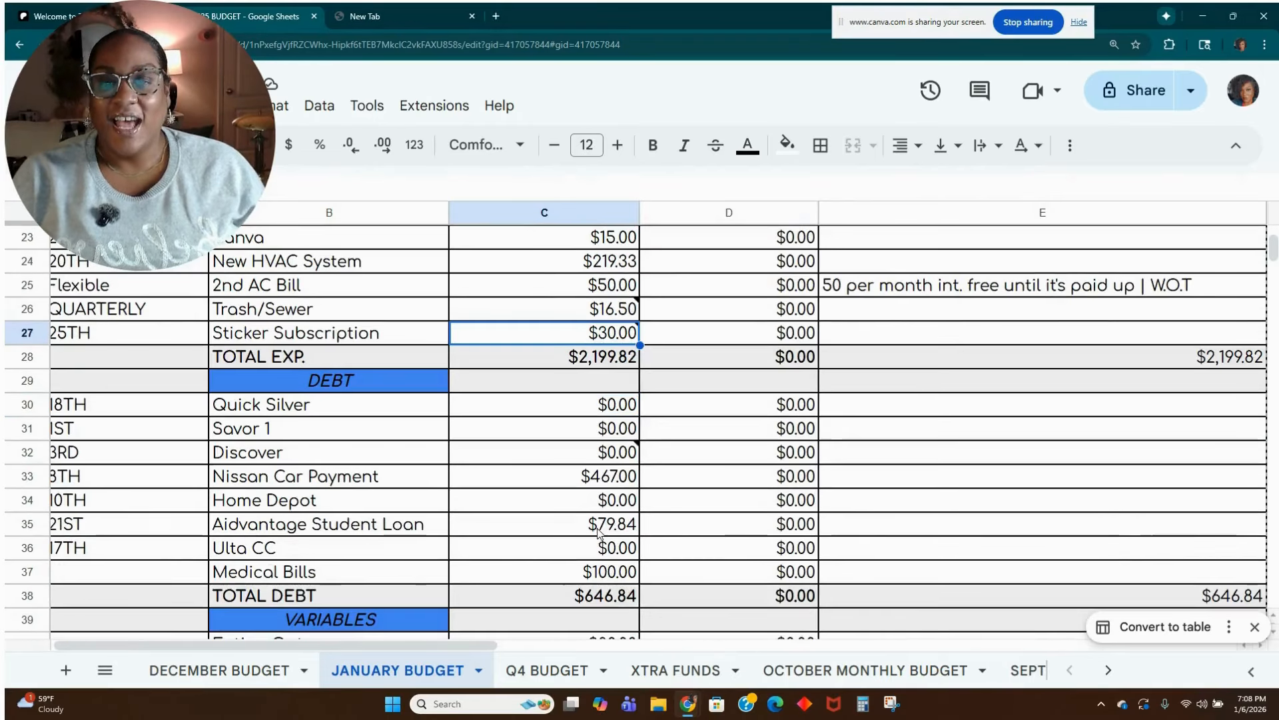
# From the budgeted Quick Silver cell, switch to Calculator, compute 140-40, and return to the sheet.
pyautogui.click(623, 385)
pyautogui.click(623, 395)
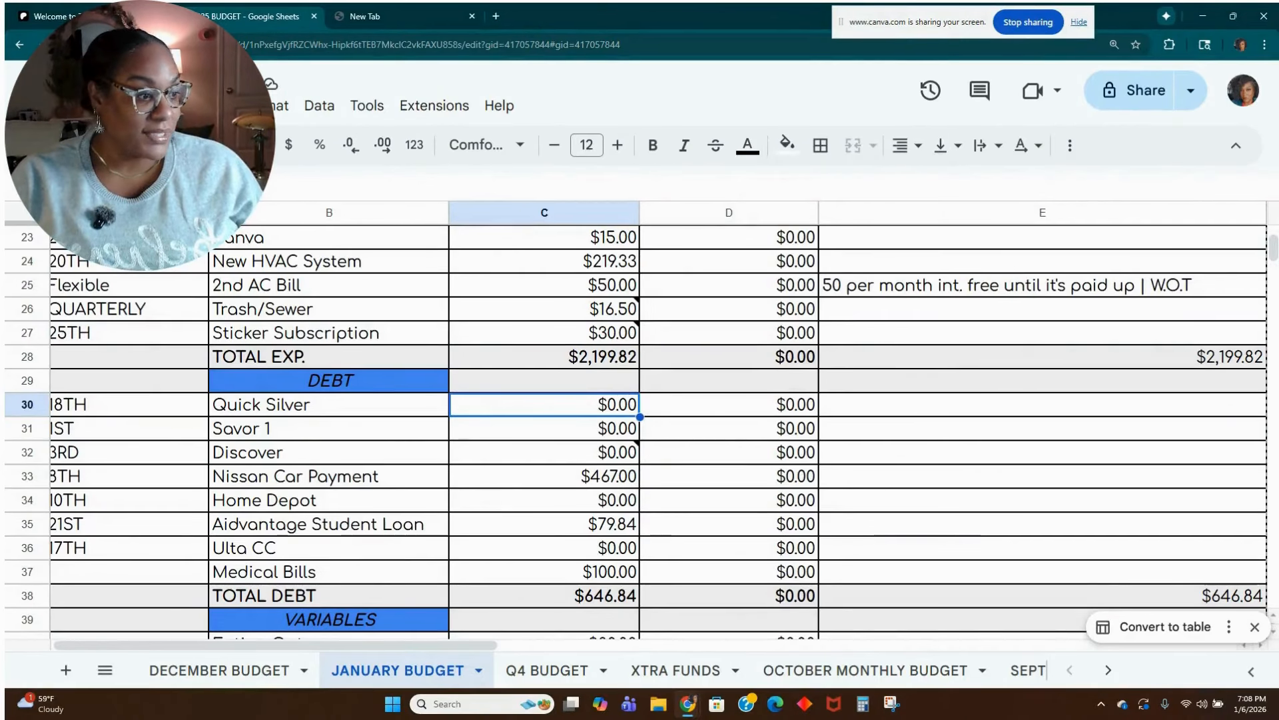
pyautogui.click(862, 703)
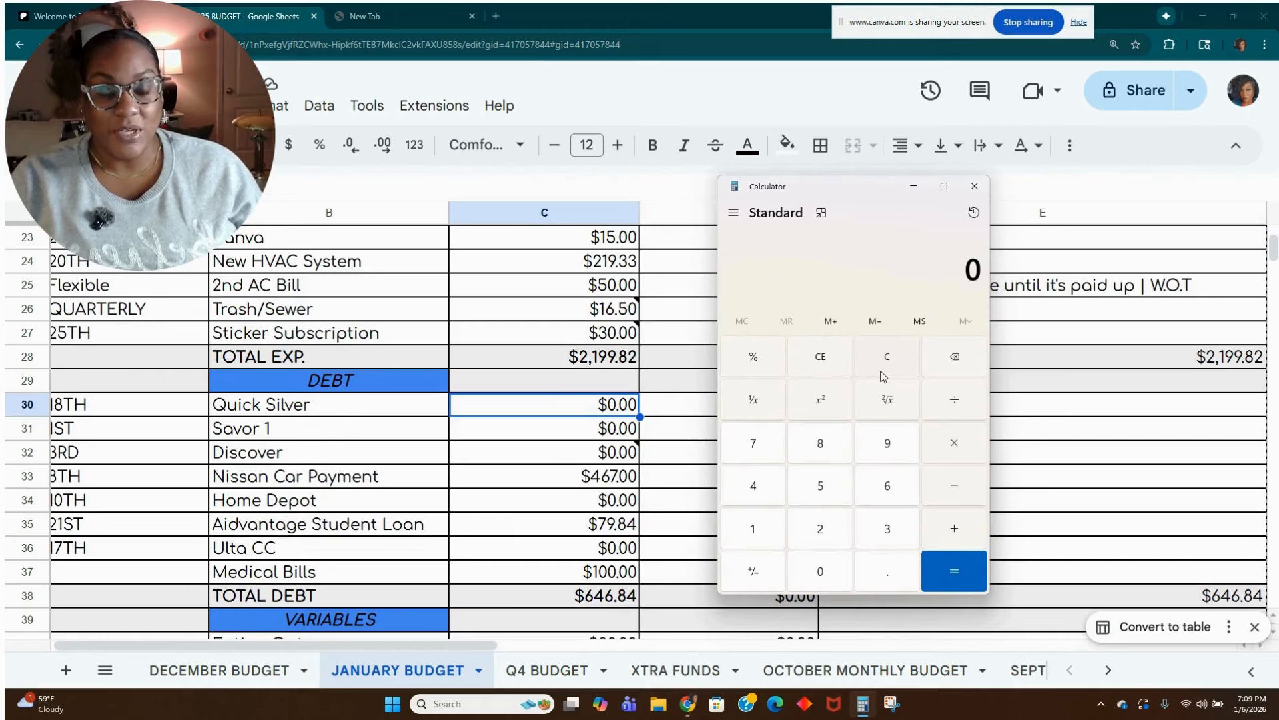
pyautogui.write('140-40')
pyautogui.press('Return')
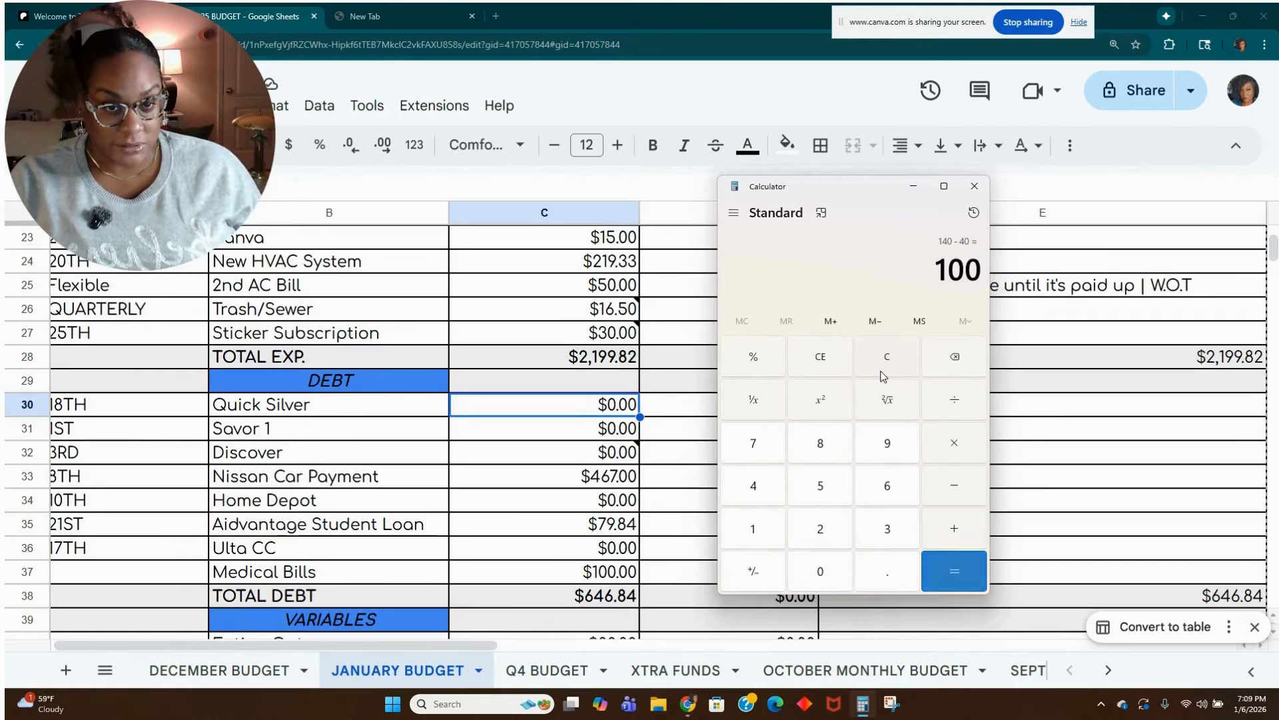
pyautogui.click(912, 187)
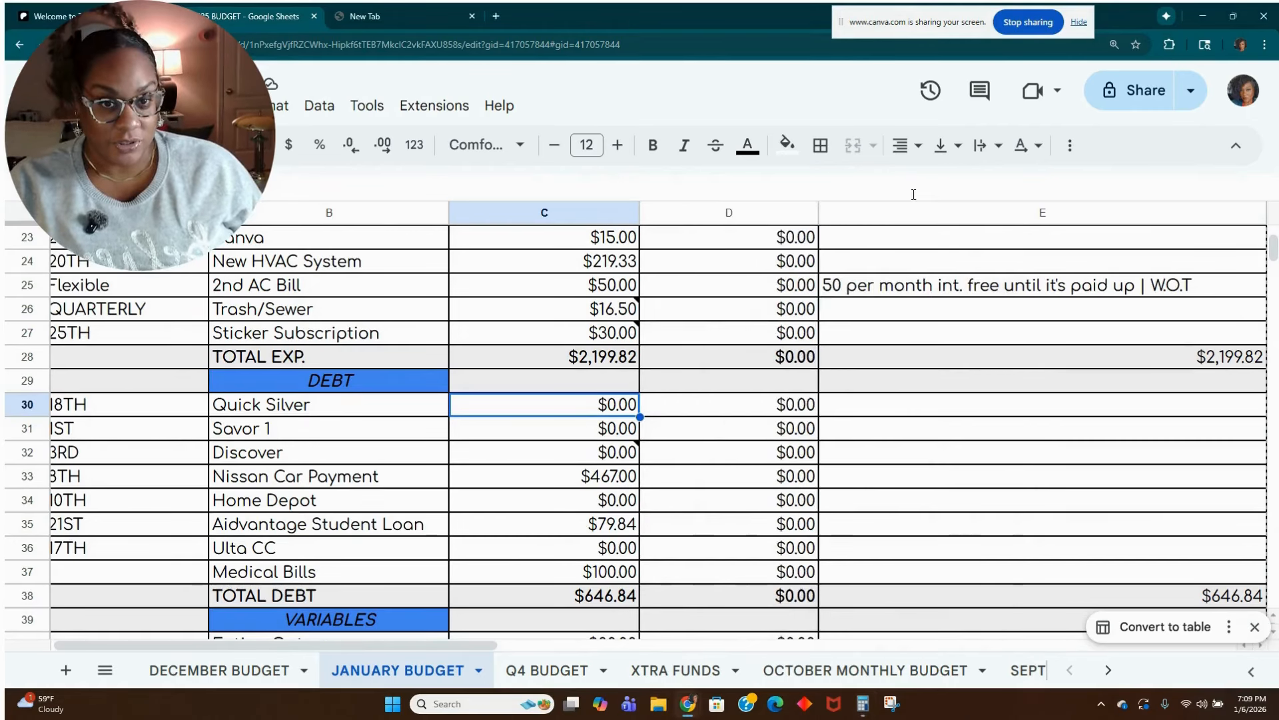
# Check the note on the budgeted Discover amount and set the Discover due date in cell A32 to 28TH.
pyautogui.click(579, 428)
pyautogui.click(577, 458)
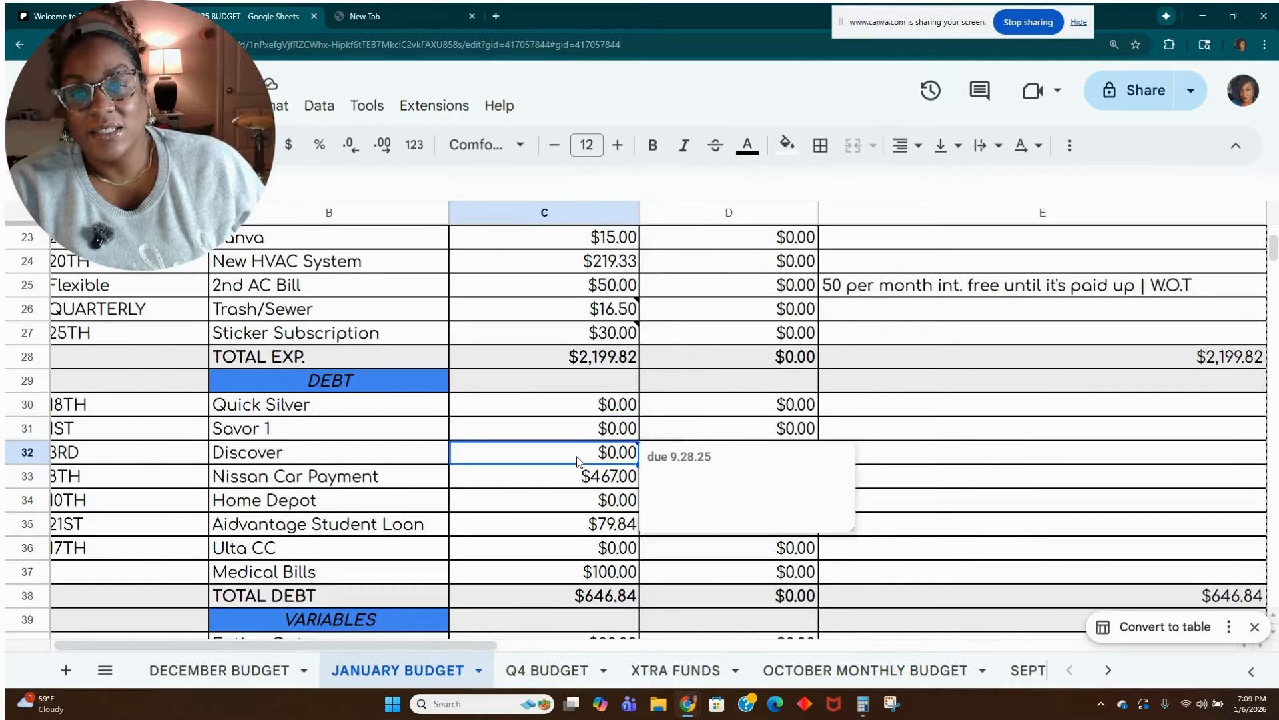
pyautogui.click(743, 453)
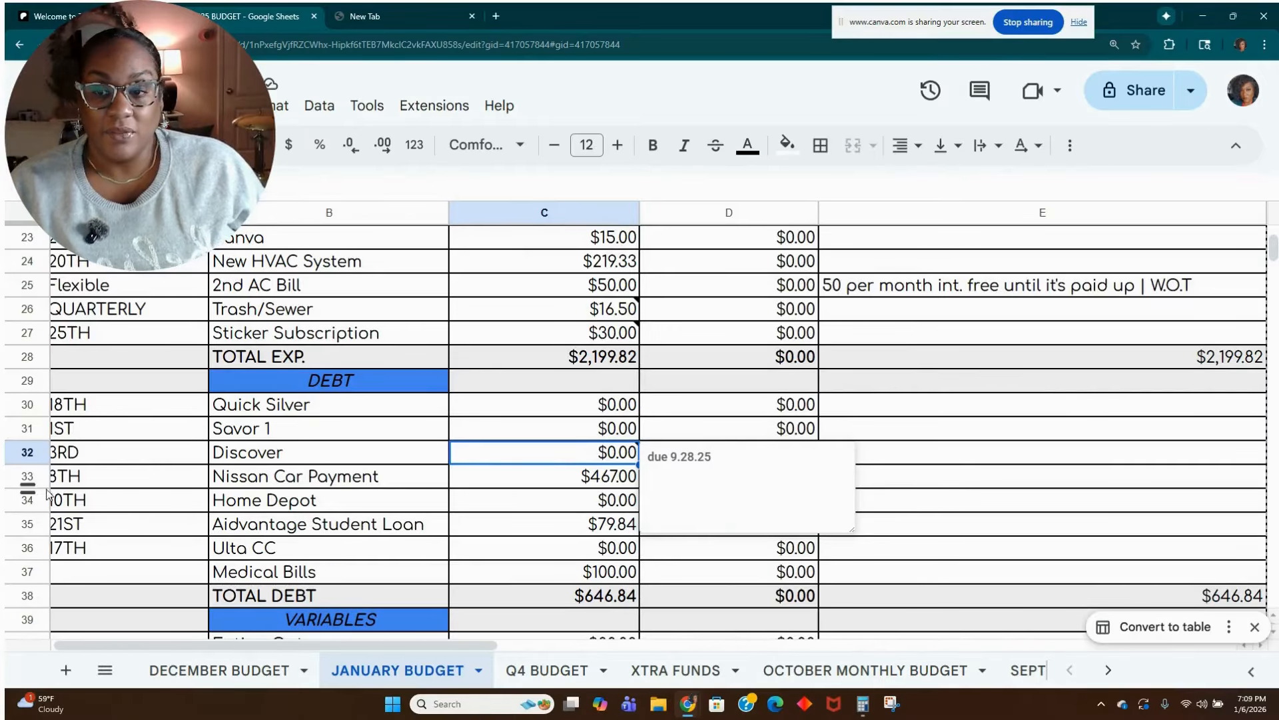
pyautogui.click(154, 463)
pyautogui.write('28T')
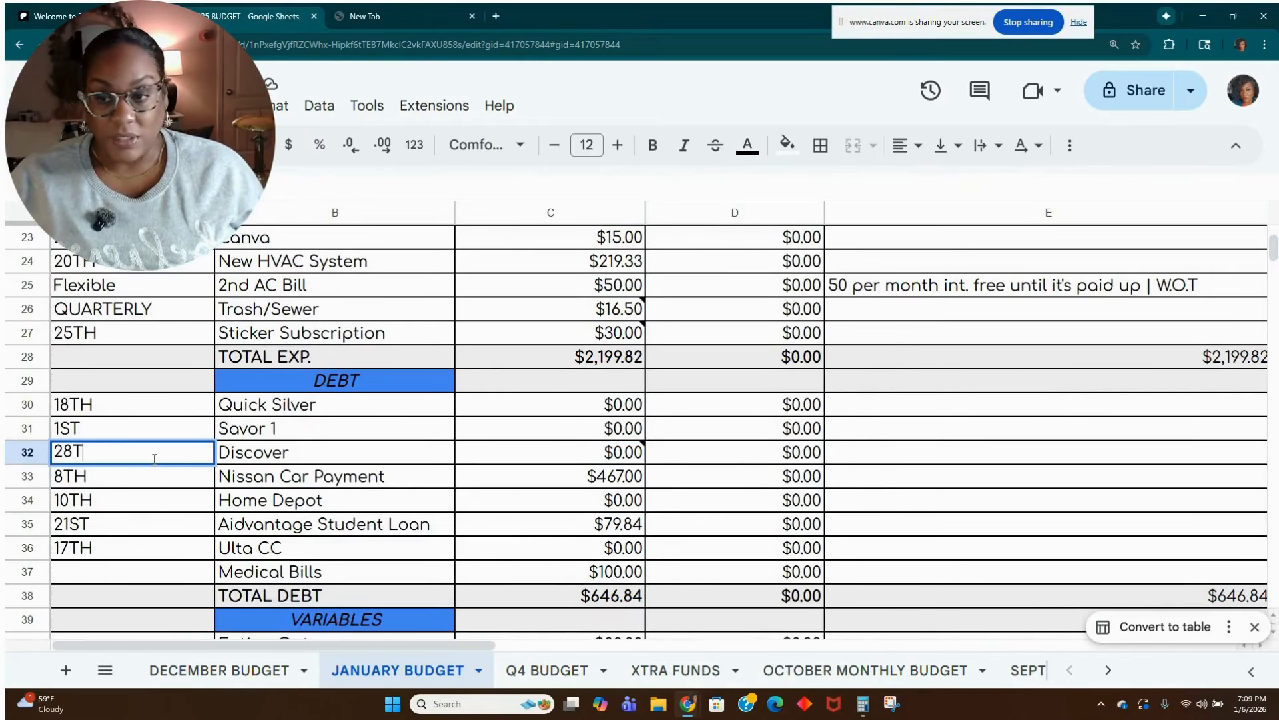
pyautogui.write('H')
pyautogui.press('Tab')
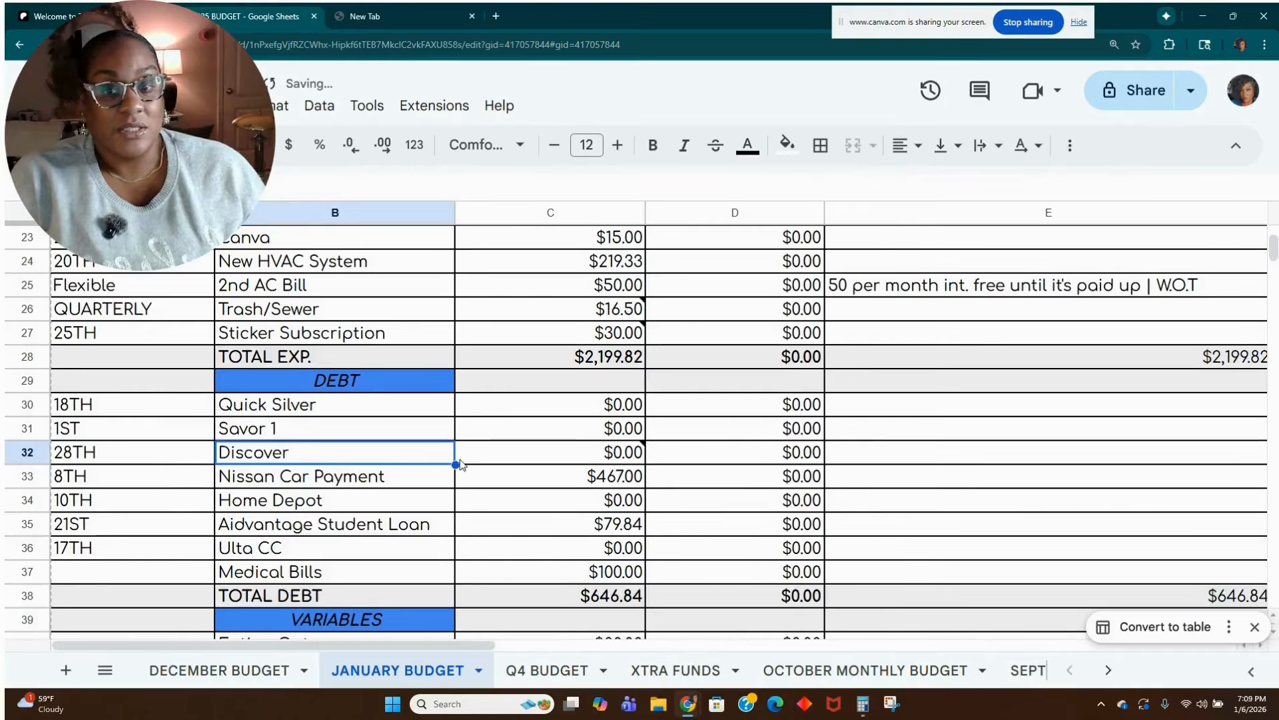
# Check the note on the budgeted Discover amount and review the debt amounts from Nissan Car Payment down to Ulta CC.
pyautogui.click(491, 455)
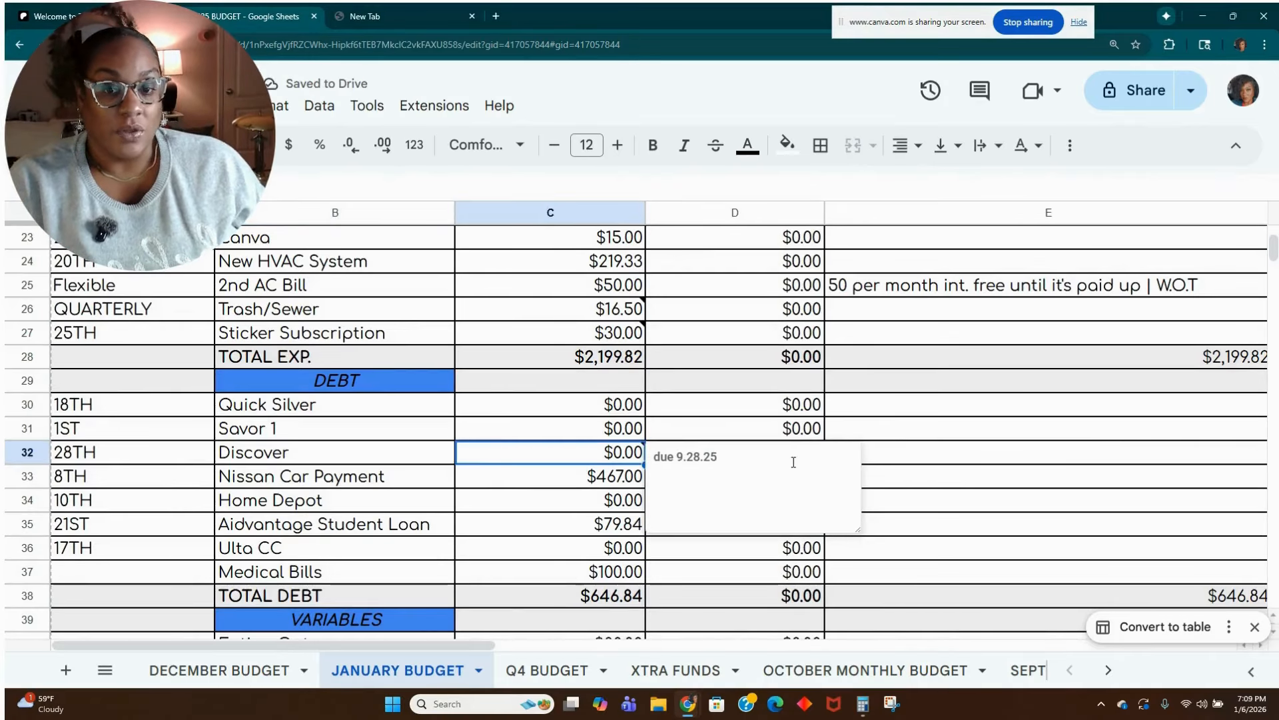
pyautogui.moveTo(793, 461); pyautogui.dragTo(533, 442)
pyautogui.click(575, 442)
pyautogui.click(583, 486)
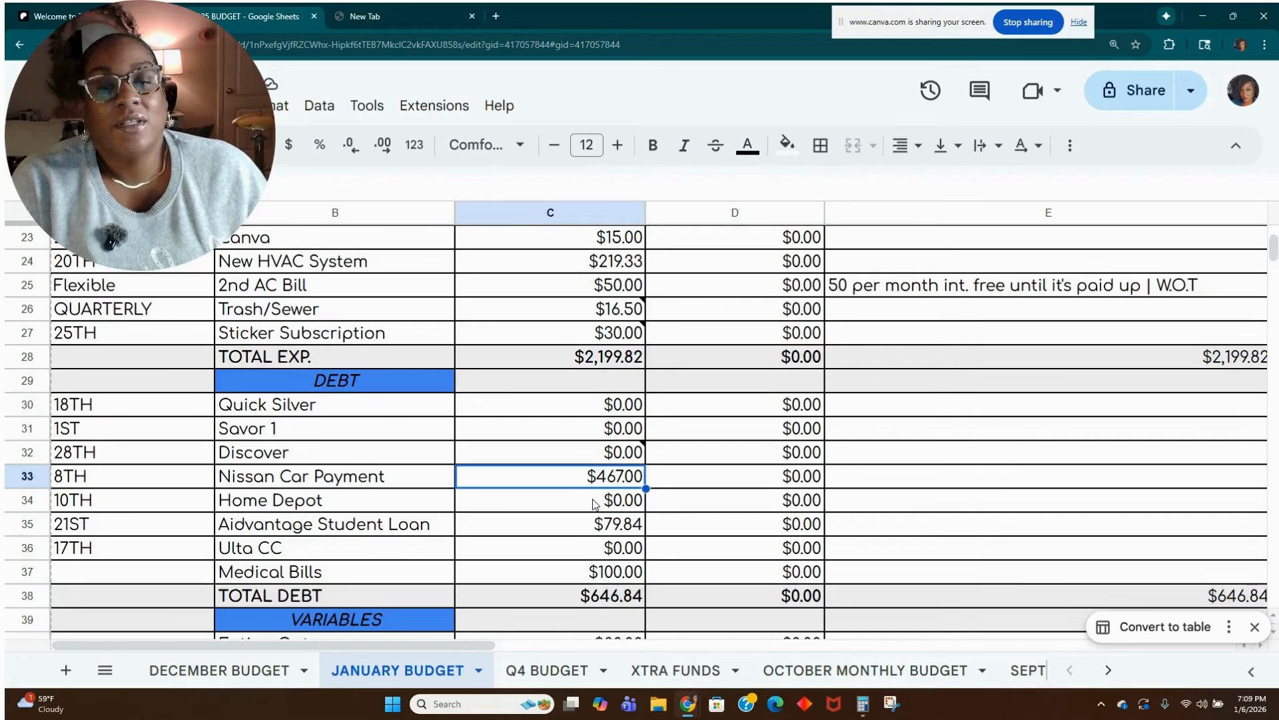
pyautogui.click(565, 500)
pyautogui.click(563, 484)
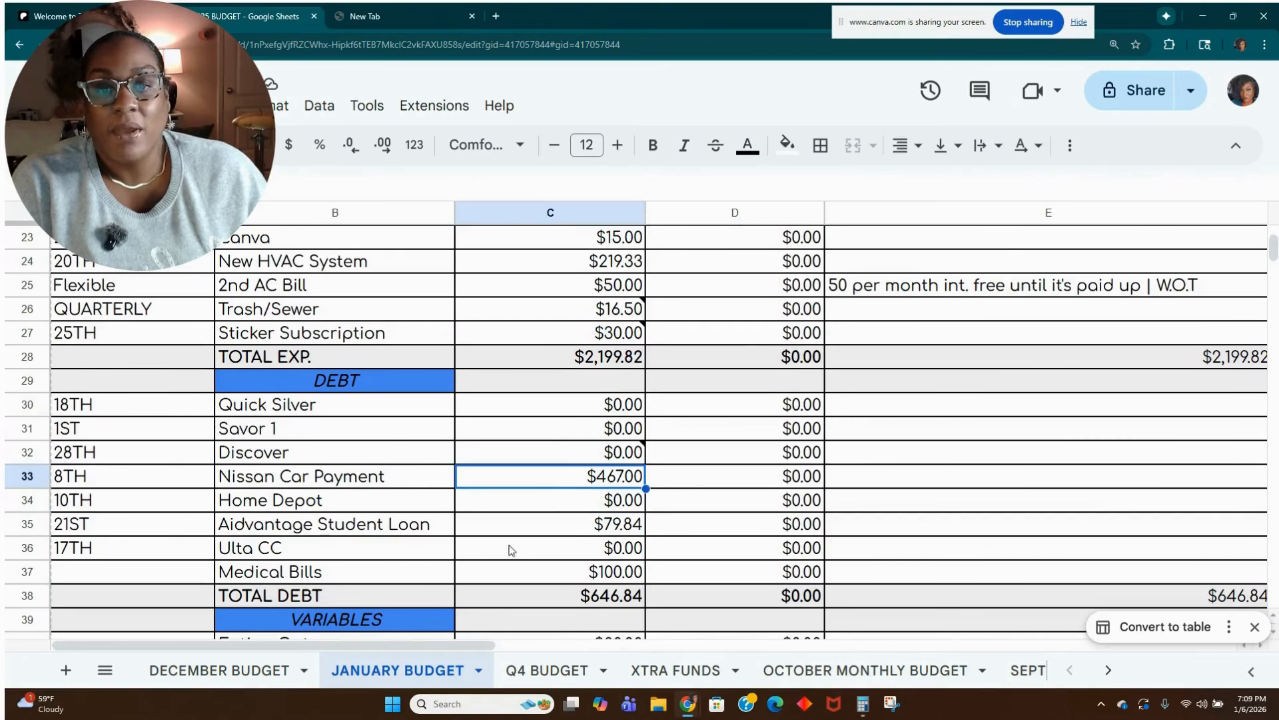
pyautogui.scroll(-1, 493, 569)
pyautogui.click(552, 435)
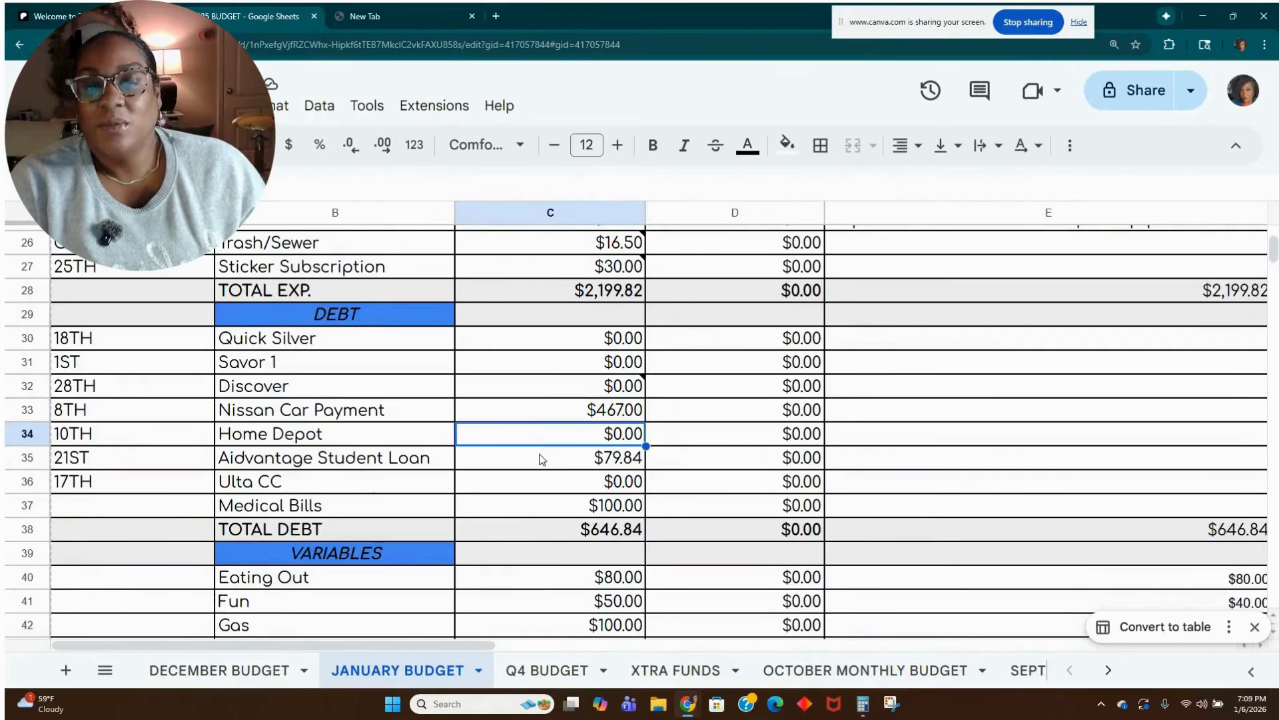
pyautogui.click(542, 459)
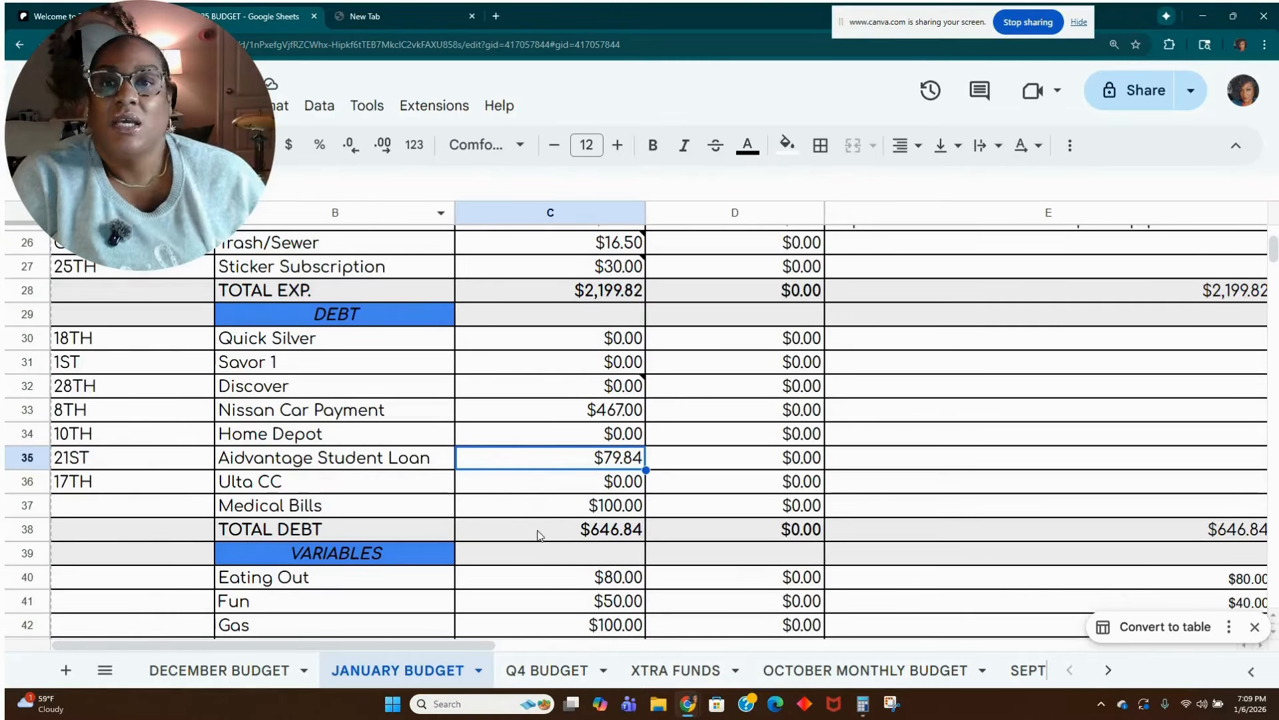
pyautogui.click(545, 482)
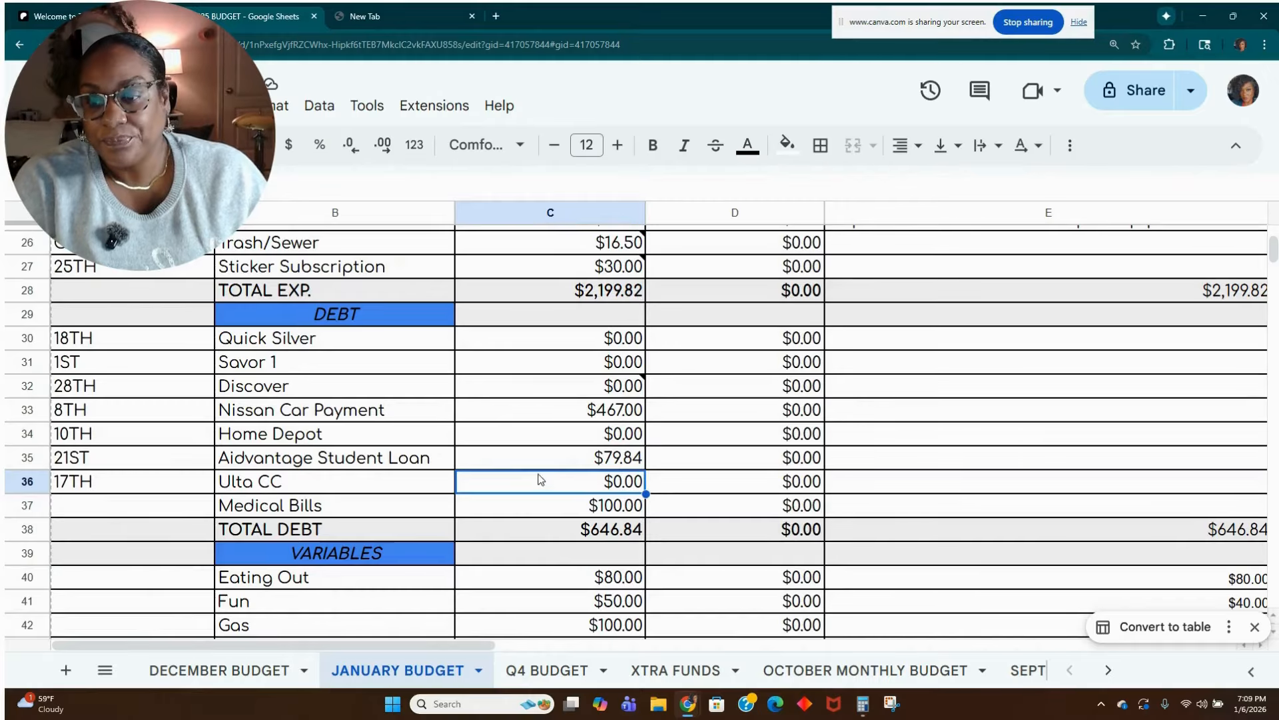
# Set the budgeted Medical Bills amount in cell C37 to 200.
pyautogui.click(575, 508)
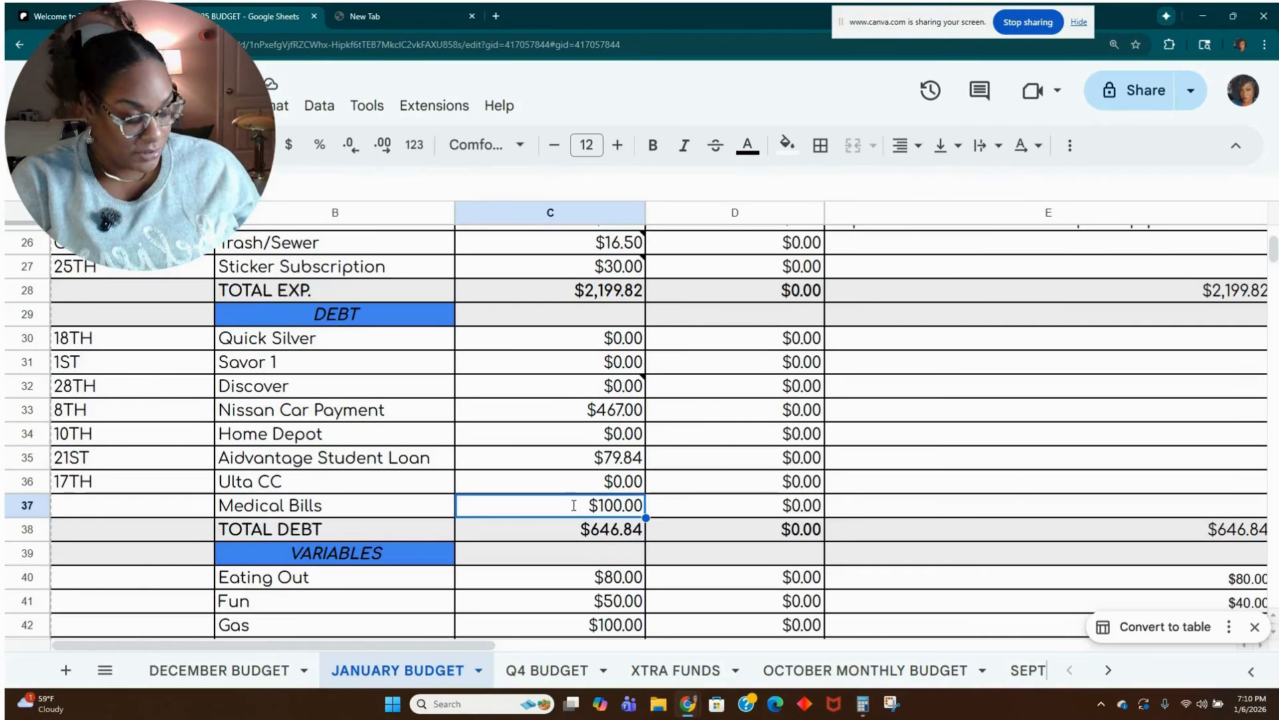
pyautogui.write('200')
pyautogui.press('Return')
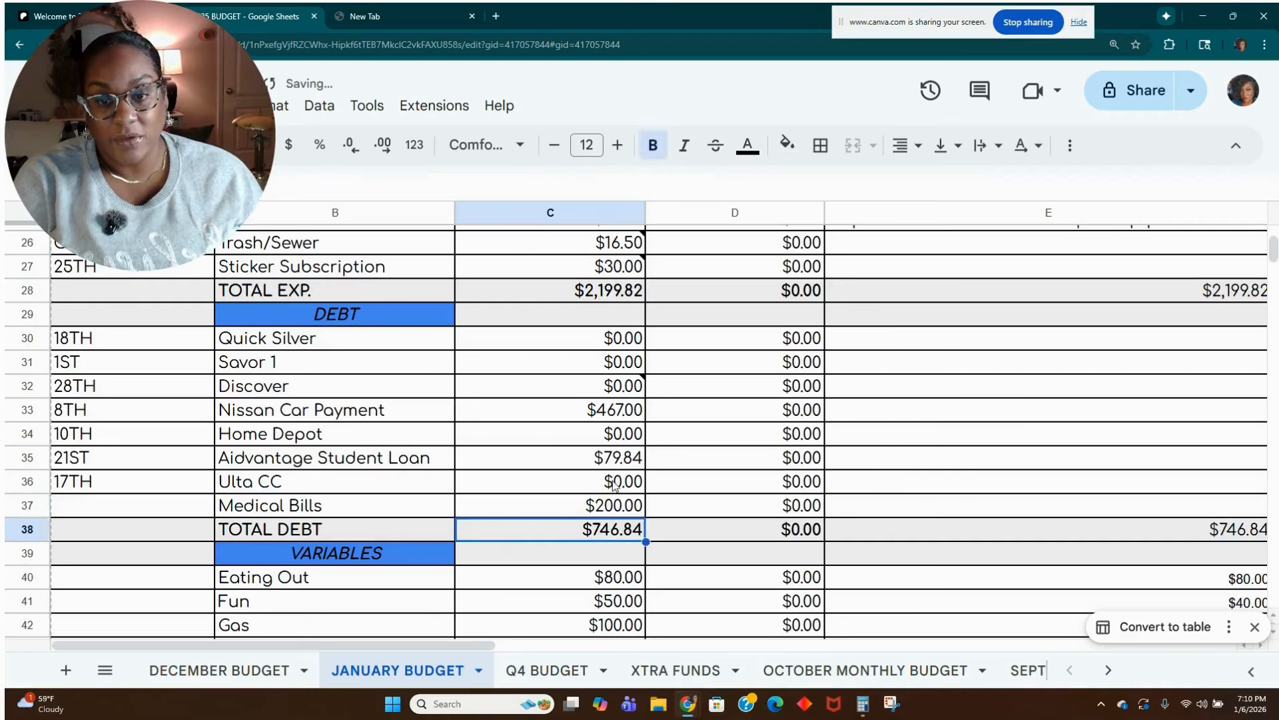
# Set the budgeted BUFFER/ROLL amount in cell C80 of the closing summary to 0.
pyautogui.scroll(-4, 667, 506)
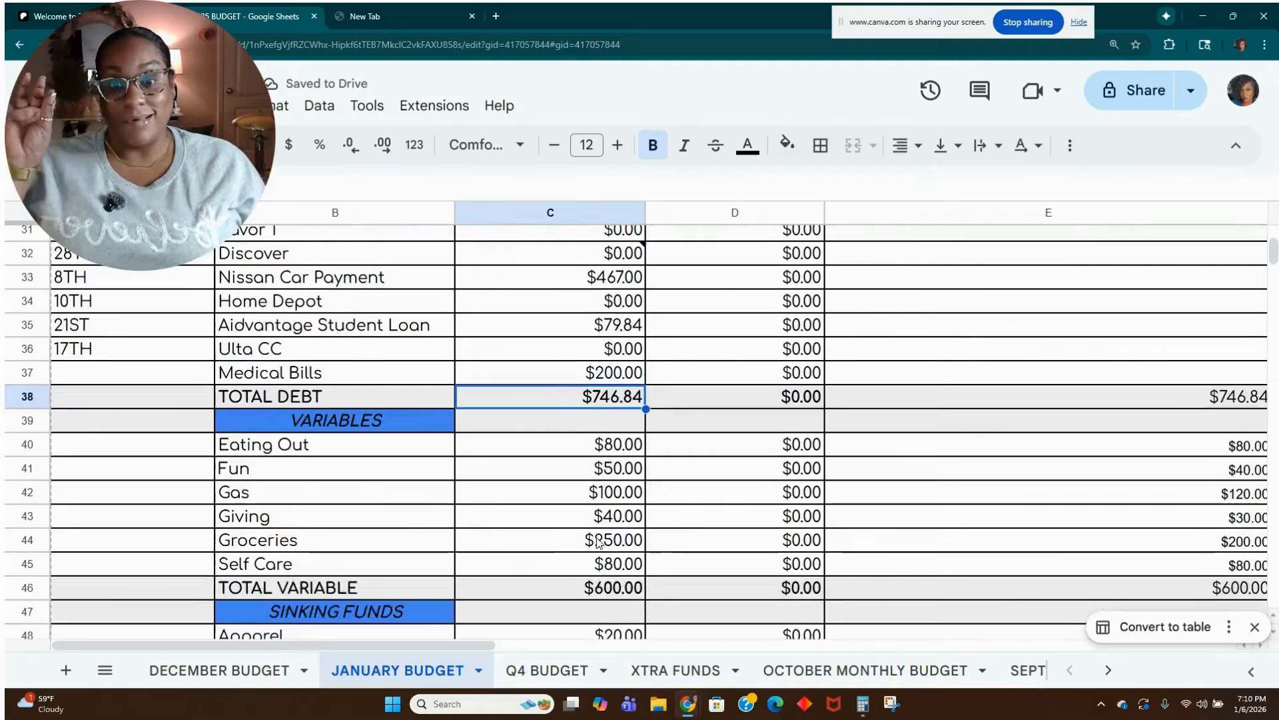
pyautogui.scroll(-10, 597, 539)
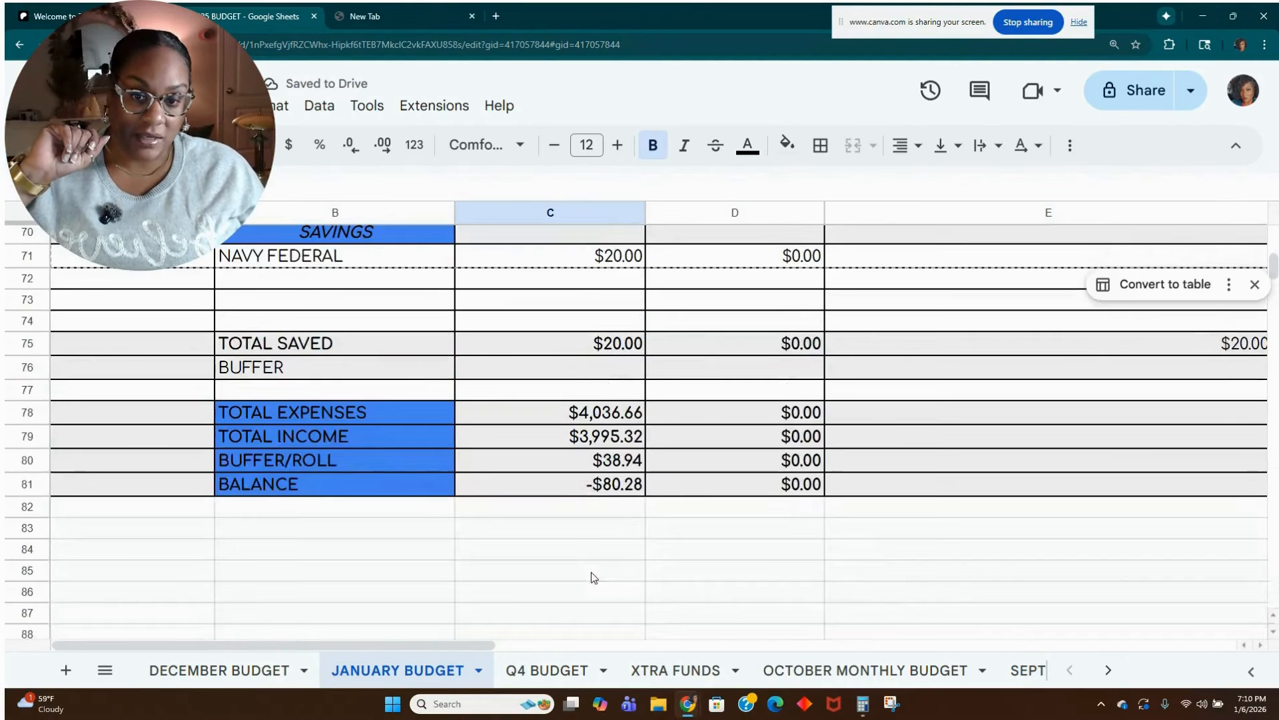
pyautogui.scroll(8, 597, 565)
pyautogui.scroll(-8, 603, 553)
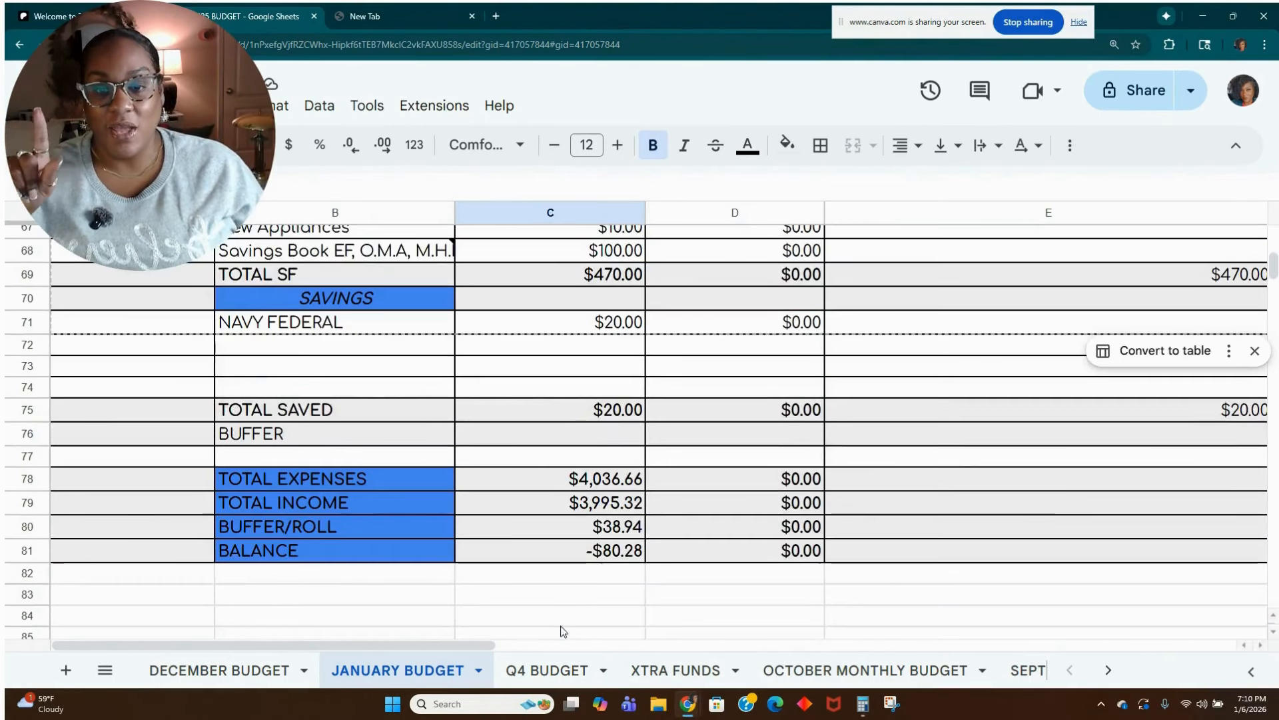
pyautogui.click(610, 530)
pyautogui.write('0')
pyautogui.press('Tab')
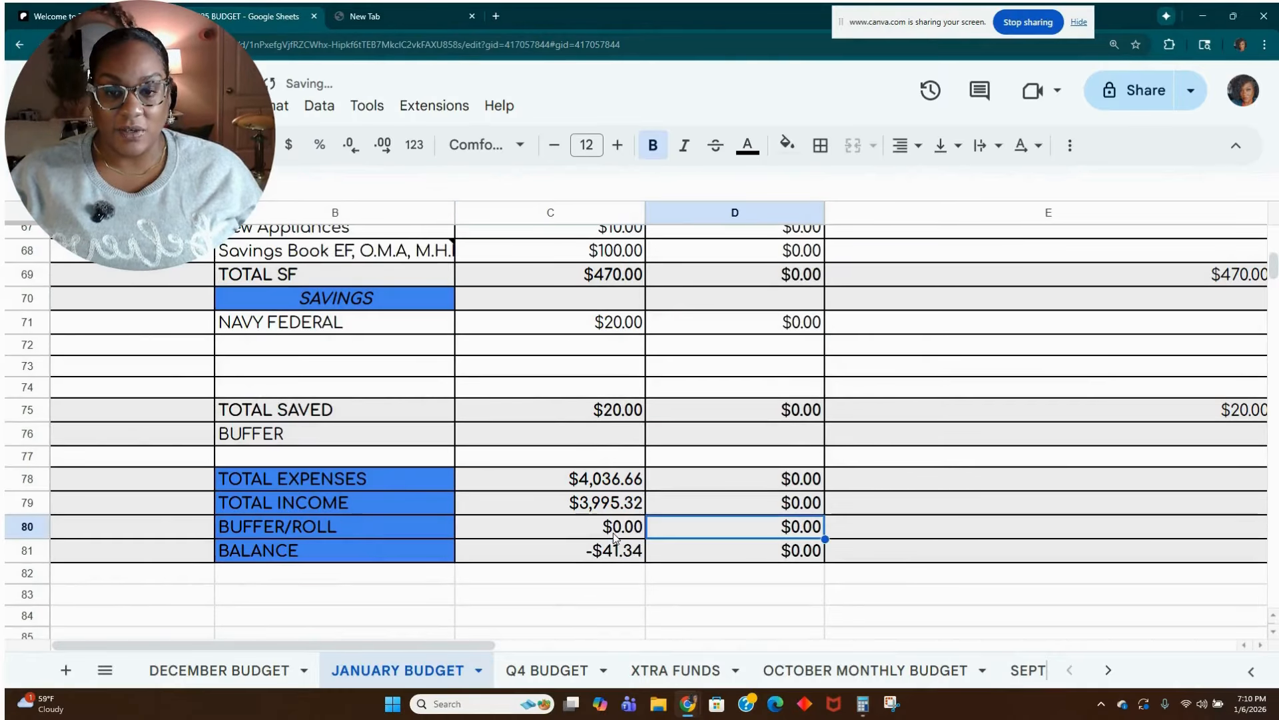
# Look back over the income and debt sections and set the budgeted Groceries amount in cell C44 to 200.
pyautogui.scroll(4, 613, 537)
pyautogui.scroll(17, 613, 538)
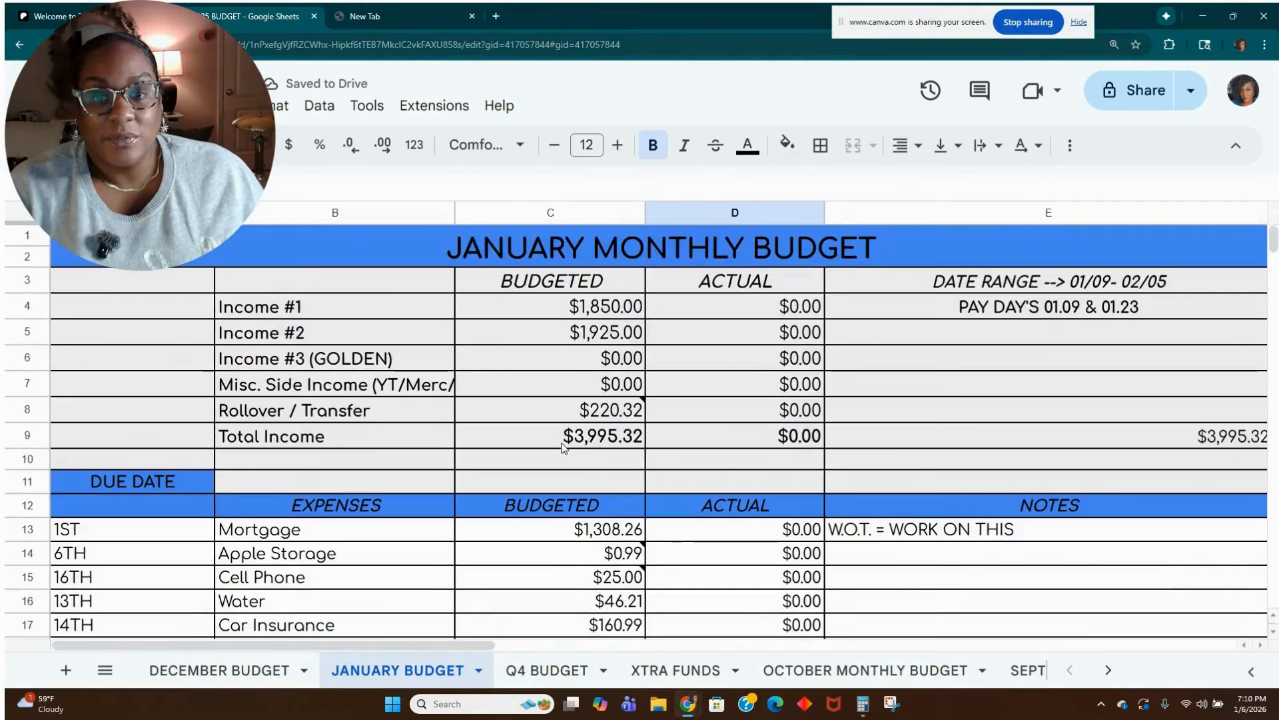
pyautogui.scroll(-9, 563, 541)
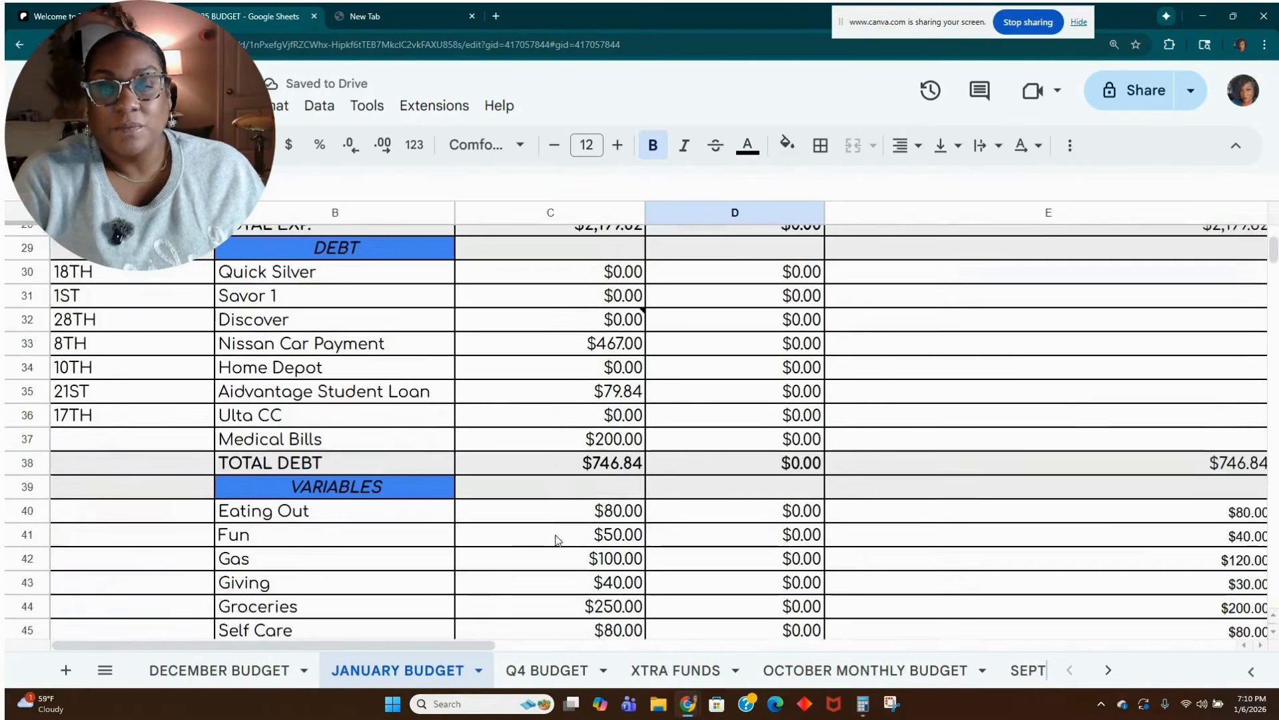
pyautogui.scroll(1, 552, 538)
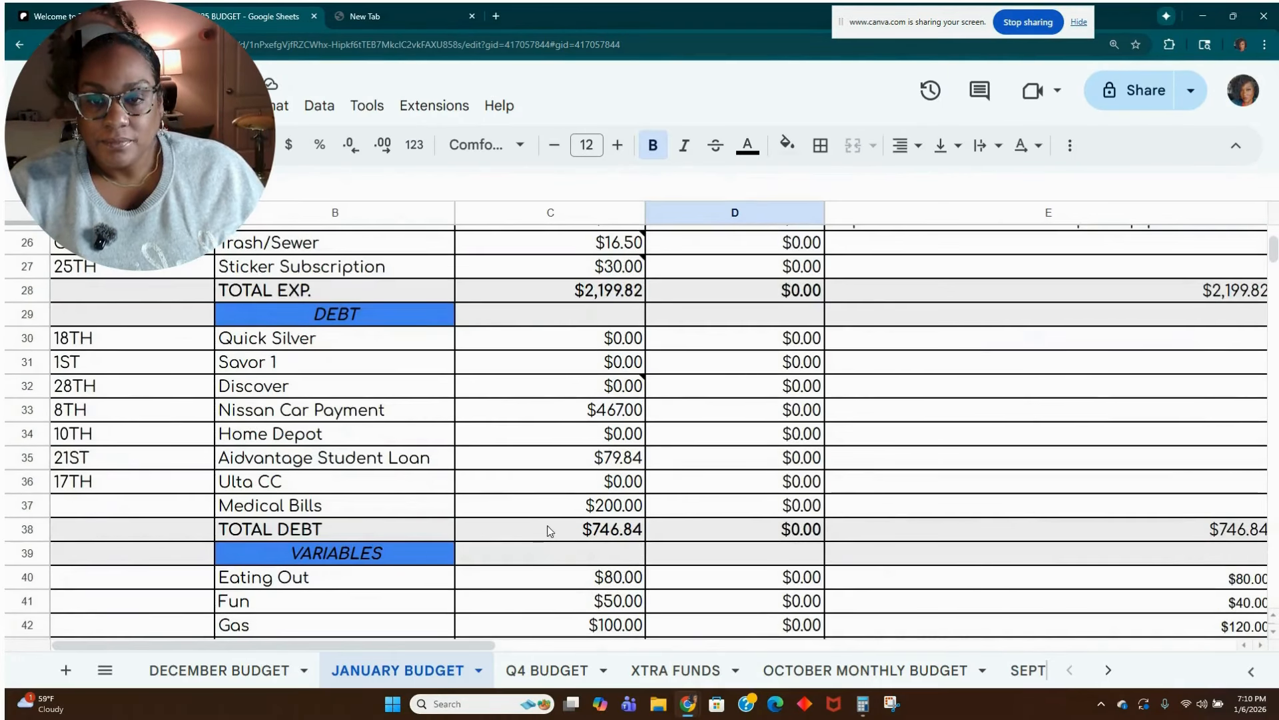
pyautogui.scroll(-3, 566, 513)
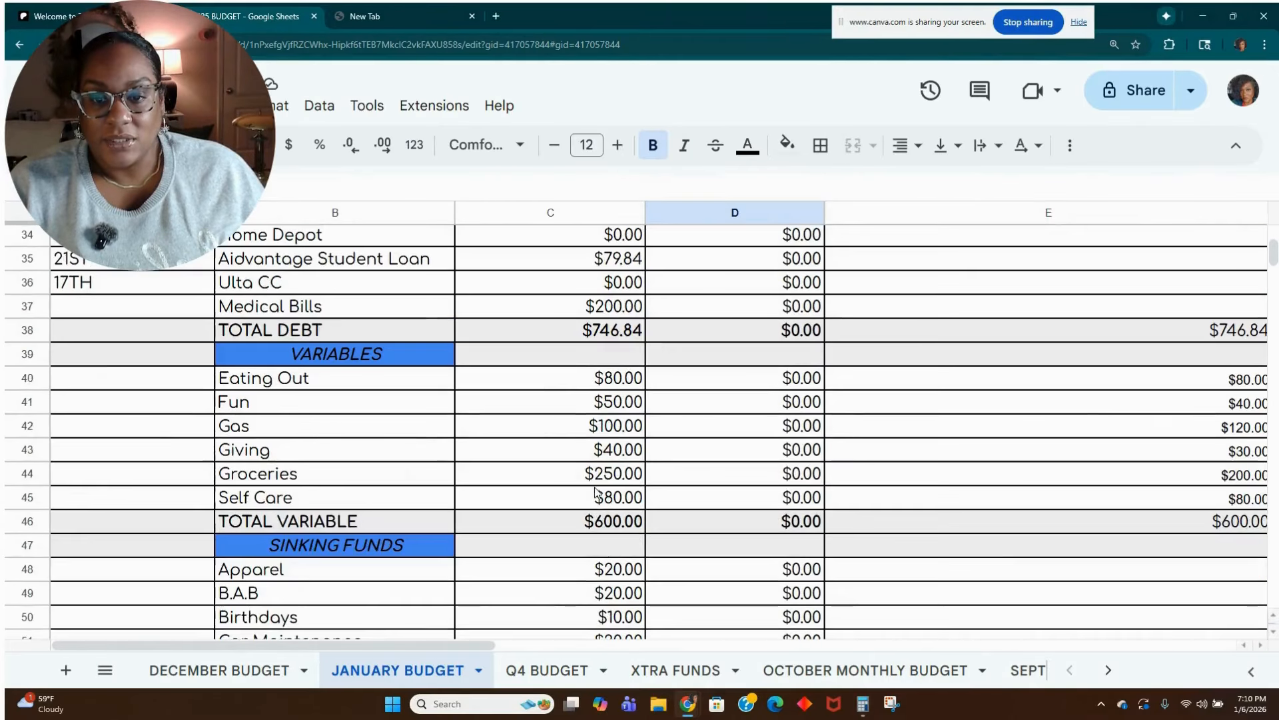
pyautogui.click(611, 381)
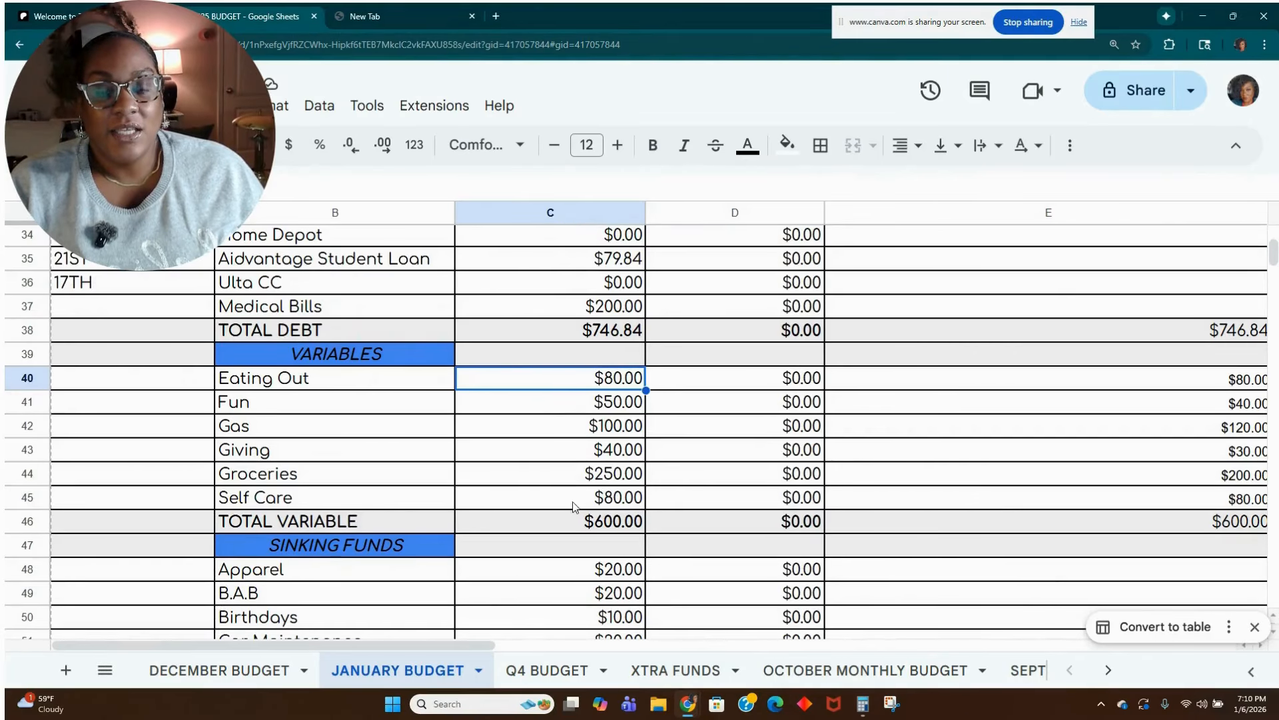
pyautogui.click(606, 473)
pyautogui.write('200')
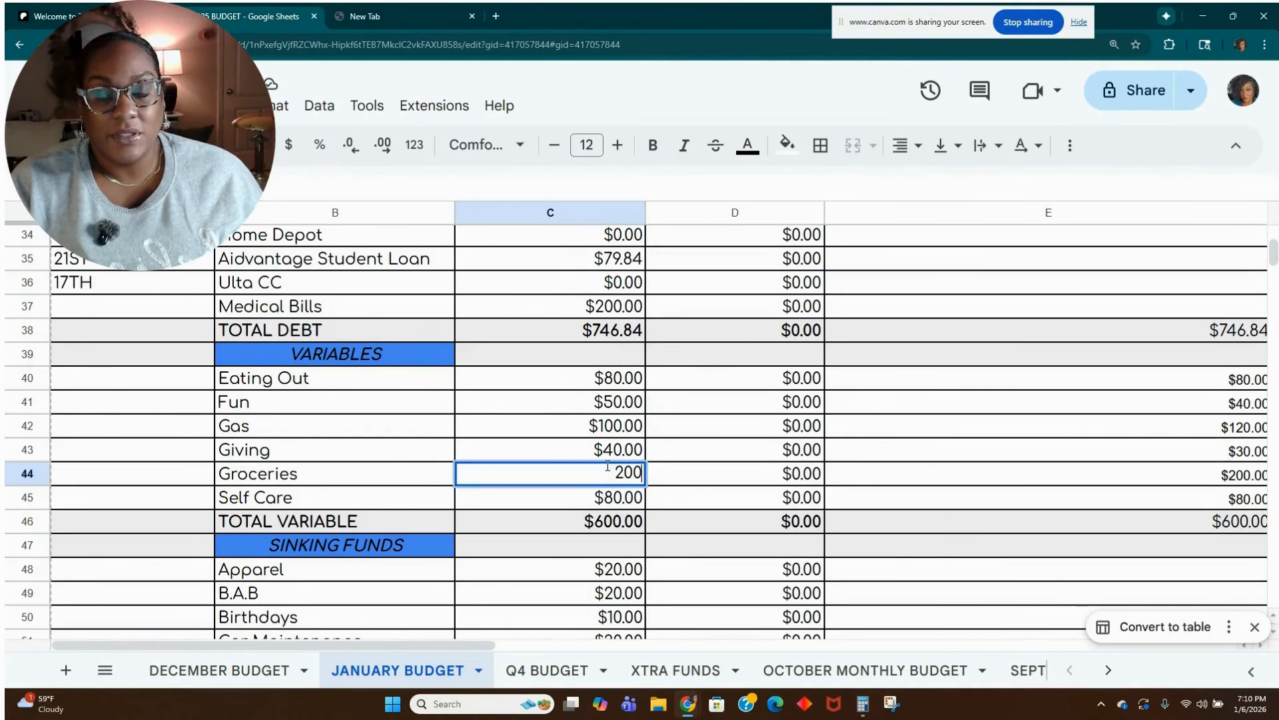
pyautogui.press('Tab')
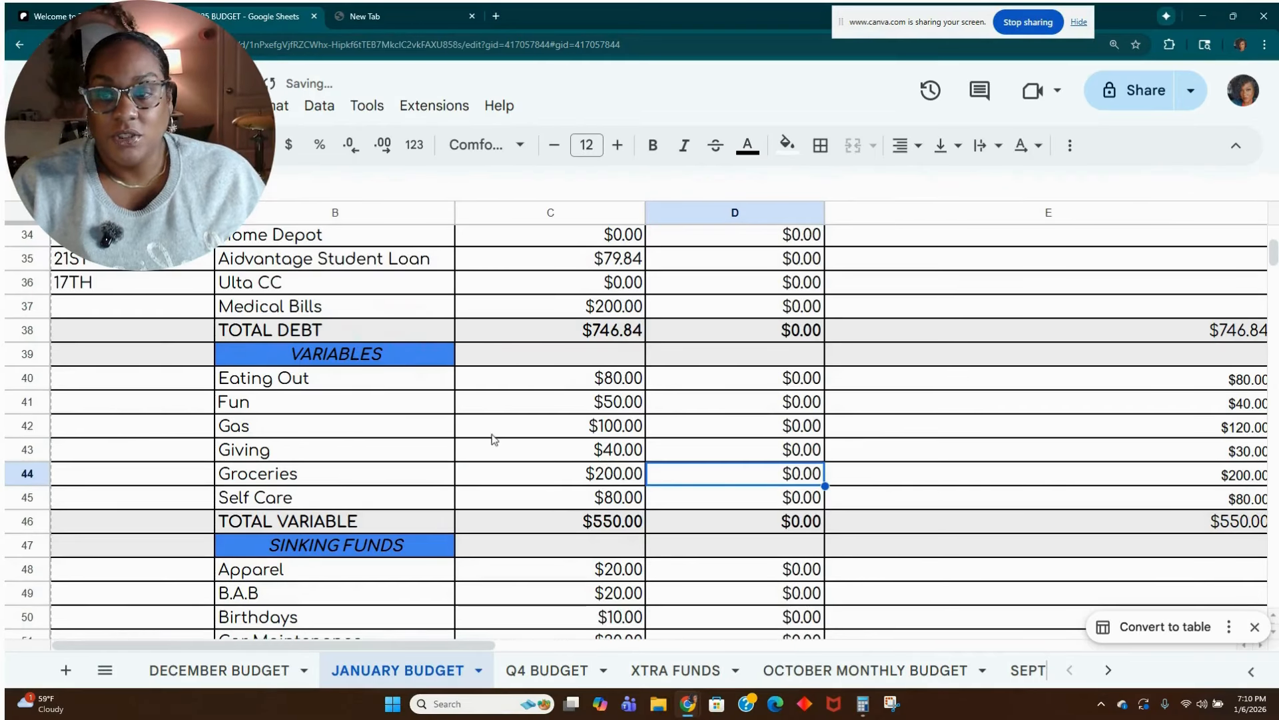
# Set the budgeted Eating Out amount in cell C40 to 60 and the Fun amount in cell C41 to 40.00.
pyautogui.scroll(-1, 577, 459)
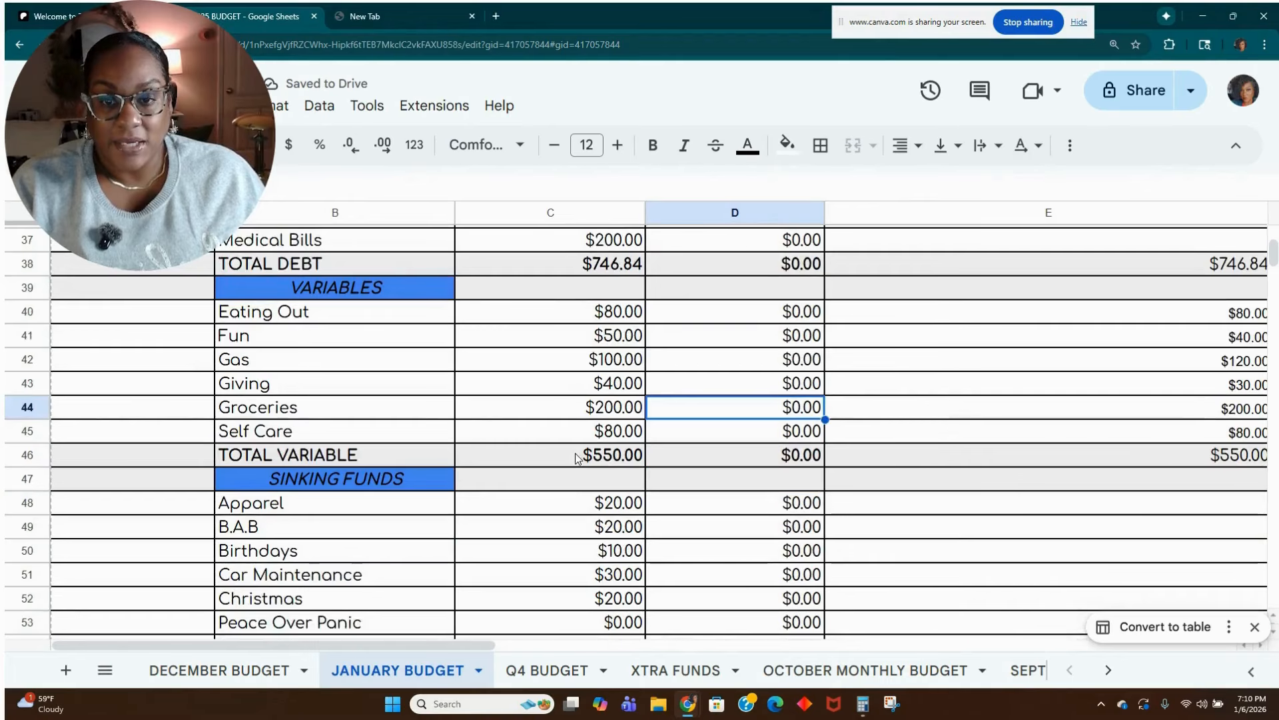
pyautogui.click(625, 318)
pyautogui.write('60')
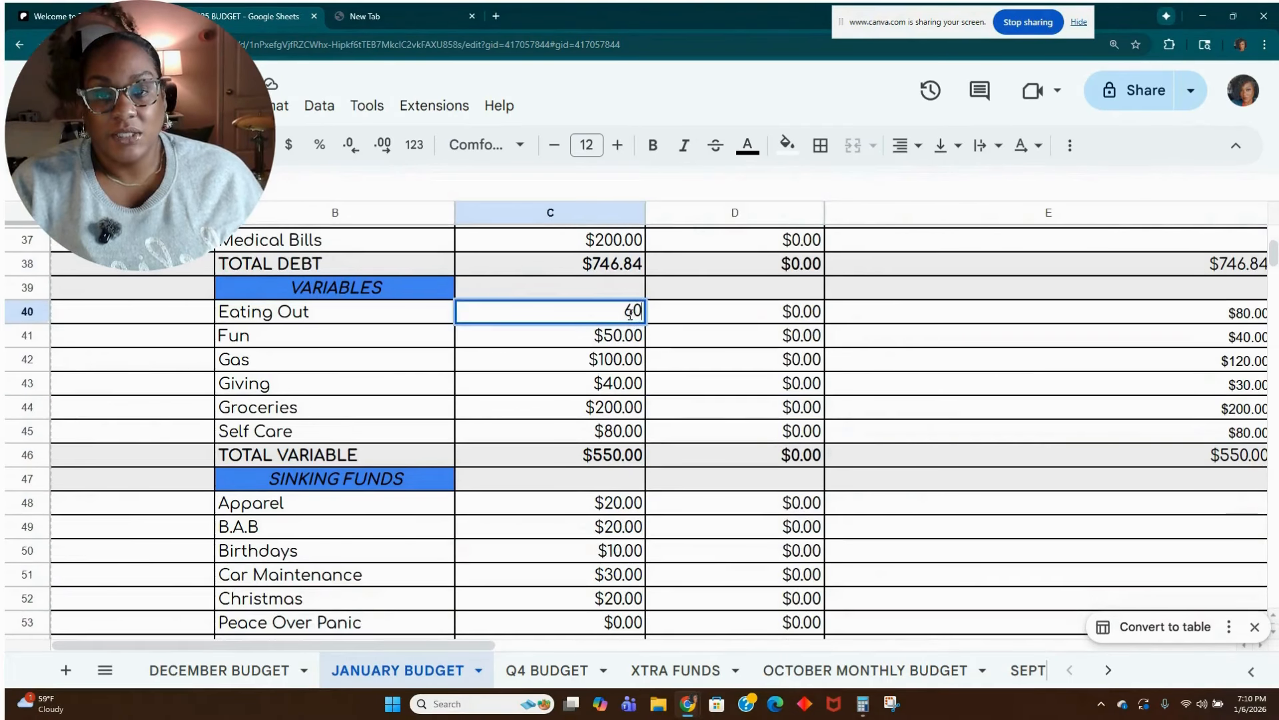
pyautogui.press('Return')
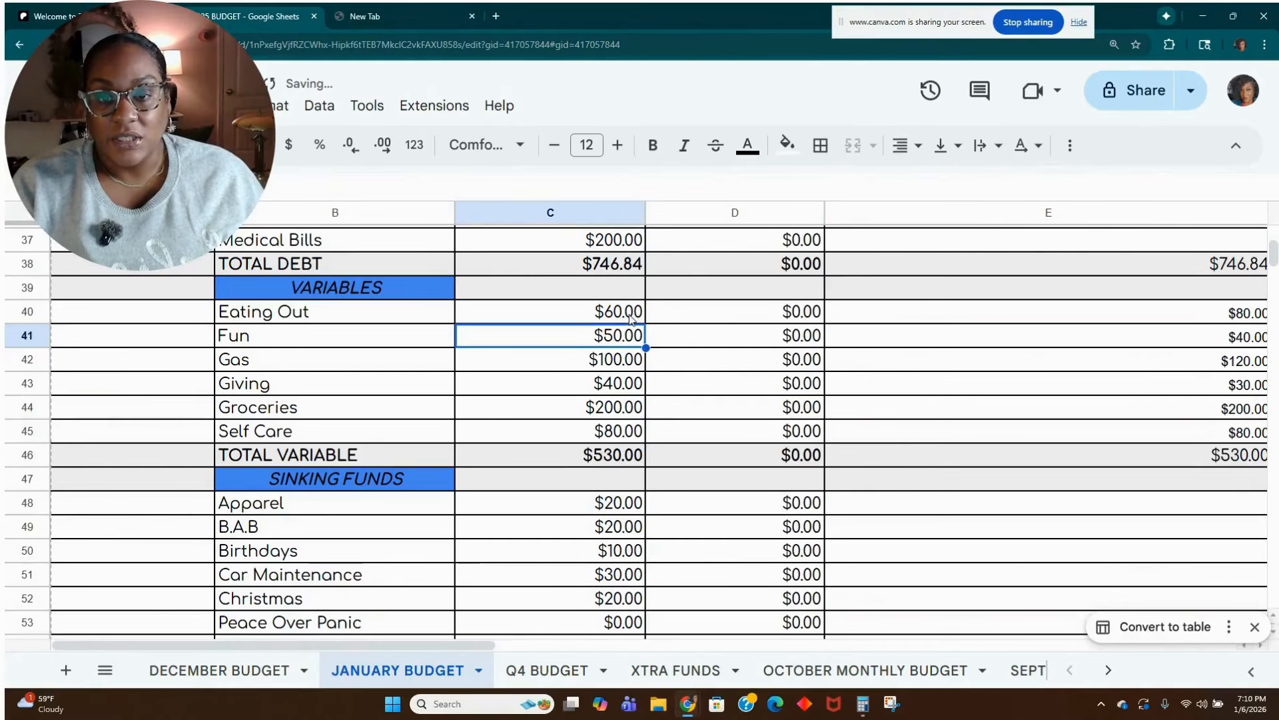
pyautogui.write('40.00')
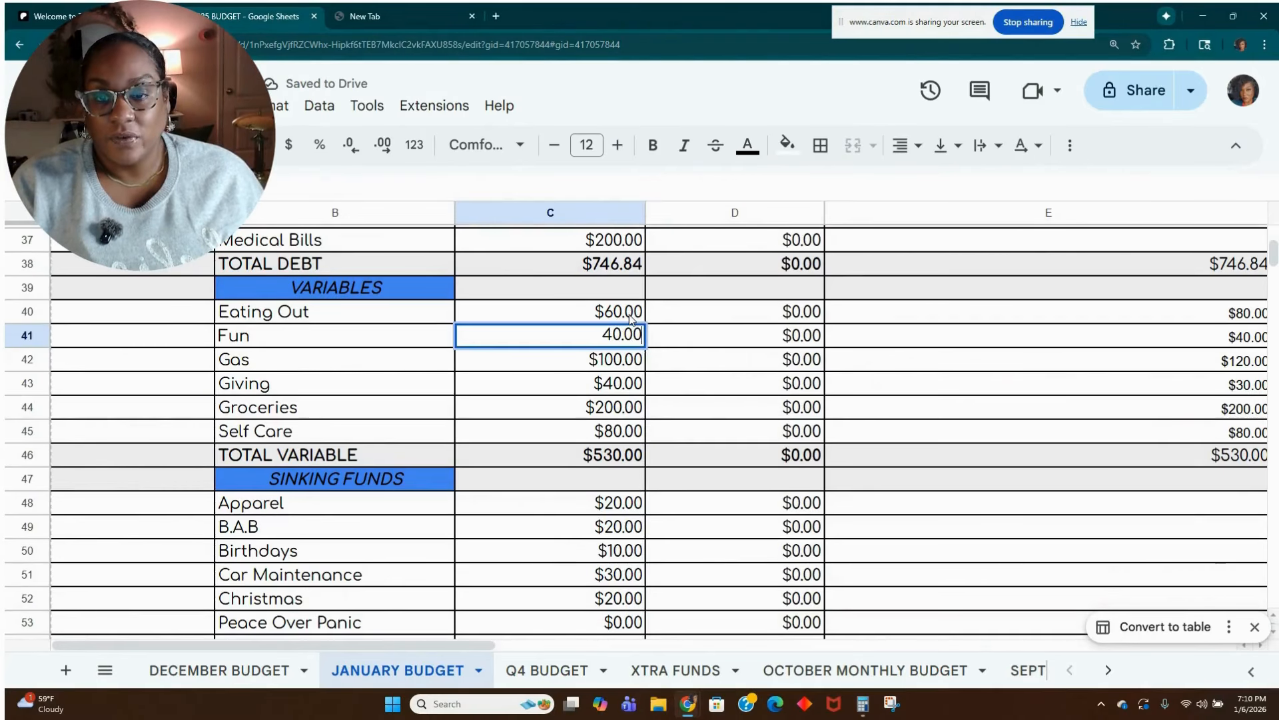
pyautogui.press('Return')
# Review the remaining Variables amounts and the Sinking Funds amounts from Apparel down to HOA.
pyautogui.press('Down')
pyautogui.press('Down')
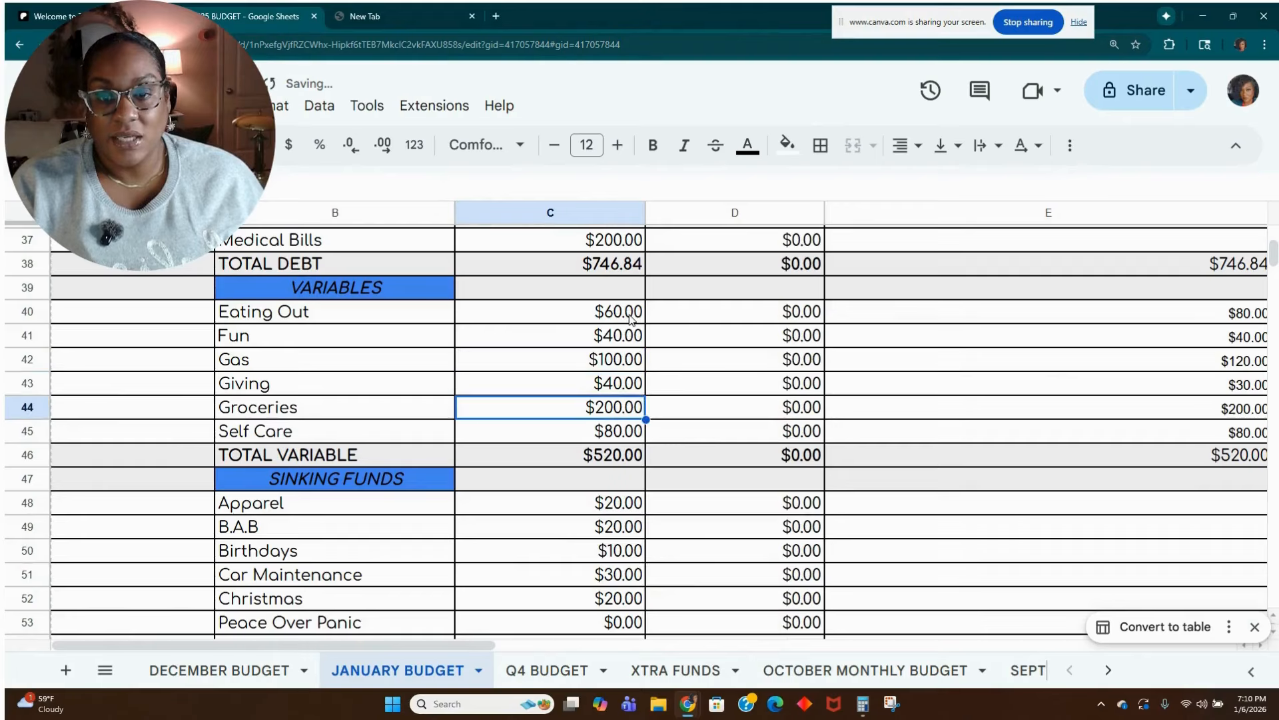
pyautogui.press('Down')
pyautogui.press('Down')
pyautogui.press('Down')
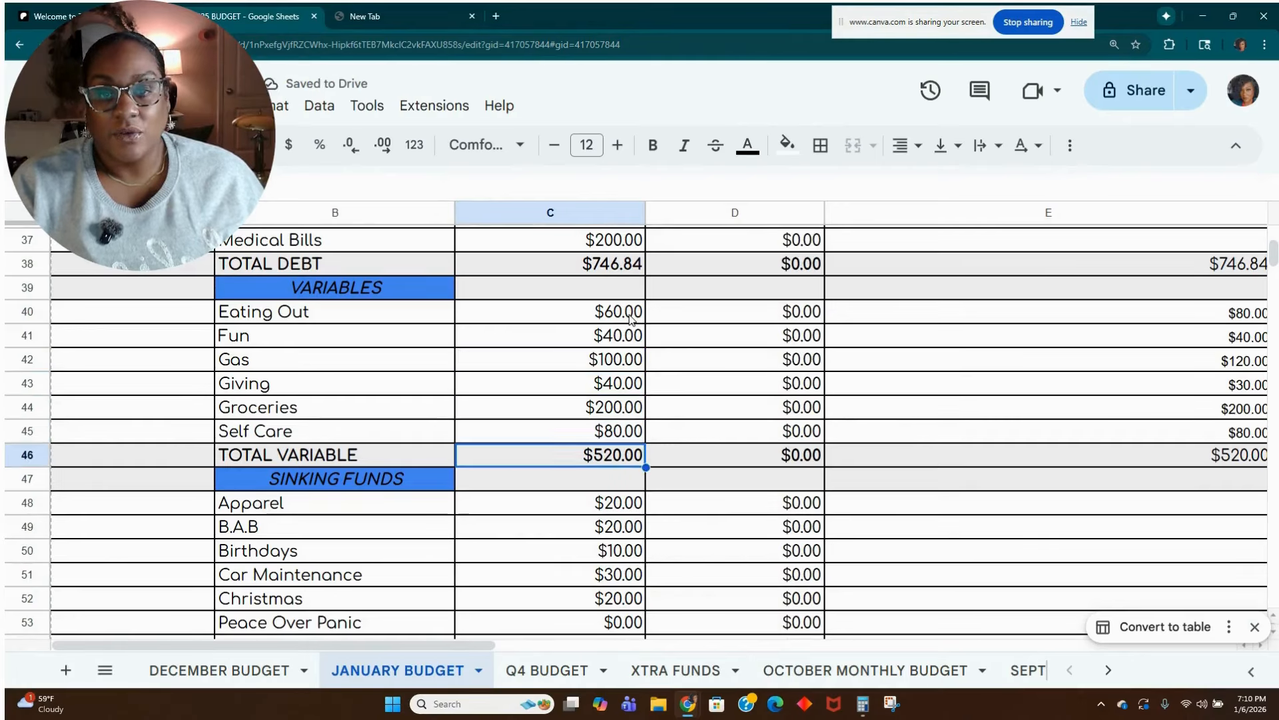
pyautogui.press('Down')
pyautogui.press('Down')
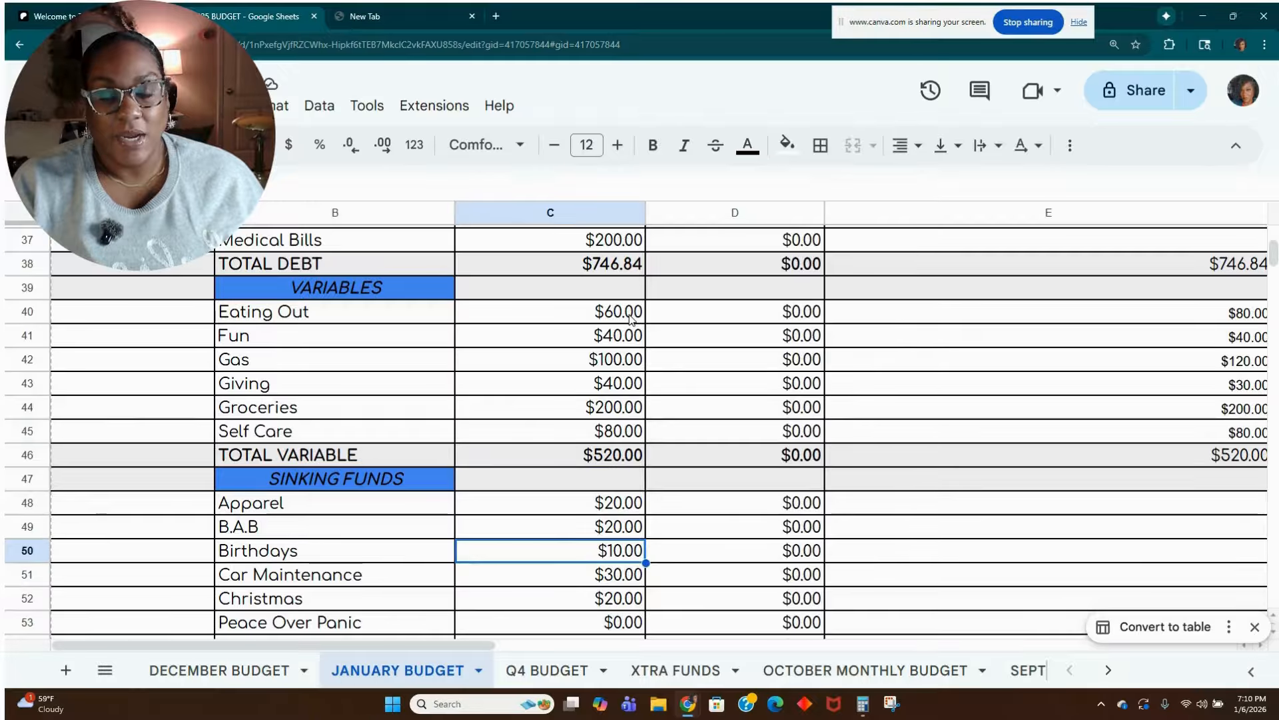
pyautogui.press('Down')
pyautogui.press('Down')
pyautogui.press('Down')
pyautogui.press('Down')
pyautogui.press('Down')
pyautogui.press('Down')
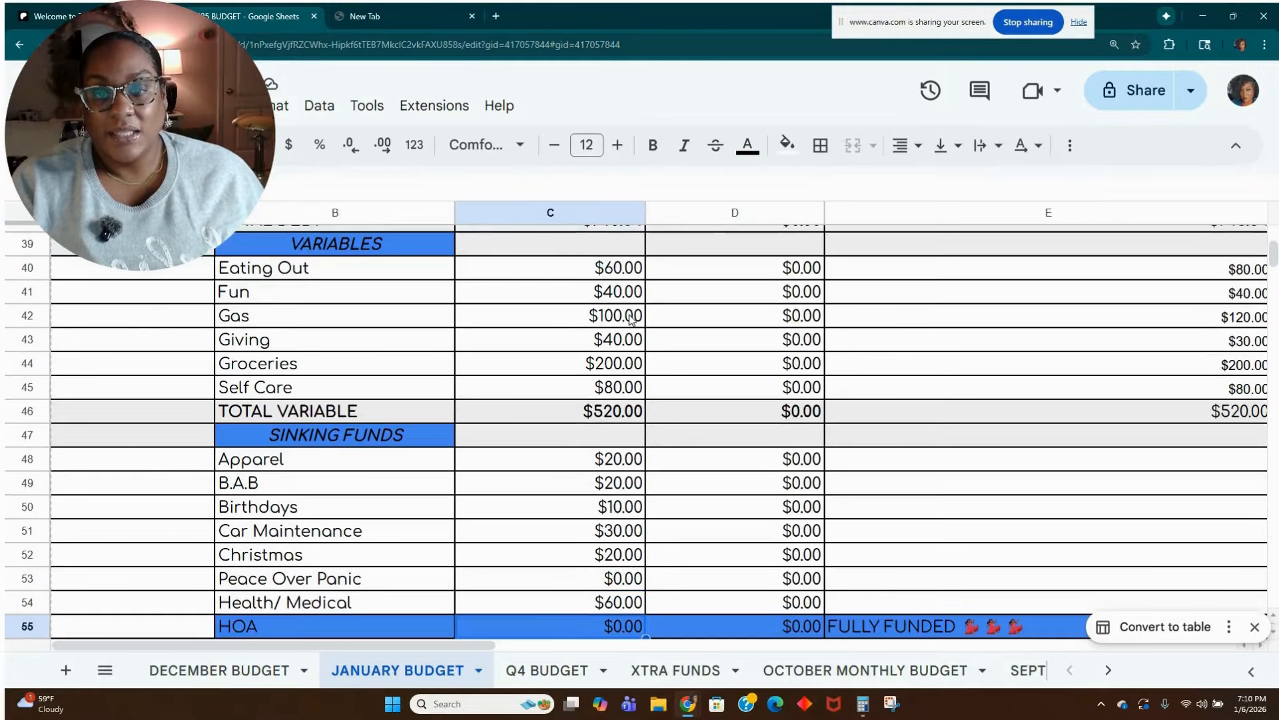
pyautogui.press('Up')
pyautogui.press('Up')
pyautogui.press('Up')
pyautogui.press('Up')
pyautogui.press('Up')
pyautogui.press('Up')
pyautogui.press('Up')
pyautogui.press('Up')
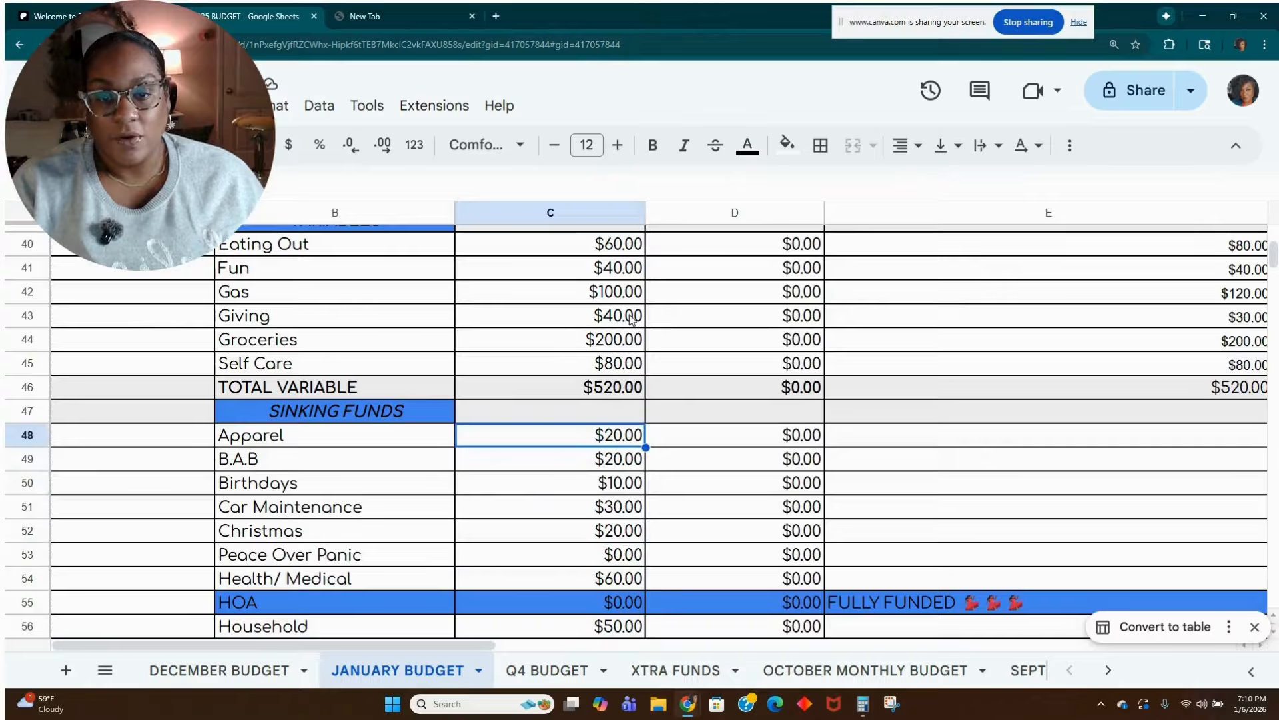
# Set the budgeted Christmas sinking fund amount in cell C52 to 10.
pyautogui.press('Down')
pyautogui.press('Down')
pyautogui.press('Down')
pyautogui.press('Down')
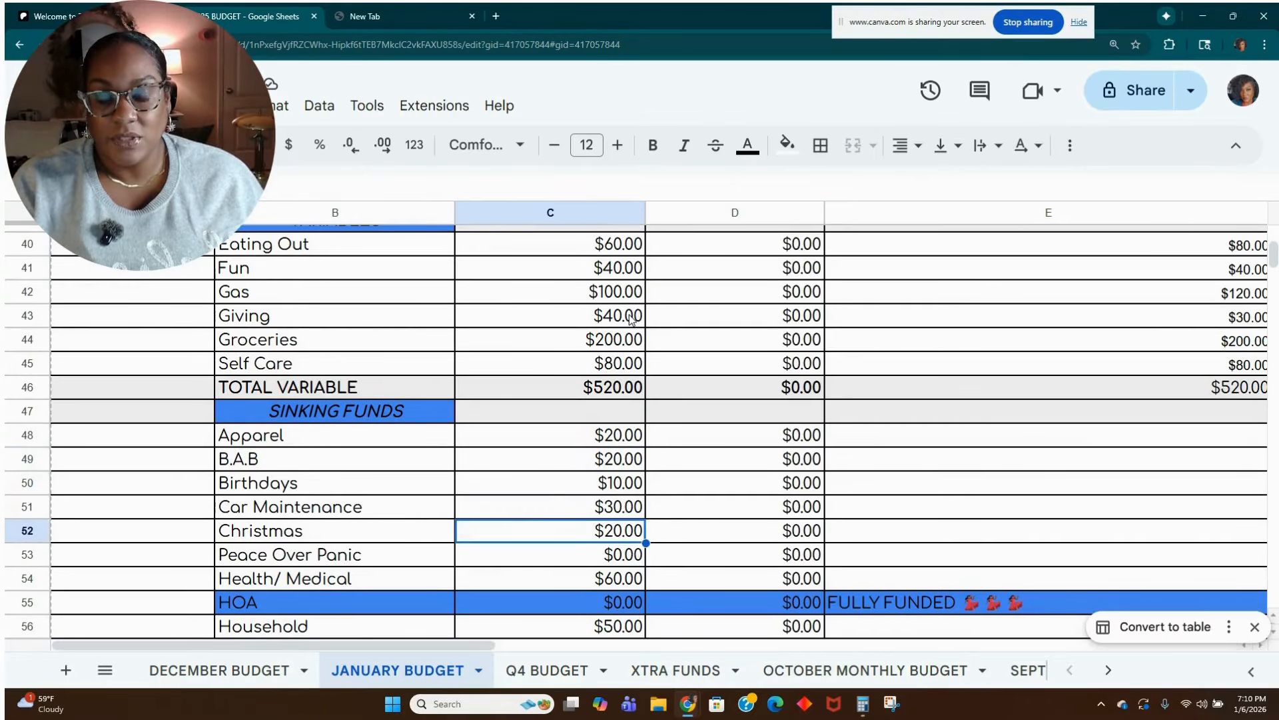
pyautogui.write('100')
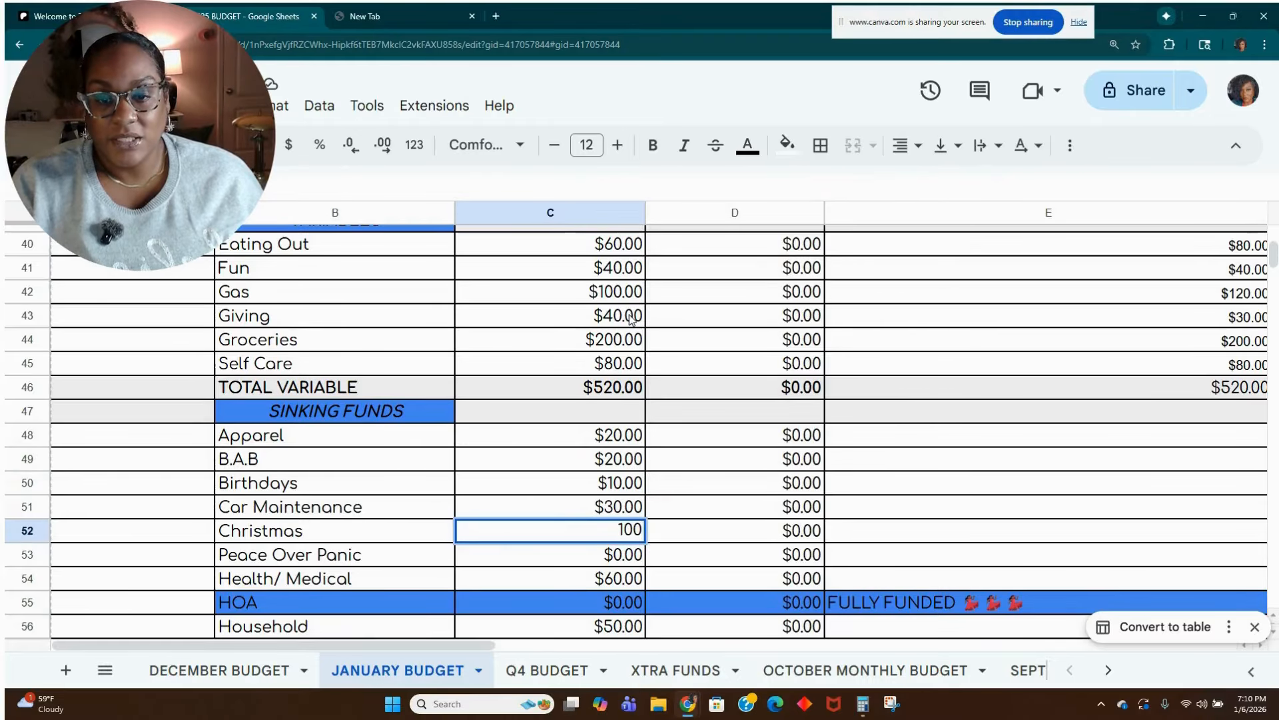
pyautogui.press('BackSpace')
pyautogui.press('Return')
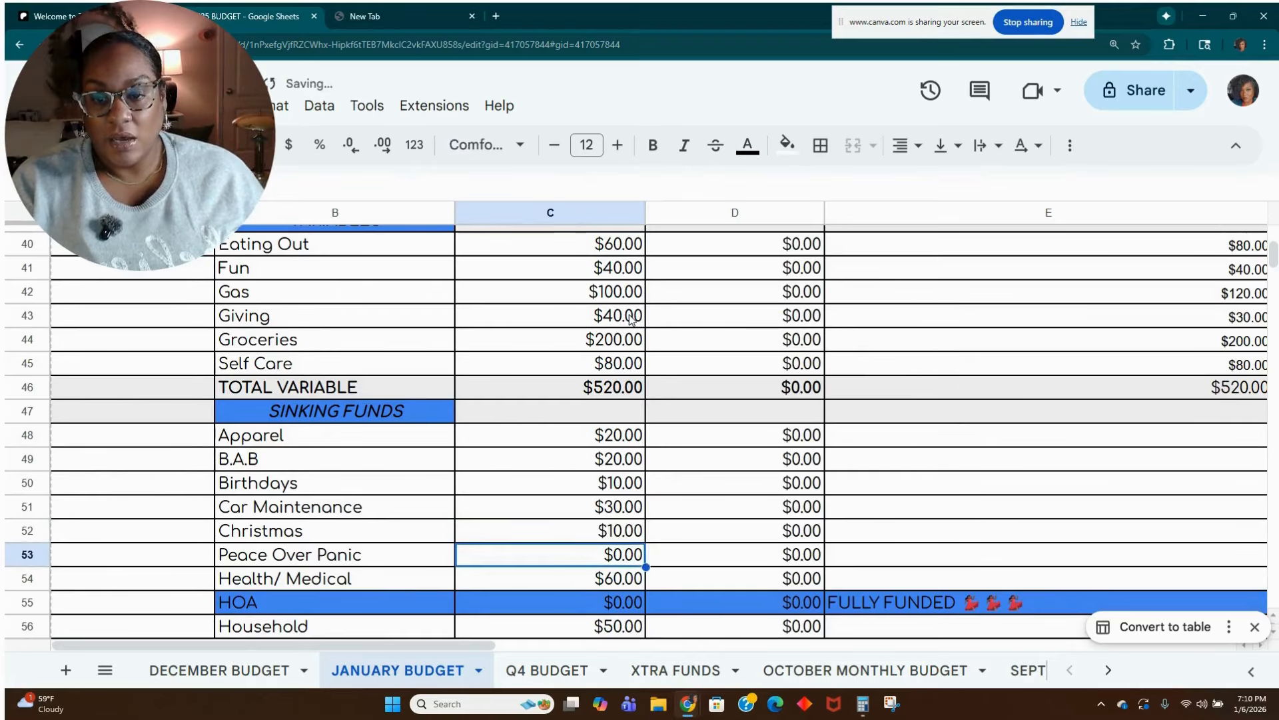
# Set the budgeted Household sinking fund amount in cell C56 to 100 and the HVAC amount in cell C57 to 20.
pyautogui.press('Down')
pyautogui.press('Down')
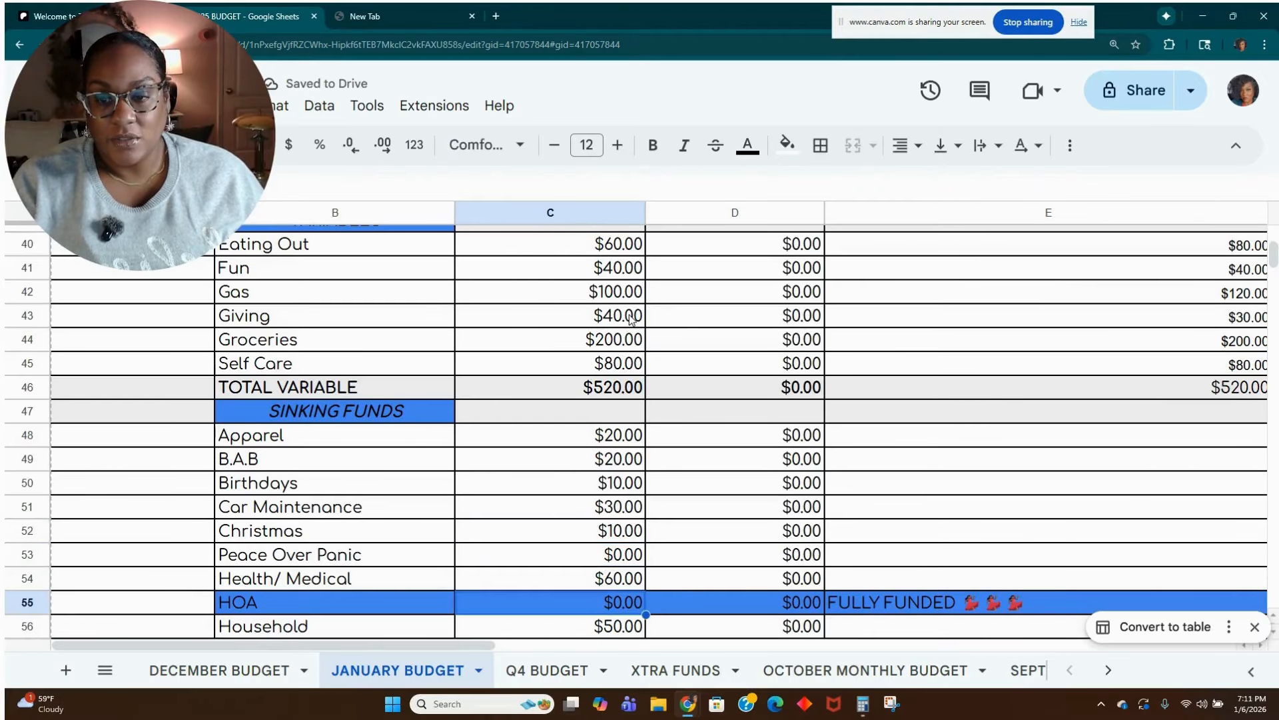
pyautogui.scroll(-1, 629, 320)
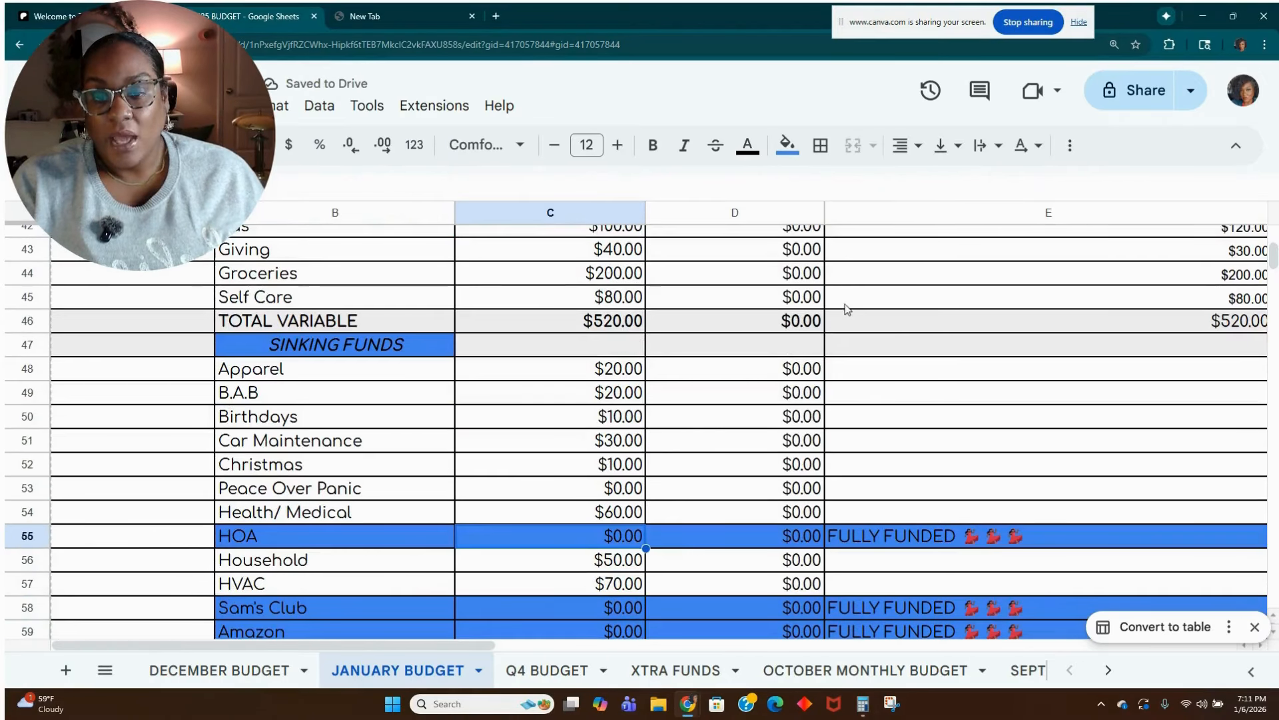
pyautogui.scroll(-2, 693, 449)
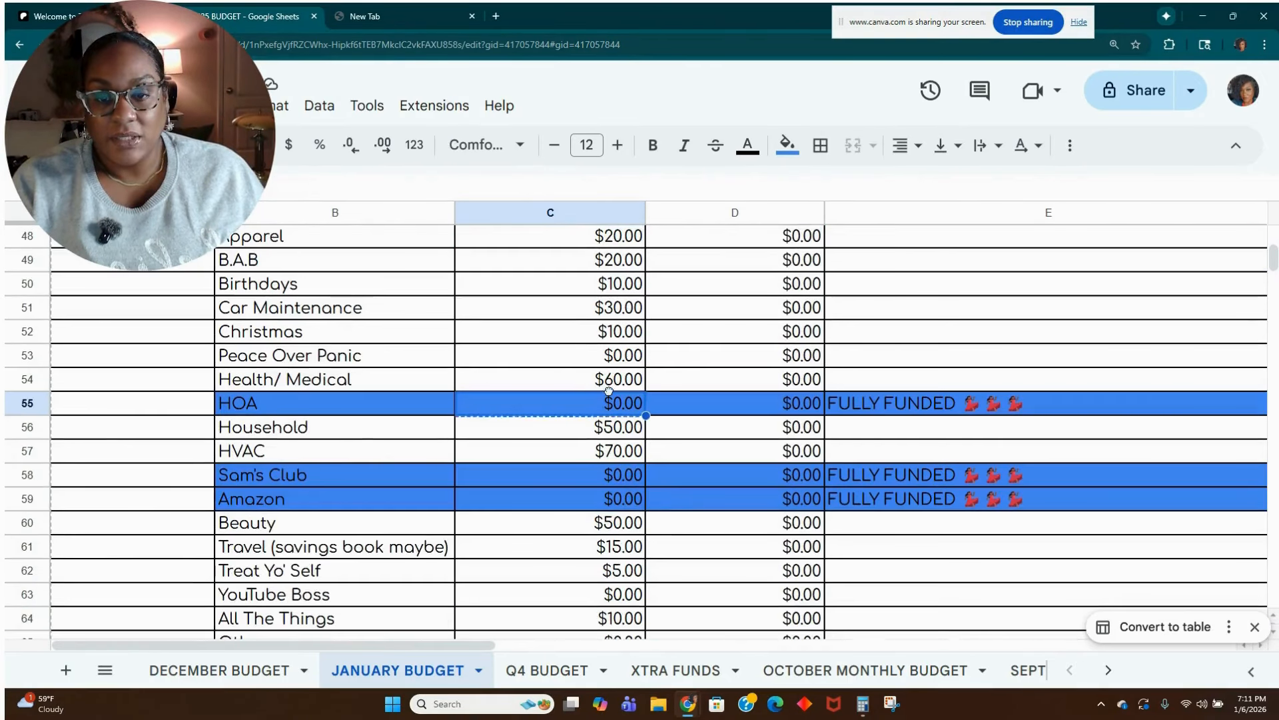
pyautogui.click(617, 431)
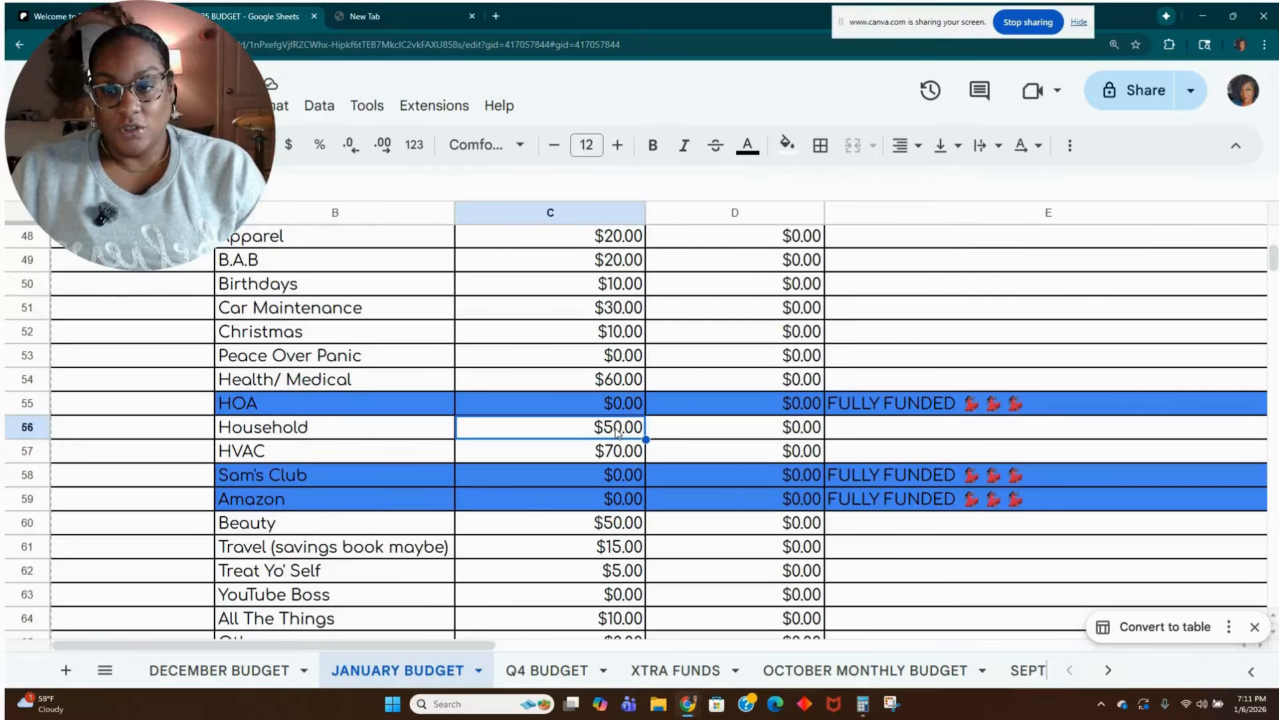
pyautogui.write('100')
pyautogui.press('Return')
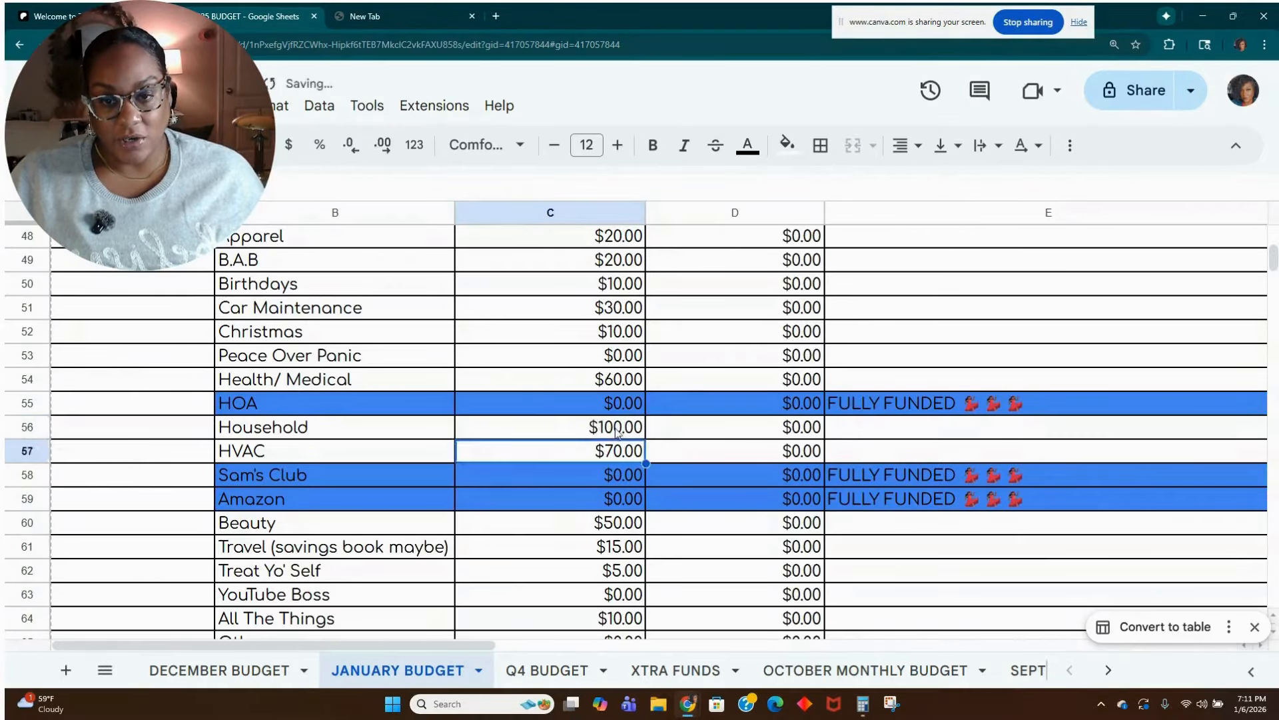
pyautogui.write('20')
pyautogui.press('Return')
# Set the budgeted Beauty sinking fund amount in cell C60 to 30.
pyautogui.press('Down')
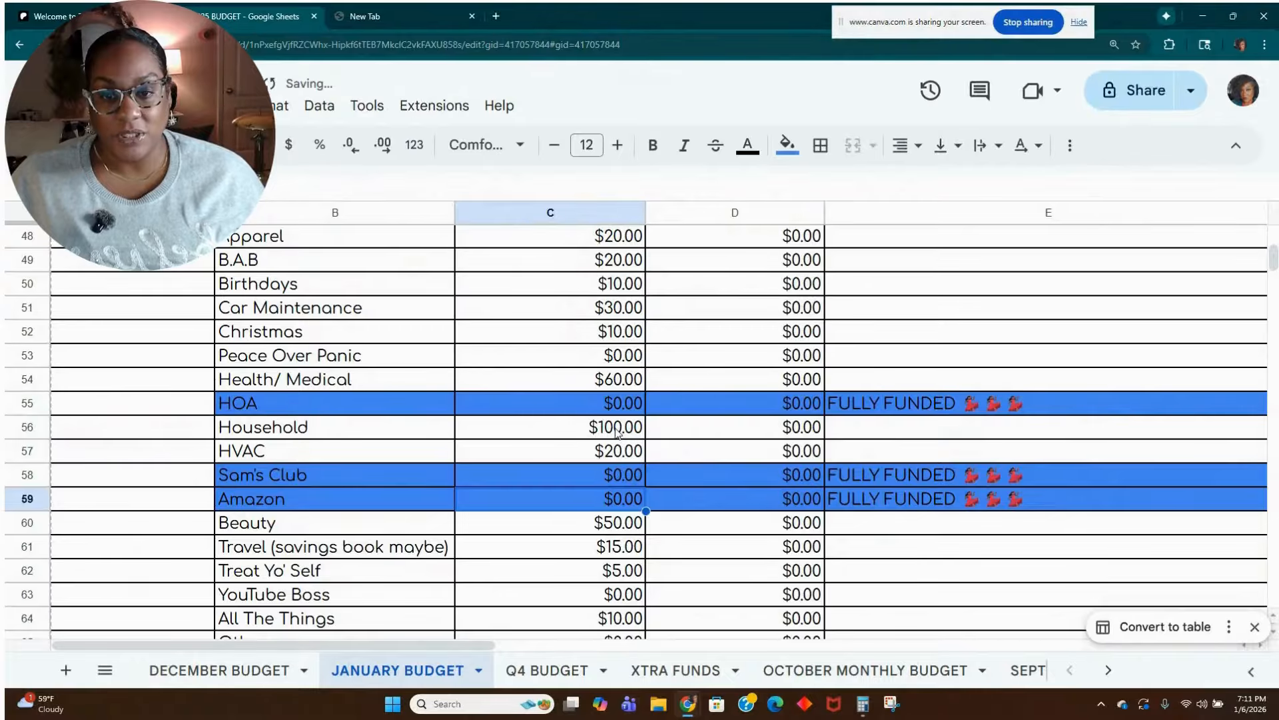
pyautogui.press('Down')
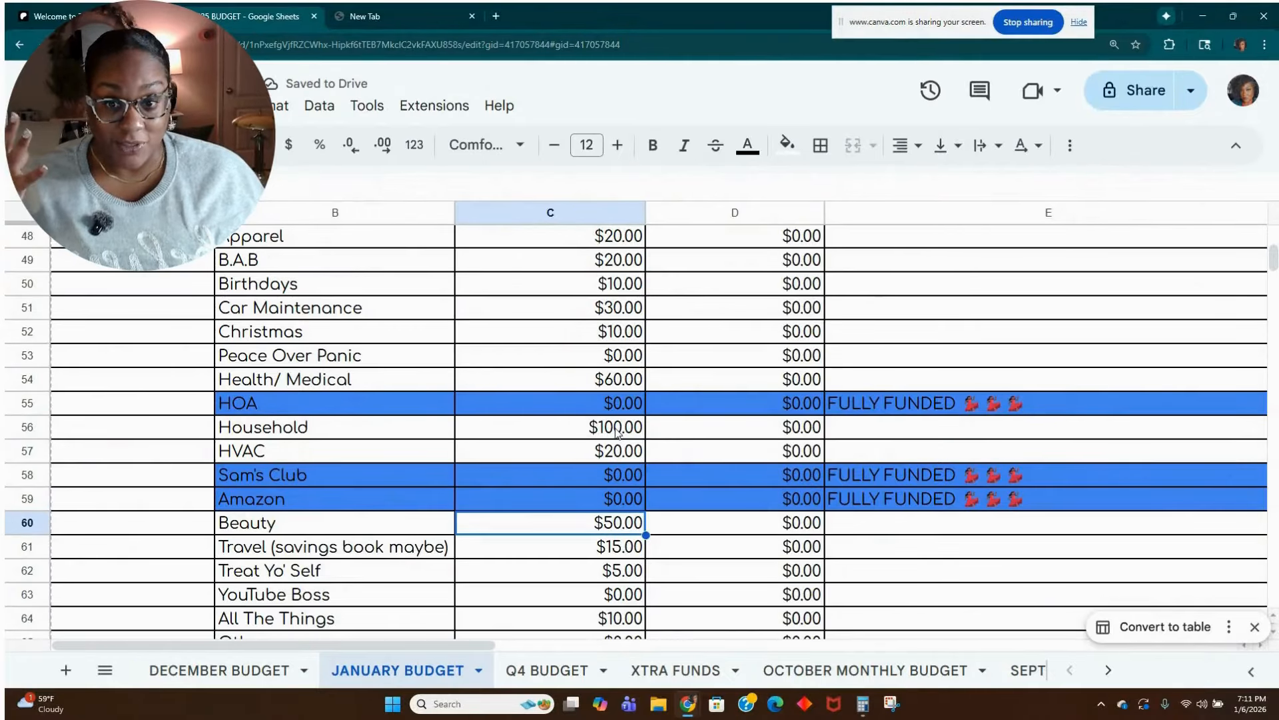
pyautogui.scroll(-1, 597, 509)
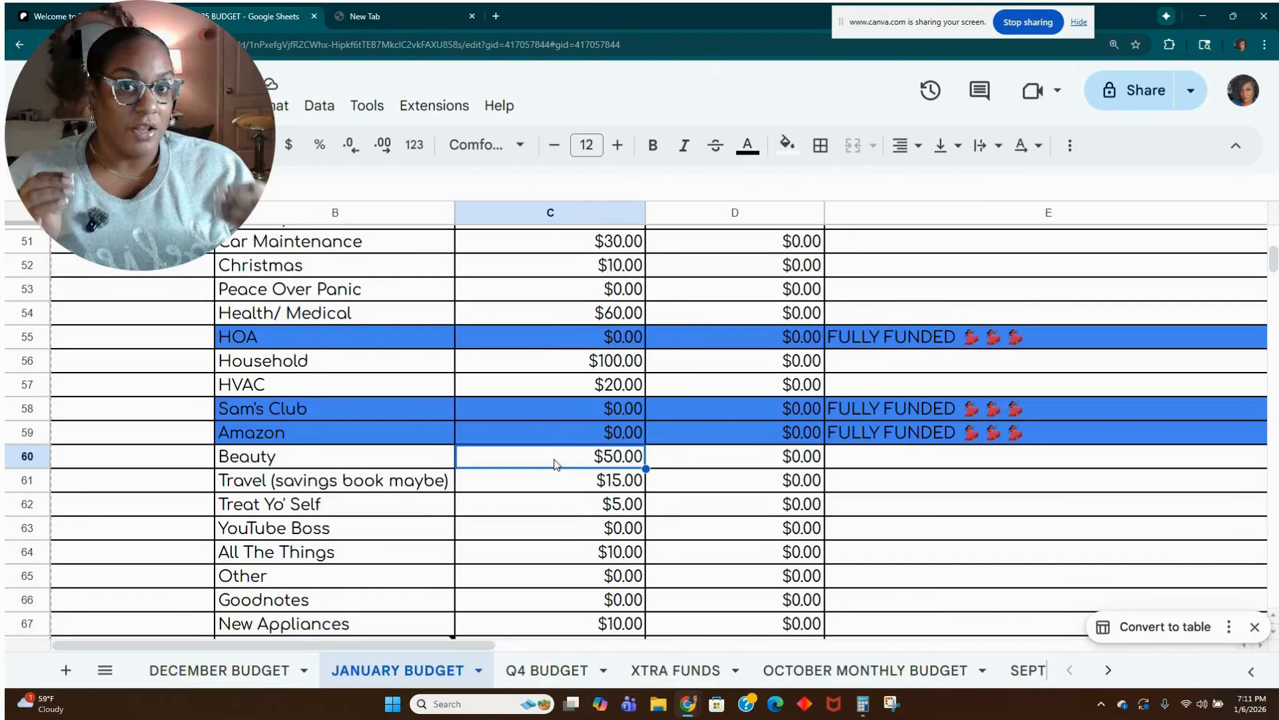
pyautogui.write('30')
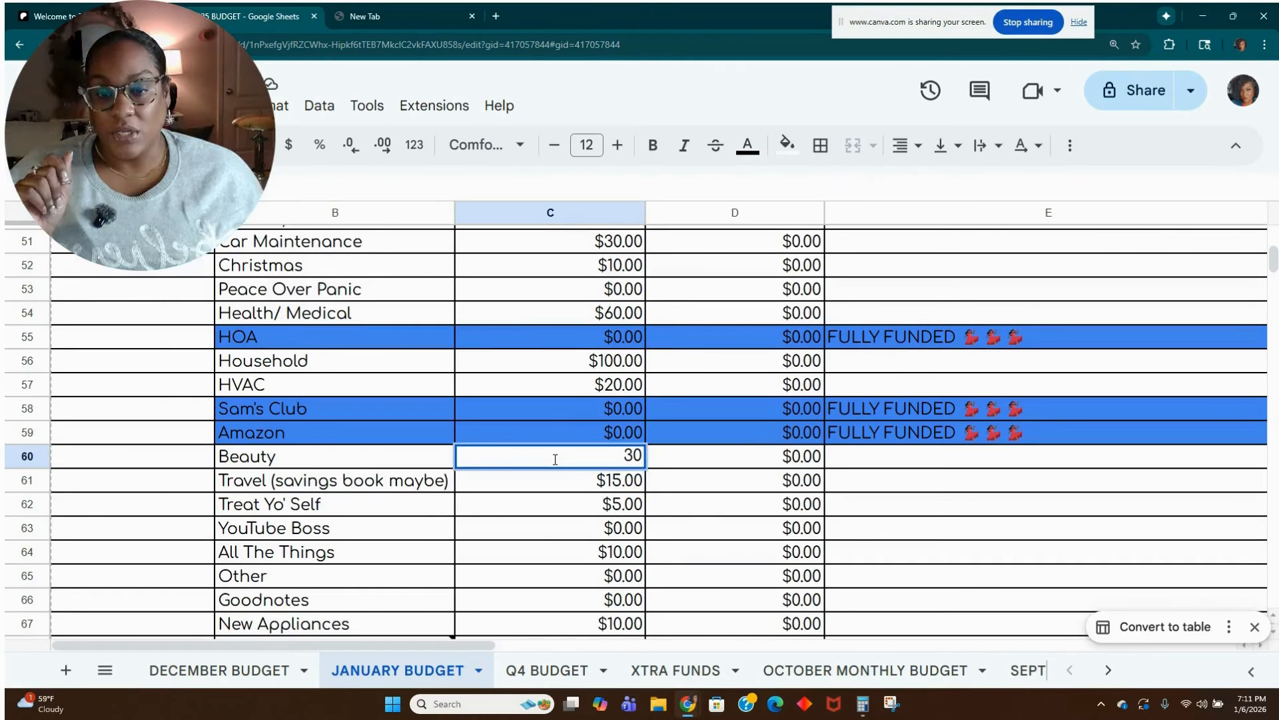
pyautogui.press('Return')
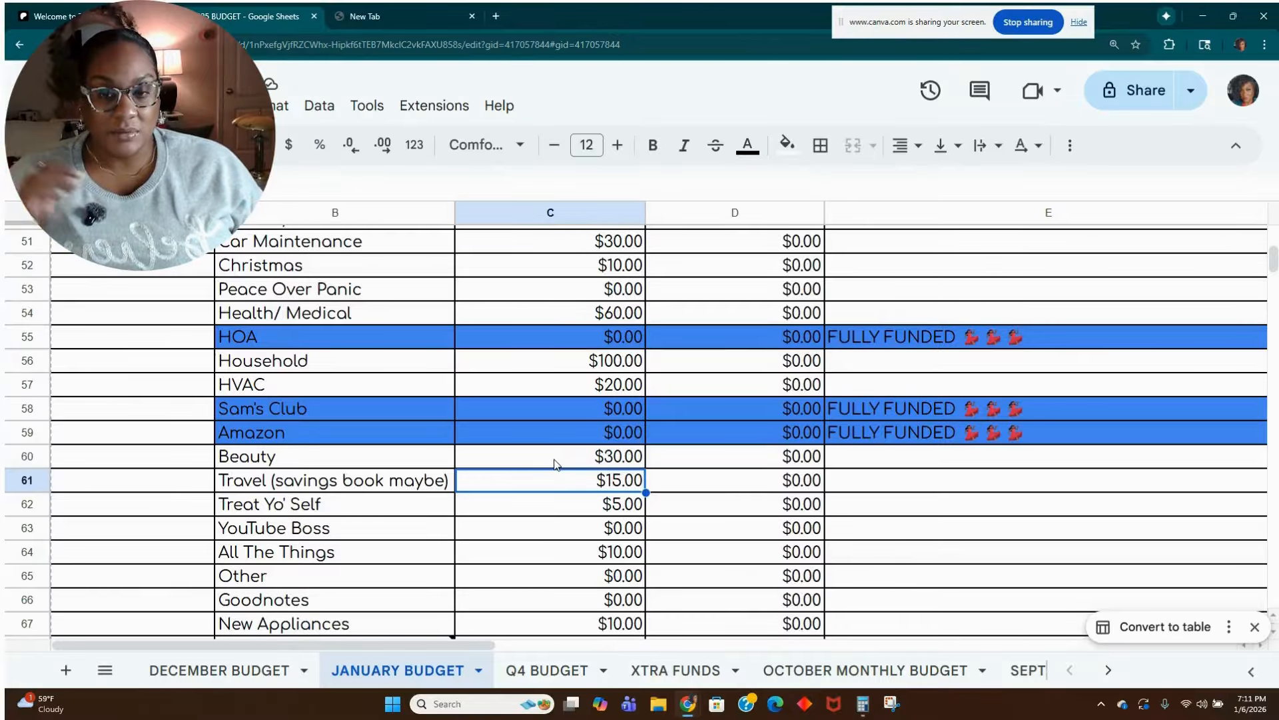
# Set the budgeted Treat Yo' Self sinking fund amount in cell C62 to 0.
pyautogui.scroll(-1, 556, 463)
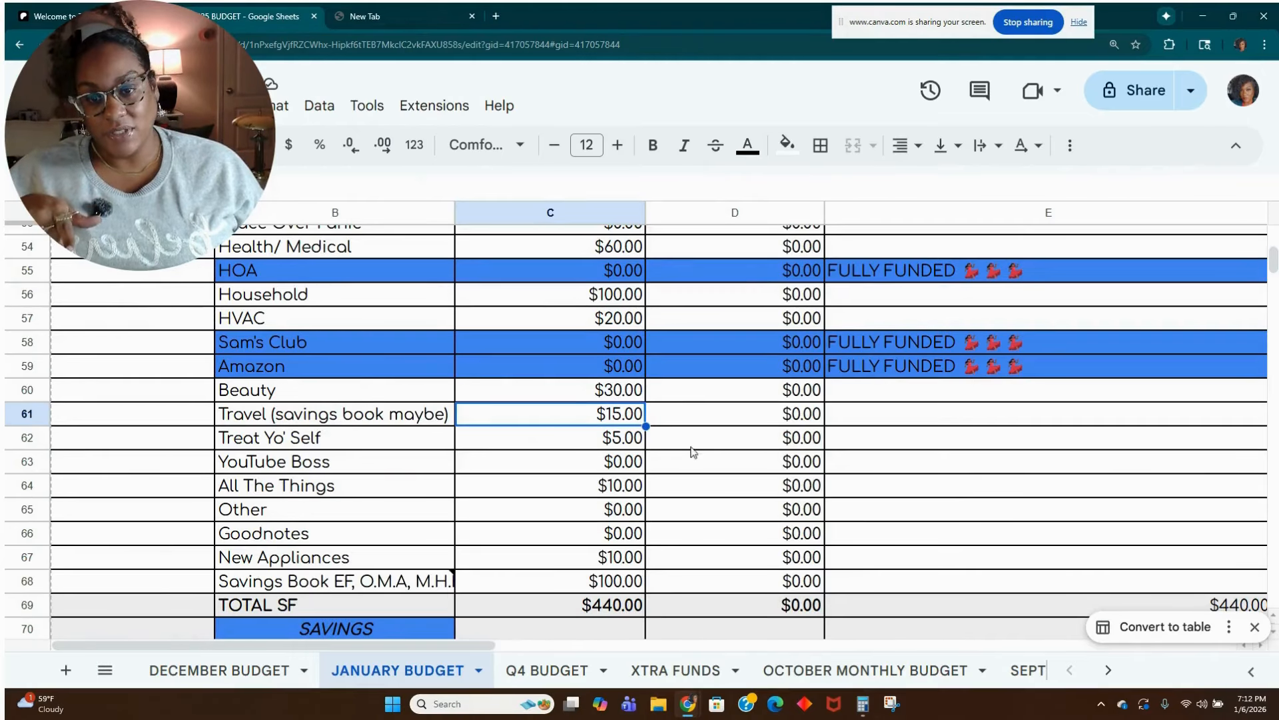
pyautogui.click(623, 446)
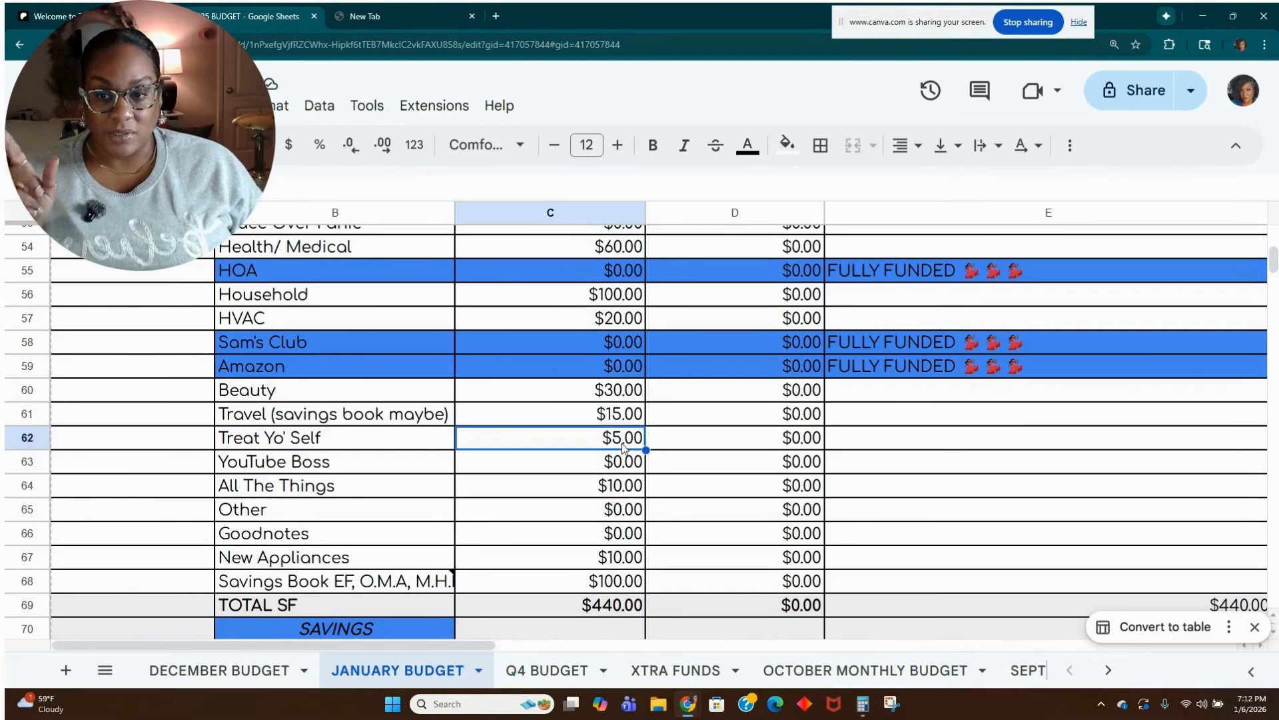
pyautogui.write('0')
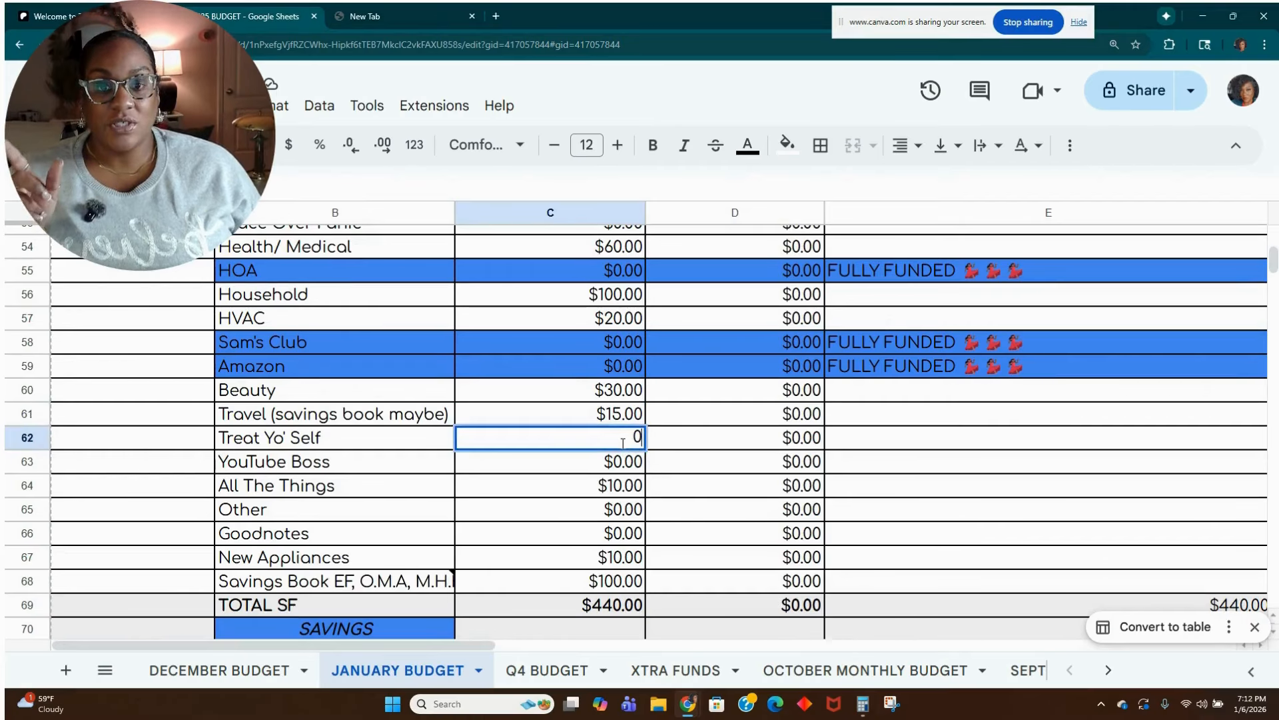
pyautogui.press('Return')
pyautogui.press('Return')
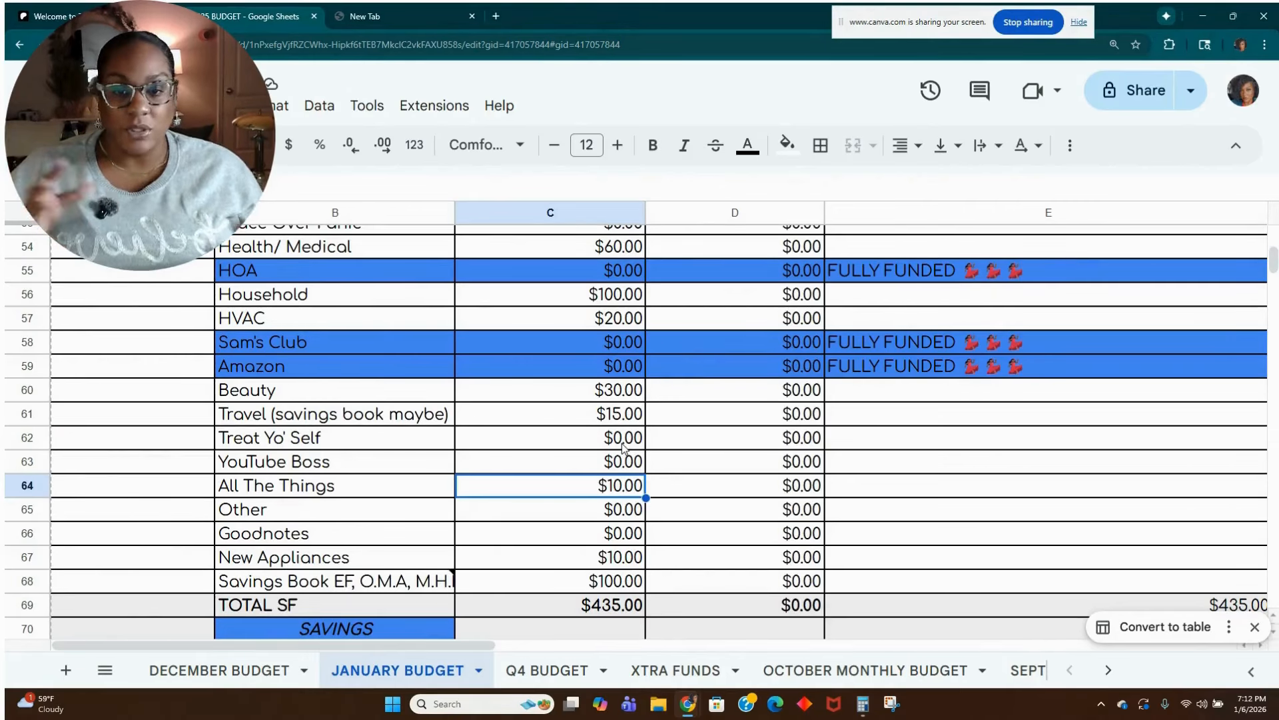
# Set the budgeted New Appliances sinking fund amount in cell C67 to 5.
pyautogui.press('Down')
pyautogui.press('Down')
pyautogui.press('Down')
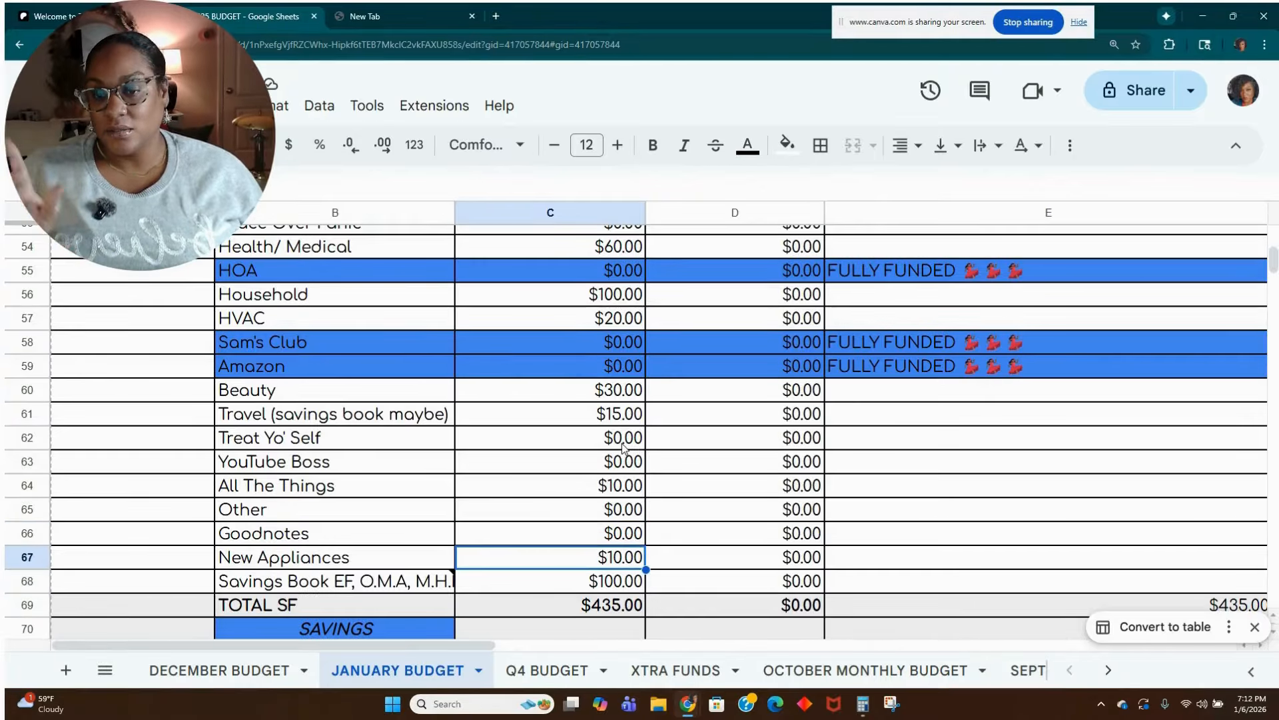
pyautogui.write('5')
pyautogui.press('Return')
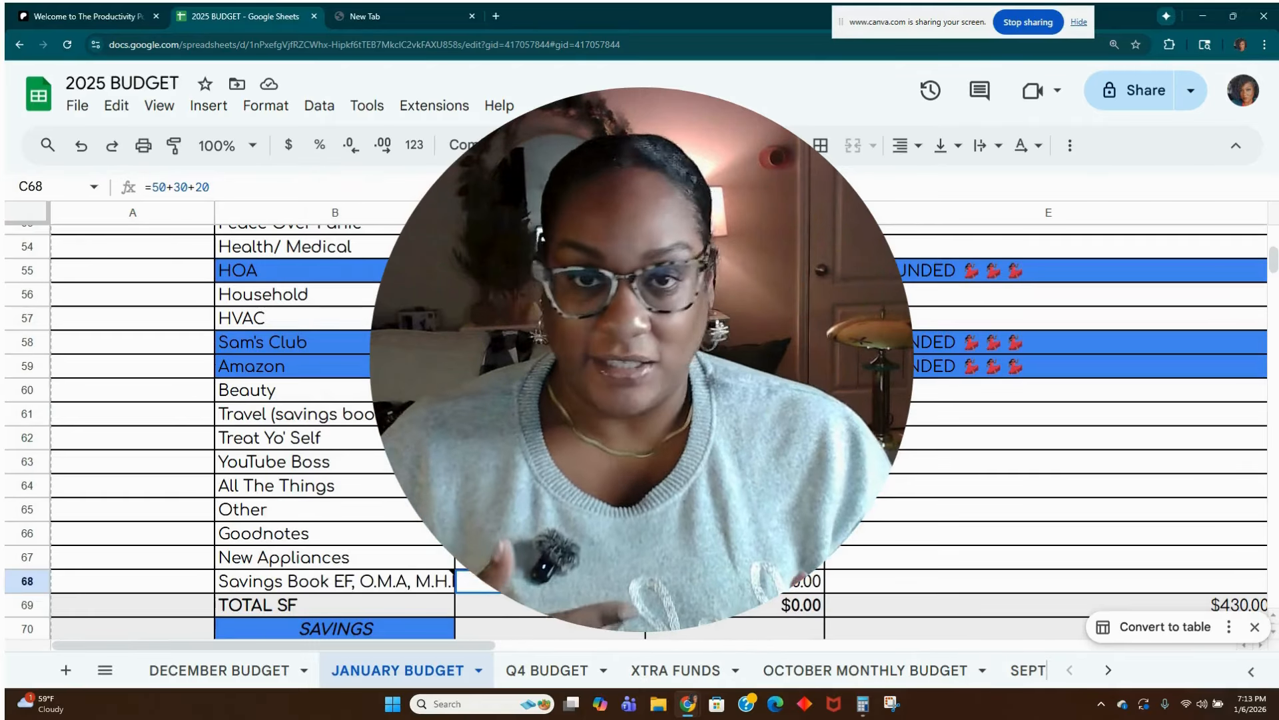
# Set the budgeted Navy Federal savings amount in cell C71 to 10.
pyautogui.scroll(-2, 609, 521)
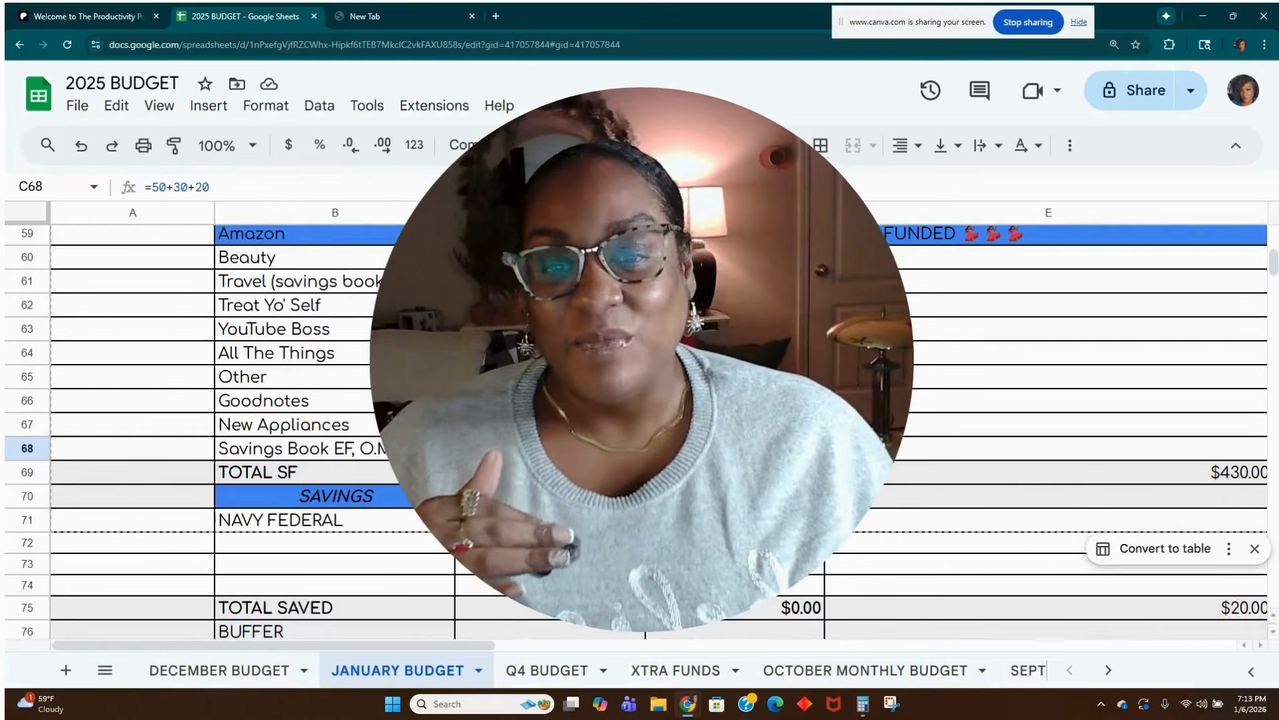
pyautogui.click(609, 521)
pyautogui.write('10')
pyautogui.press('Return')
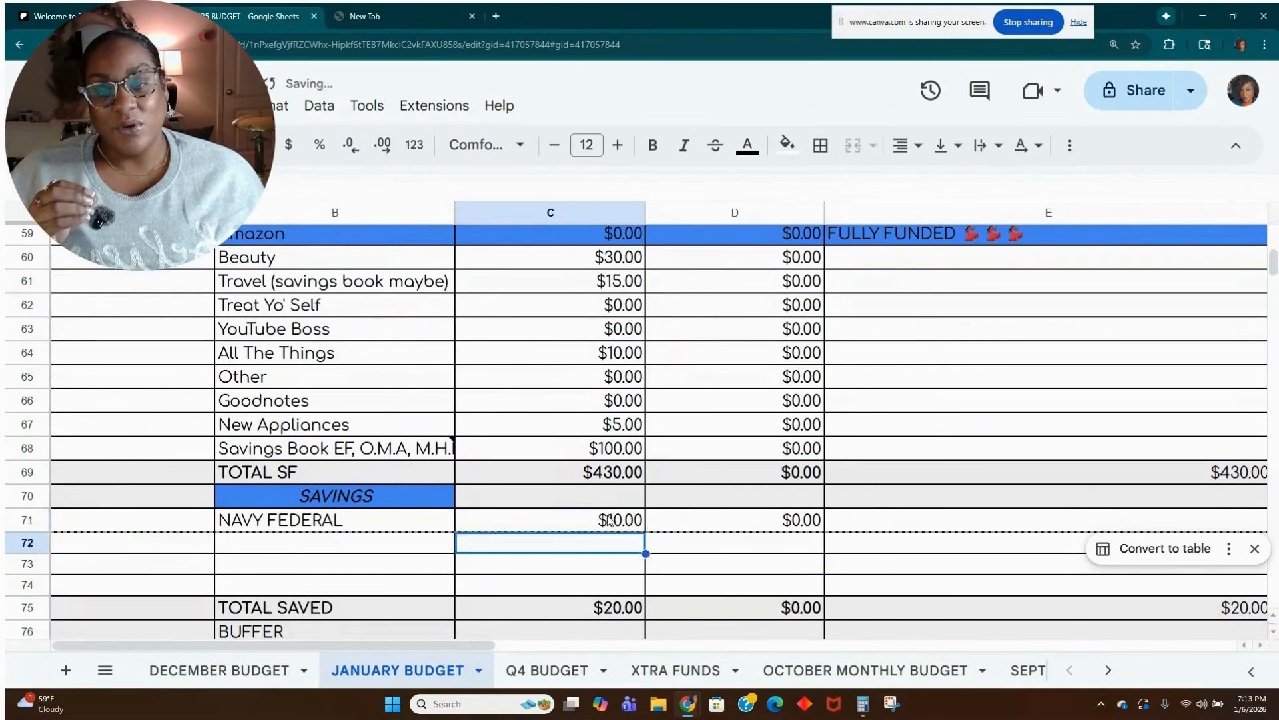
# Look over the budget totals, expenses and debt section, switch to Calculator, add 106 and 25, and clear the result.
pyautogui.scroll(-3, 609, 521)
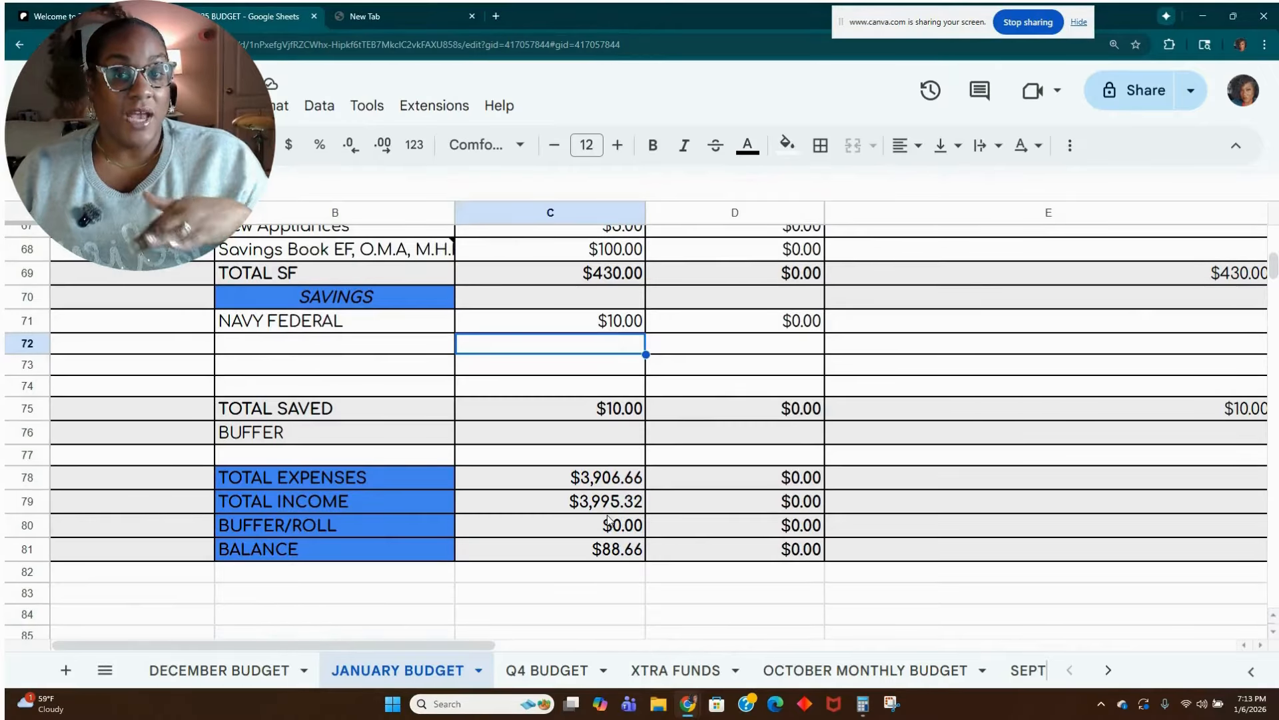
pyautogui.scroll(12, 608, 520)
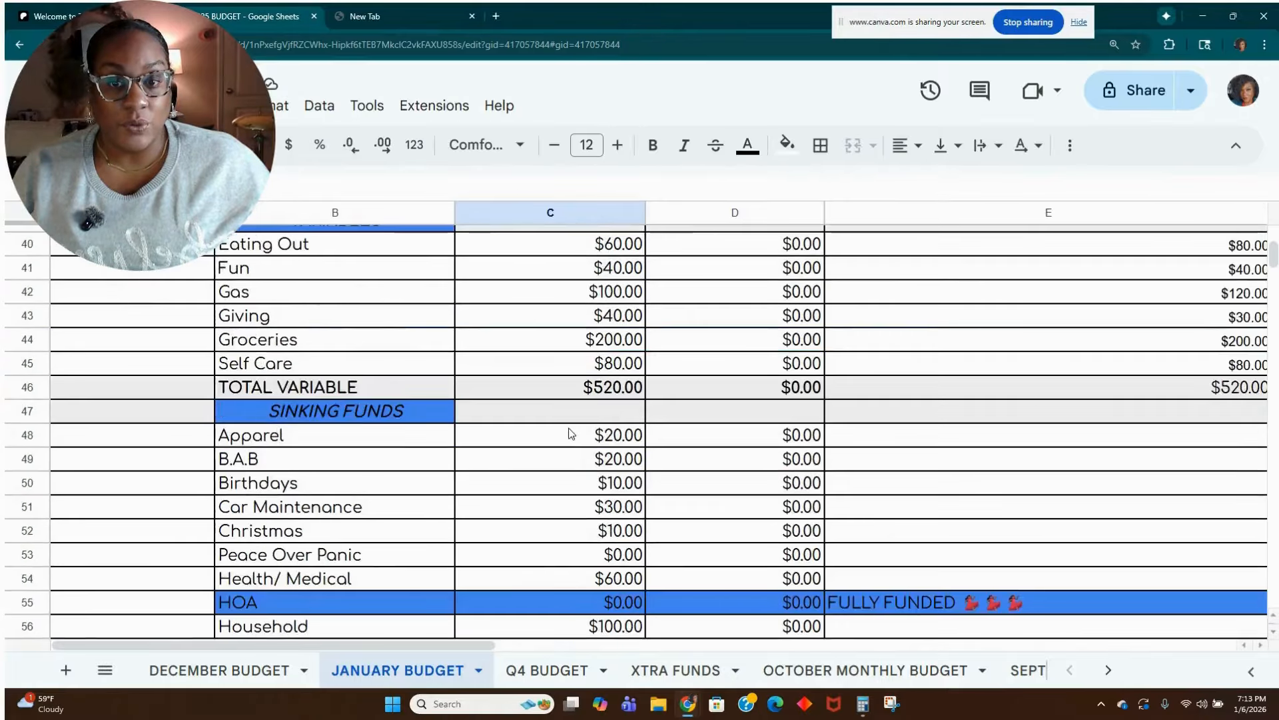
pyautogui.scroll(7, 573, 440)
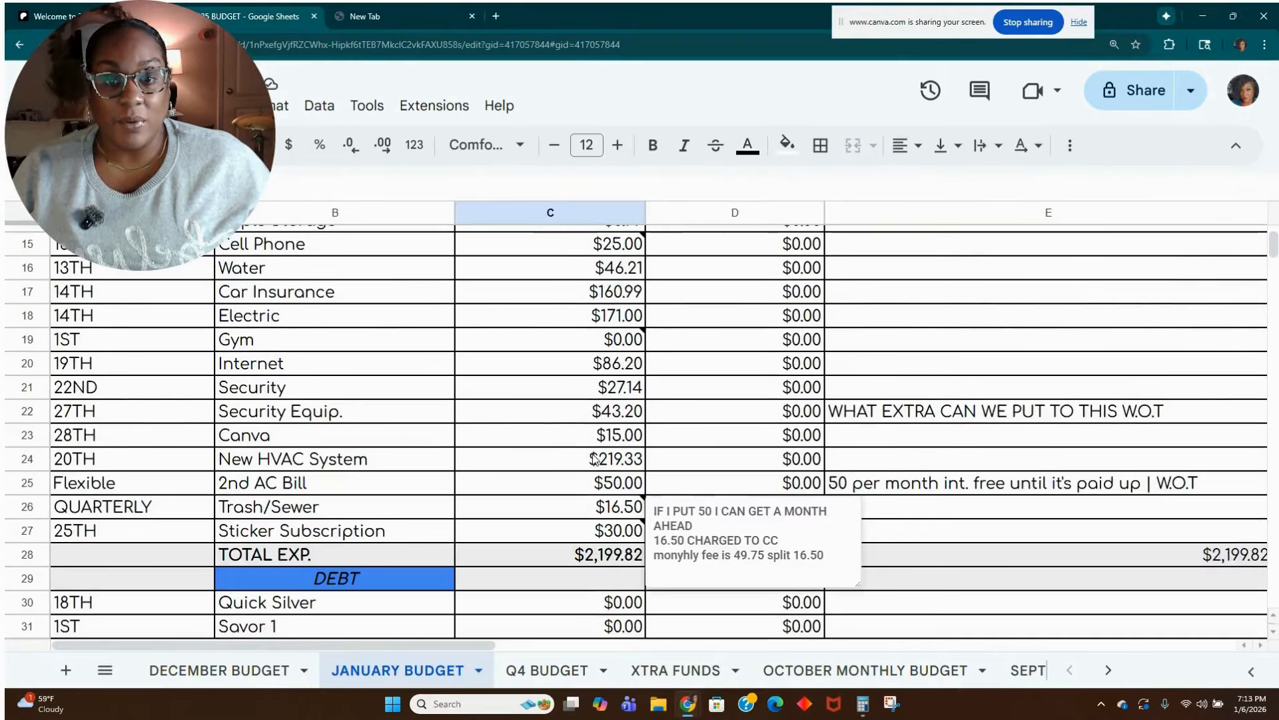
pyautogui.scroll(1, 593, 459)
pyautogui.scroll(-8, 583, 479)
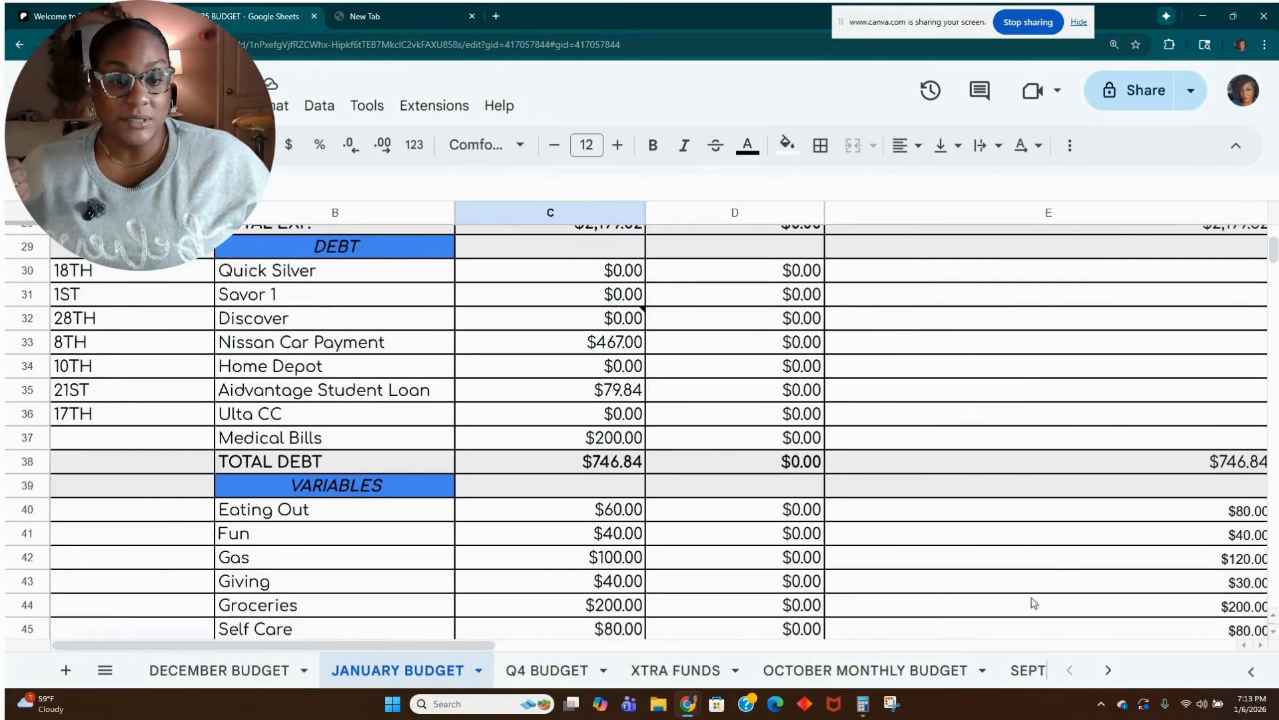
pyautogui.click(861, 704)
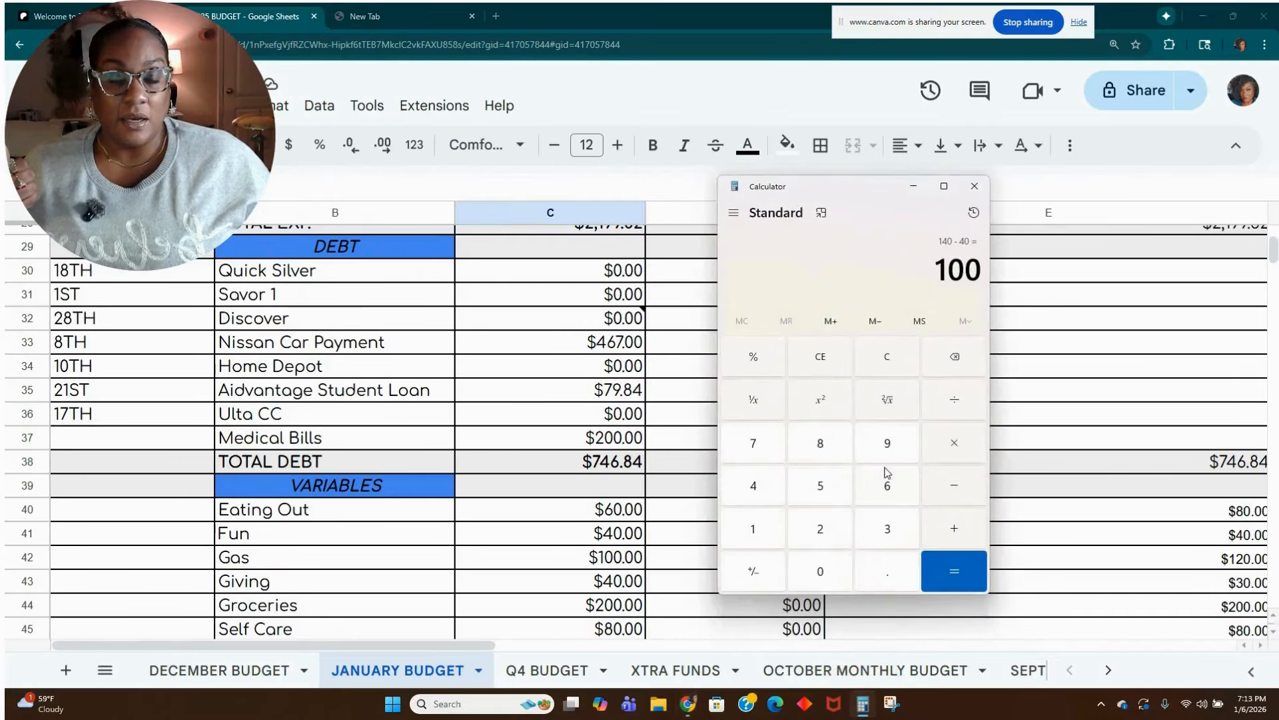
pyautogui.click(899, 373)
pyautogui.write('106 ')
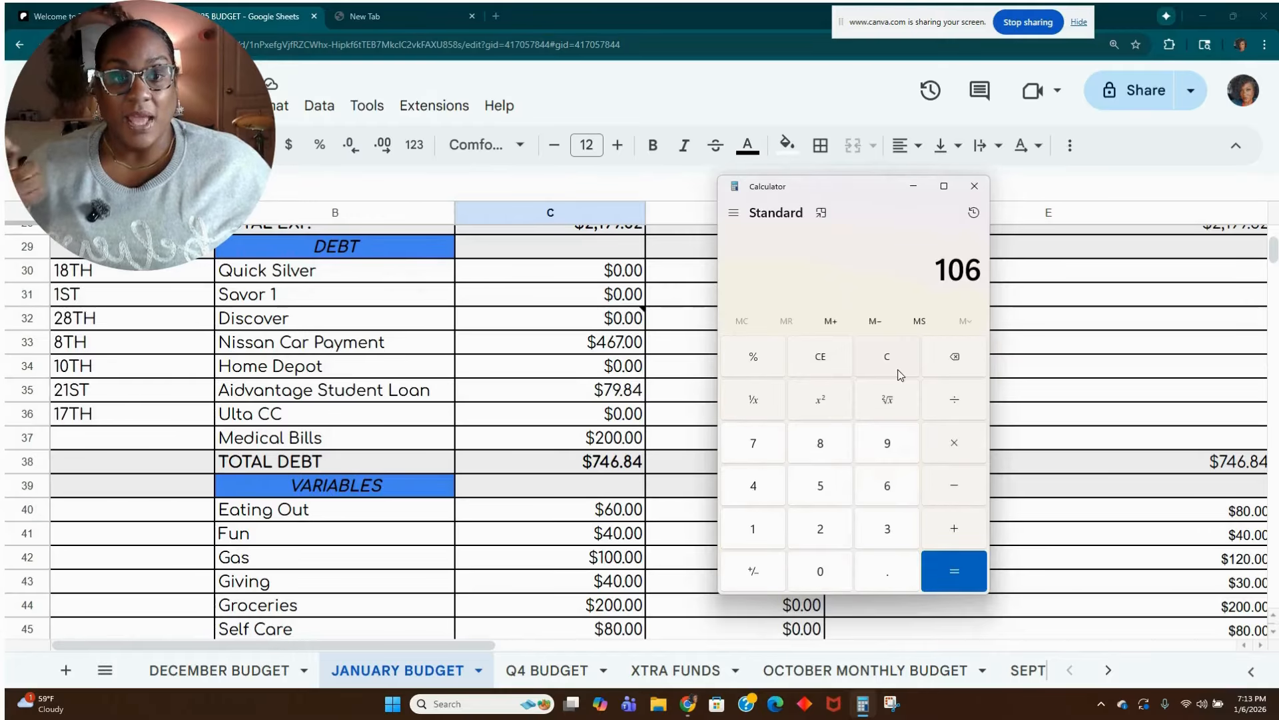
pyautogui.write('+ 25')
pyautogui.press('Return')
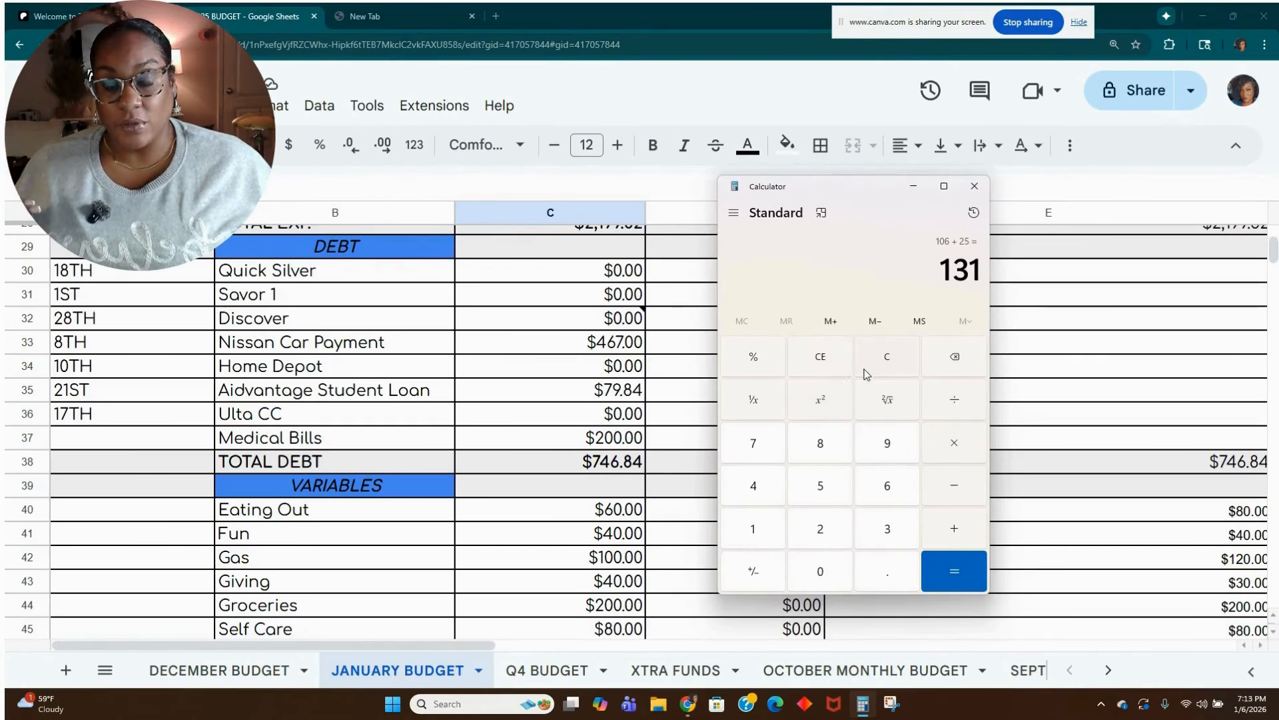
pyautogui.click(876, 370)
# Add the note "MEDICAL BILL FUND THAT ROLLS" to the budgeted Medical Bills amount in cell C37.
pyautogui.click(609, 445)
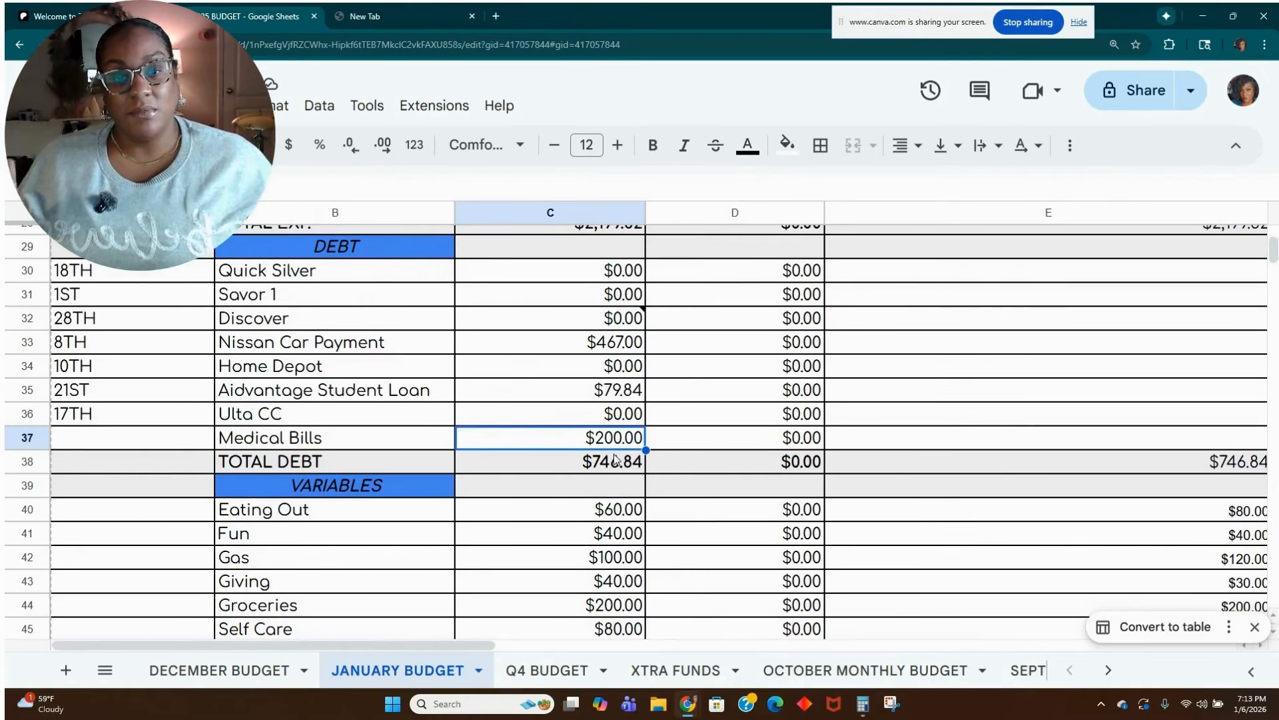
pyautogui.rightClick(616, 454)
pyautogui.scroll(-2, 764, 573)
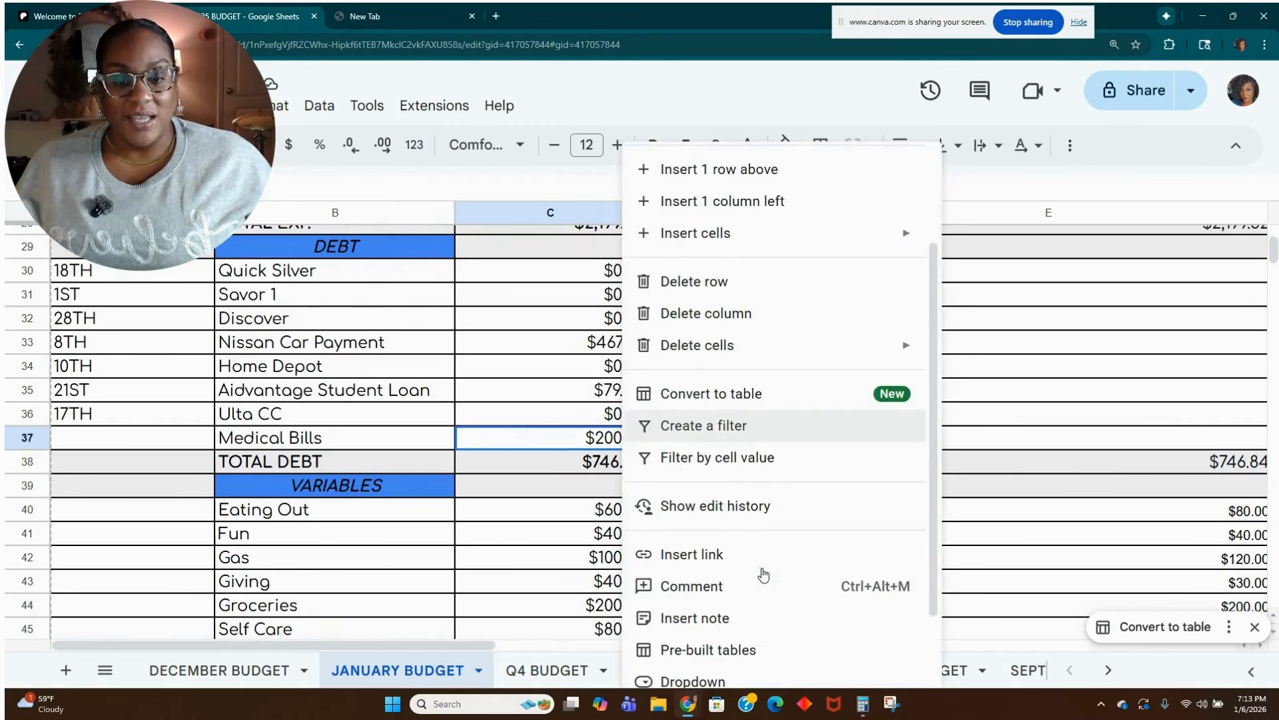
pyautogui.click(752, 616)
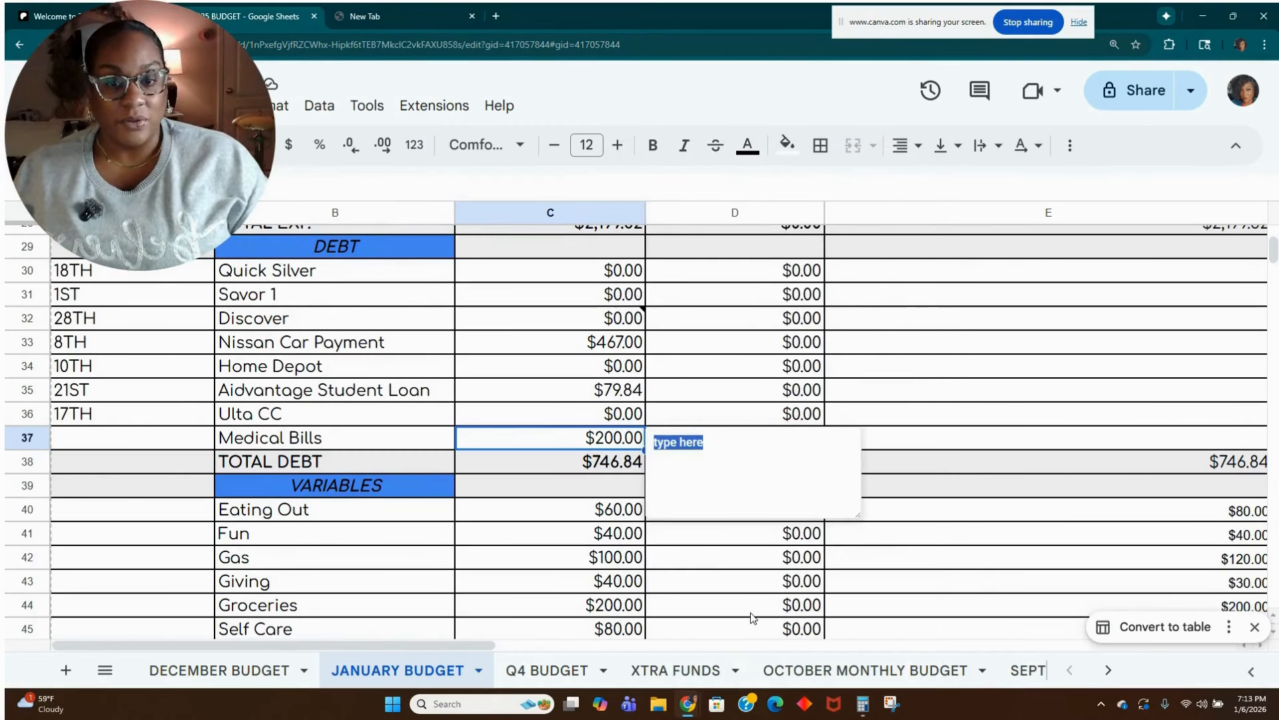
pyautogui.write('MEDI')
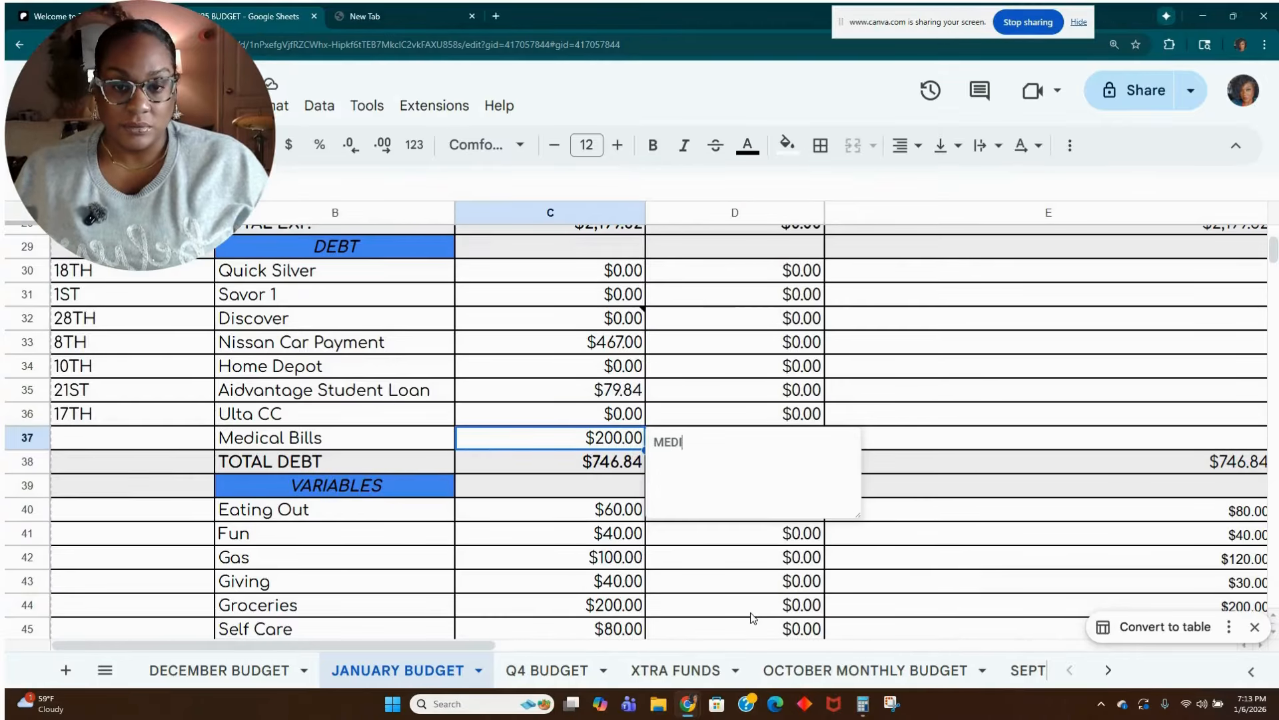
pyautogui.write('CAL BILL FUND THAT ROLLS')
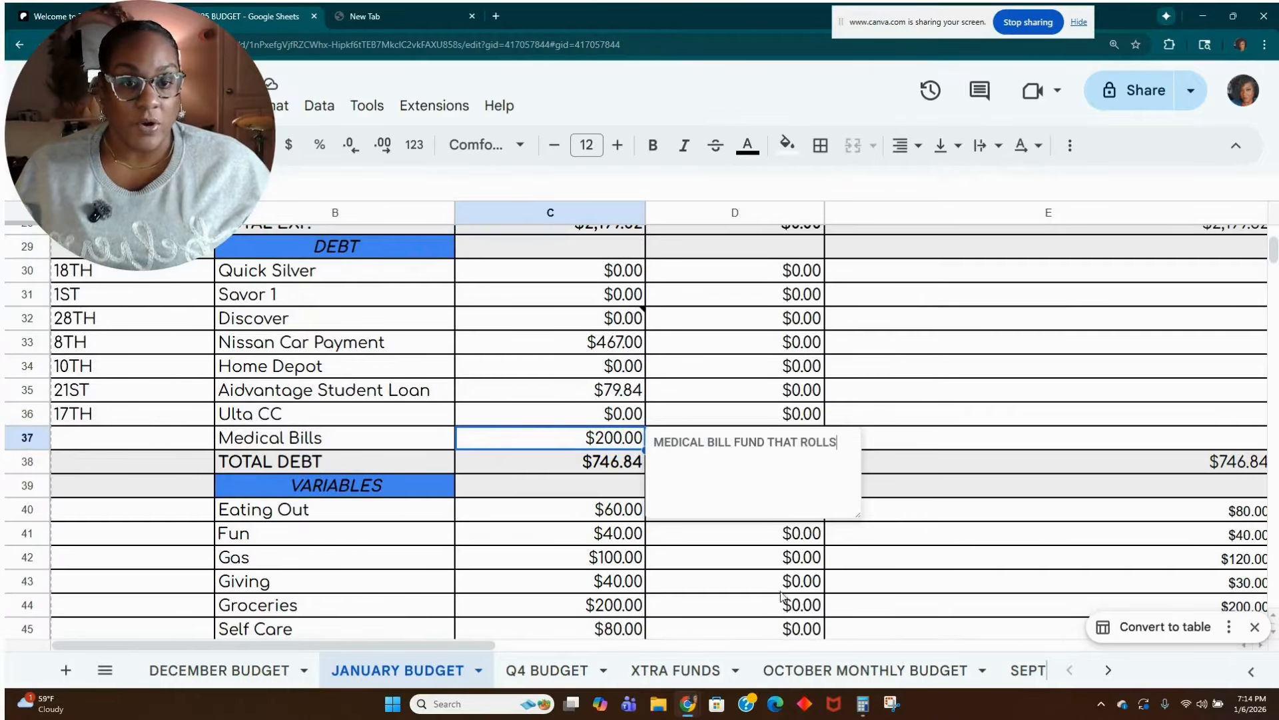
pyautogui.click(942, 442)
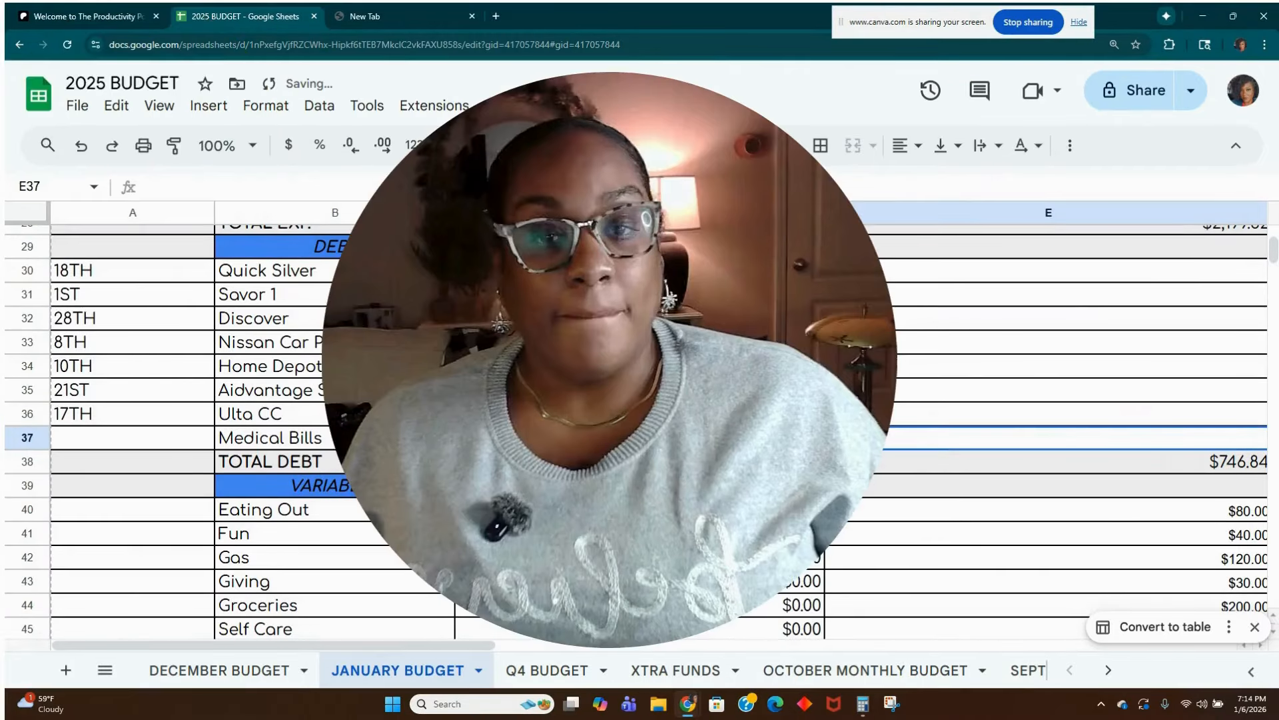
# Look over the budgeted medical bills, variables, sinking funds and savings amounts, ending at the remaining balance in cell C81.
pyautogui.click(612, 440)
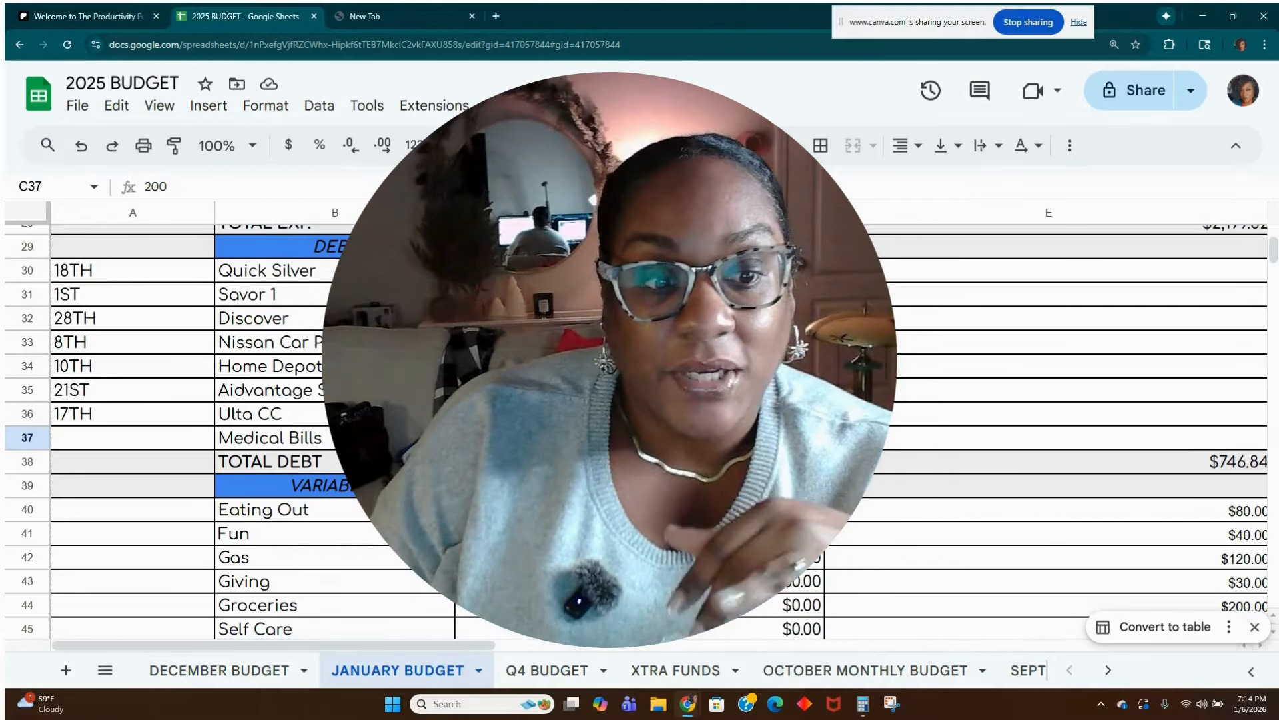
pyautogui.click(546, 605)
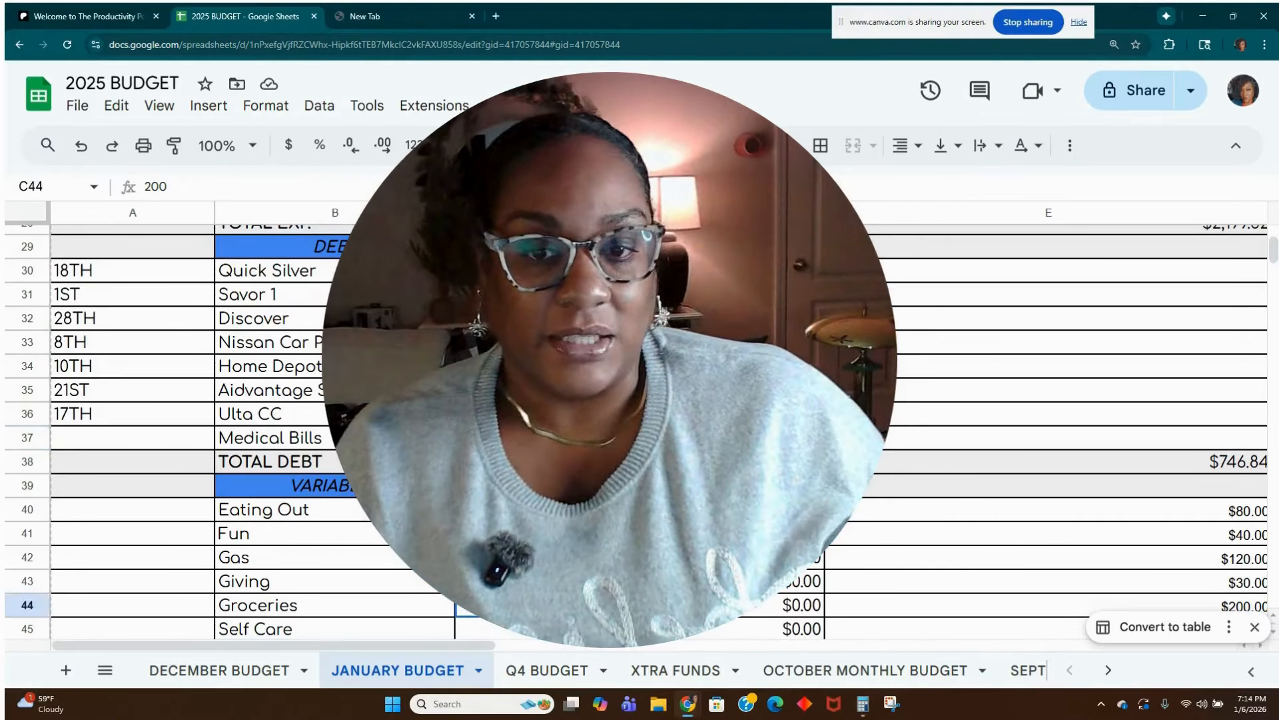
pyautogui.scroll(-2, 546, 605)
pyautogui.scroll(-1, 588, 587)
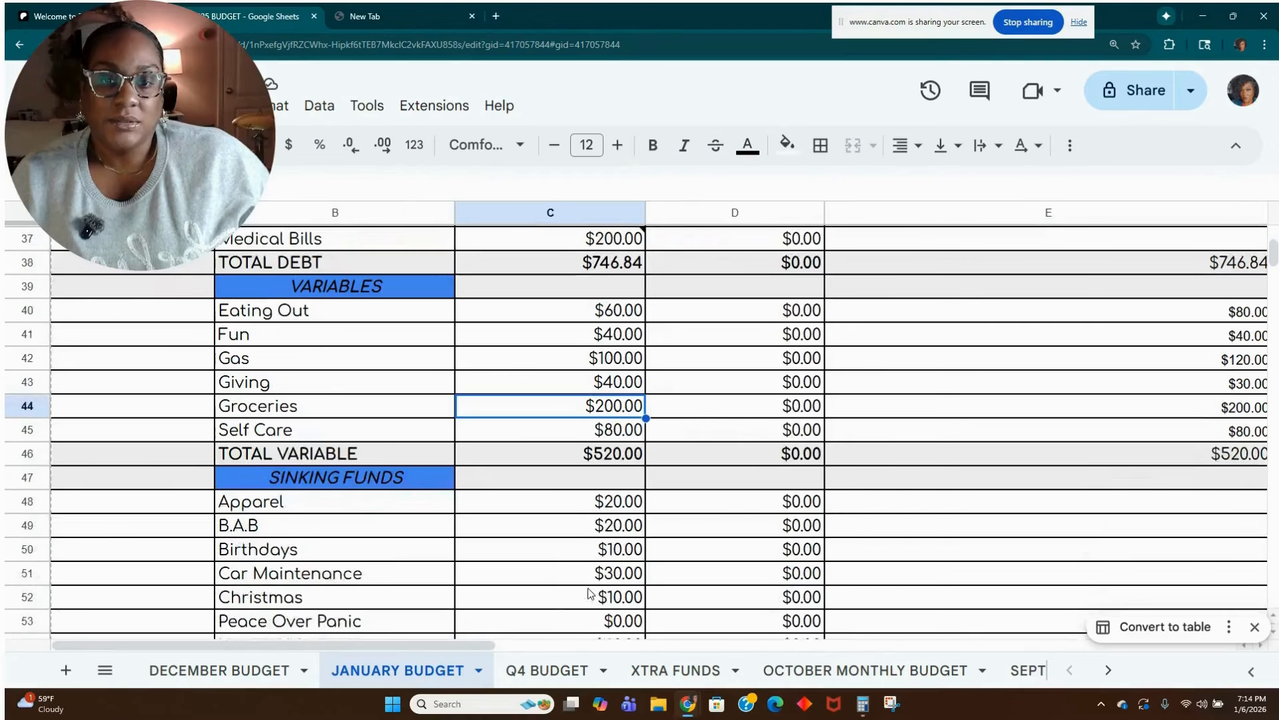
pyautogui.scroll(-1, 588, 588)
pyautogui.scroll(-5, 588, 588)
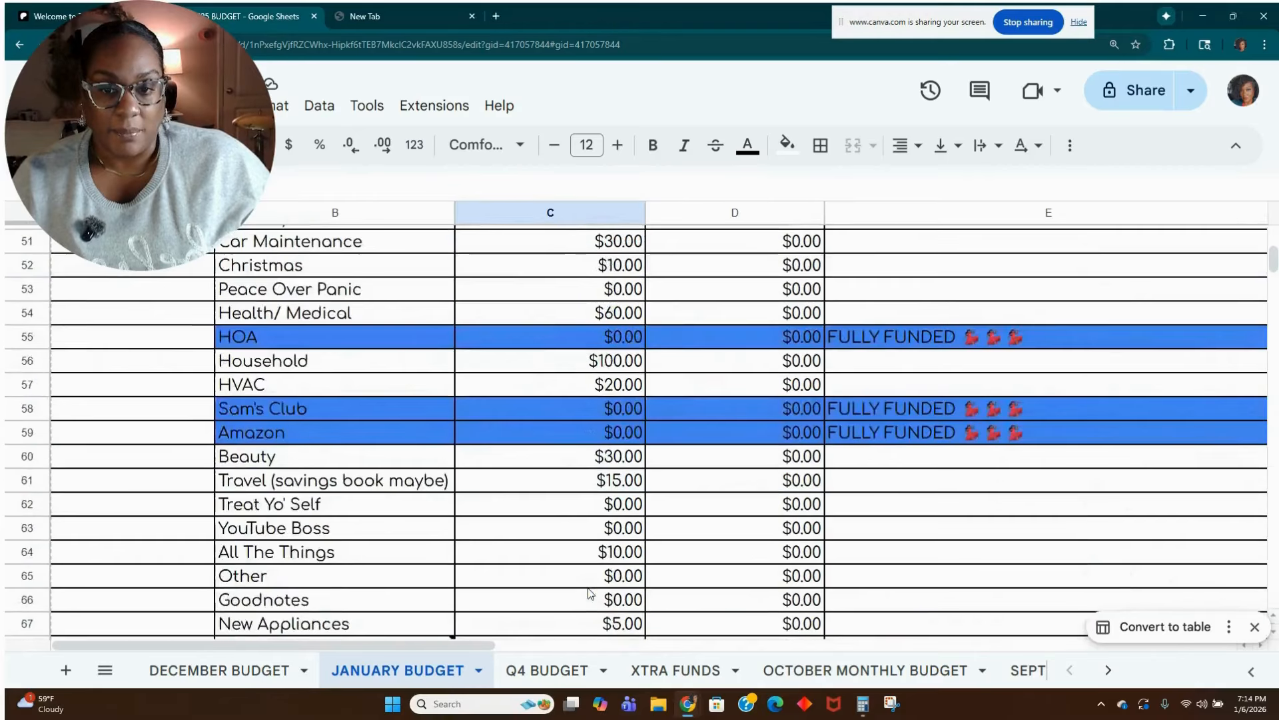
pyautogui.scroll(-4, 588, 587)
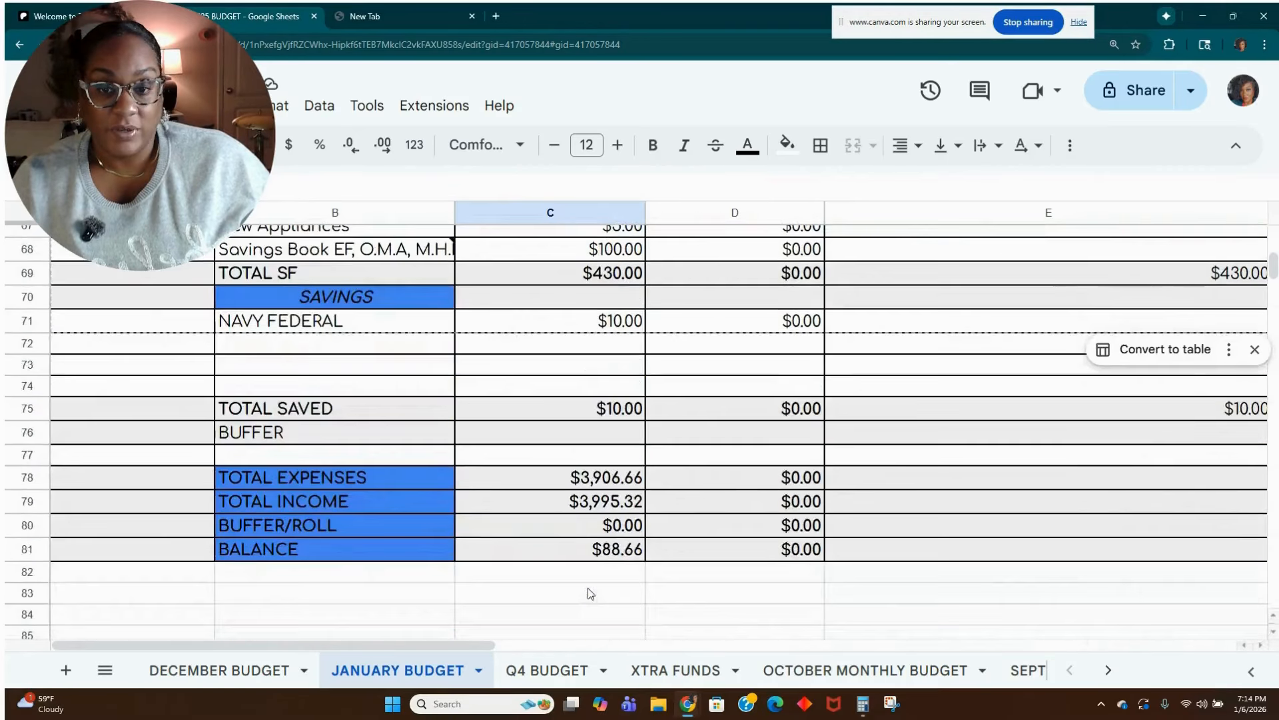
pyautogui.click(612, 570)
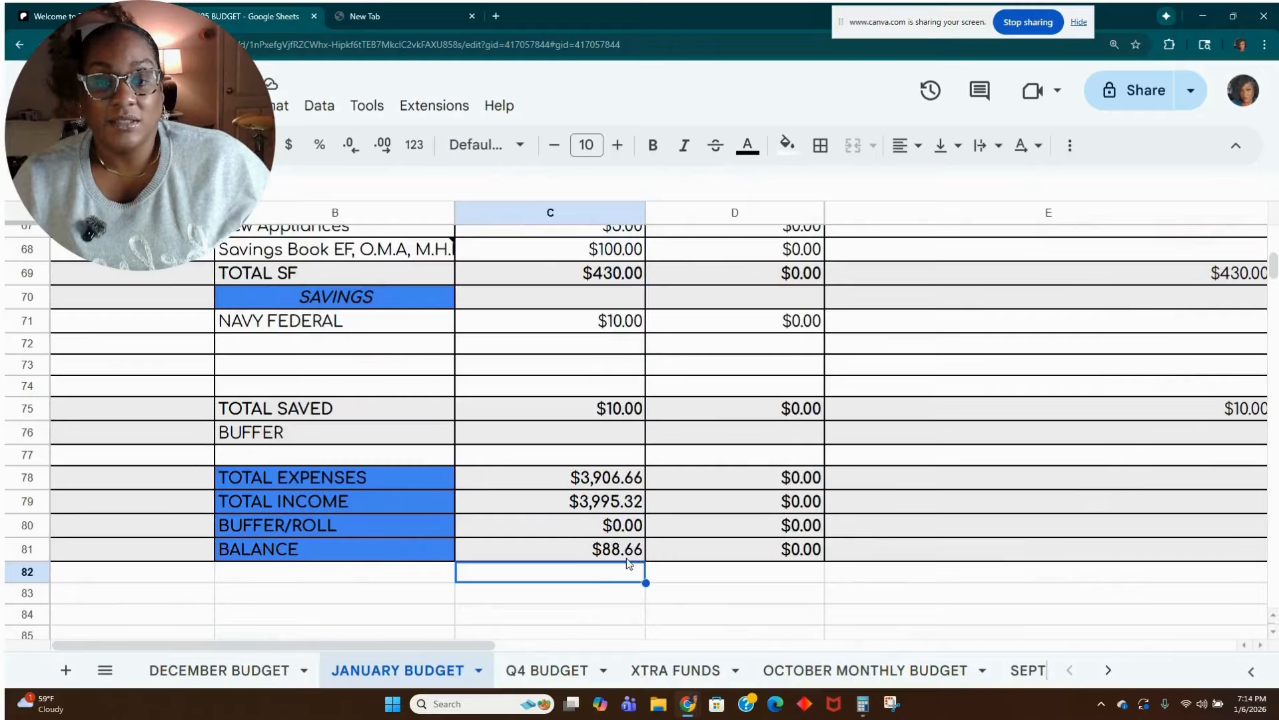
pyautogui.click(631, 558)
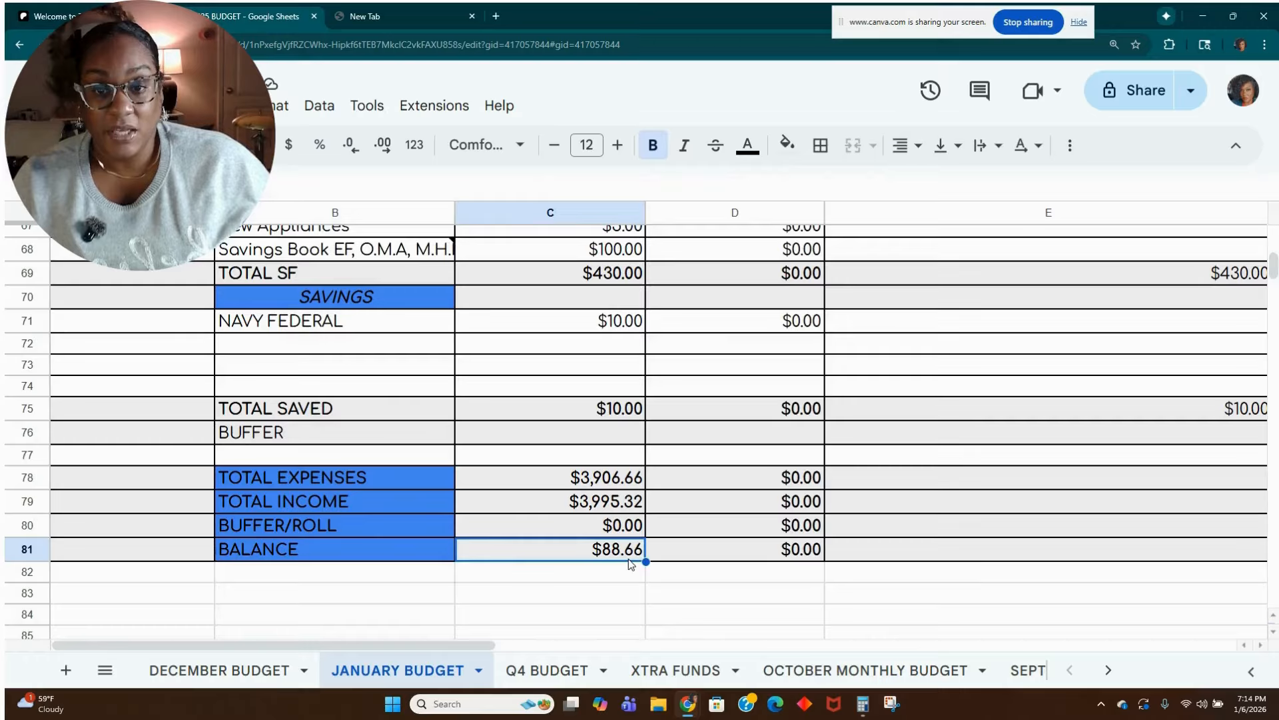
# Set the budgeted Savings Book sinking fund amount in cell C68 to 140 and check the remaining balance.
pyautogui.scroll(4, 629, 559)
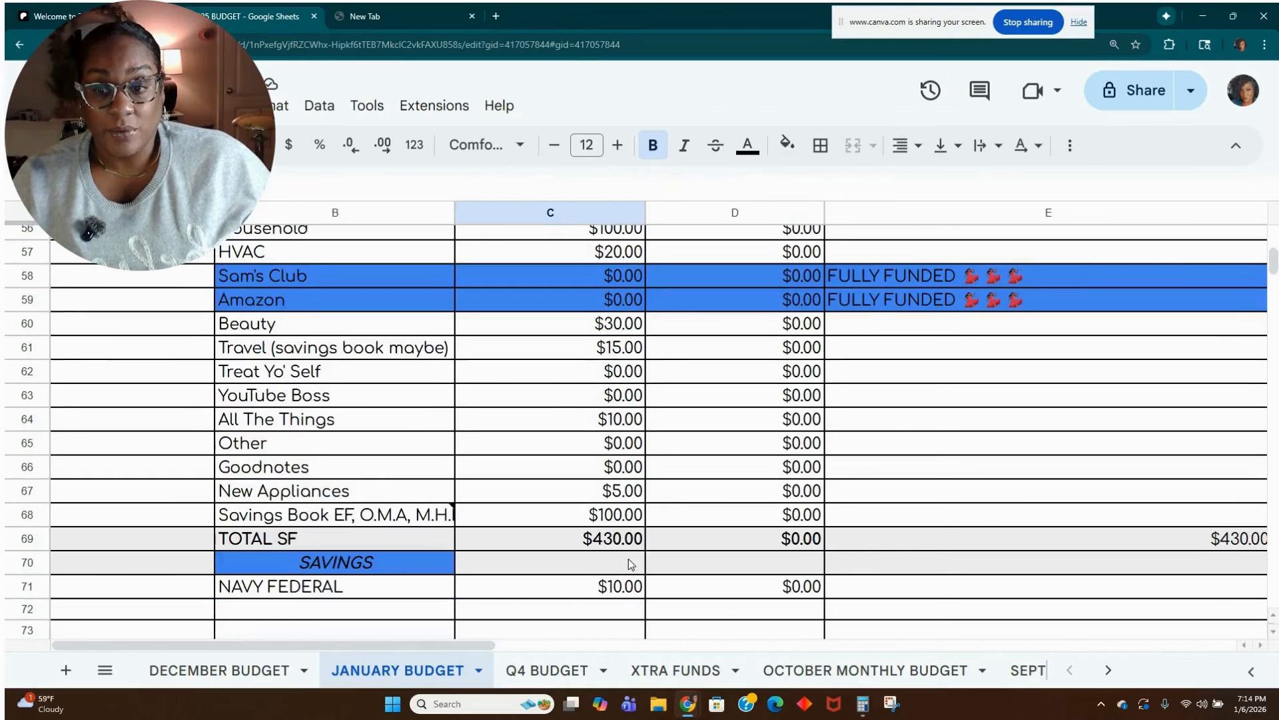
pyautogui.scroll(1, 630, 563)
pyautogui.scroll(-4, 629, 563)
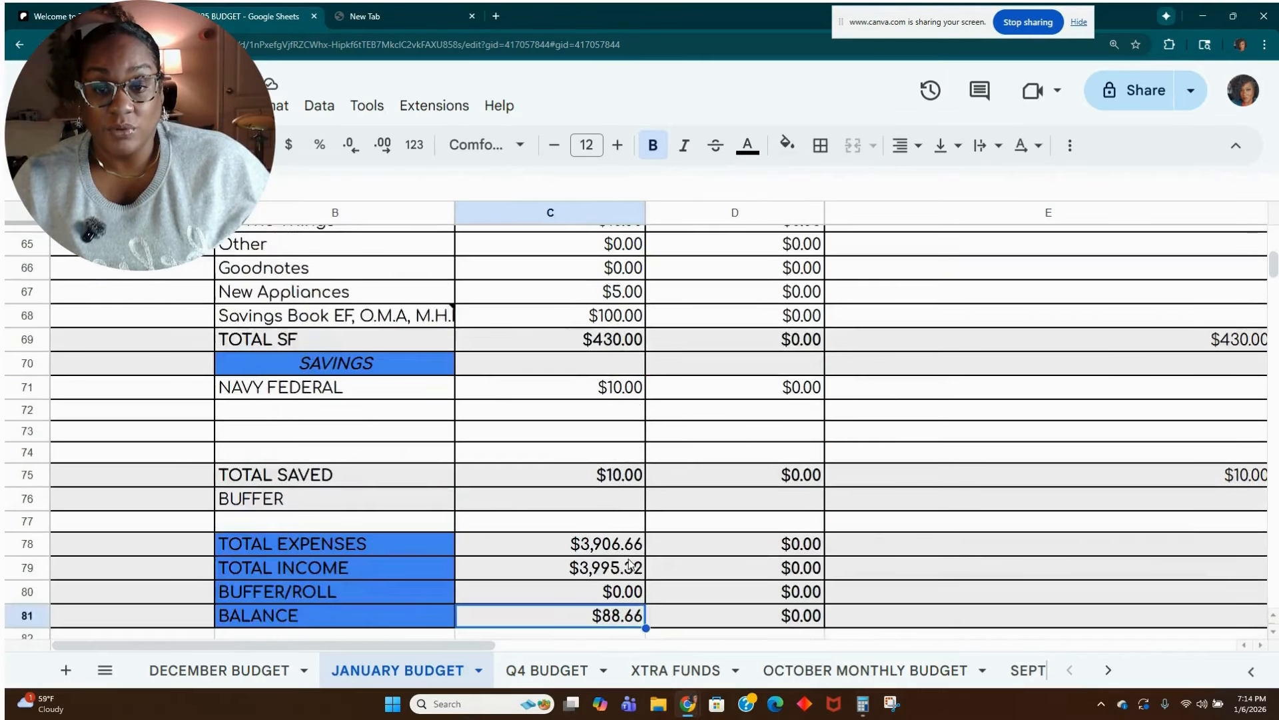
pyautogui.scroll(-1, 630, 565)
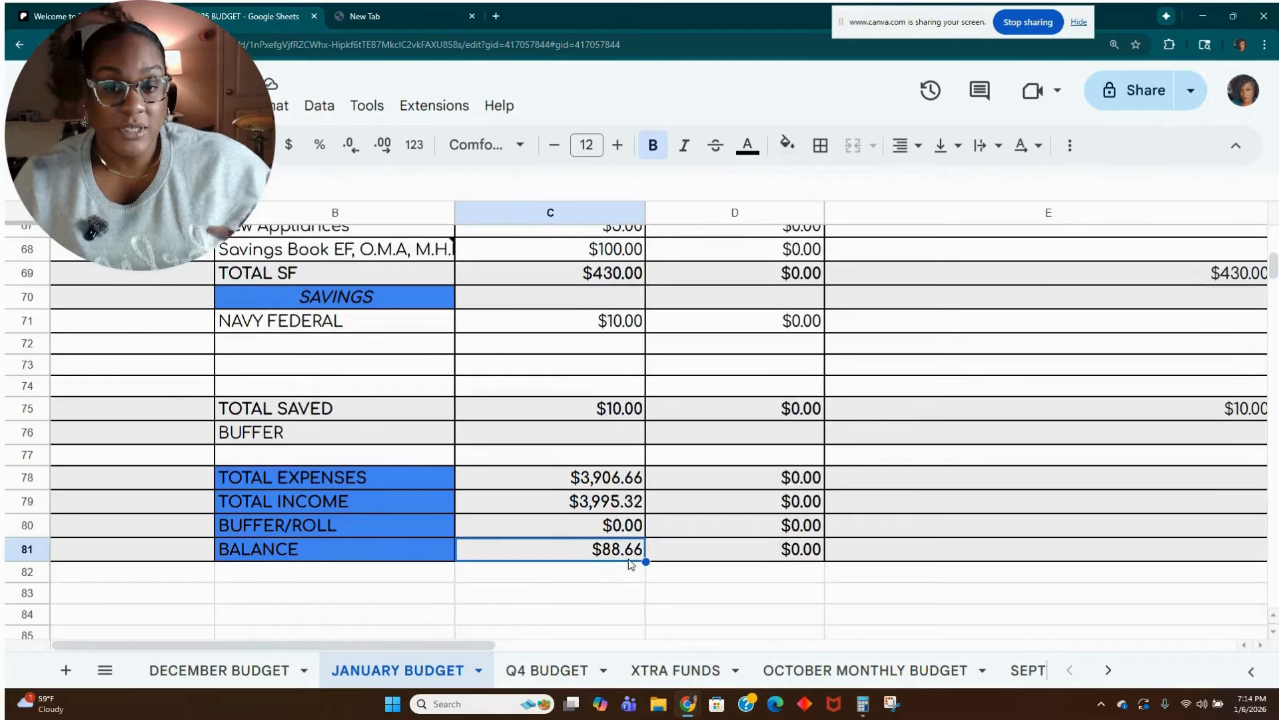
pyautogui.scroll(1, 629, 564)
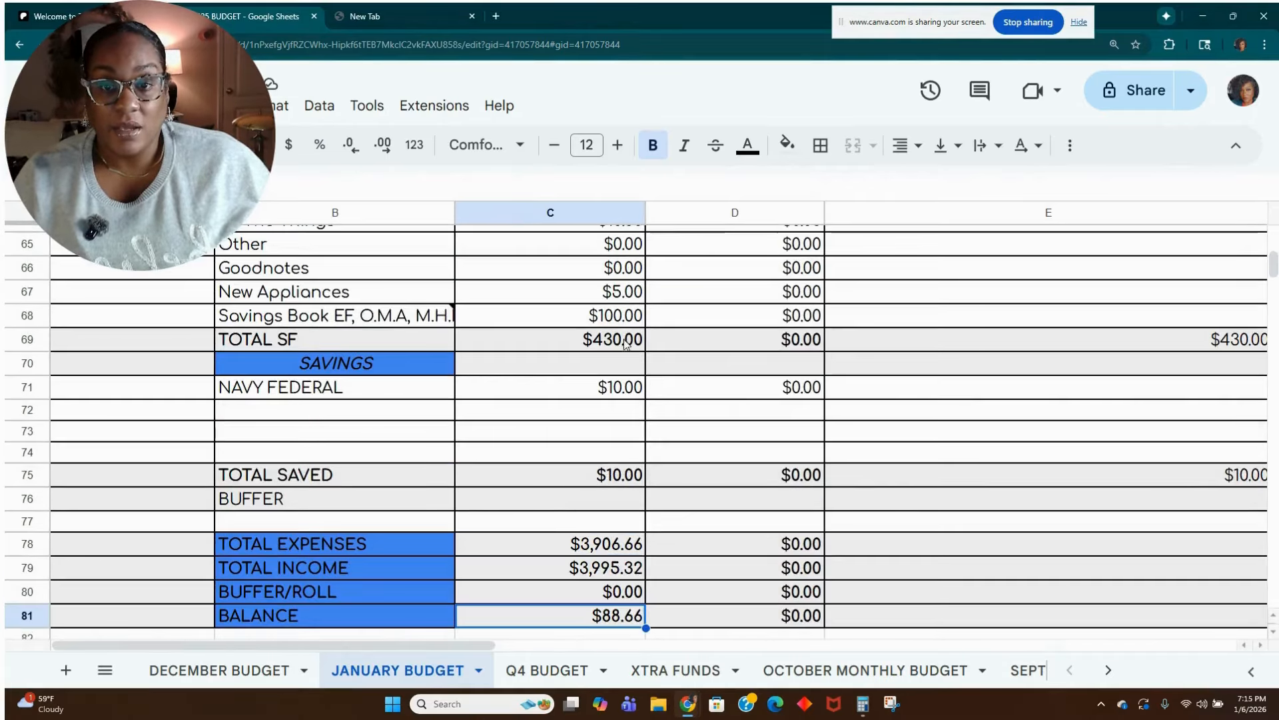
pyautogui.click(633, 327)
pyautogui.write('140.0')
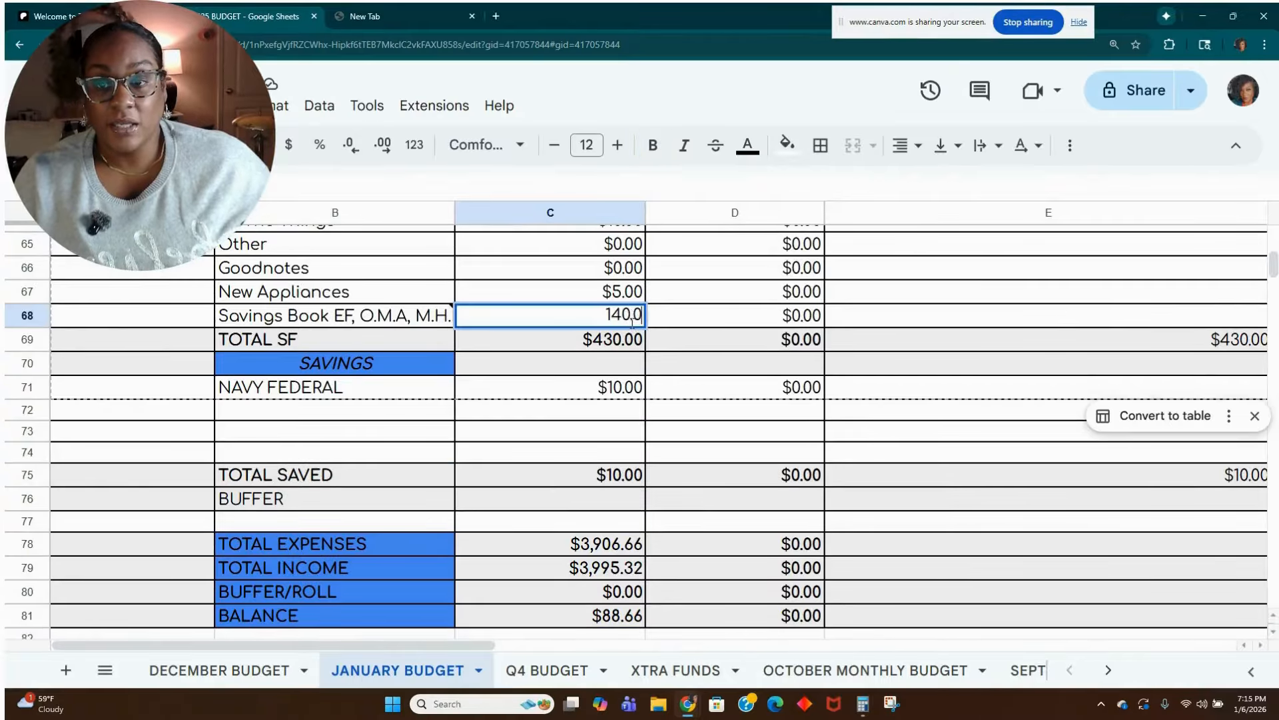
pyautogui.write('0')
pyautogui.press('Tab')
pyautogui.scroll(-1, 629, 586)
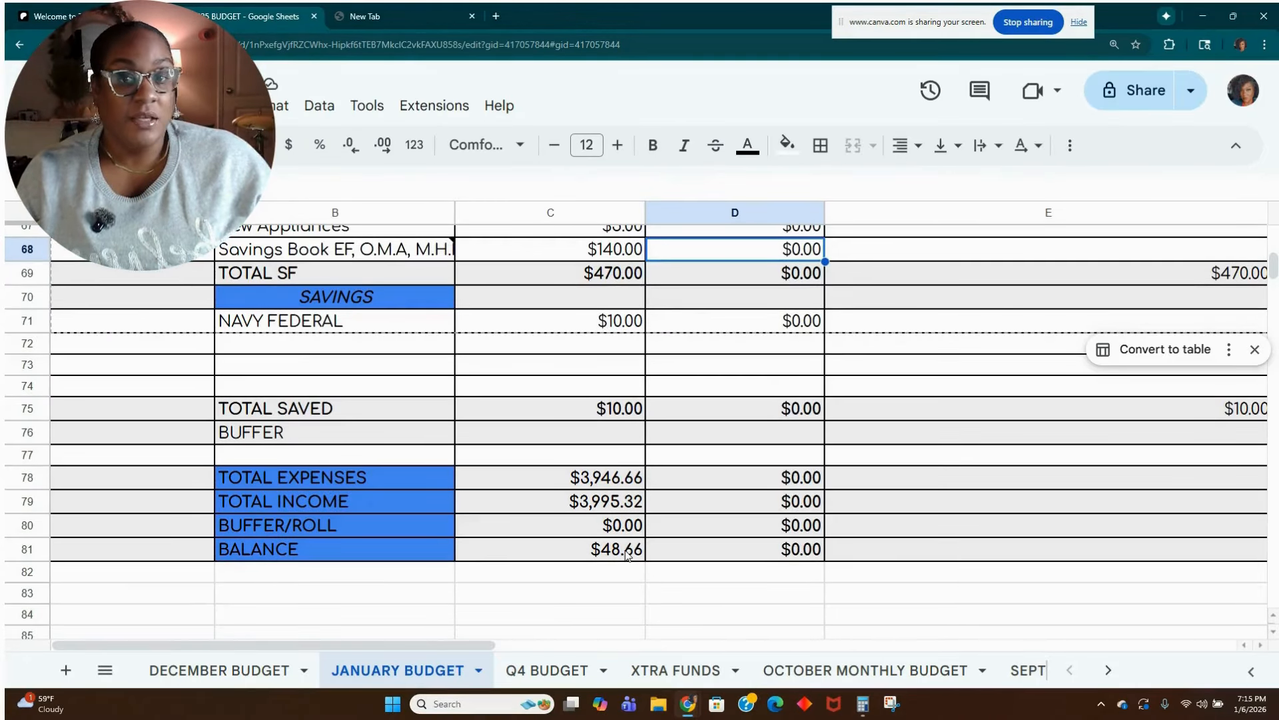
# Review the January income, expenses and debt sections, including the note on the cell phone amount.
pyautogui.scroll(15, 626, 553)
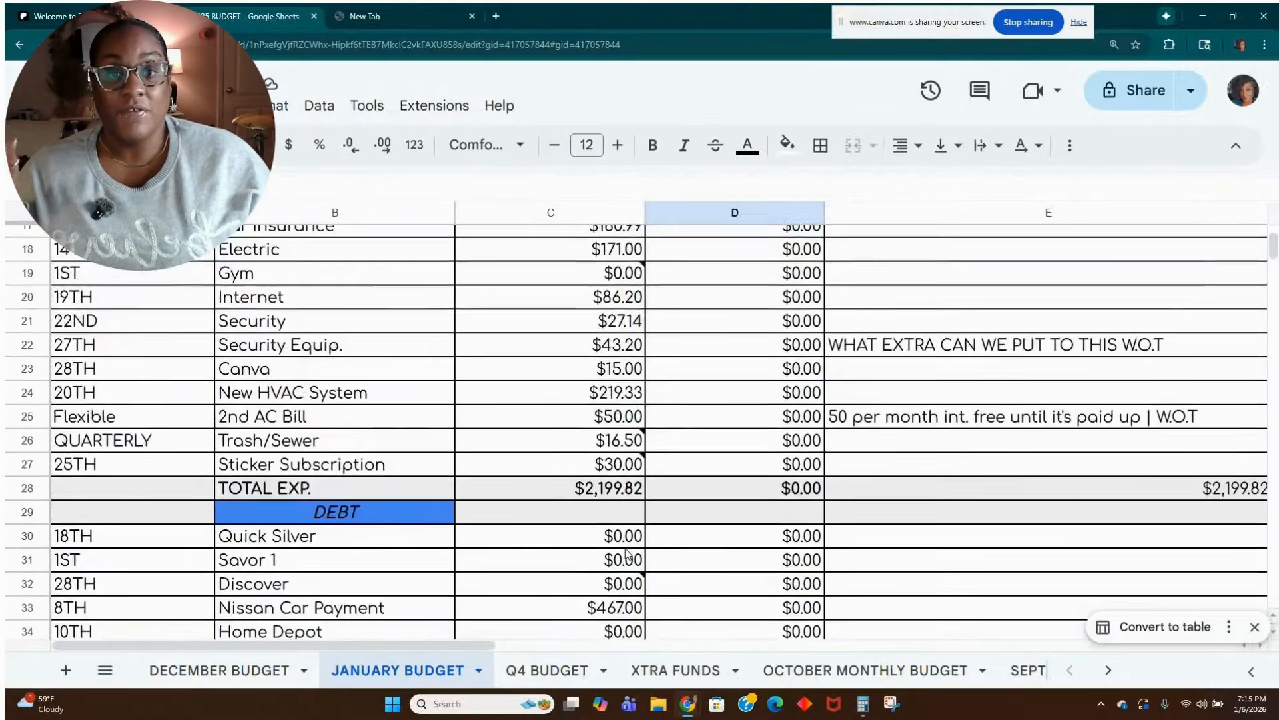
pyautogui.scroll(5, 627, 553)
pyautogui.scroll(-1, 589, 453)
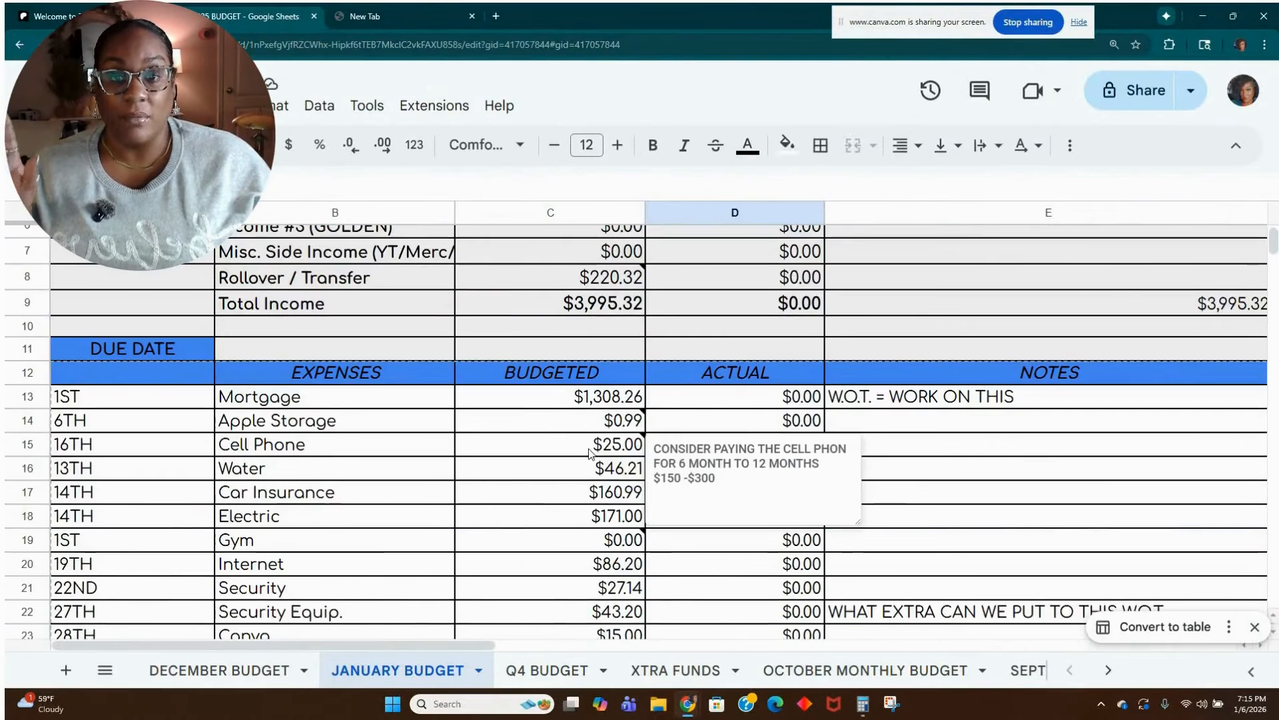
pyautogui.scroll(2, 589, 453)
pyautogui.scroll(-5, 589, 453)
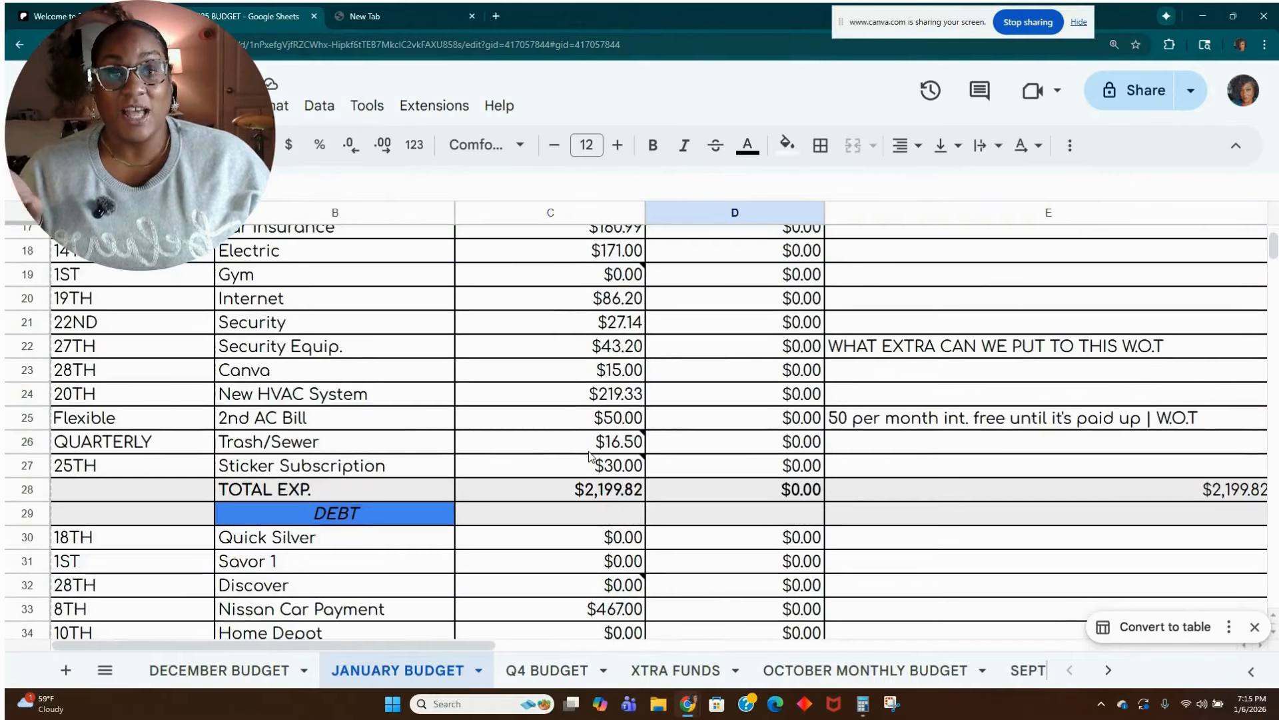
pyautogui.scroll(-3, 589, 455)
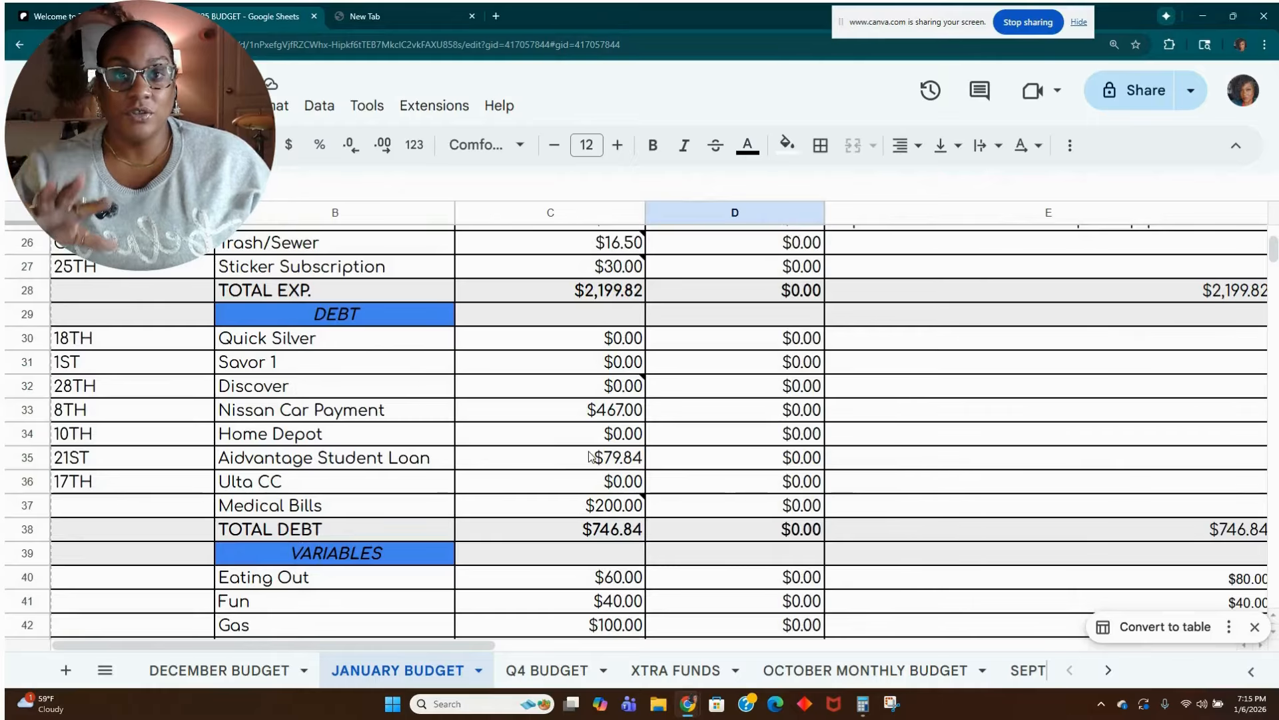
pyautogui.scroll(6, 589, 455)
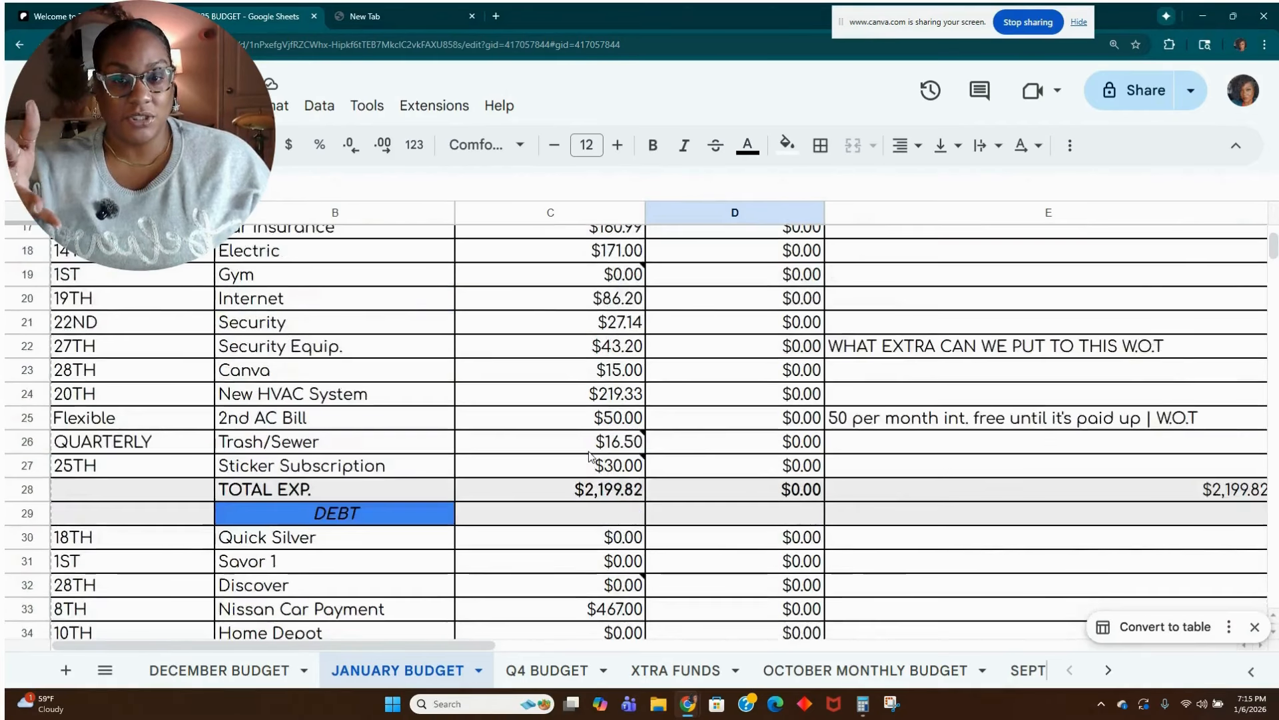
pyautogui.scroll(2, 589, 456)
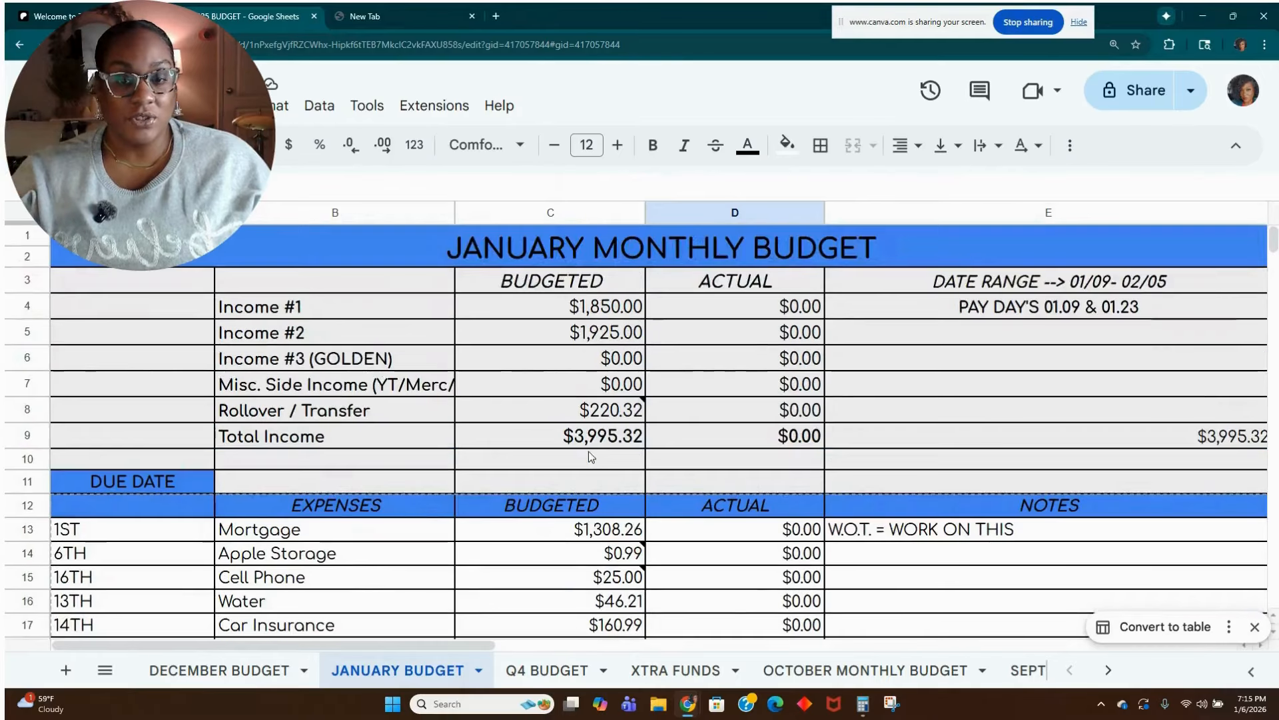
pyautogui.scroll(1, 589, 456)
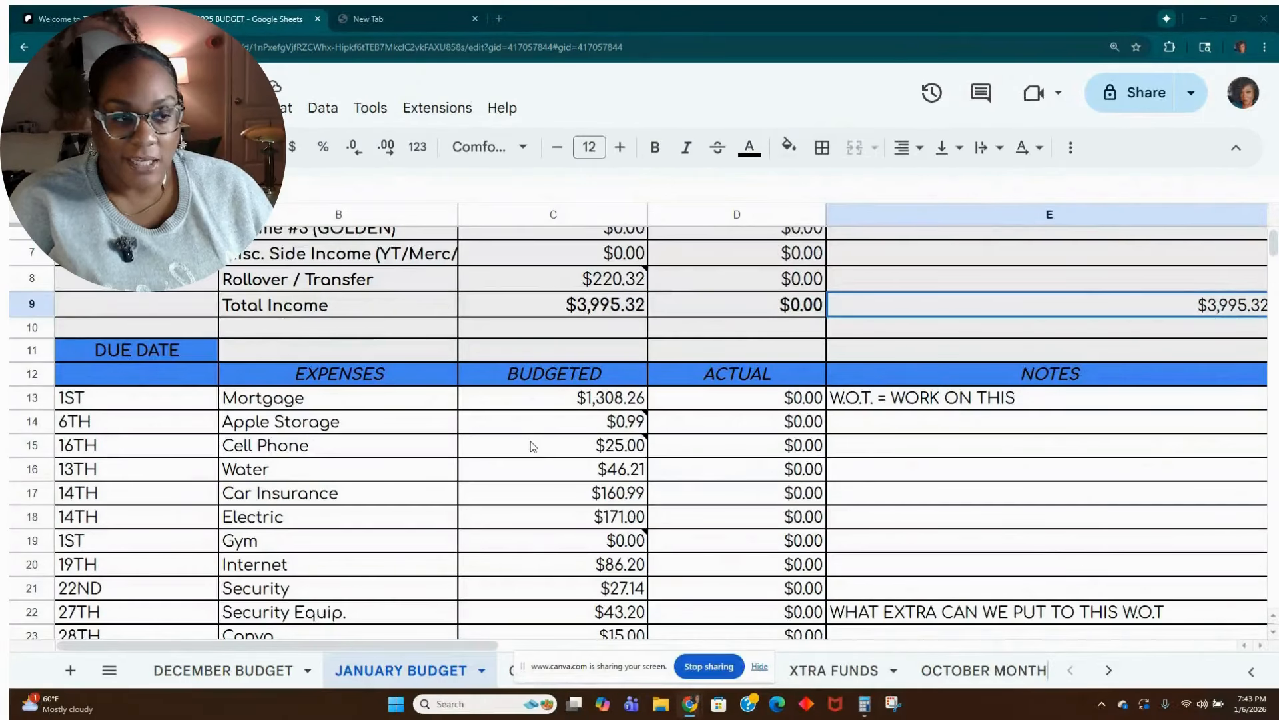
# Go through the whole January budget from income down to the sinking funds, checking the Discover and Home Depot debt amounts.
pyautogui.moveTo(533, 447)
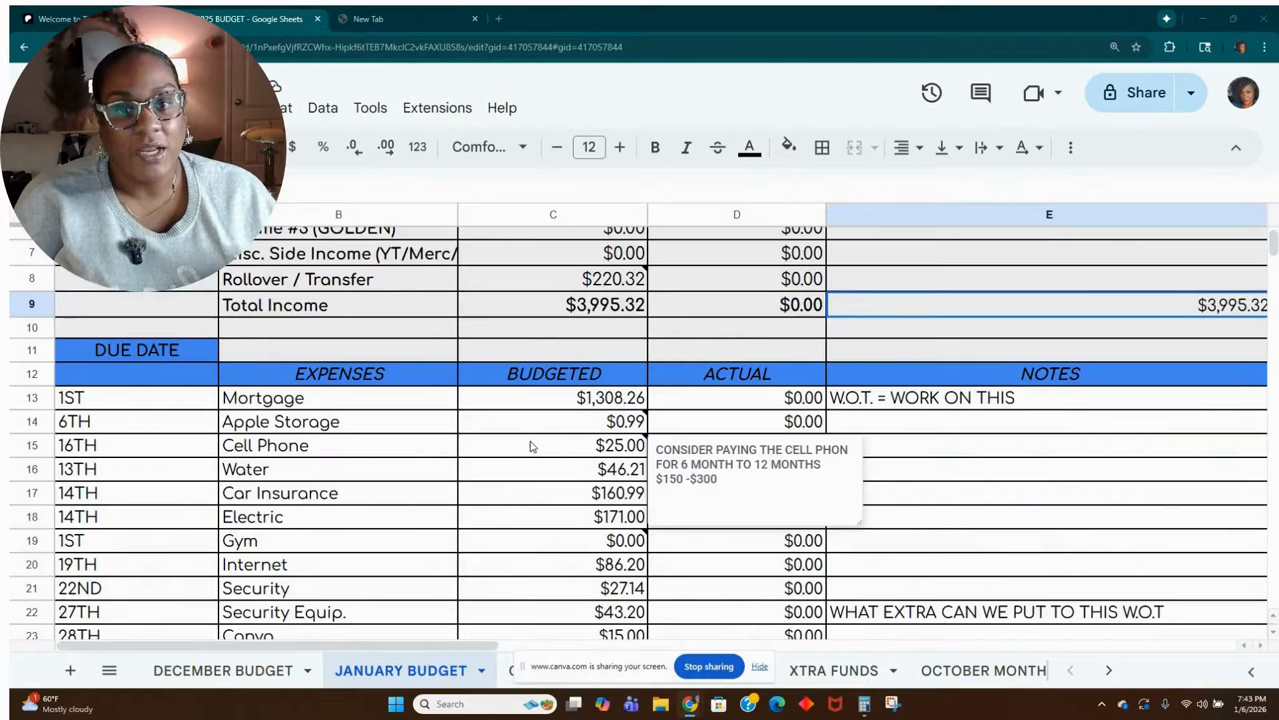
pyautogui.scroll(3, 560, 433)
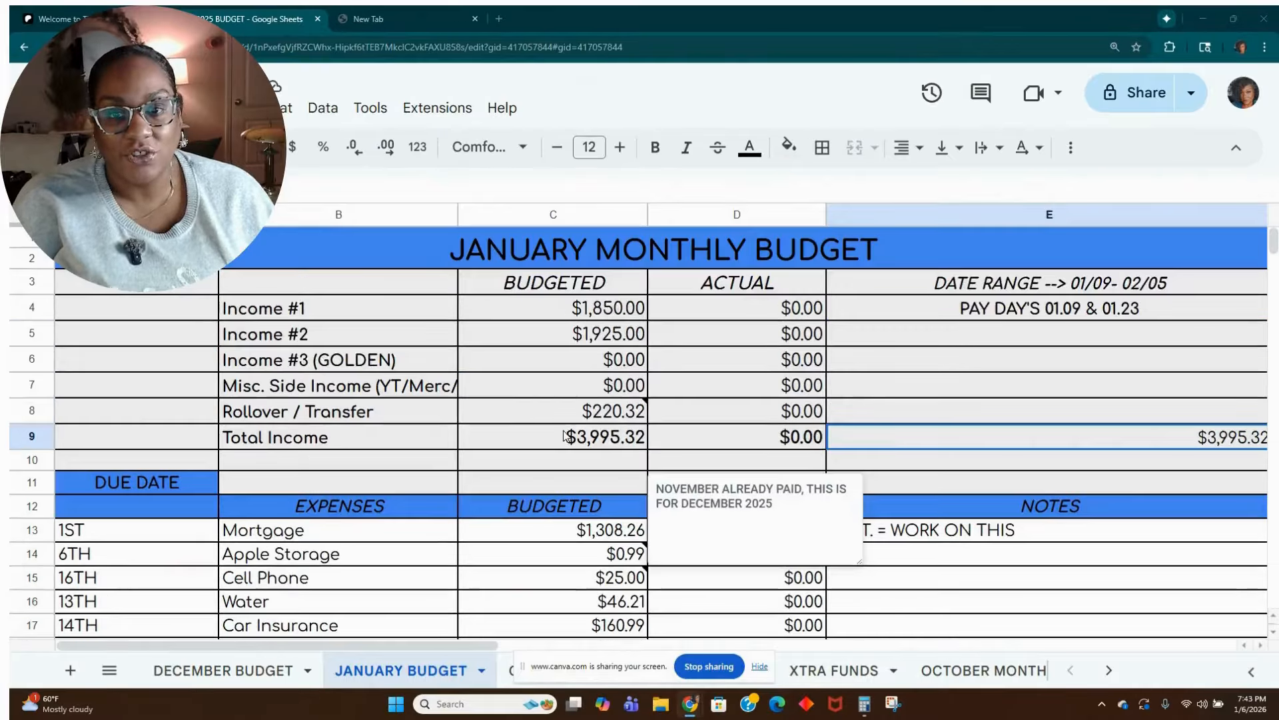
pyautogui.scroll(-1, 563, 437)
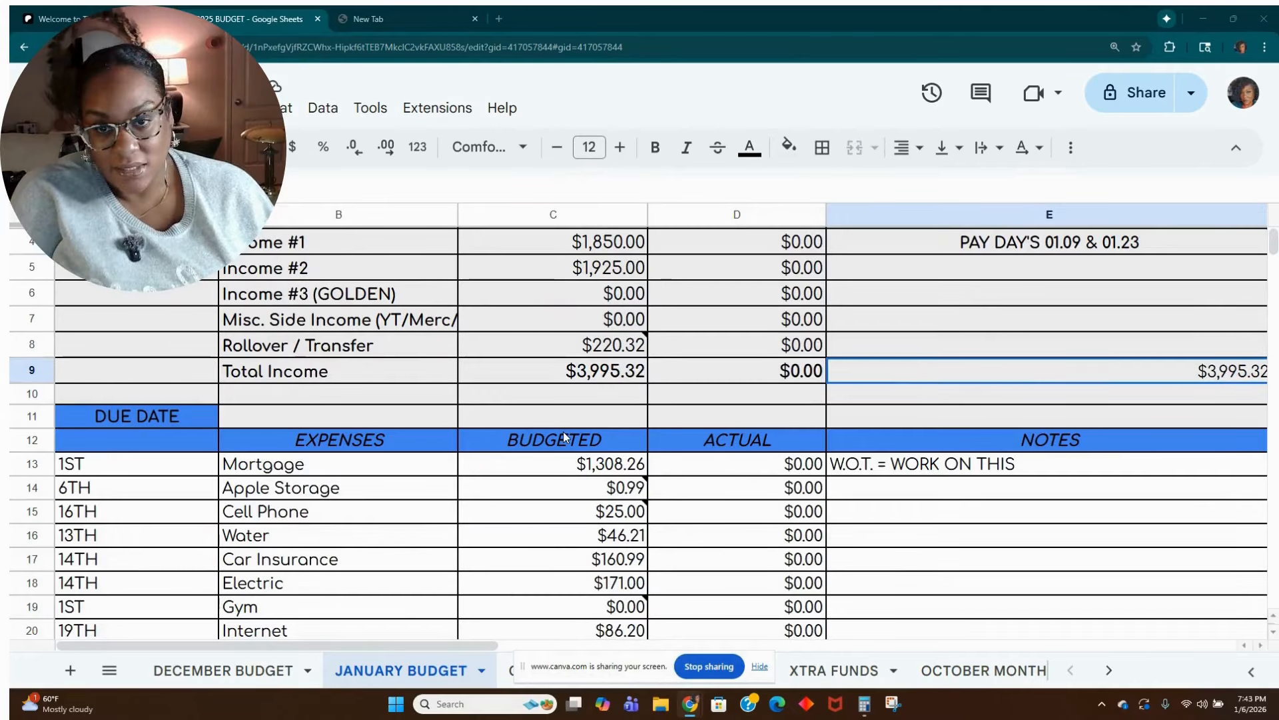
pyautogui.scroll(2, 563, 431)
pyautogui.scroll(-3, 564, 440)
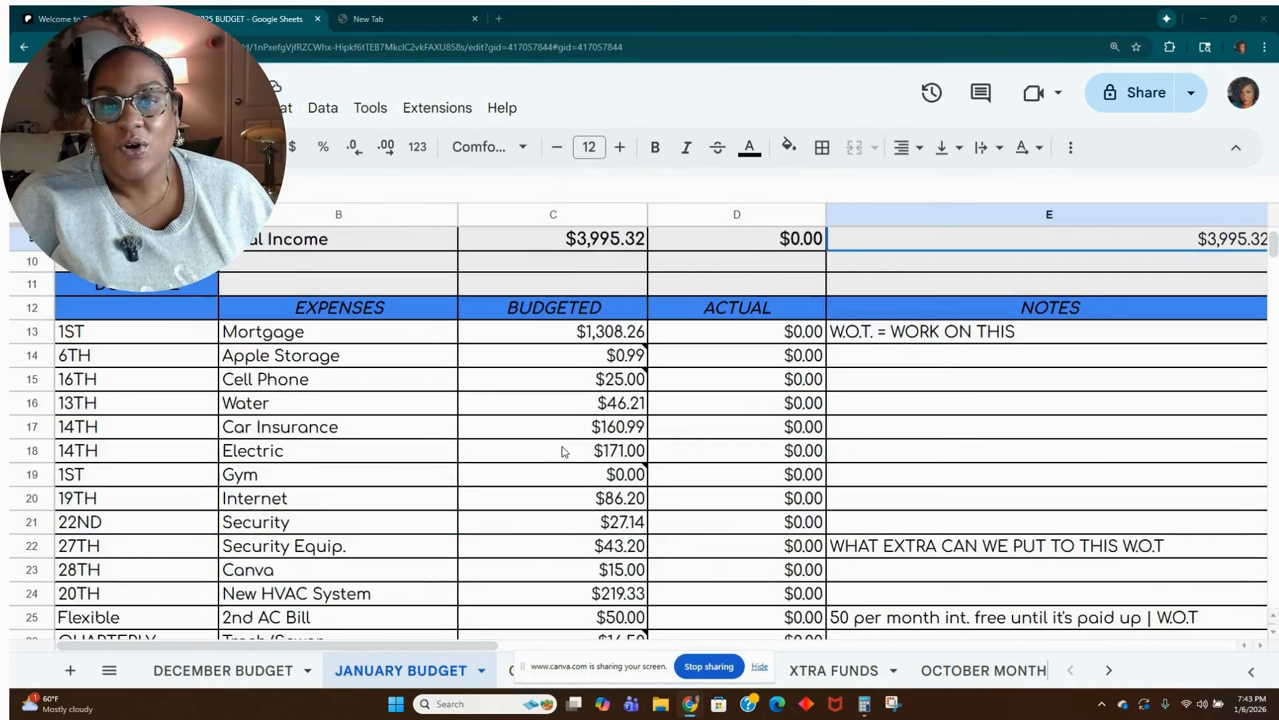
pyautogui.scroll(-6, 565, 451)
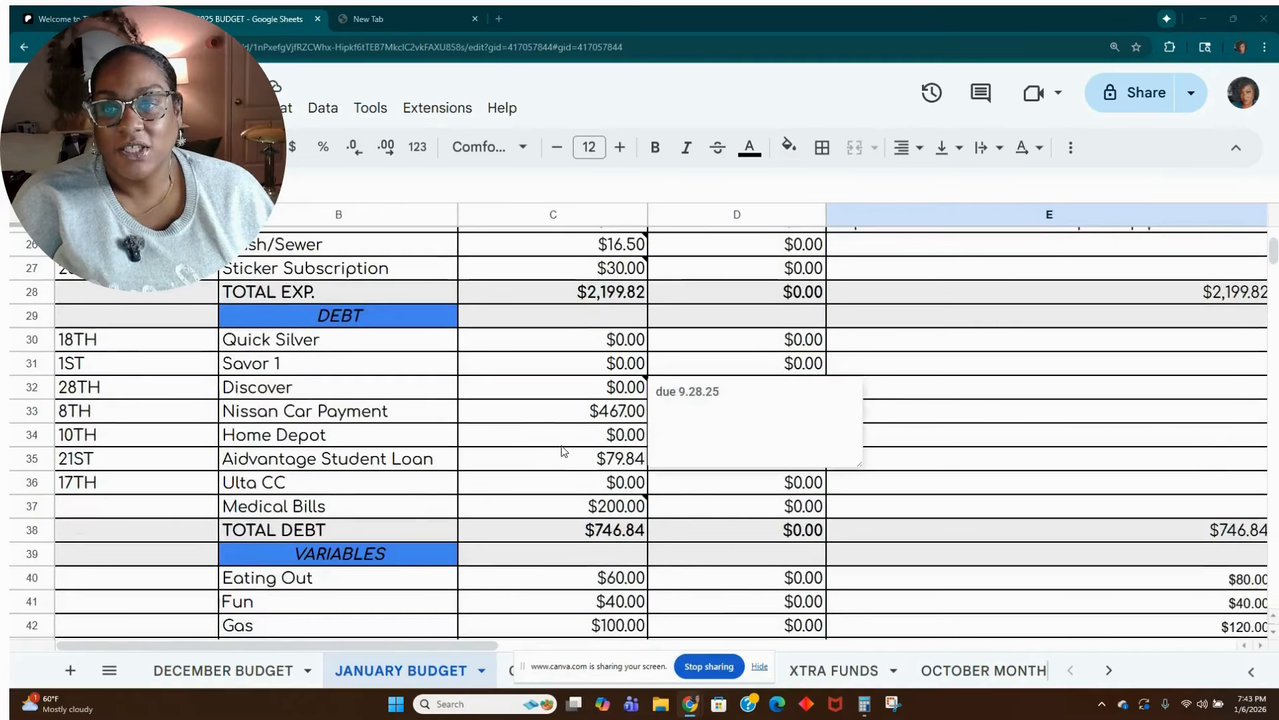
pyautogui.scroll(-1, 586, 412)
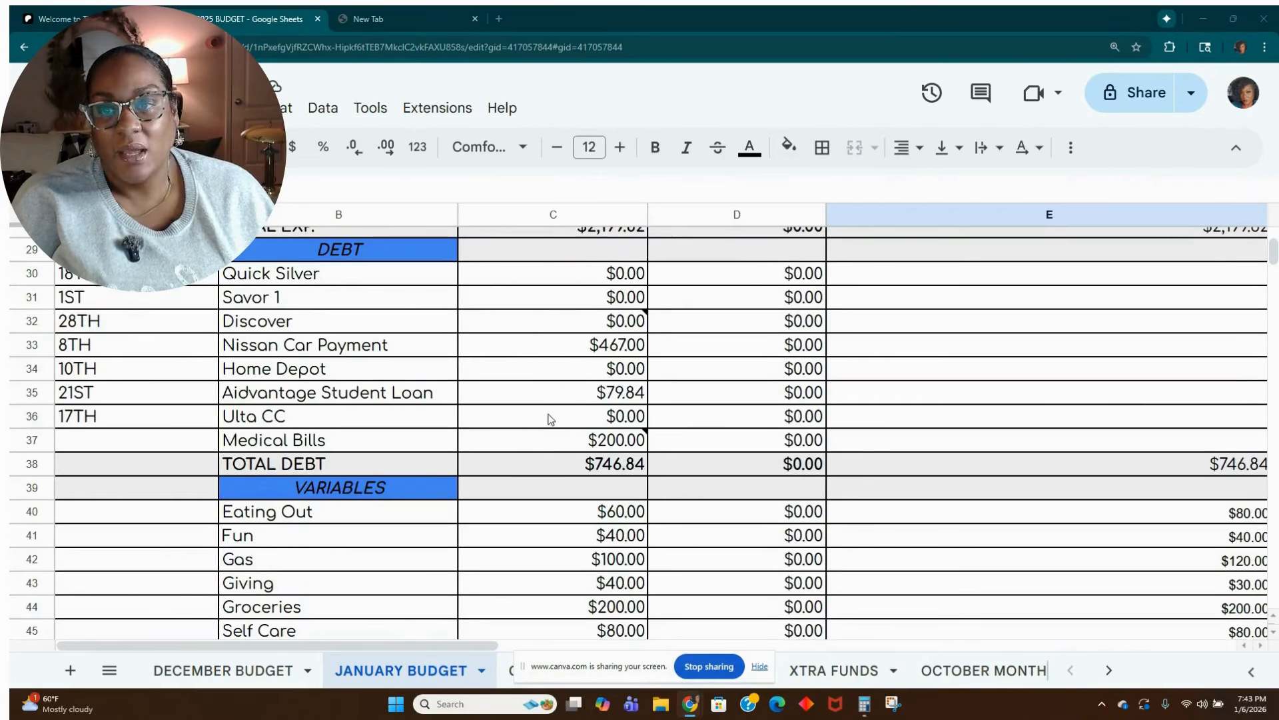
pyautogui.click(620, 325)
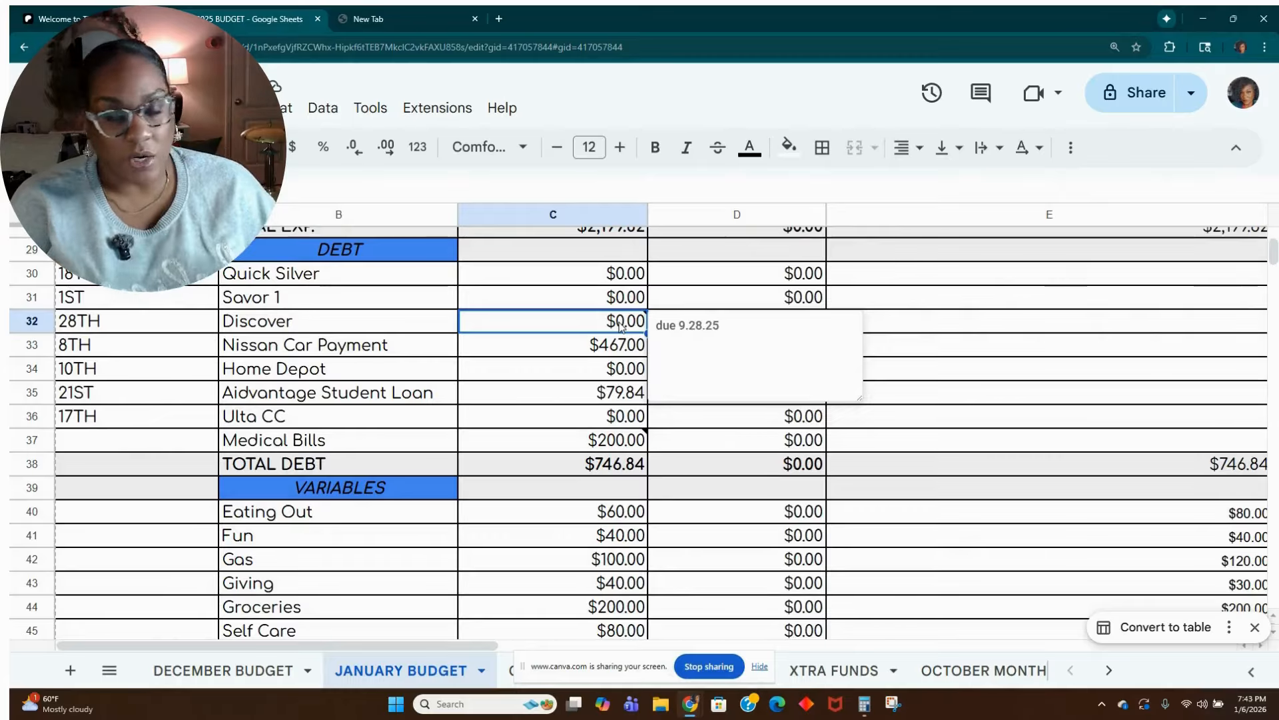
pyautogui.click(605, 369)
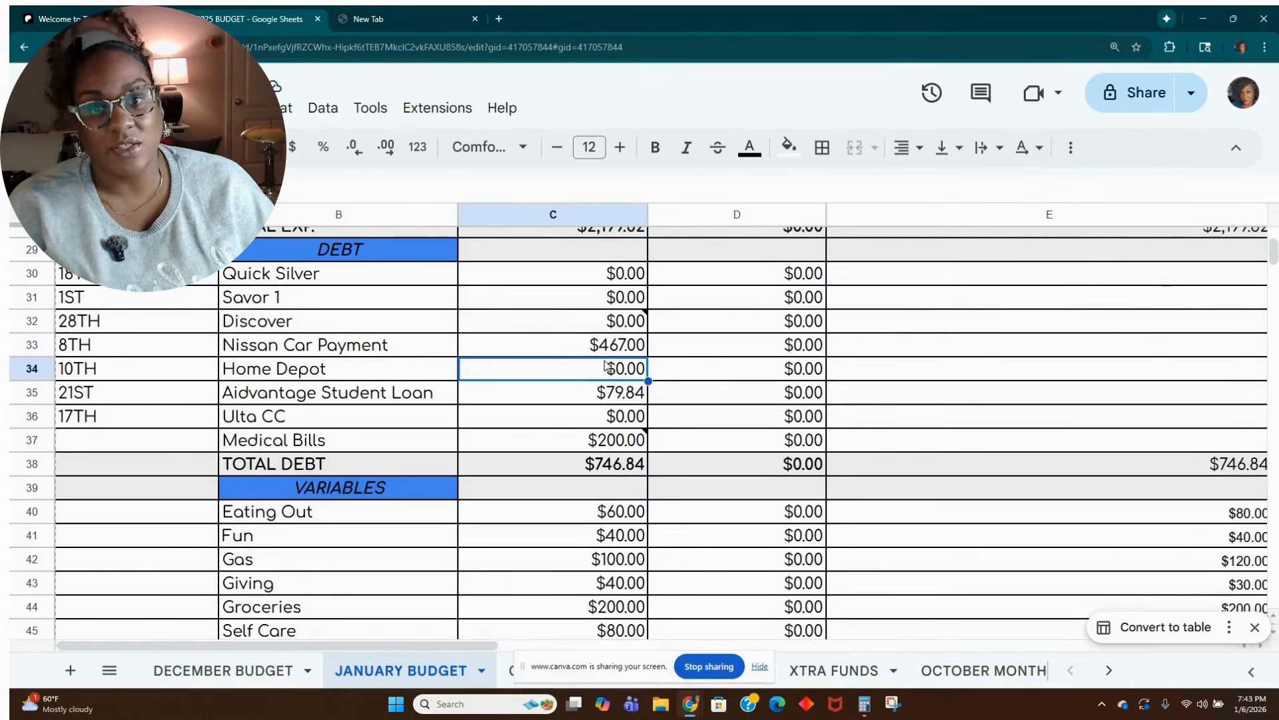
pyautogui.click(599, 325)
pyautogui.scroll(-1, 557, 421)
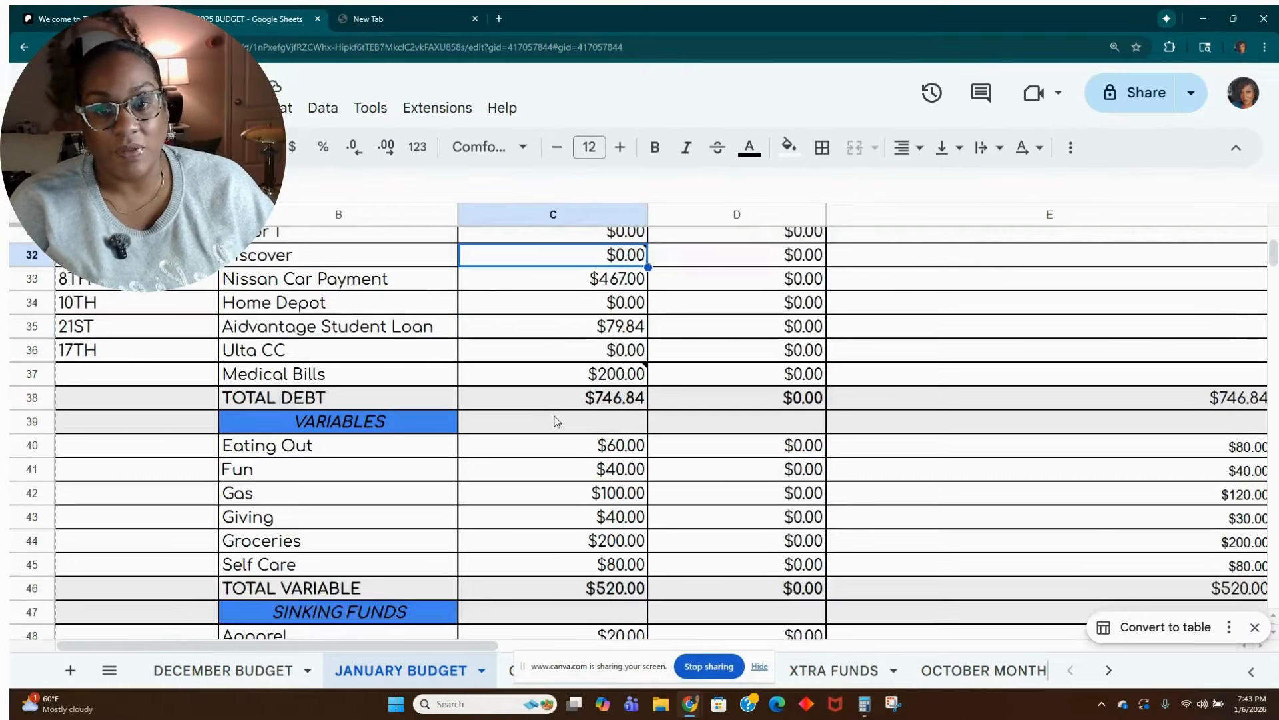
pyautogui.scroll(-5, 556, 421)
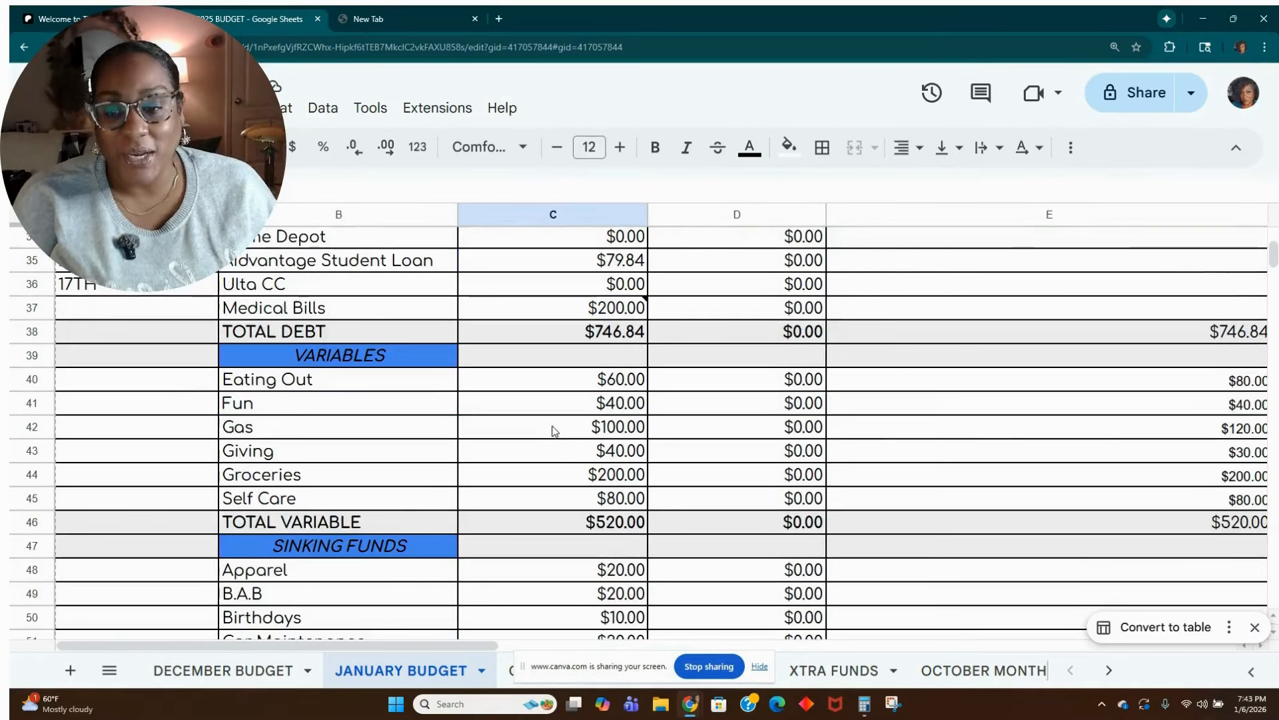
pyautogui.scroll(-1, 552, 428)
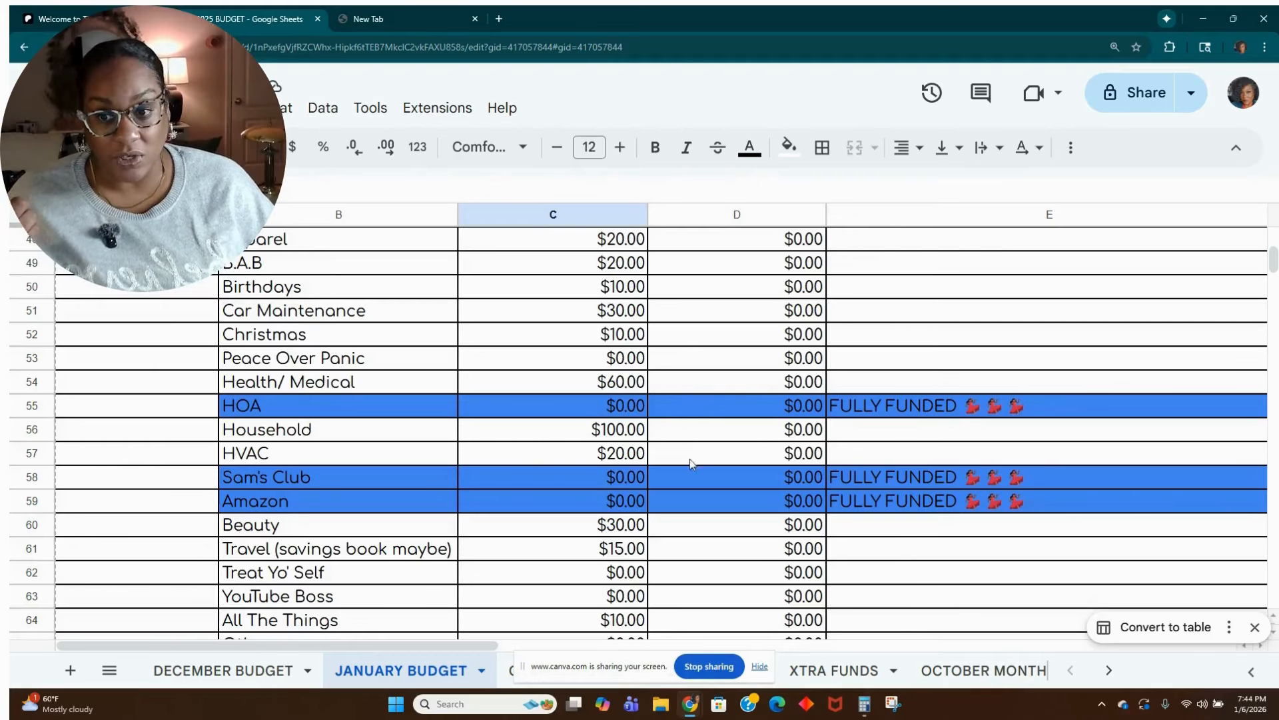
# Select the budgeted Sam's Club amount in cell C58, switch to Calculator and divide 50 by 12.
pyautogui.click(481, 477)
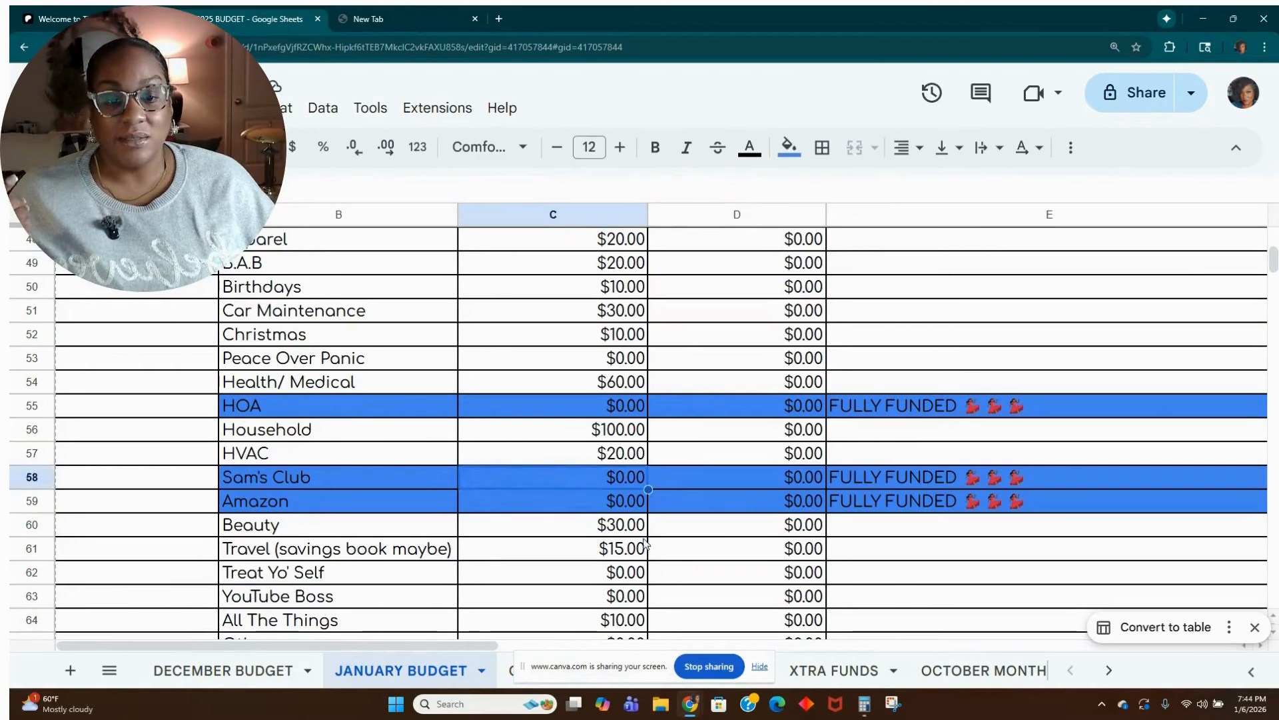
pyautogui.click(857, 707)
pyautogui.write('50')
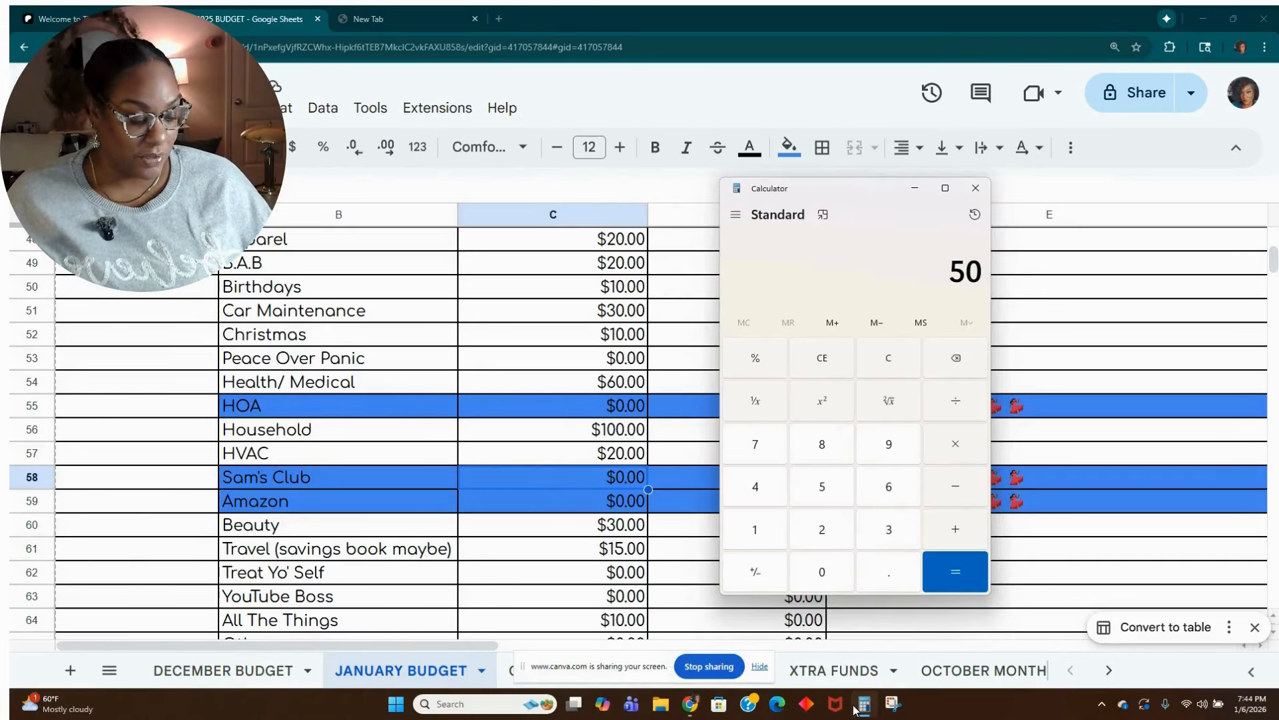
pyautogui.press('/')
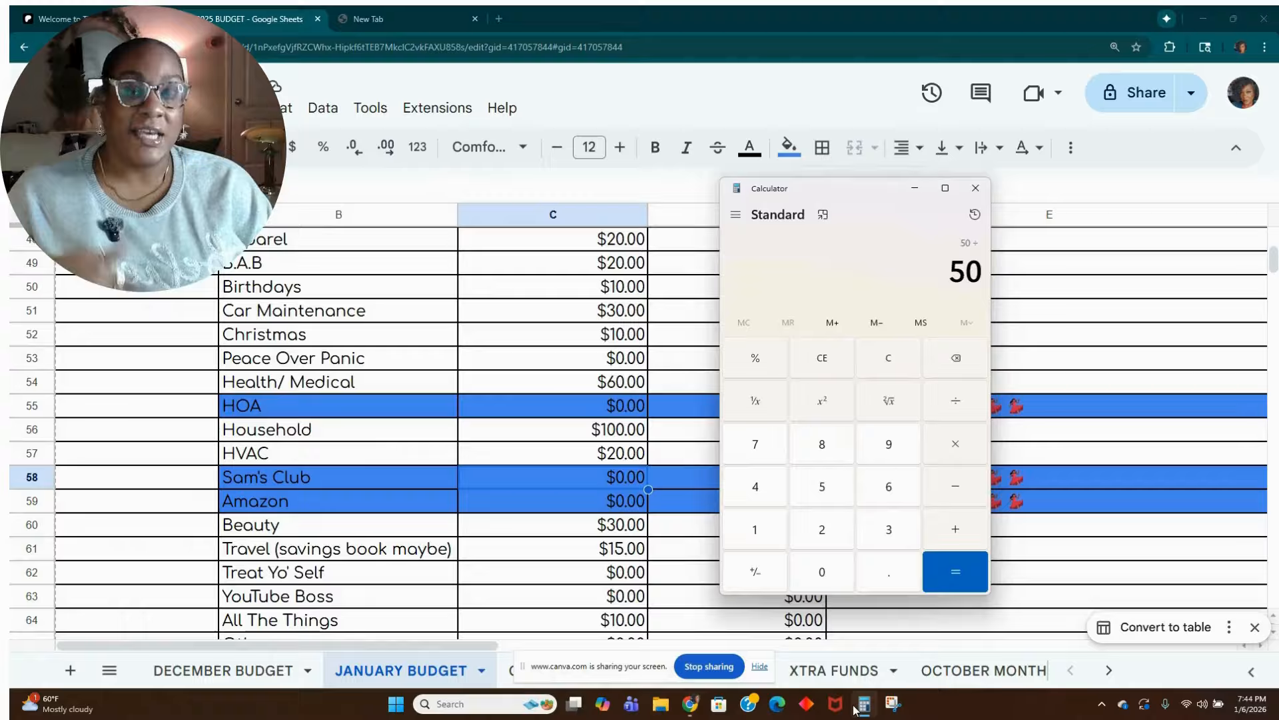
pyautogui.write('12')
pyautogui.press('Return')
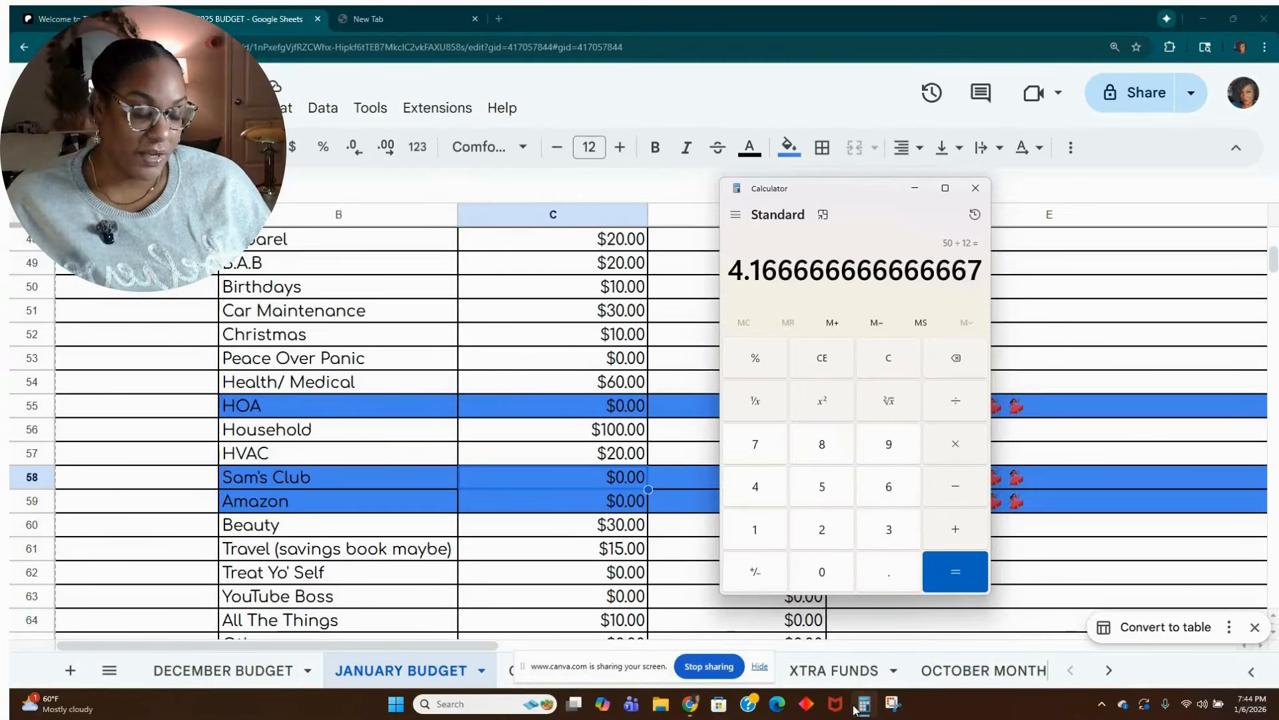
# Clear the Calculator result, return to the sheet and set the budgeted Sam's Club amount in cell C58 to 5.
pyautogui.click(883, 366)
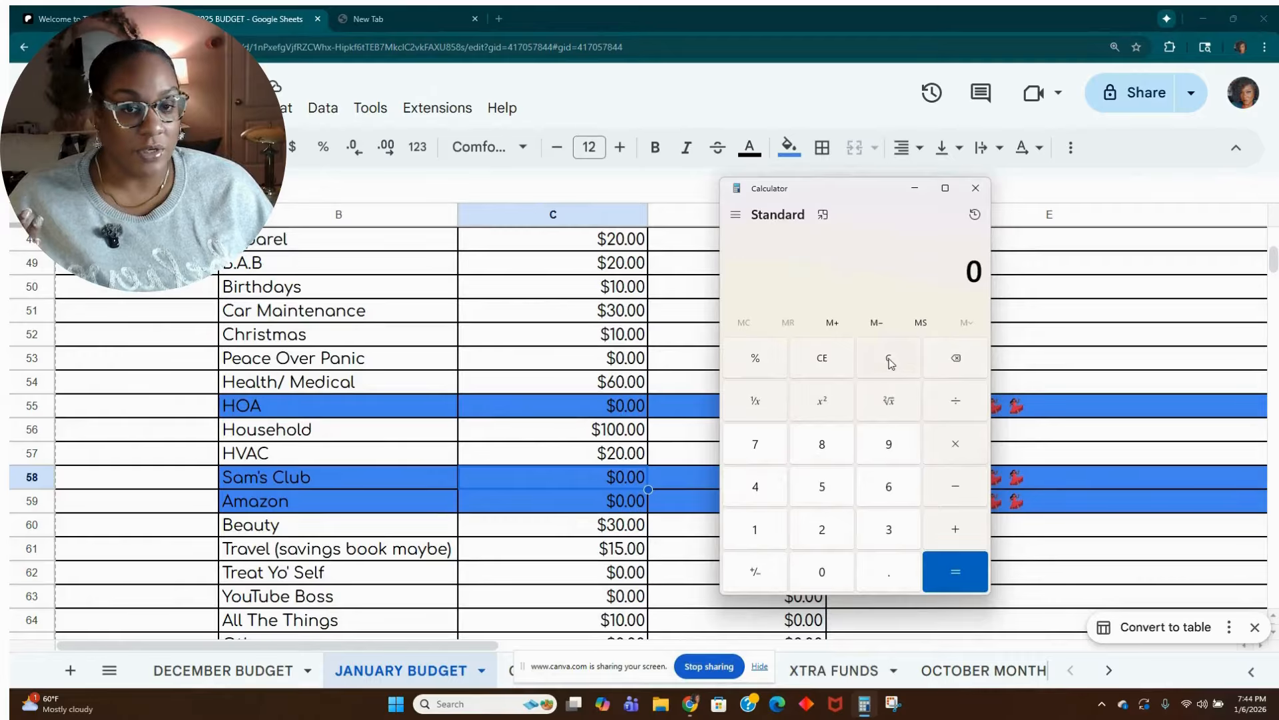
pyautogui.click(910, 192)
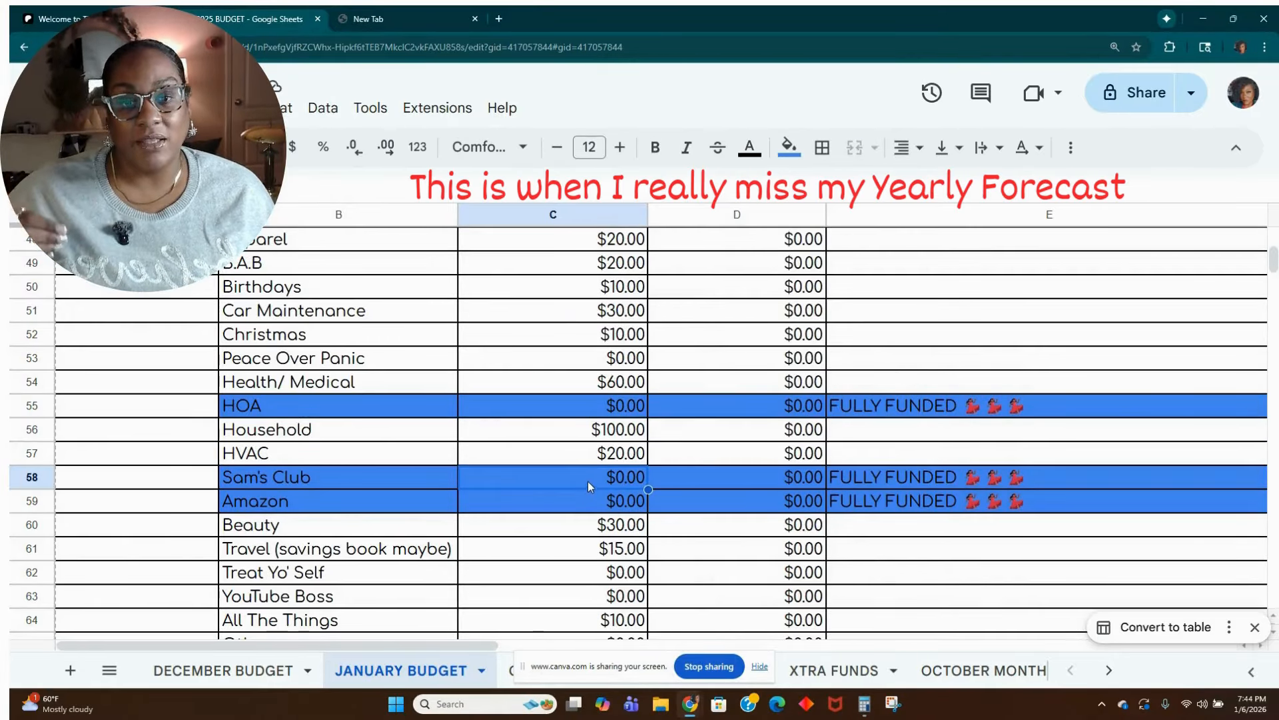
pyautogui.write('5')
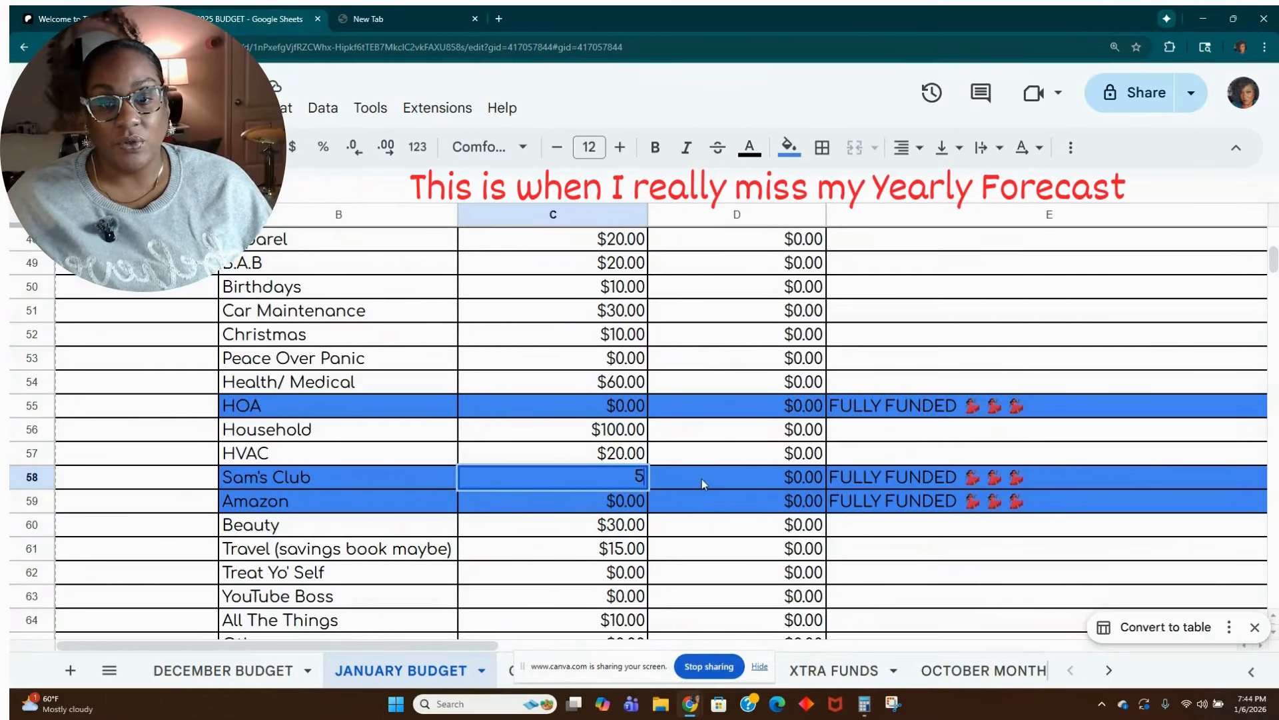
pyautogui.press('Tab')
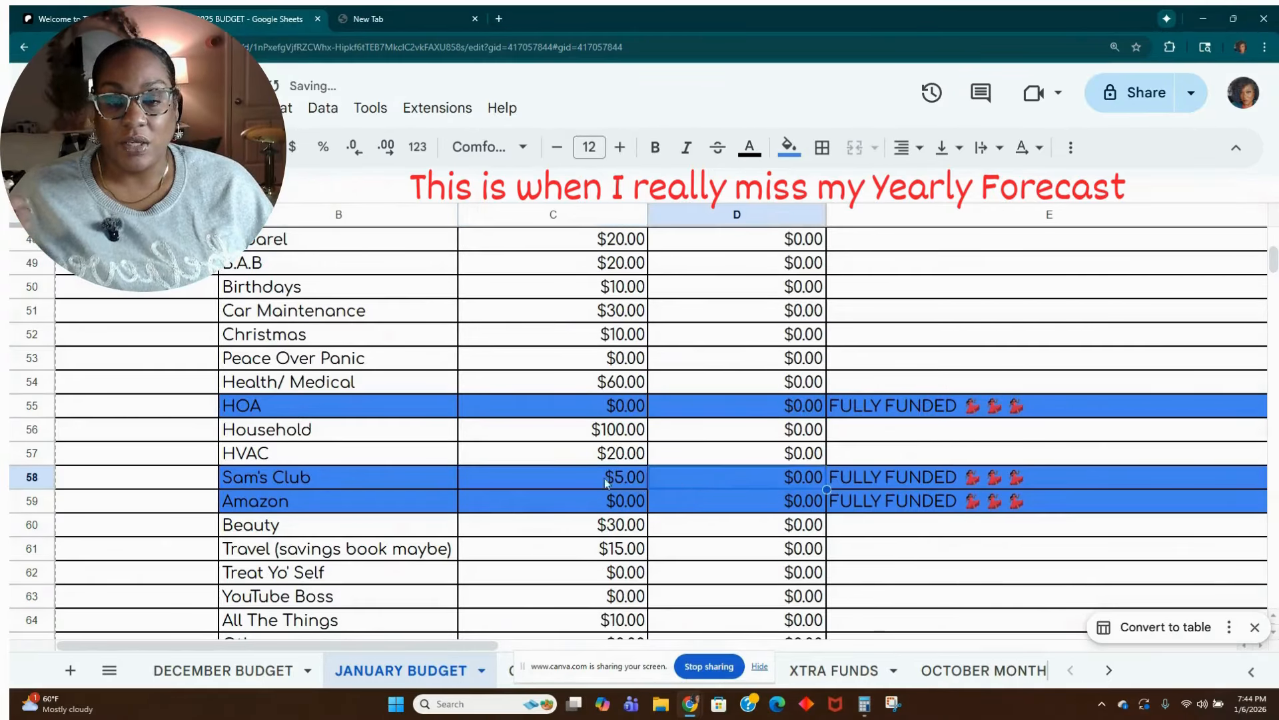
# Reset the fill colour of the Sam's Club row 58 and delete its FULLY FUNDED note in cell E58.
pyautogui.click(33, 478)
pyautogui.rightClick(33, 477)
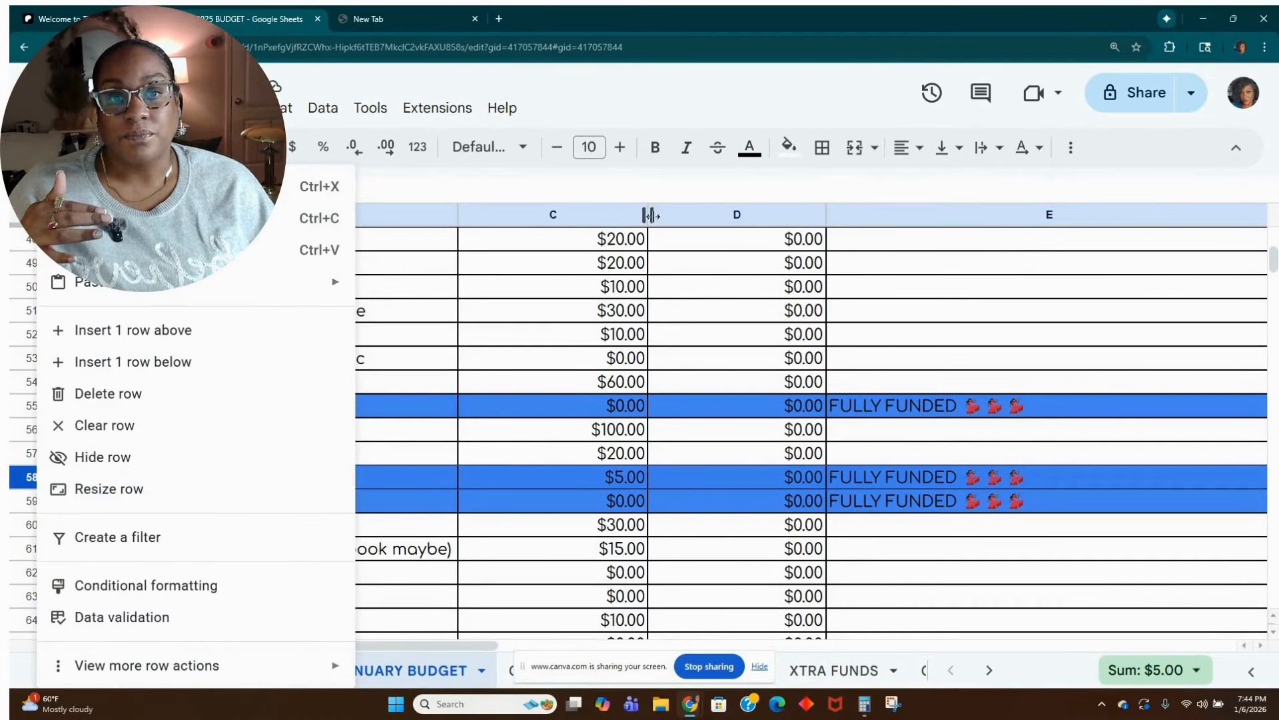
pyautogui.click(789, 146)
pyautogui.click(830, 184)
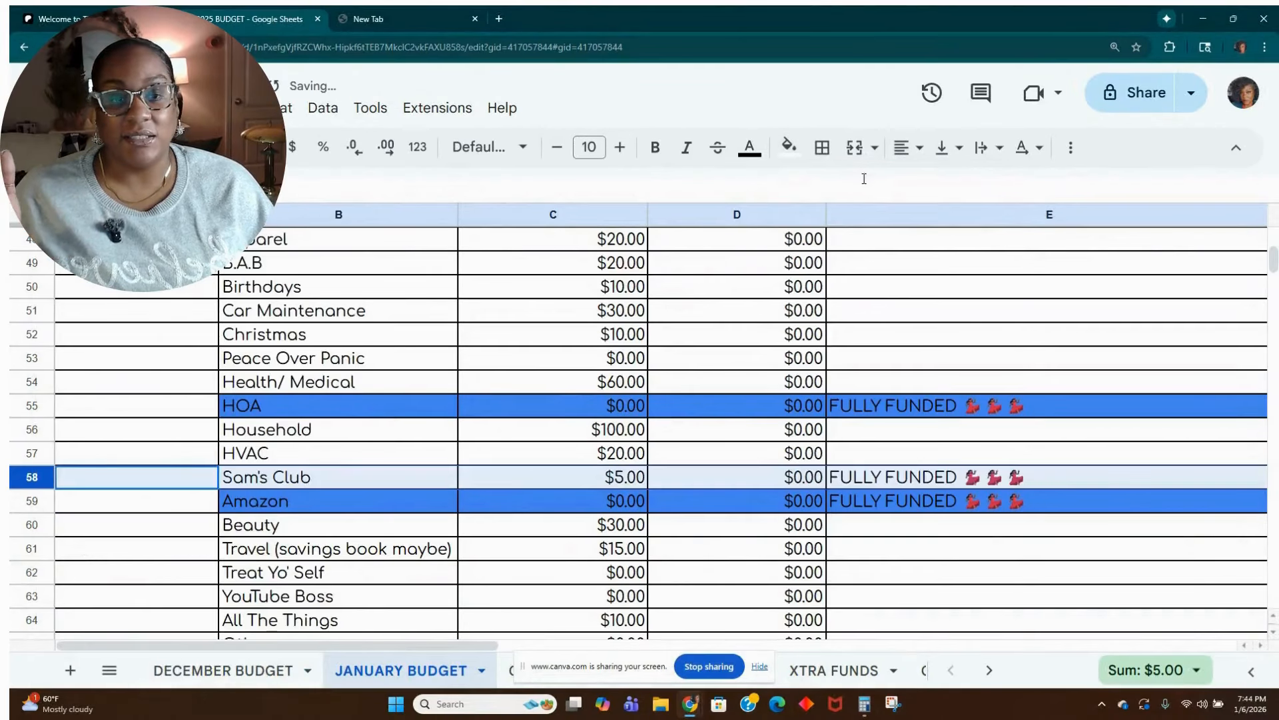
pyautogui.click(969, 477)
pyautogui.press('Delete')
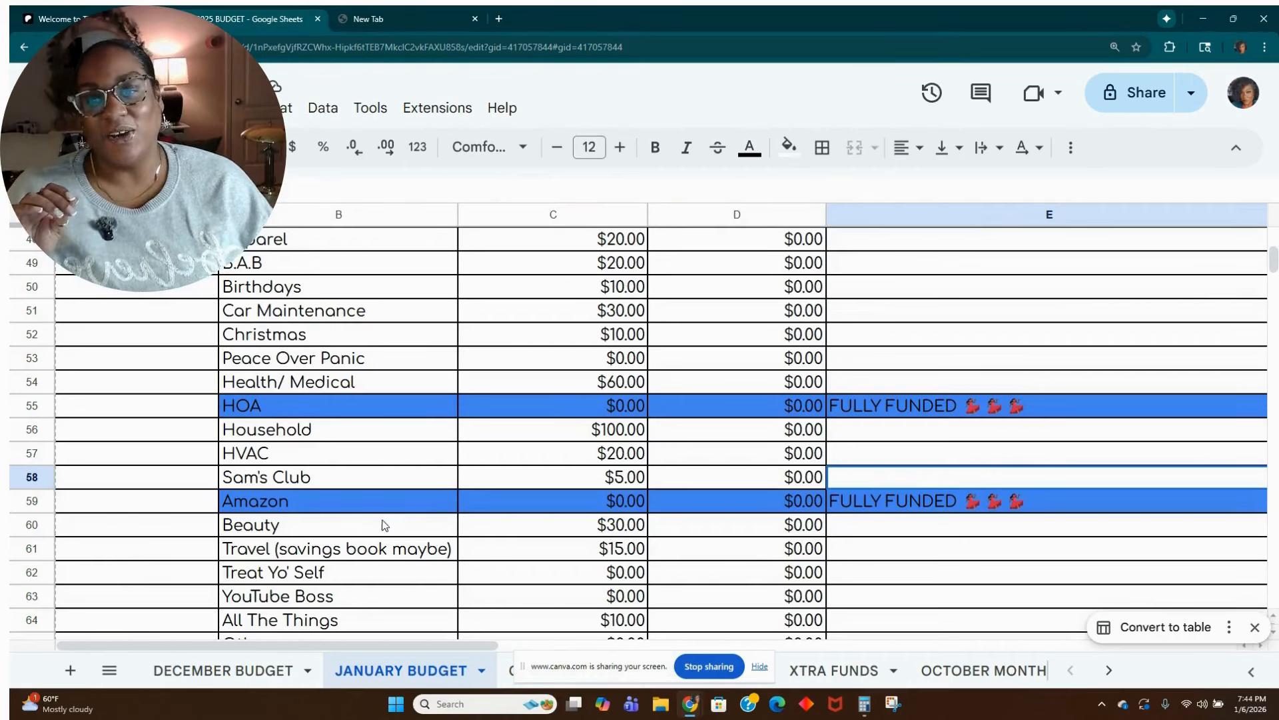
# Select the Amazon sinking fund row, switch to Calculator, divide 155 by 12 and clear the result.
pyautogui.click(355, 510)
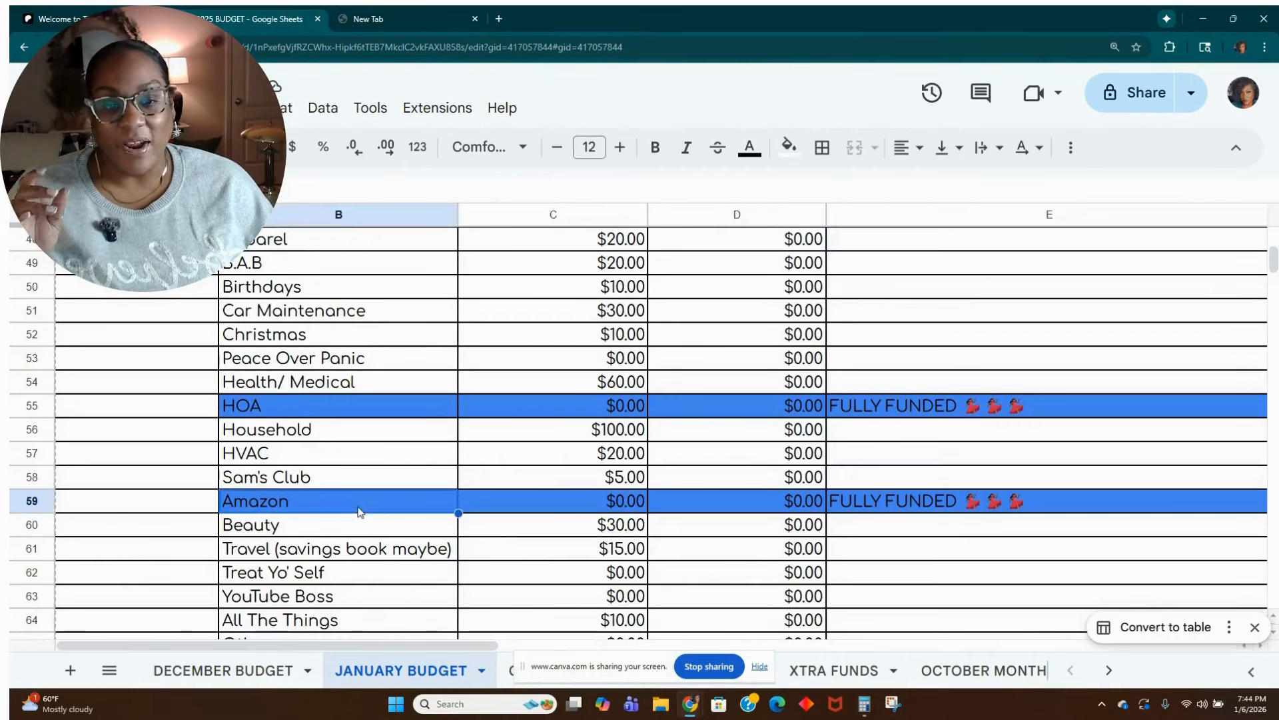
pyautogui.click(866, 706)
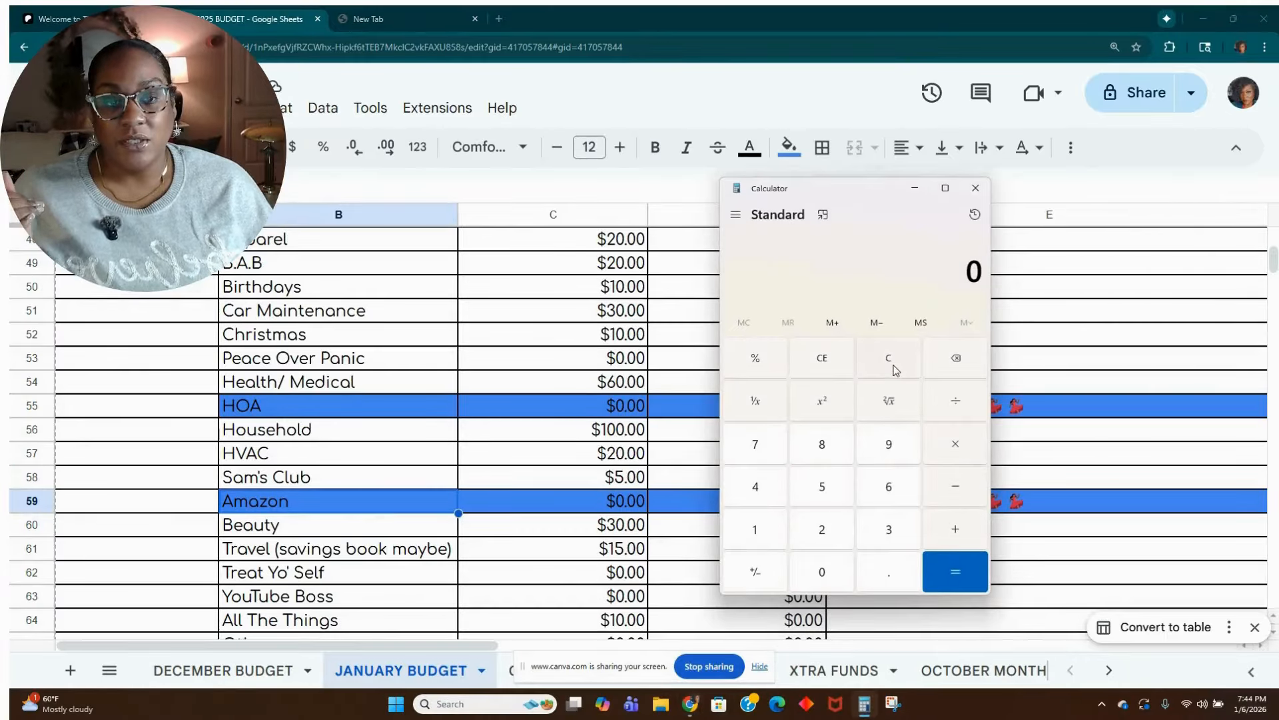
pyautogui.write('155 ÷ ')
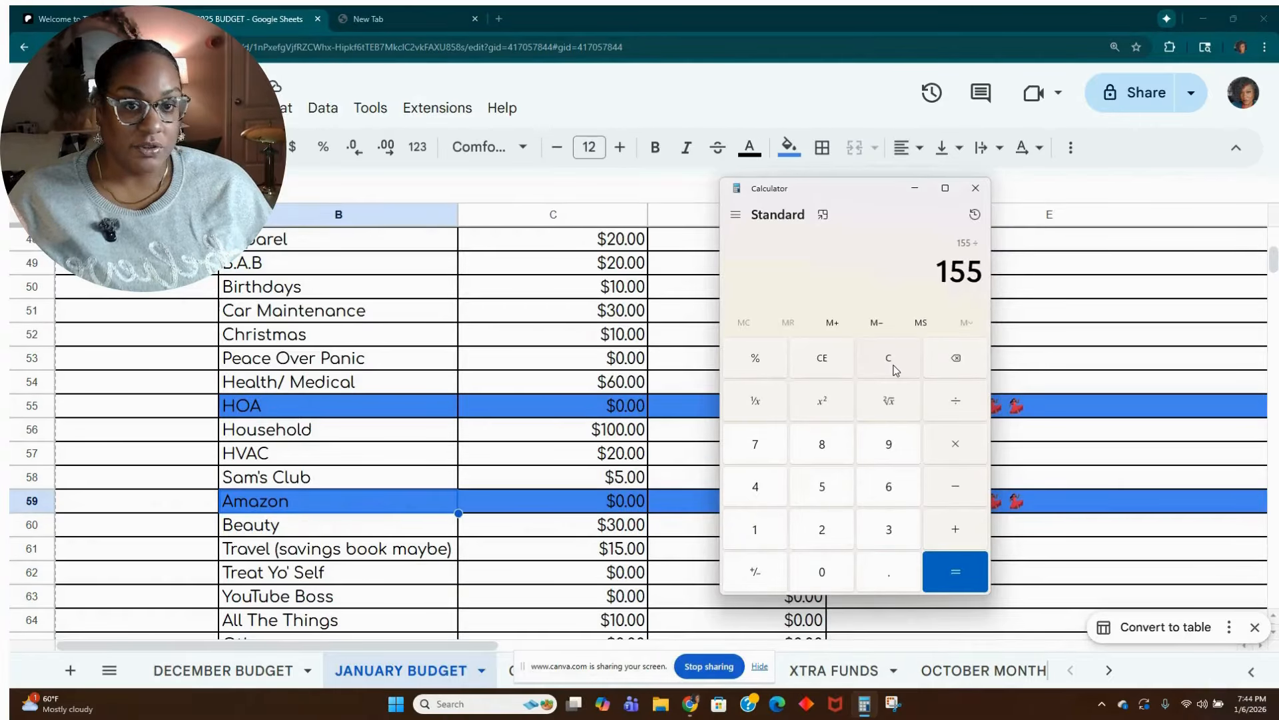
pyautogui.write('12')
pyautogui.press('Return')
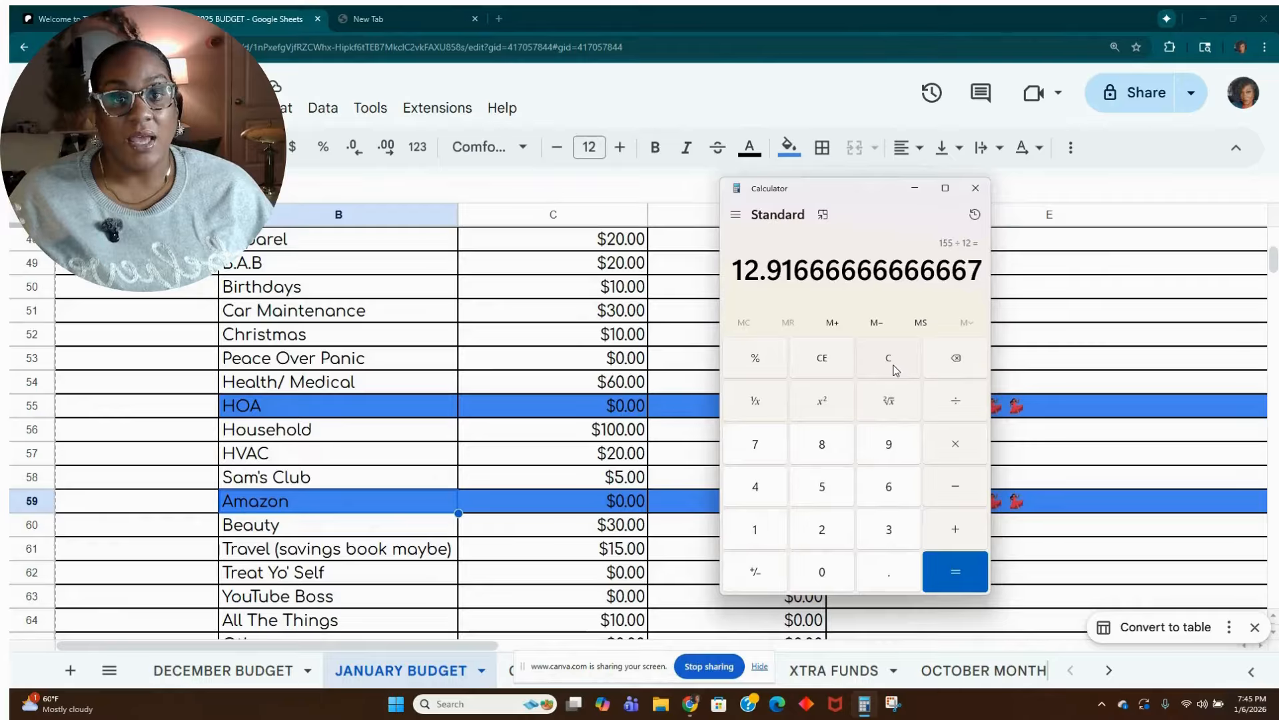
pyautogui.click(888, 358)
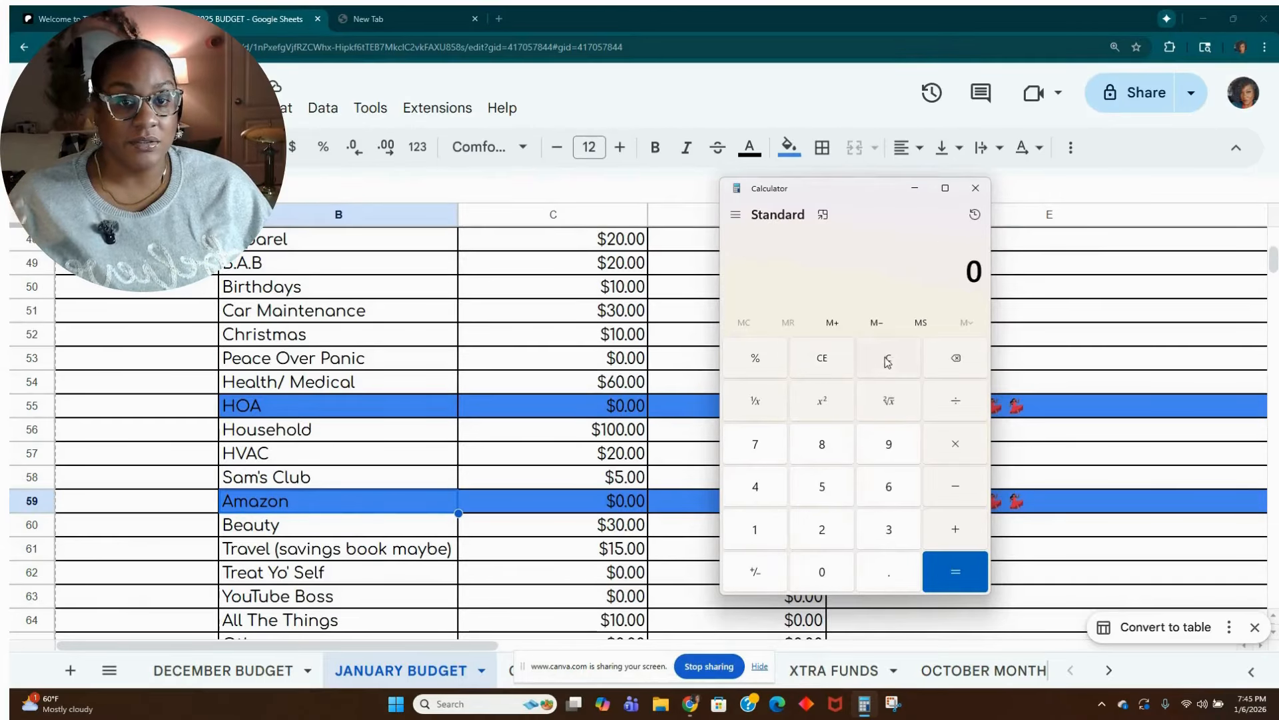
# Return to the sheet and set the budgeted Amazon amount in cell C59 to 13.
pyautogui.click(915, 188)
pyautogui.write('13')
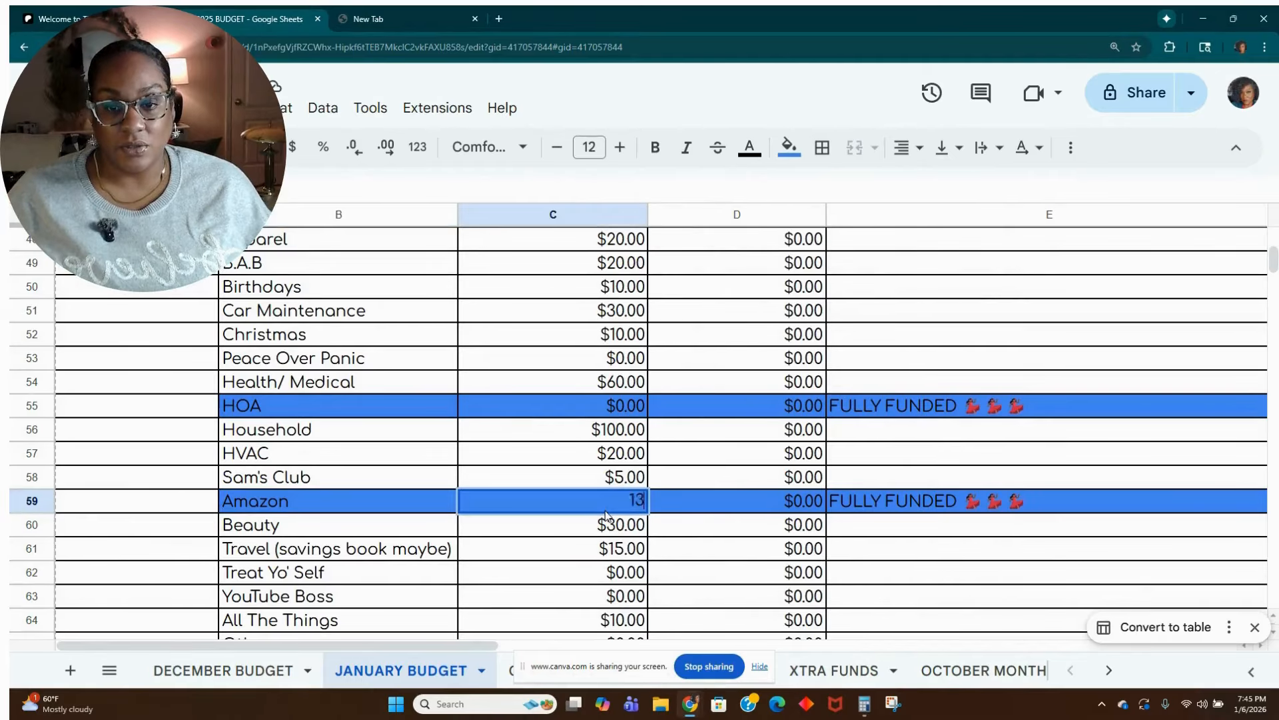
pyautogui.write('.0')
pyautogui.press('Return')
# Reset the fill colour of the Amazon row 59 and delete its FULLY FUNDED note in cell E59.
pyautogui.click(41, 505)
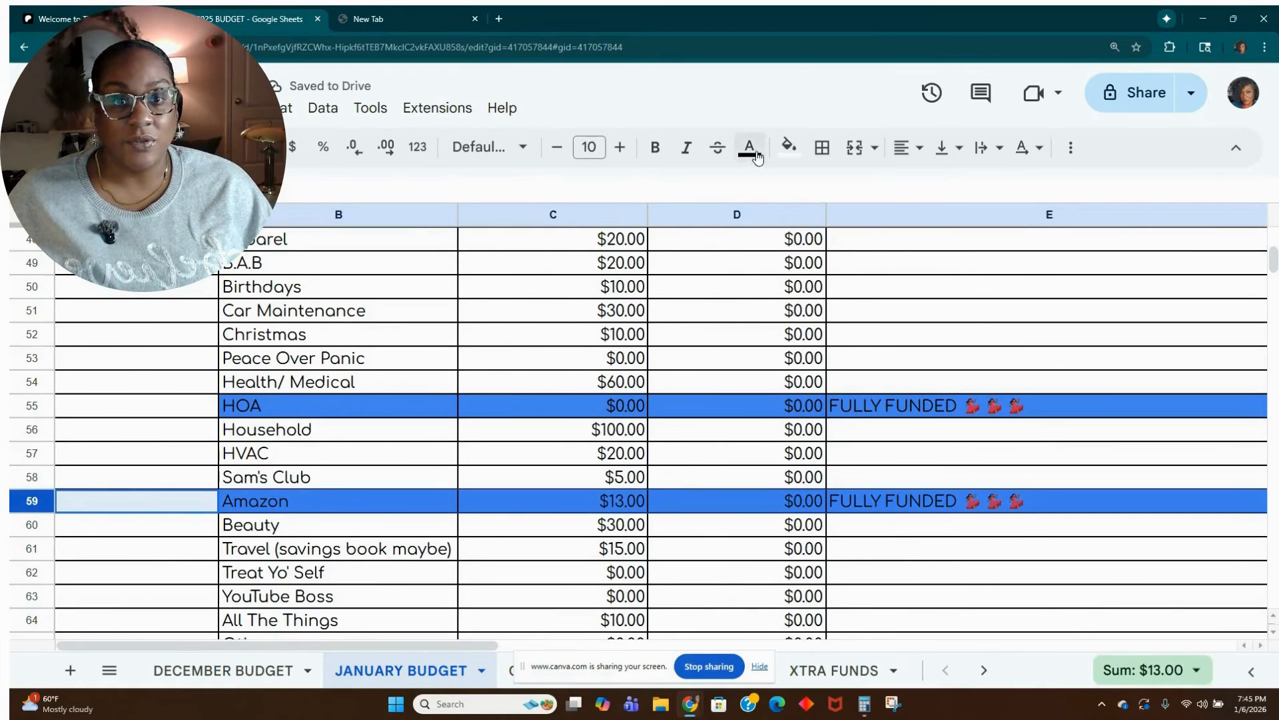
pyautogui.click(788, 145)
pyautogui.click(819, 187)
pyautogui.click(1078, 504)
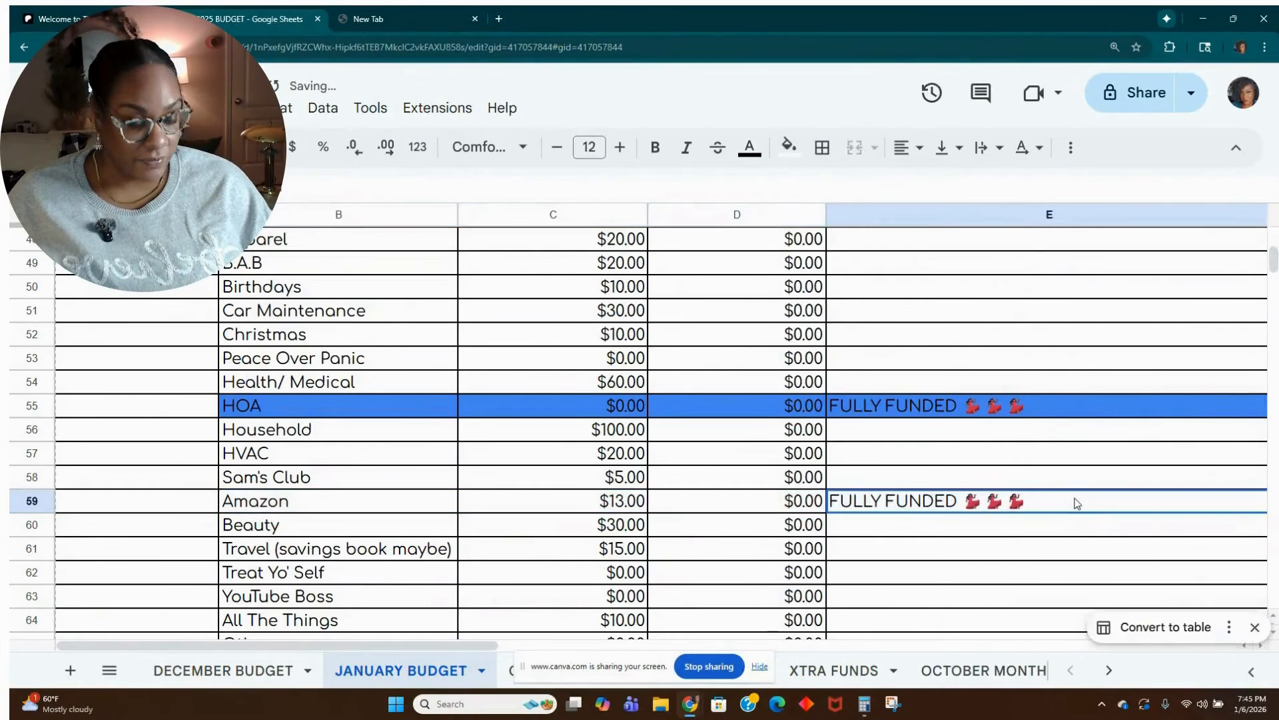
pyautogui.press('Delete')
# Check the remaining balance and set the budgeted Savings Book sinking fund amount in cell C68 to 100.00.
pyautogui.scroll(-7, 593, 529)
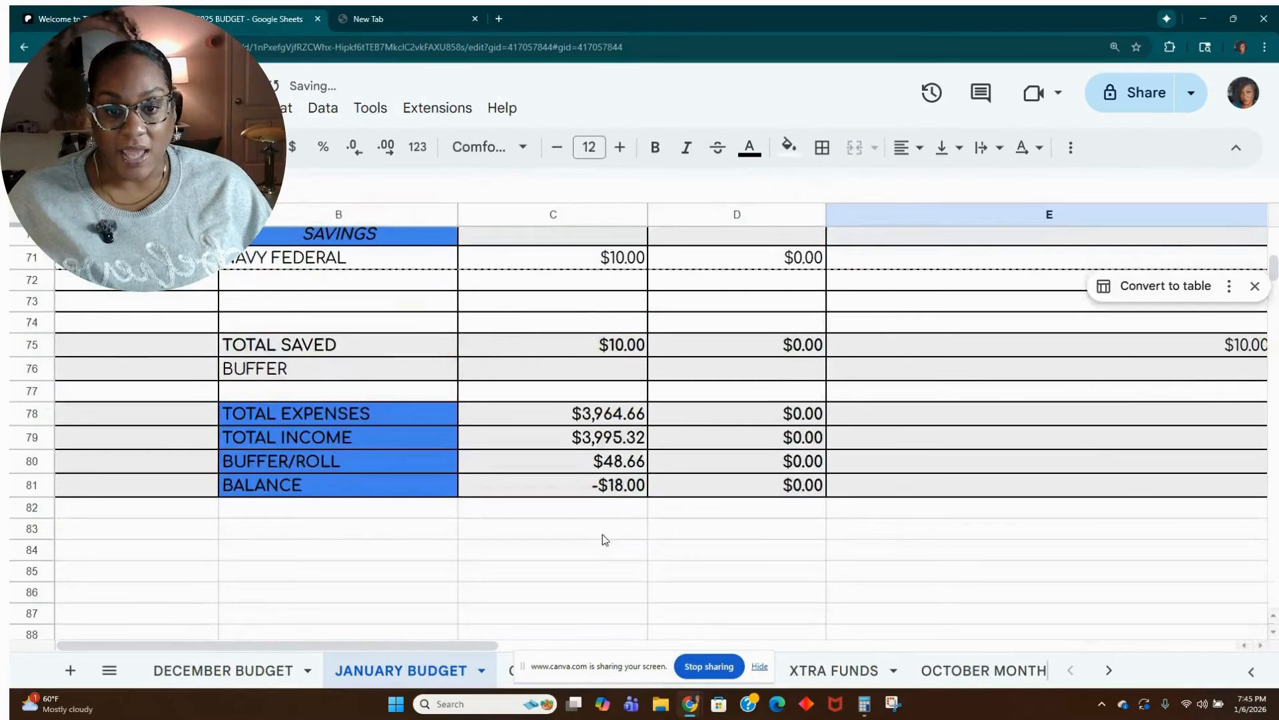
pyautogui.scroll(5, 606, 517)
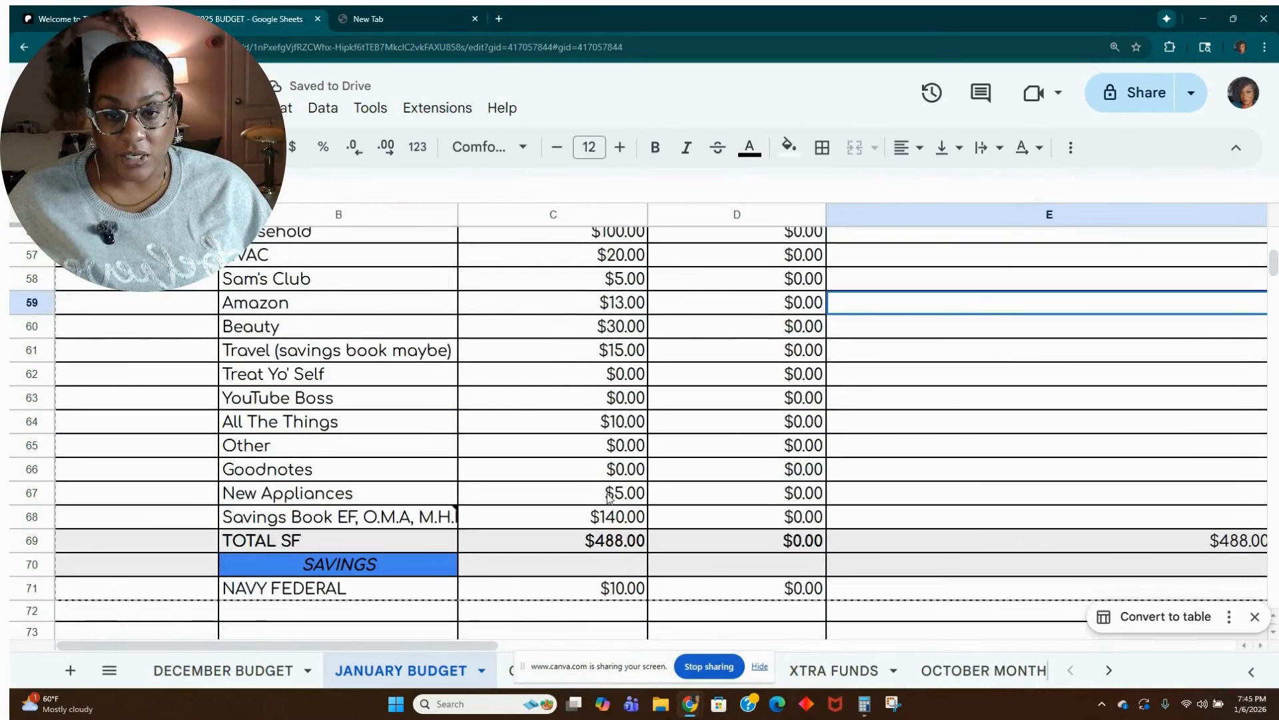
pyautogui.click(615, 520)
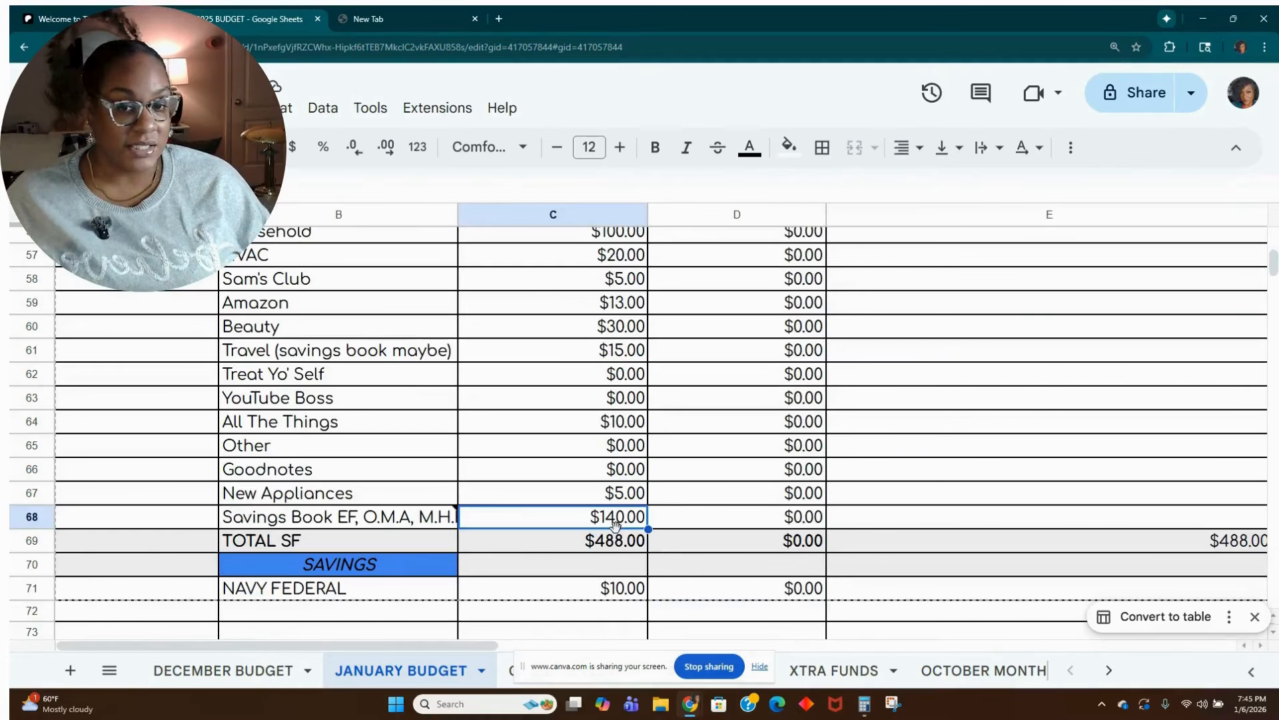
pyautogui.write('100.00')
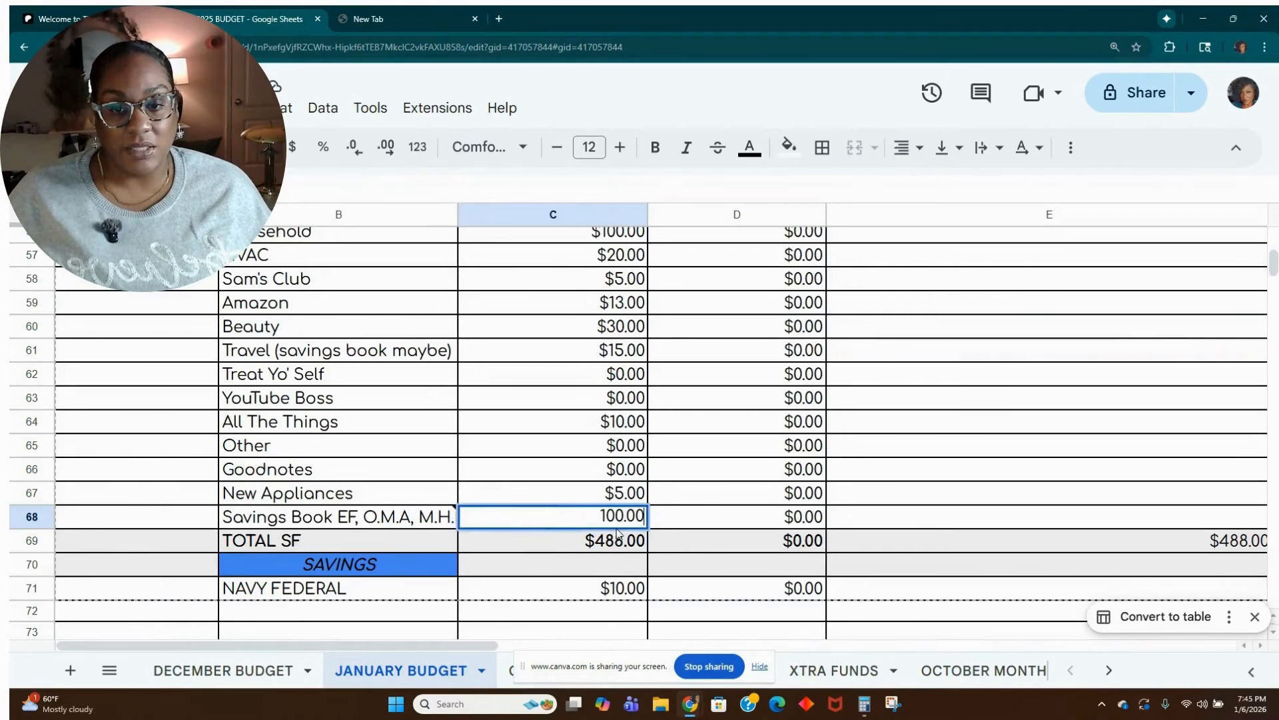
pyautogui.press('Tab')
# Select the budgeted HOA amount in cell C55, switch to Calculator, multiply 44 by 12 and add 2.25.
pyautogui.scroll(2, 617, 531)
pyautogui.scroll(1, 617, 532)
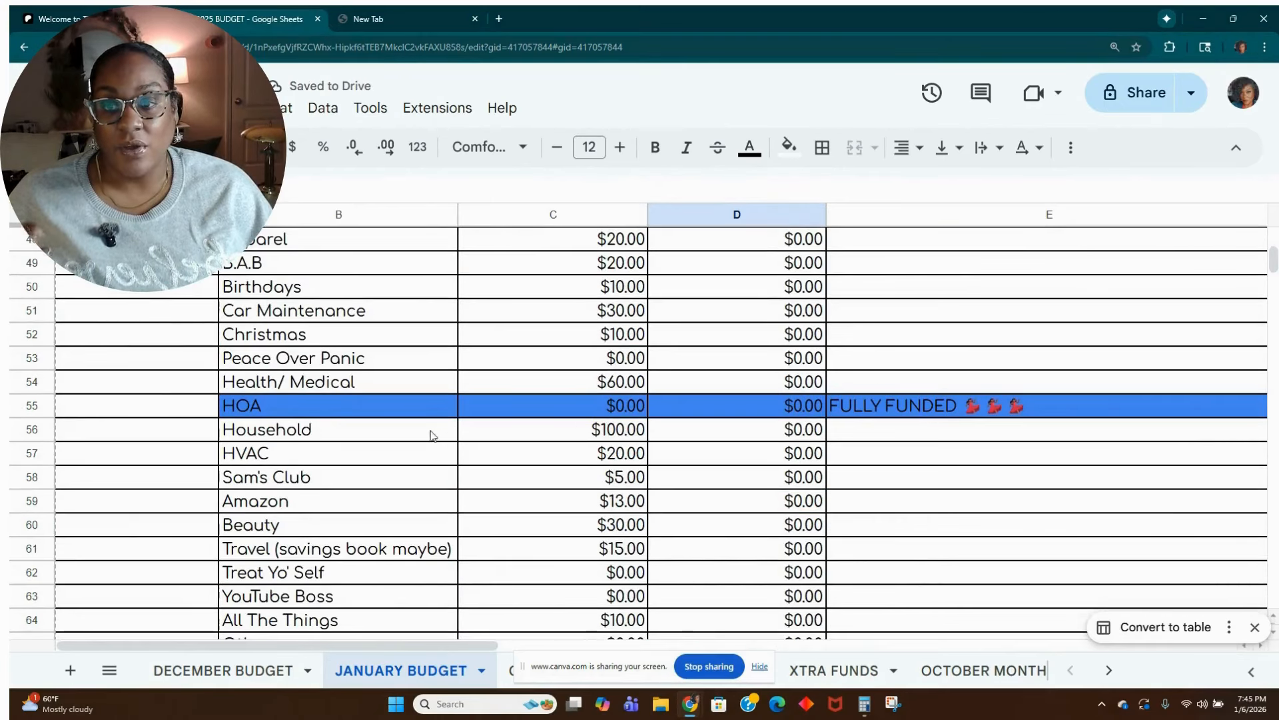
pyautogui.click(499, 410)
pyautogui.click(865, 705)
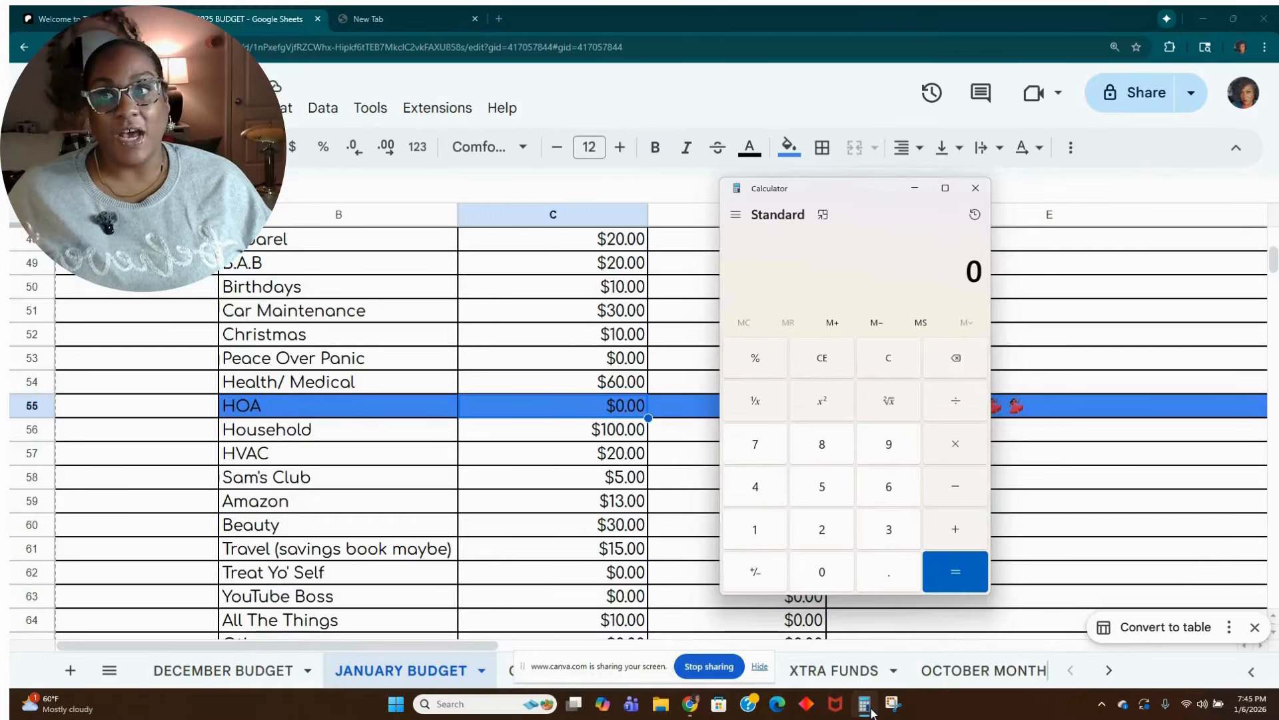
pyautogui.write('4*12')
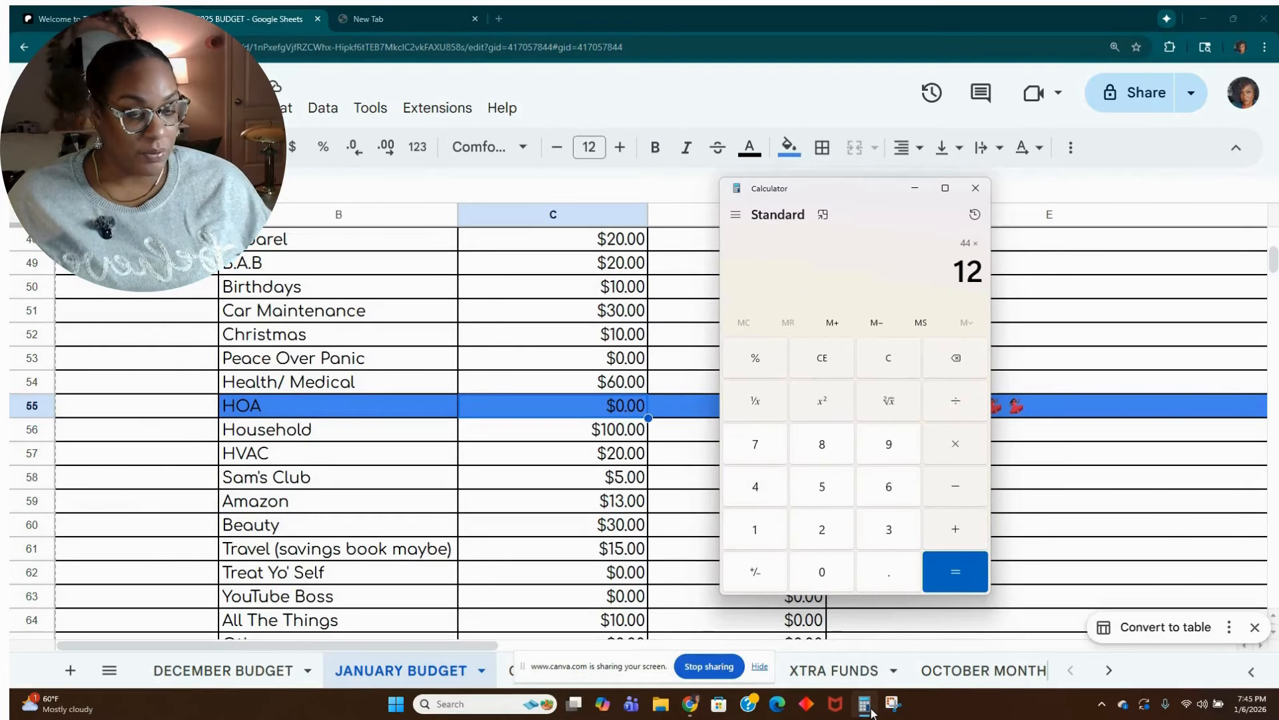
pyautogui.press('Return')
pyautogui.write('+2.25')
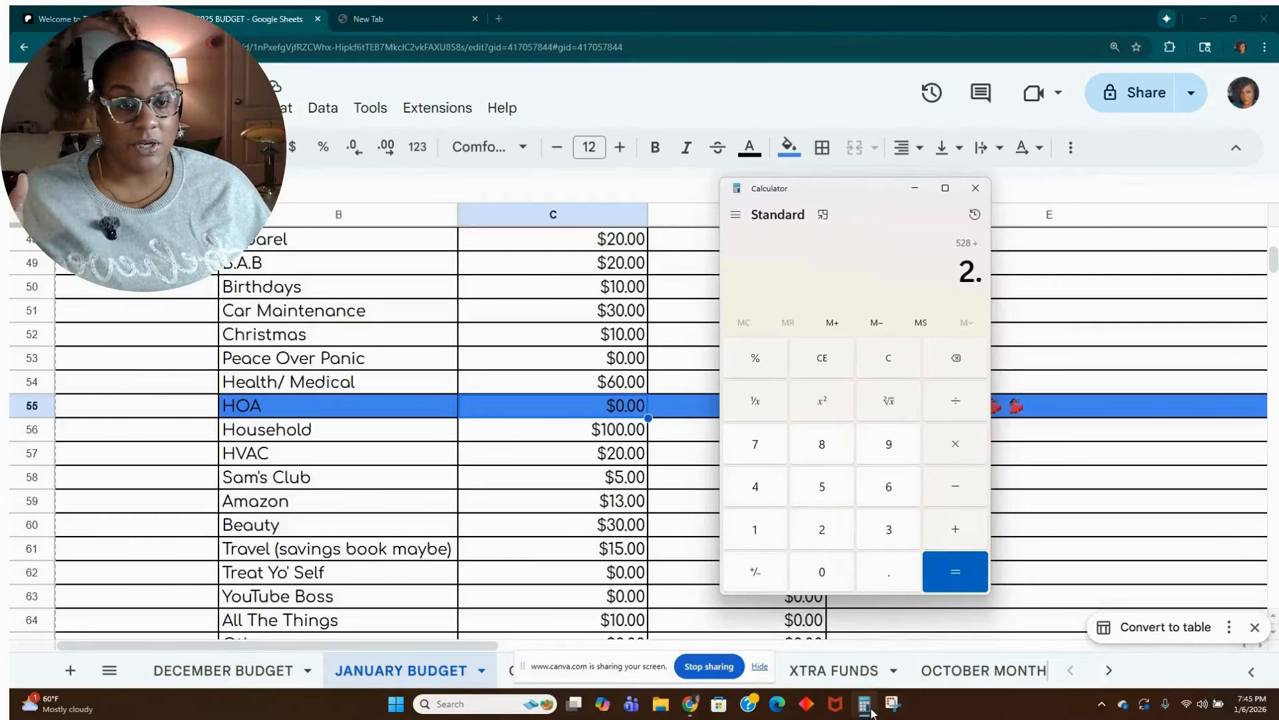
pyautogui.press('Return')
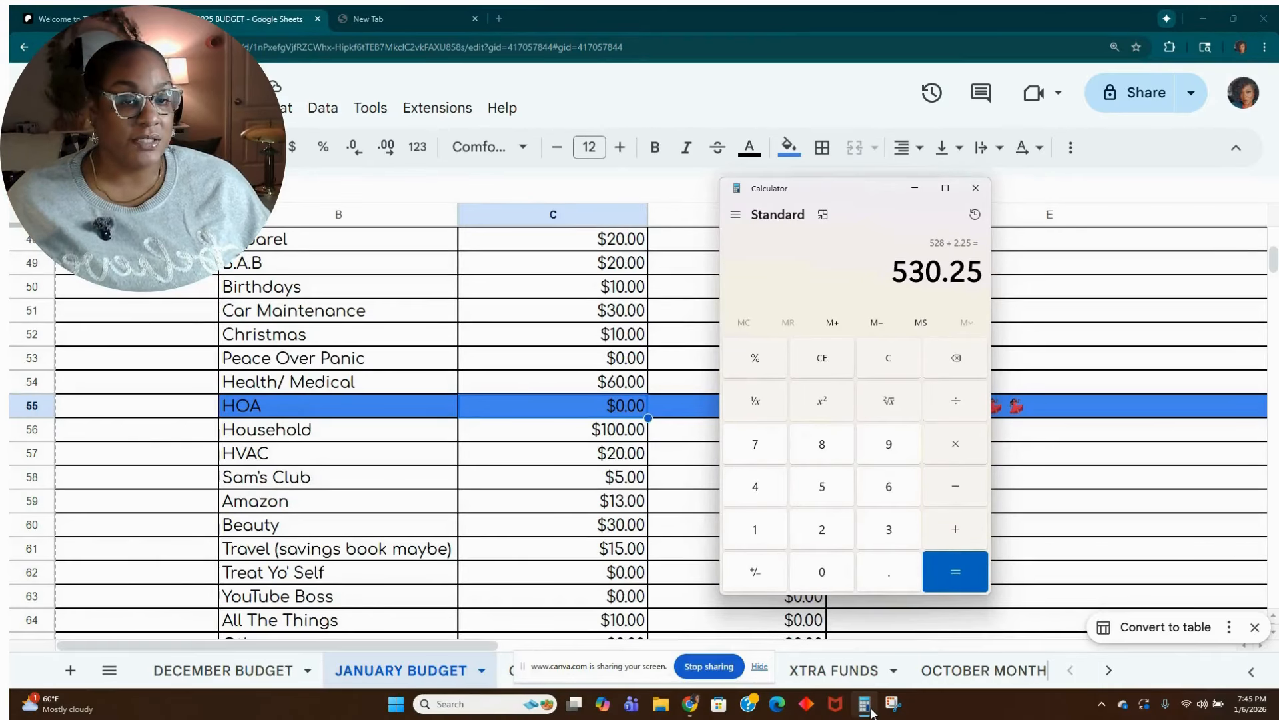
# Clear the calculation and divide 531 by 12 for the monthly HOA amount.
pyautogui.click(890, 353)
pyautogui.write('53')
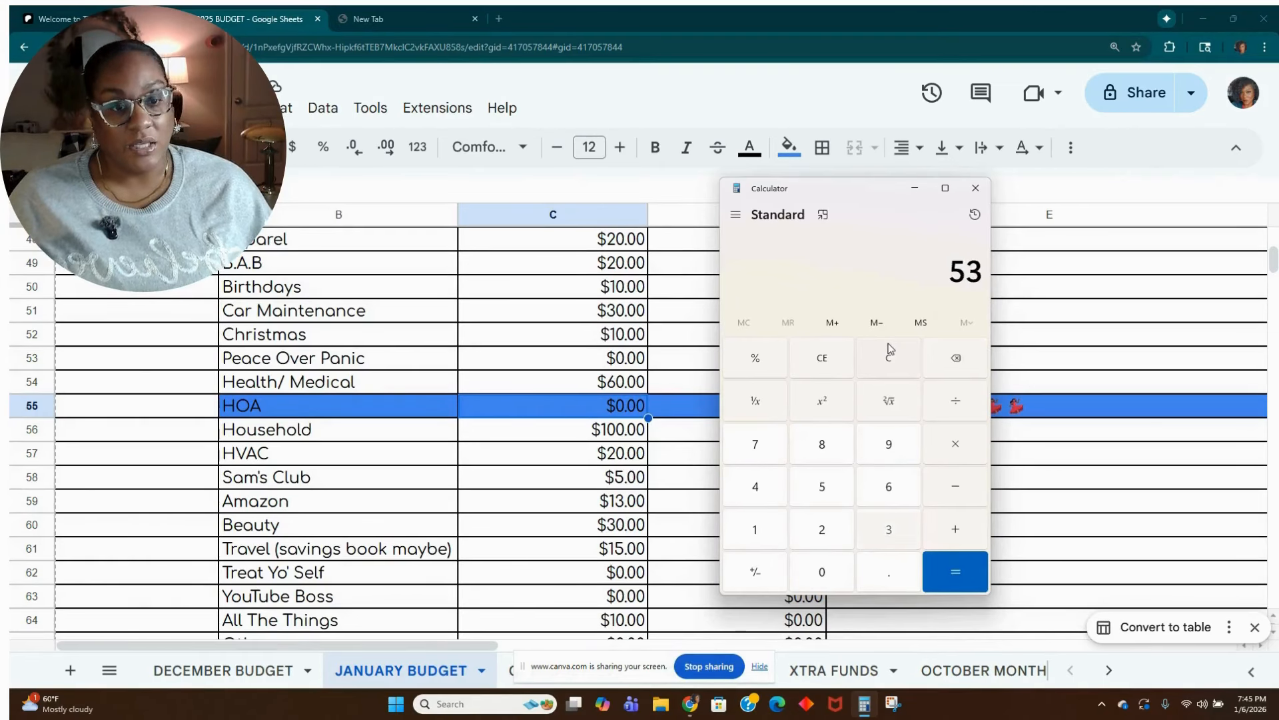
pyautogui.write('1/12')
pyautogui.press('Return')
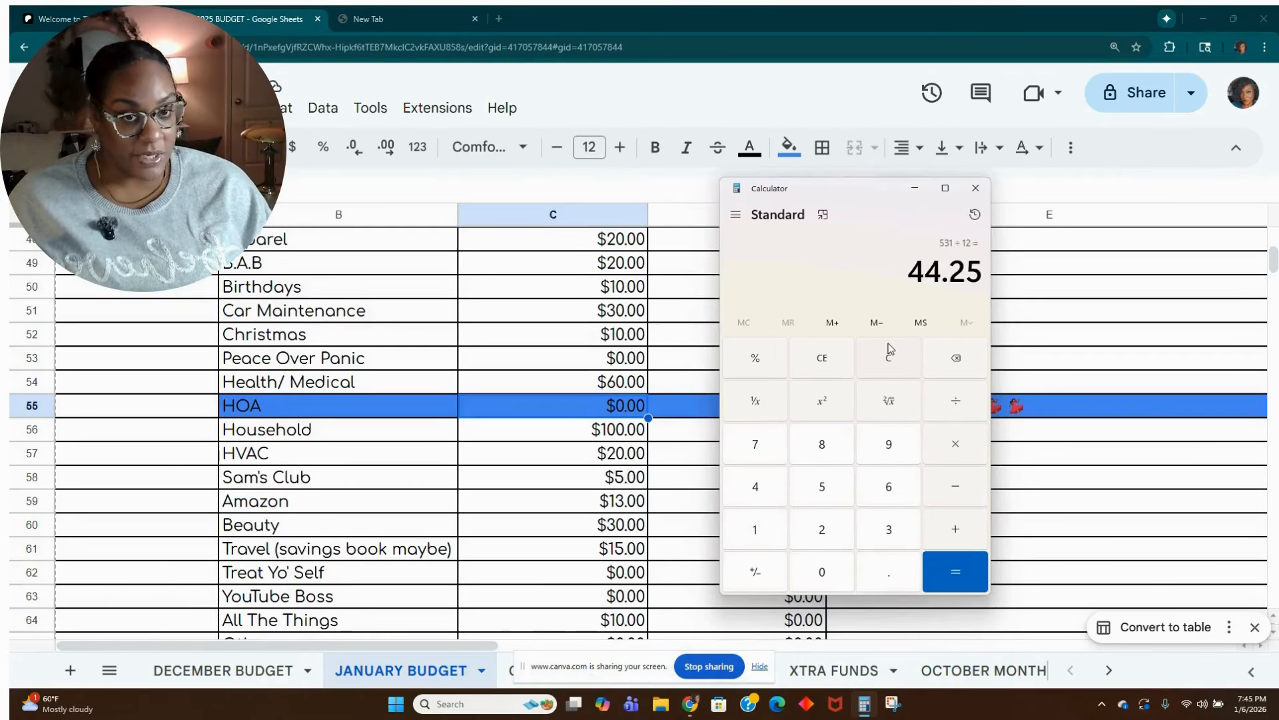
# Clear the Calculator result, return to the sheet and set the budgeted HOA amount in cell C55 to 44.45.
pyautogui.click(893, 363)
pyautogui.click(915, 188)
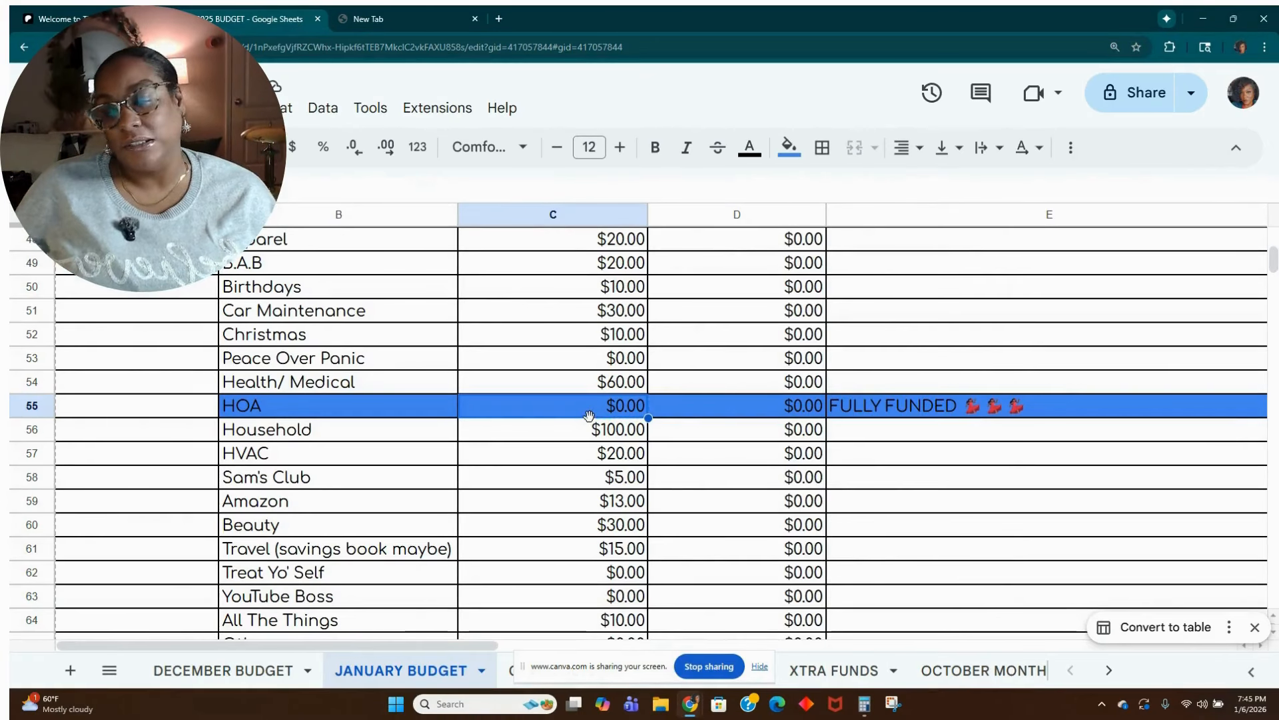
pyautogui.write('44.45')
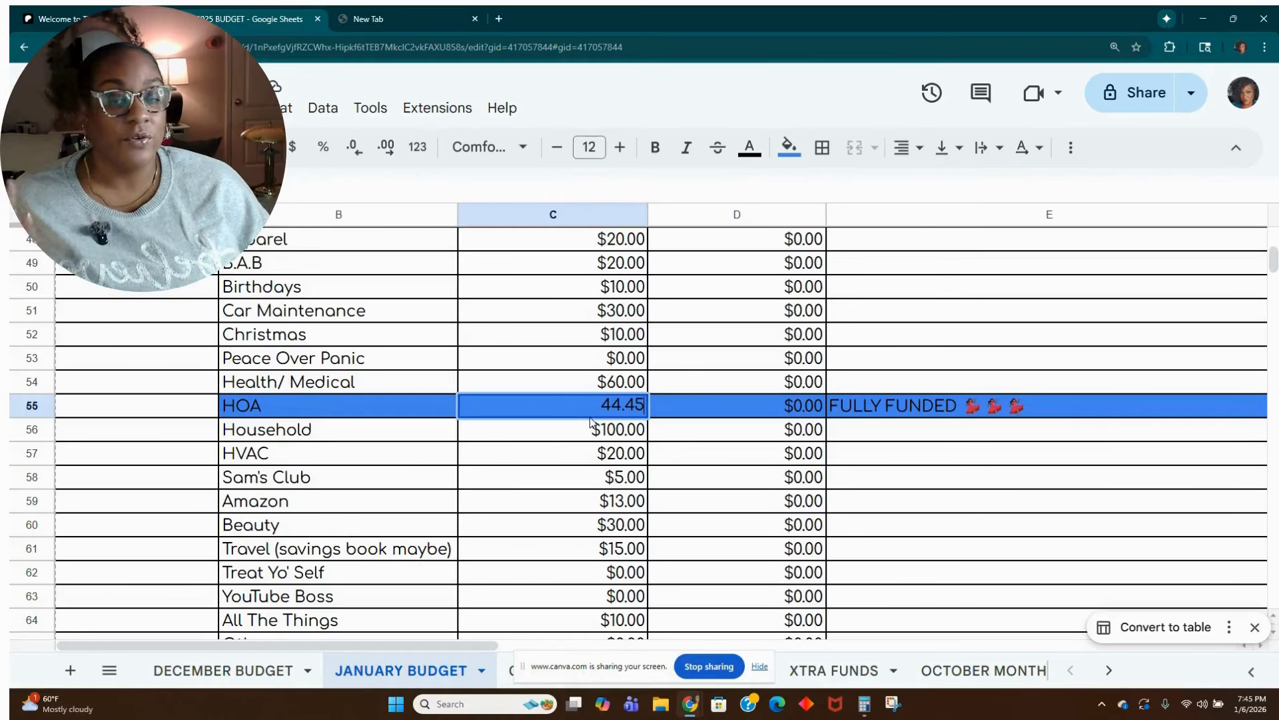
pyautogui.press('Return')
# Set the budgeted Health/Medical sinking fund amount in cell C54 to 40.00.
pyautogui.press('Up')
pyautogui.press('Up')
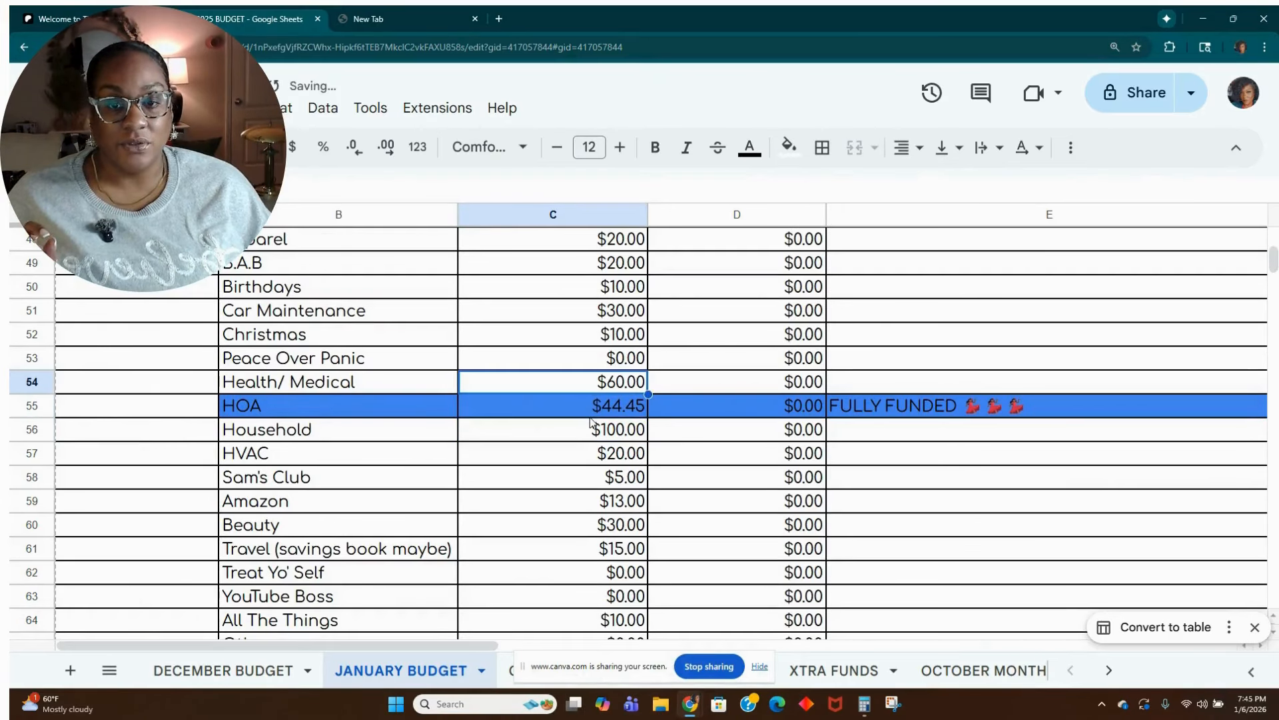
pyautogui.write('40.00')
pyautogui.press('Return')
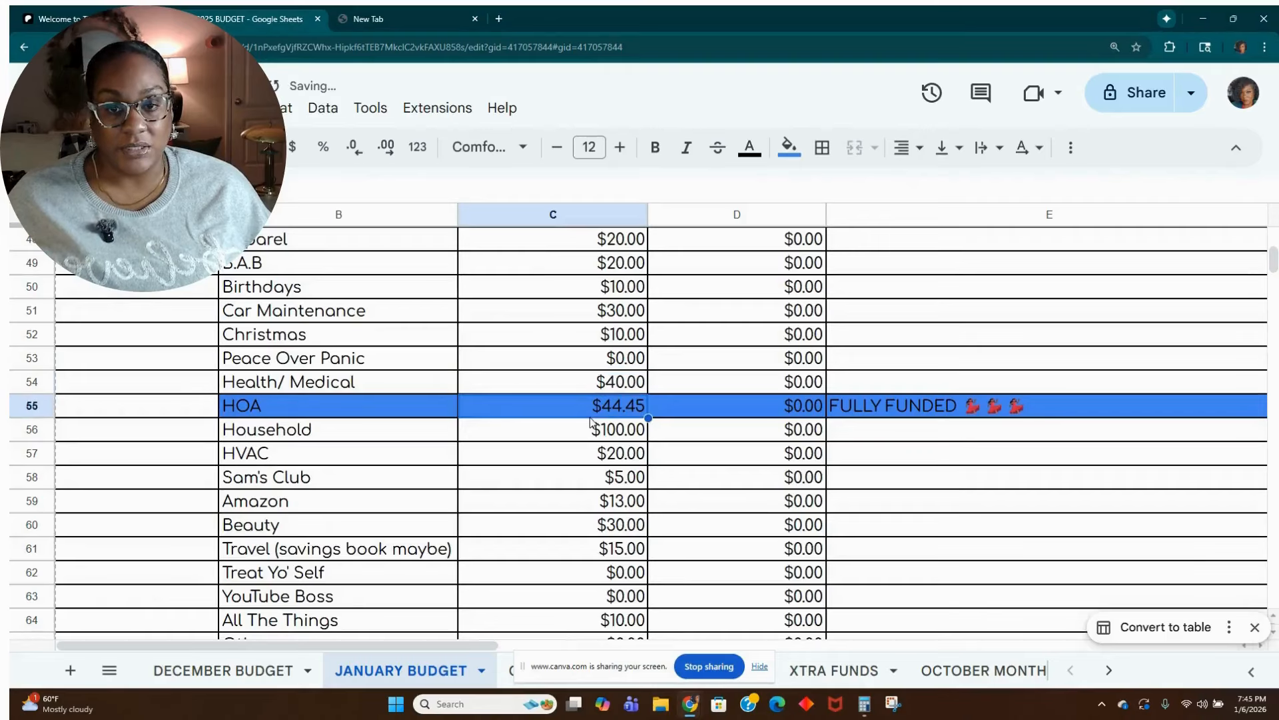
# Reset the fill colour of the HOA row 55 and delete its FULLY FUNDED note in cell E55.
pyautogui.click(15, 404)
pyautogui.click(780, 151)
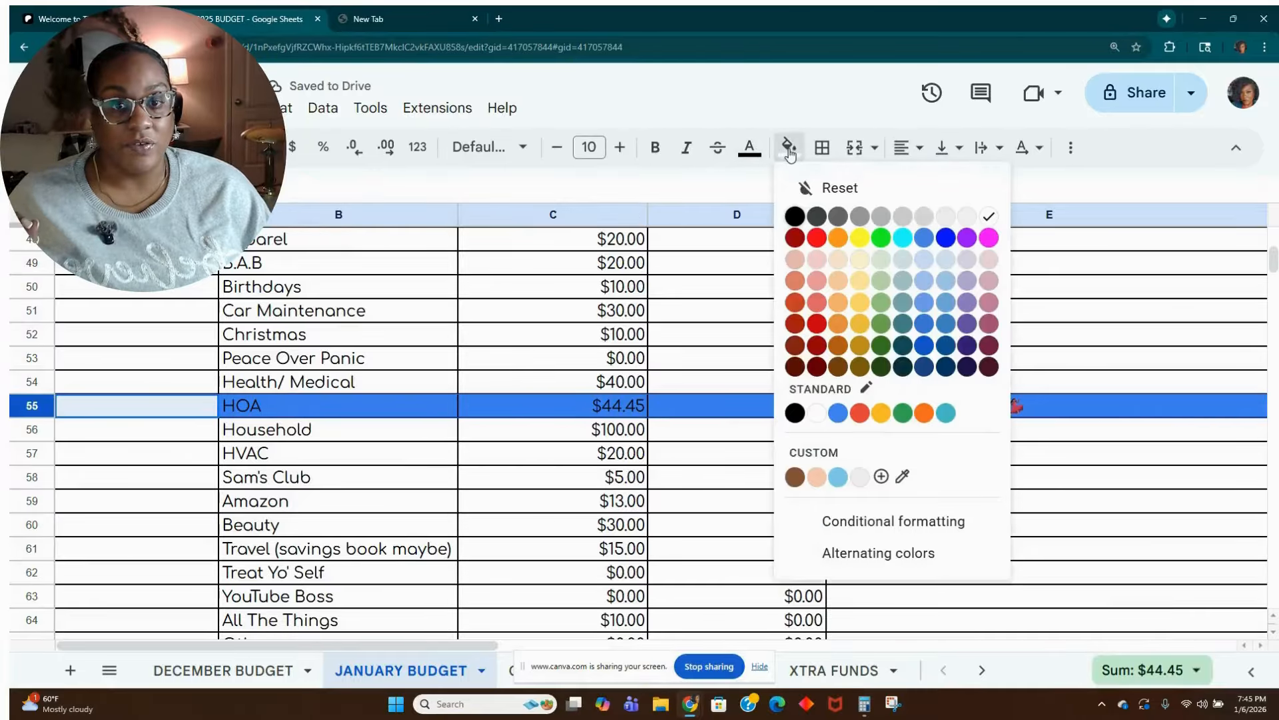
pyautogui.click(933, 193)
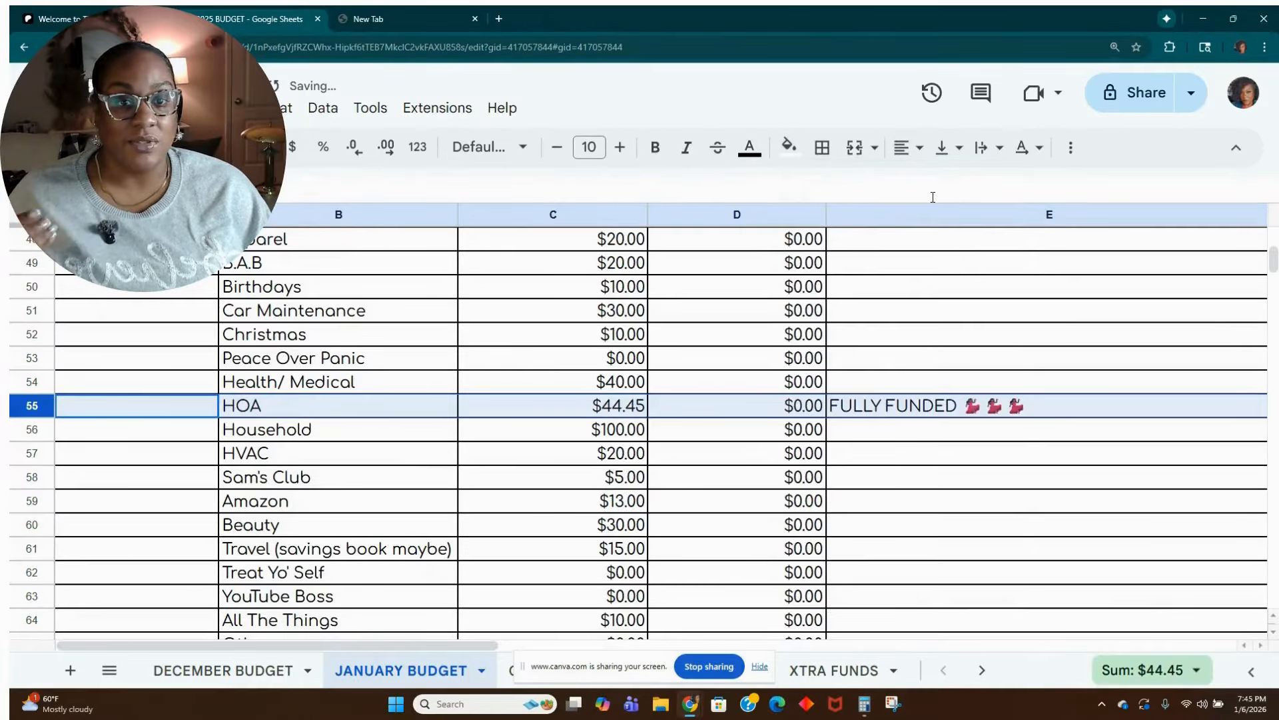
pyautogui.click(901, 413)
pyautogui.press('Delete')
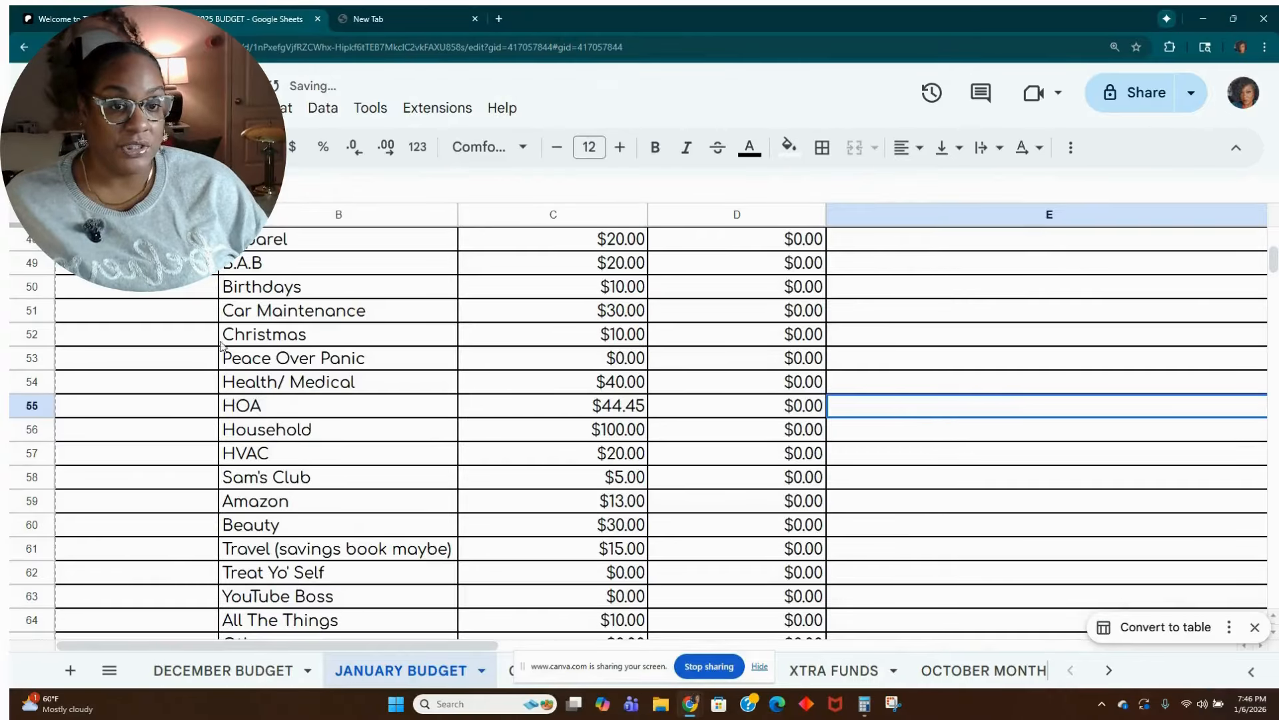
# Check the January balance in the totals section and go back to the sinking funds amounts.
pyautogui.scroll(-4, 434, 473)
pyautogui.scroll(-3, 433, 474)
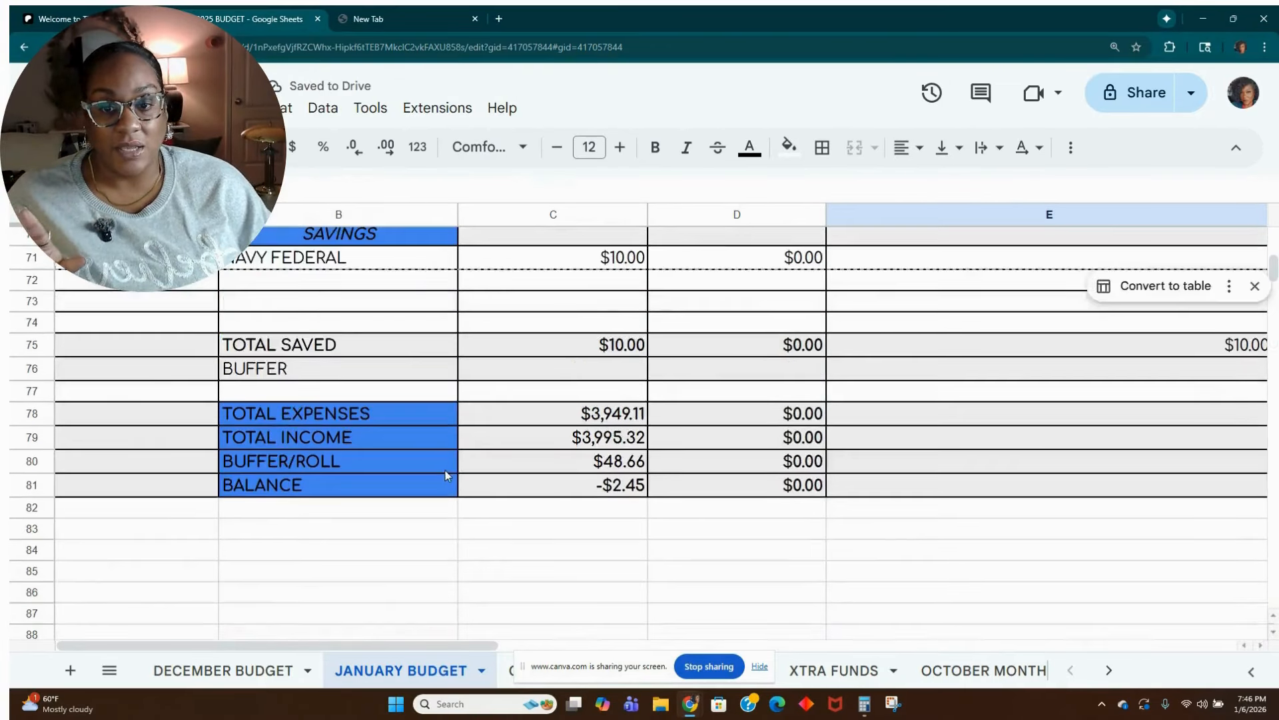
pyautogui.scroll(5, 445, 475)
pyautogui.scroll(3, 445, 474)
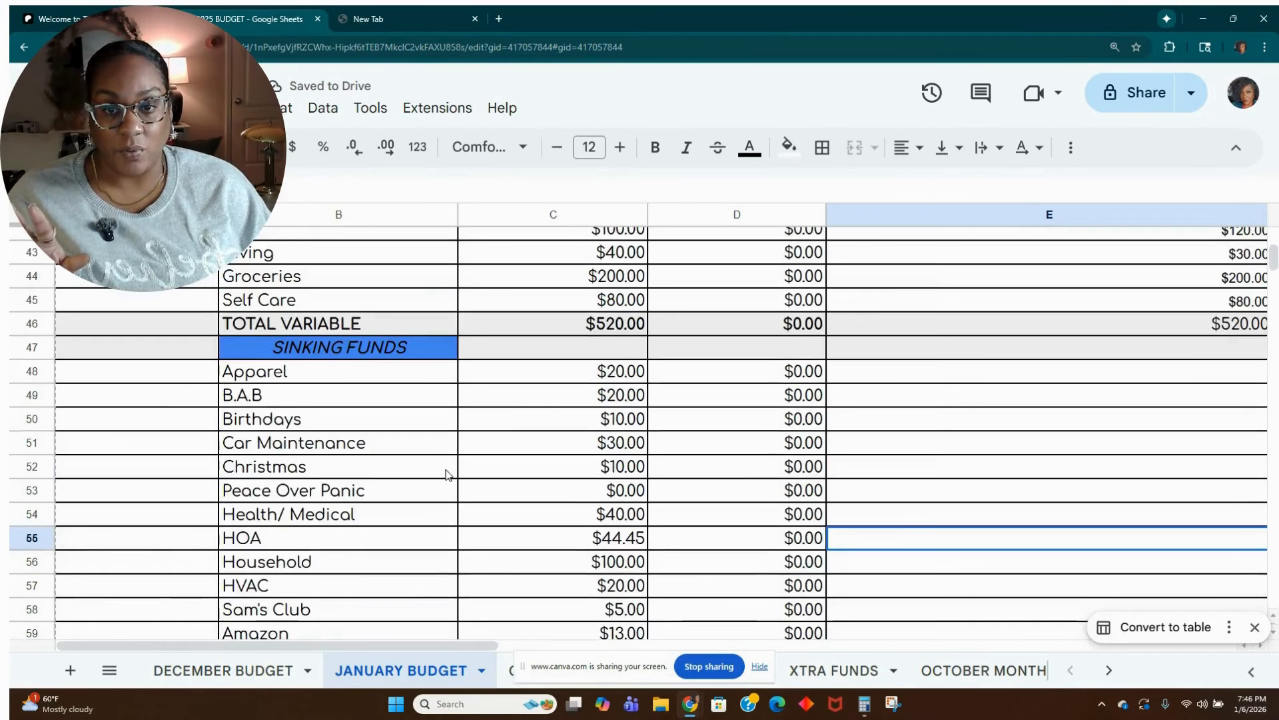
# Set the budgeted Apparel sinking fund amount in cell C48 to 0.00.
pyautogui.click(595, 378)
pyautogui.write('1')
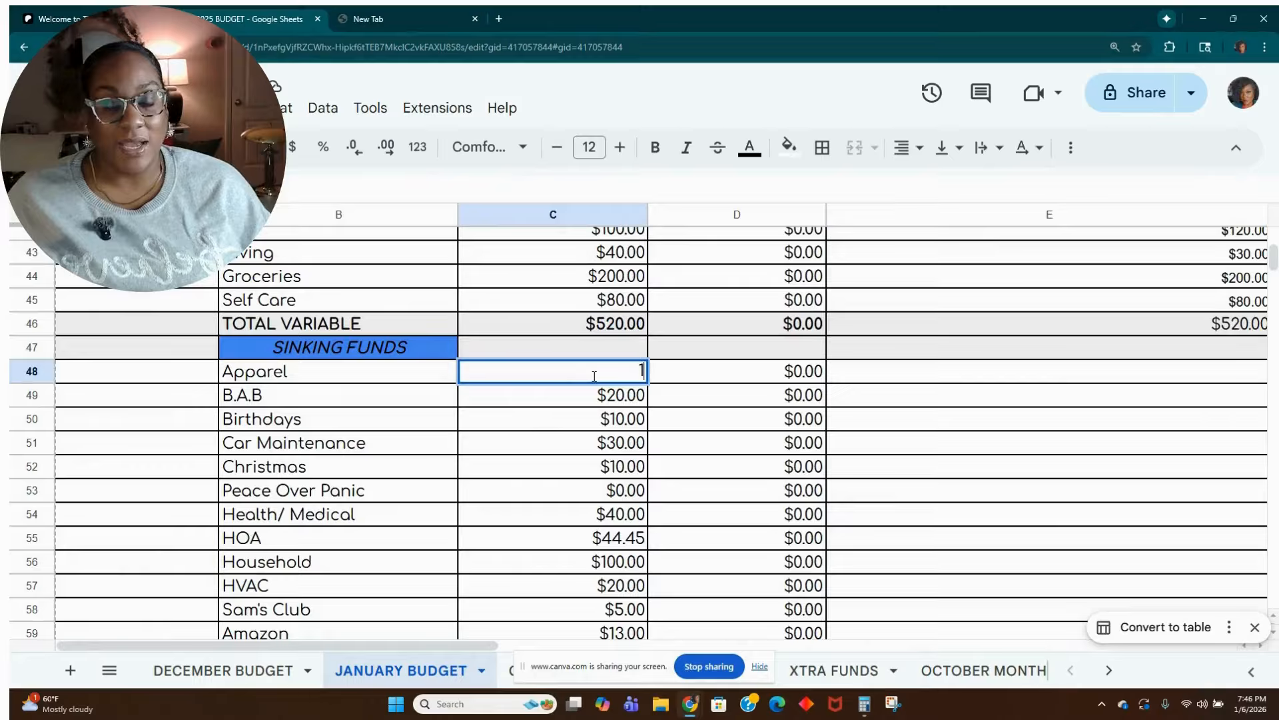
pyautogui.write('0')
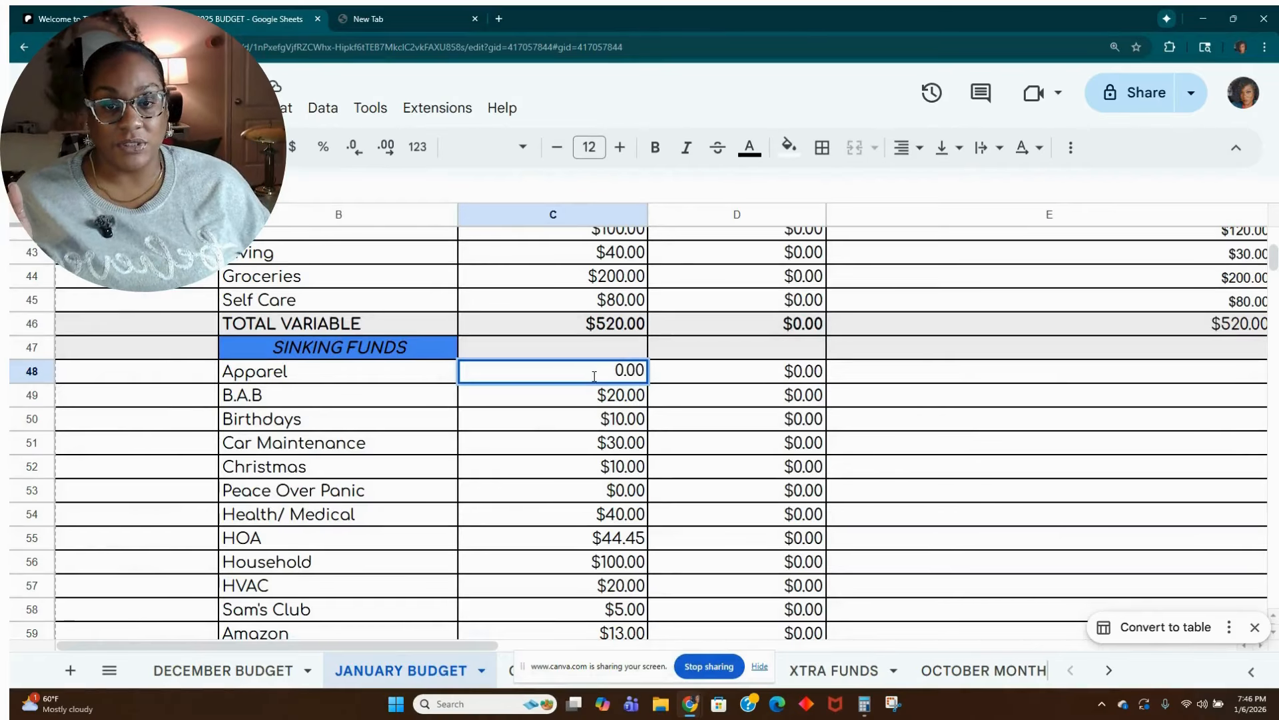
pyautogui.write('.00')
pyautogui.press('Return')
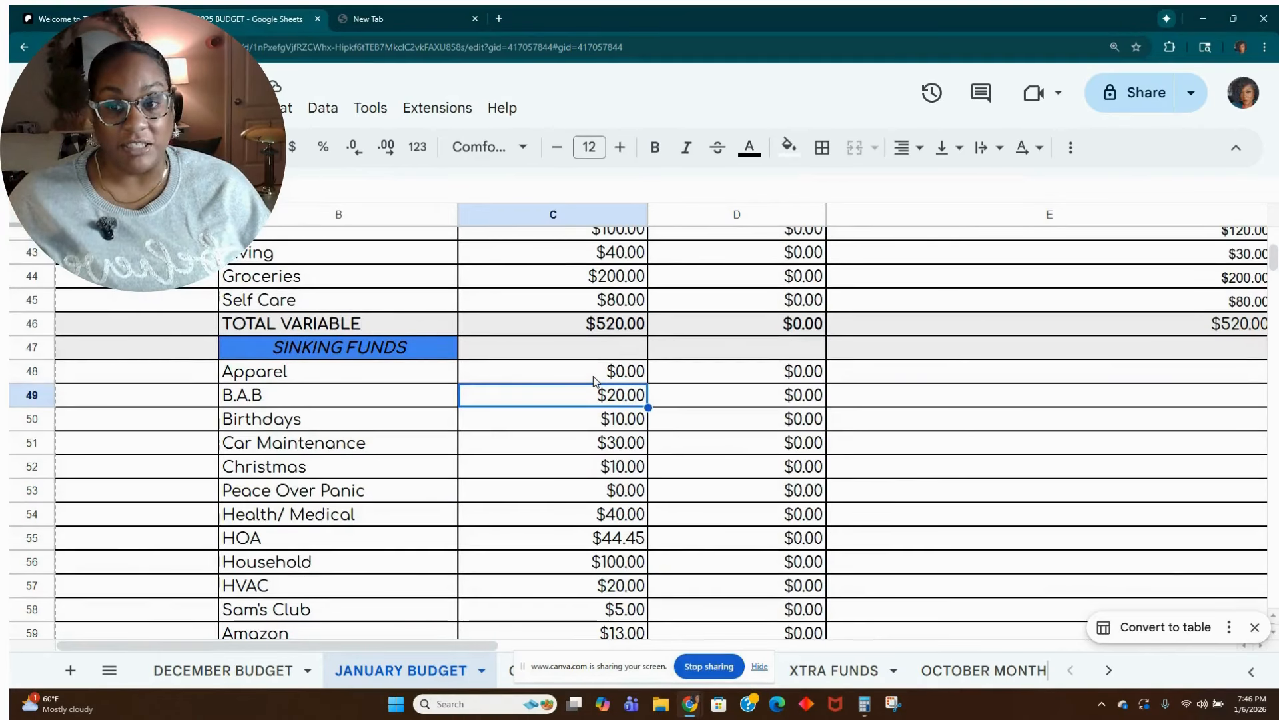
# Set the budgeted Christmas sinking fund amount in cell C52 to 0.
pyautogui.press('Down')
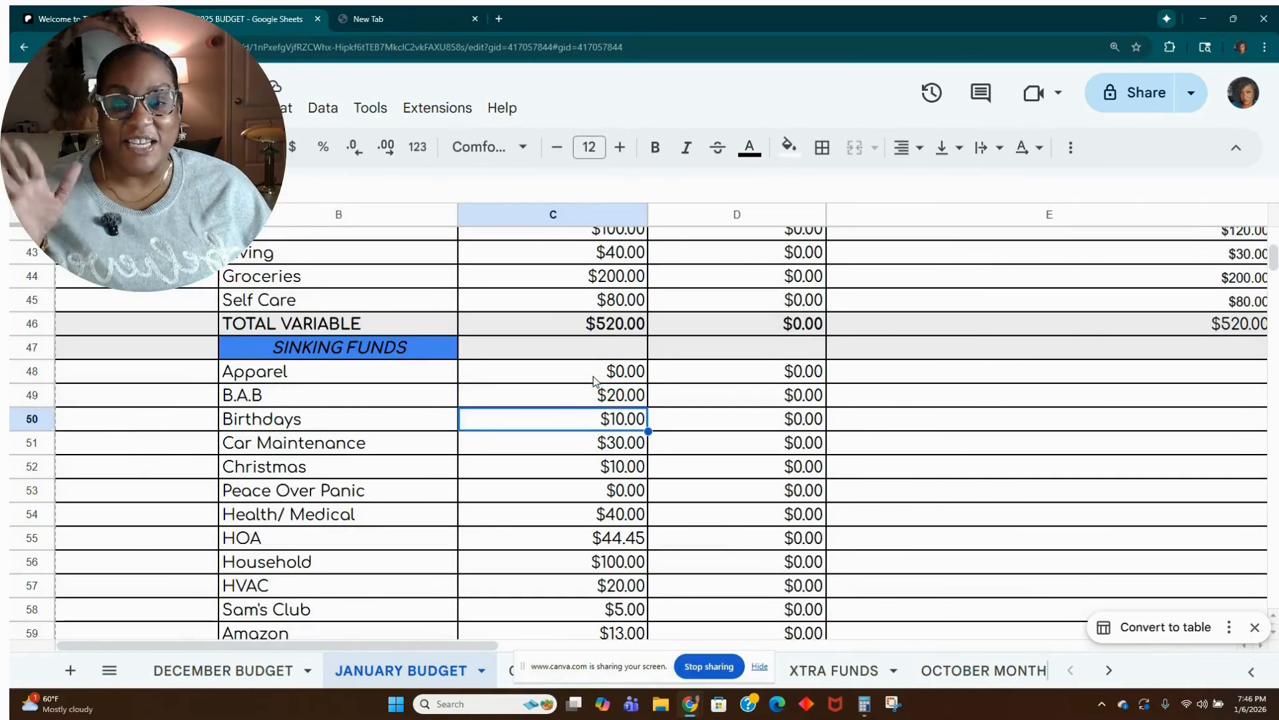
pyautogui.press('Down')
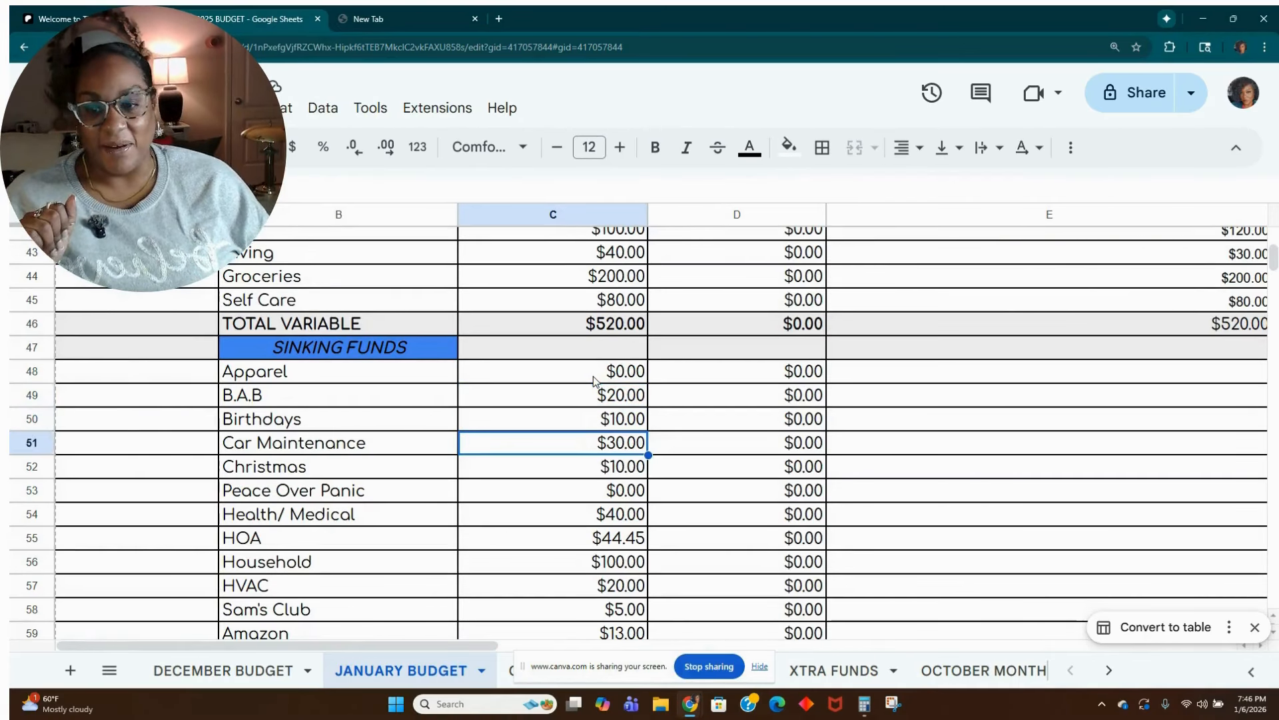
pyautogui.press('Down')
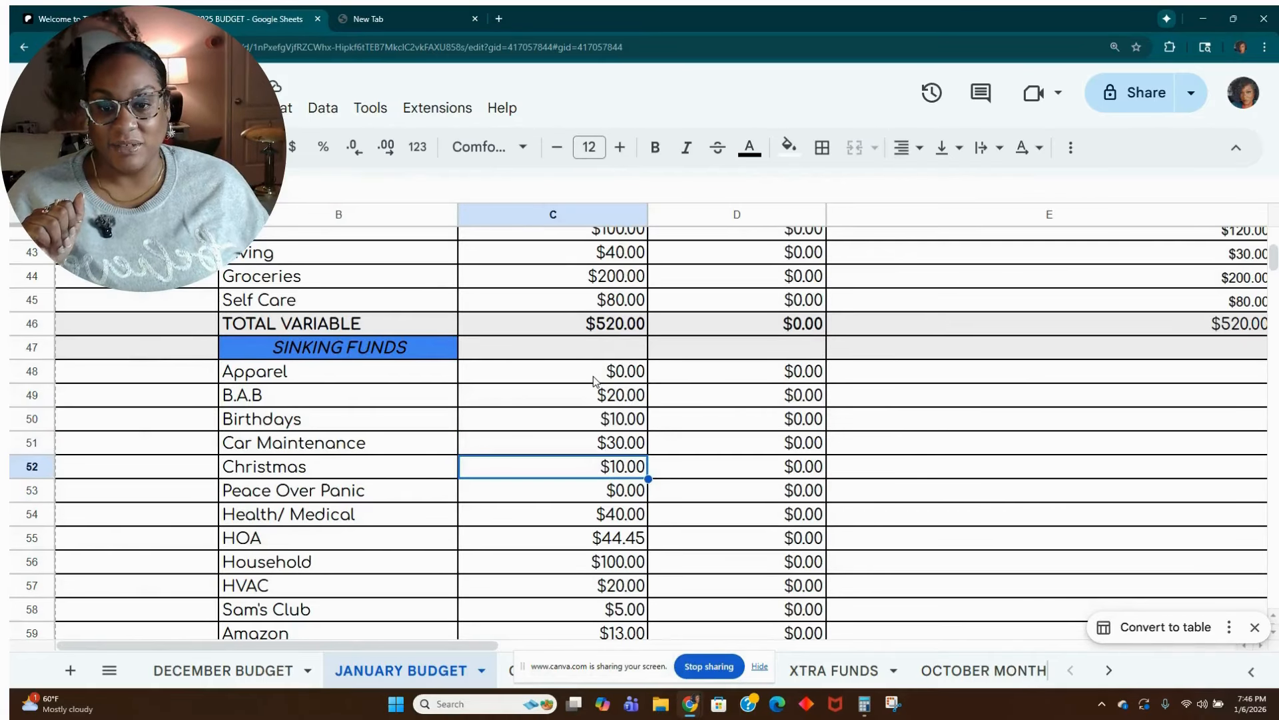
pyautogui.write('0')
pyautogui.press('Return')
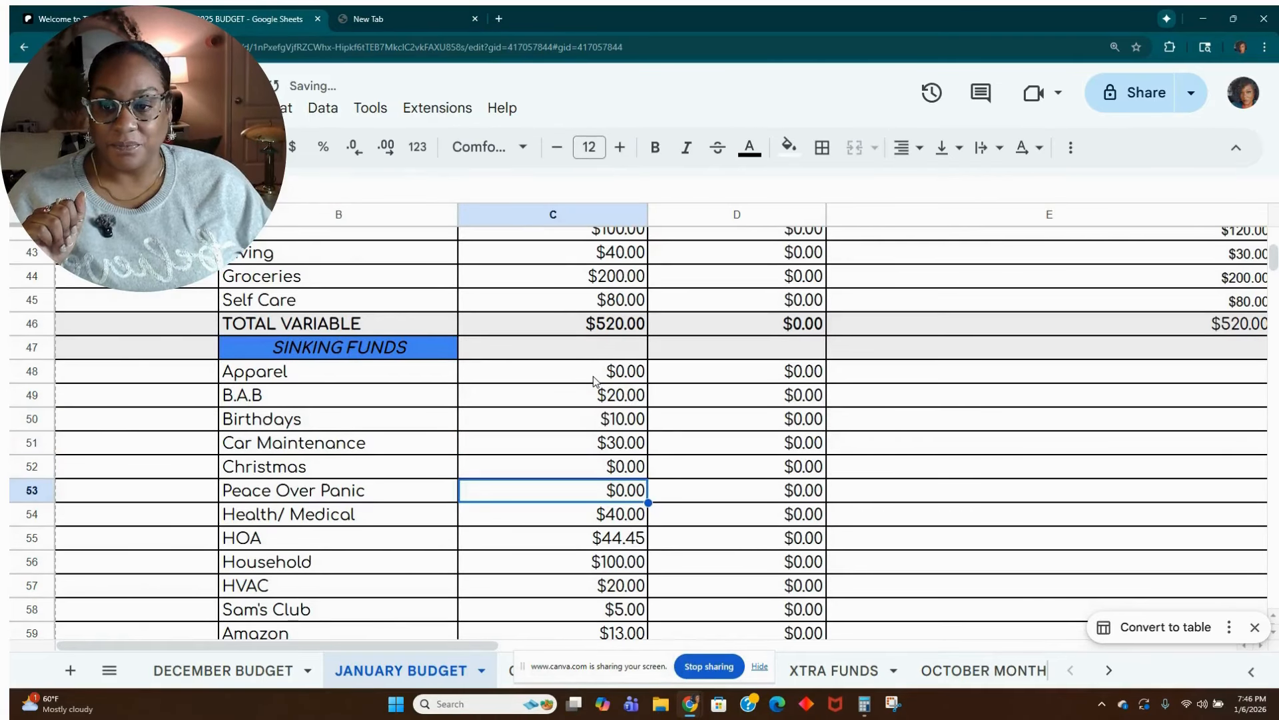
# Set the budgeted All The Things sinking fund amount in cell C64 to 5.00.
pyautogui.scroll(-2, 595, 381)
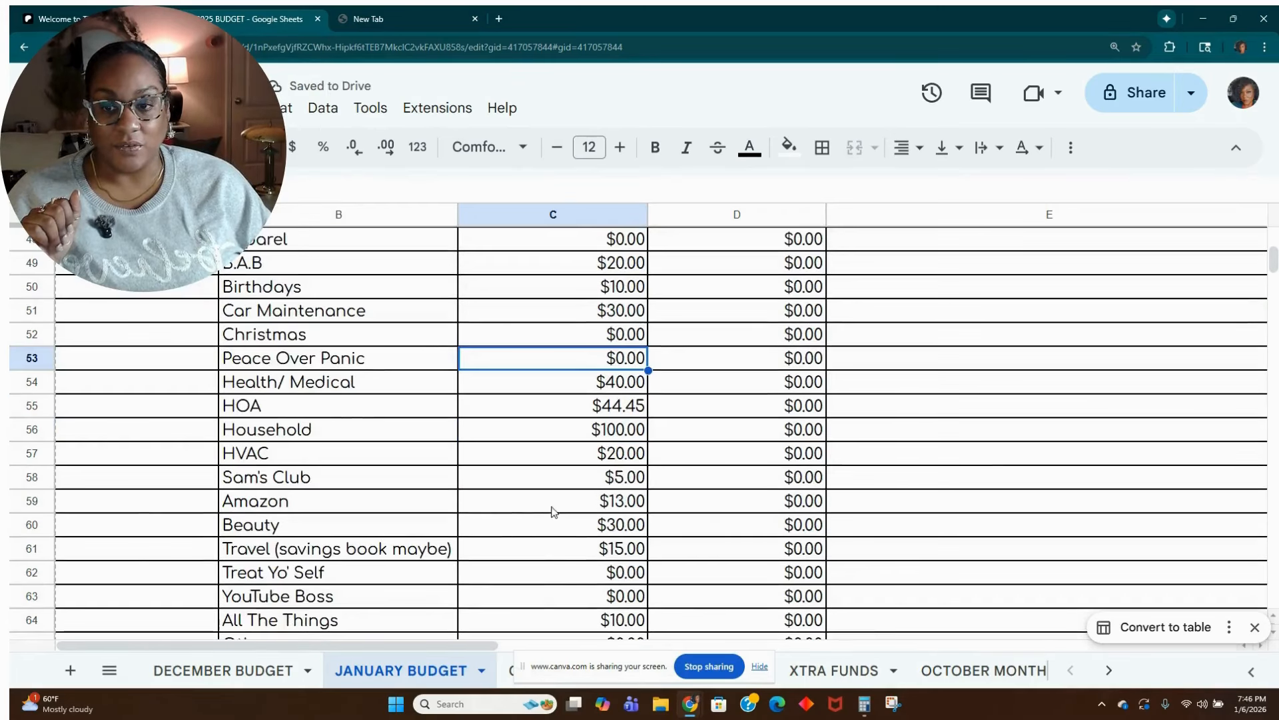
pyautogui.scroll(-1, 556, 506)
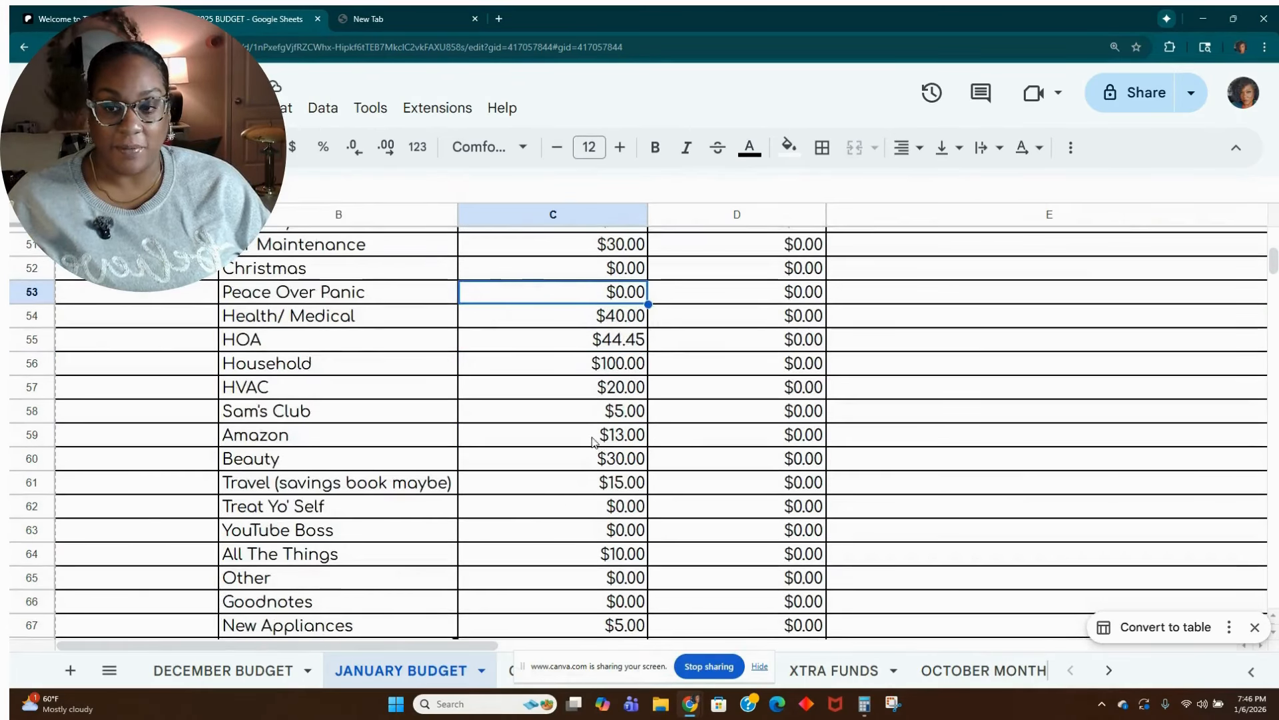
pyautogui.scroll(-1, 588, 434)
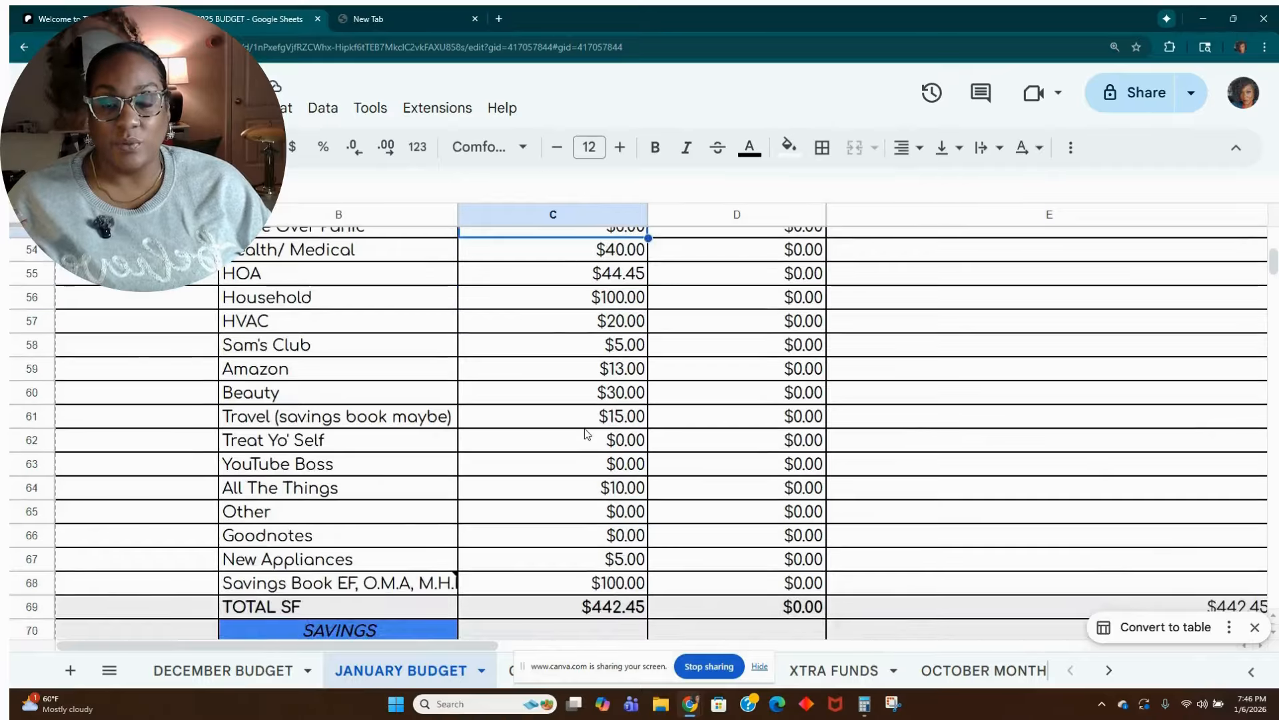
pyautogui.scroll(-1, 587, 431)
pyautogui.scroll(-1, 586, 429)
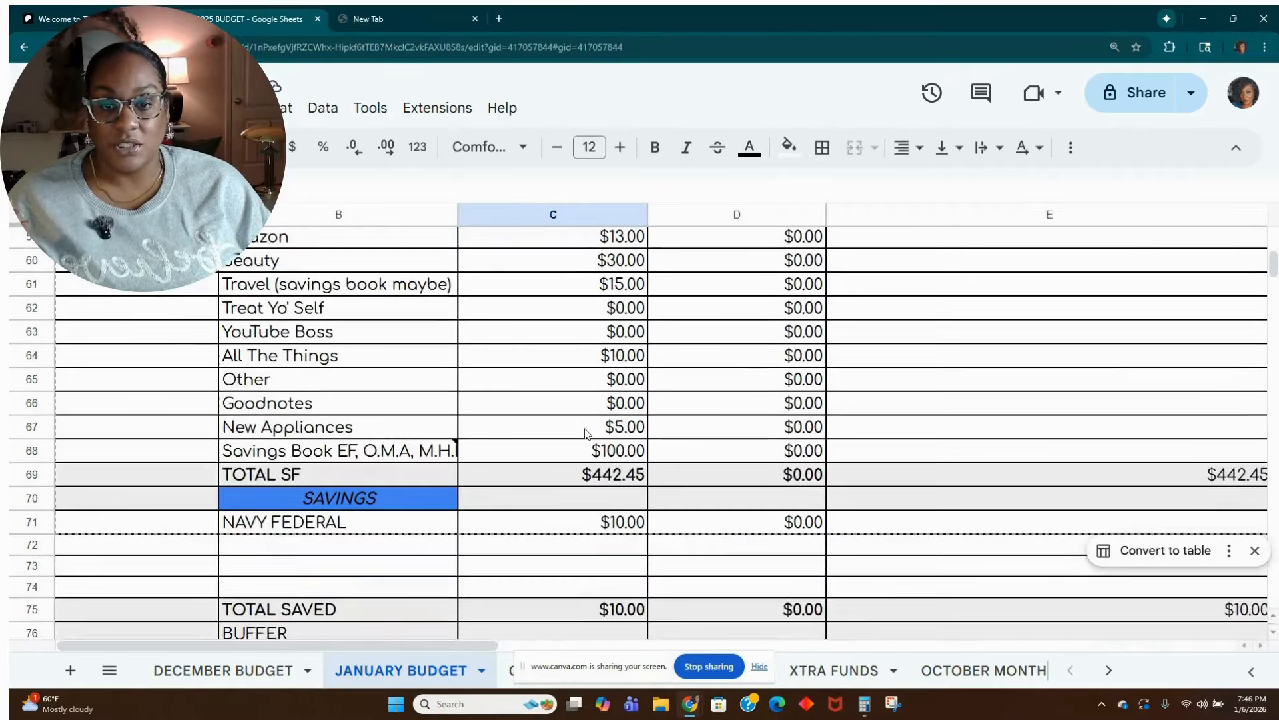
pyautogui.click(610, 360)
pyautogui.write('5')
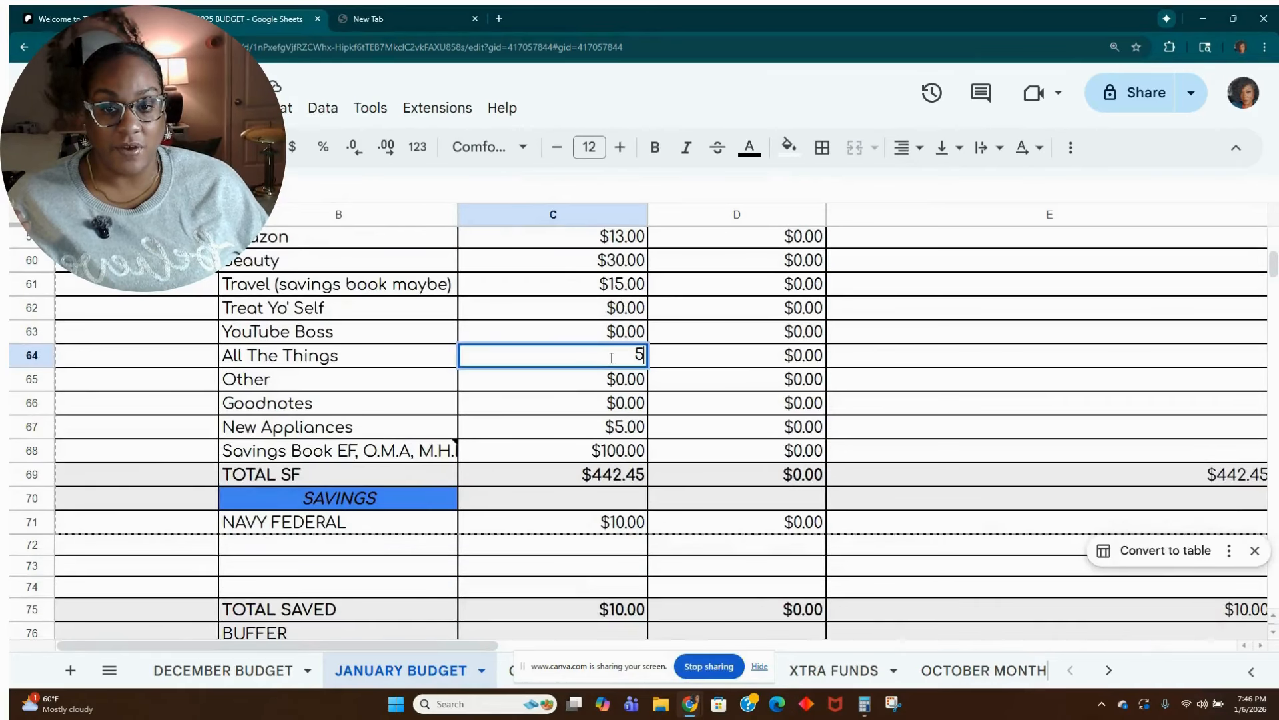
pyautogui.write('.00')
pyautogui.press('Return')
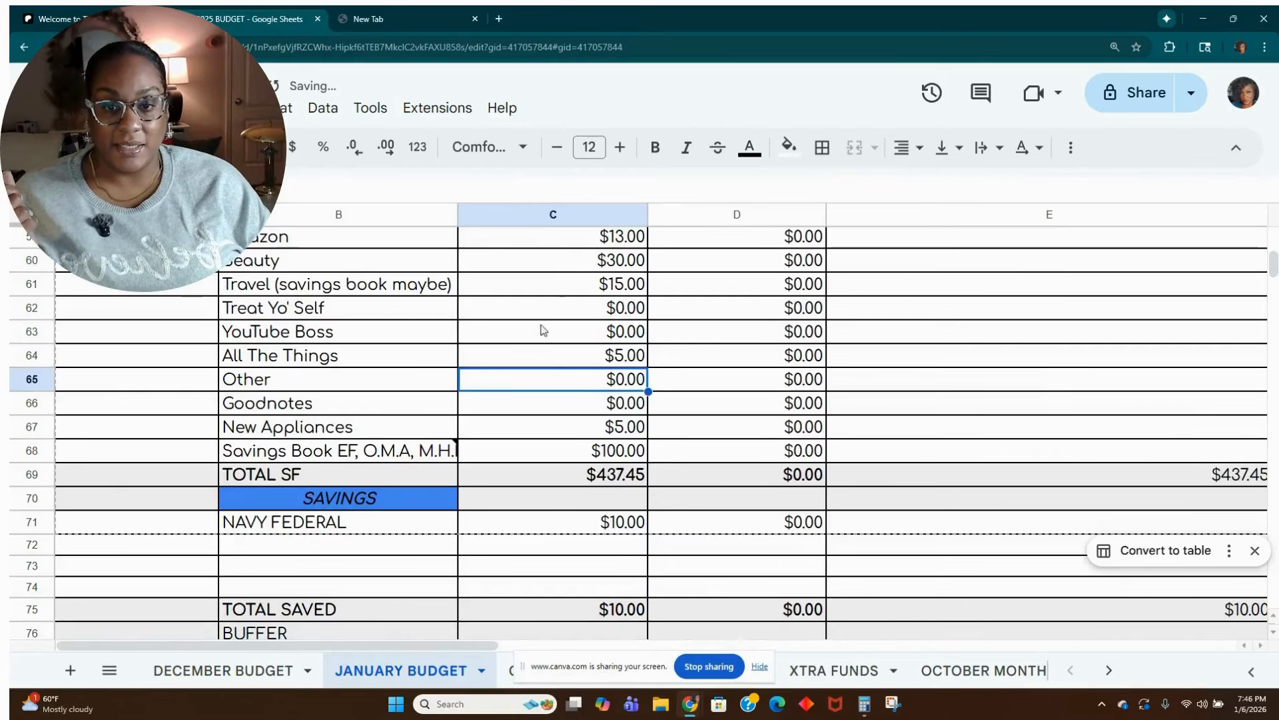
# Set the budgeted New Appliances sinking fund amount in cell C67 to 0.00.
pyautogui.scroll(-1, 543, 330)
pyautogui.click(627, 360)
pyautogui.write('0.00')
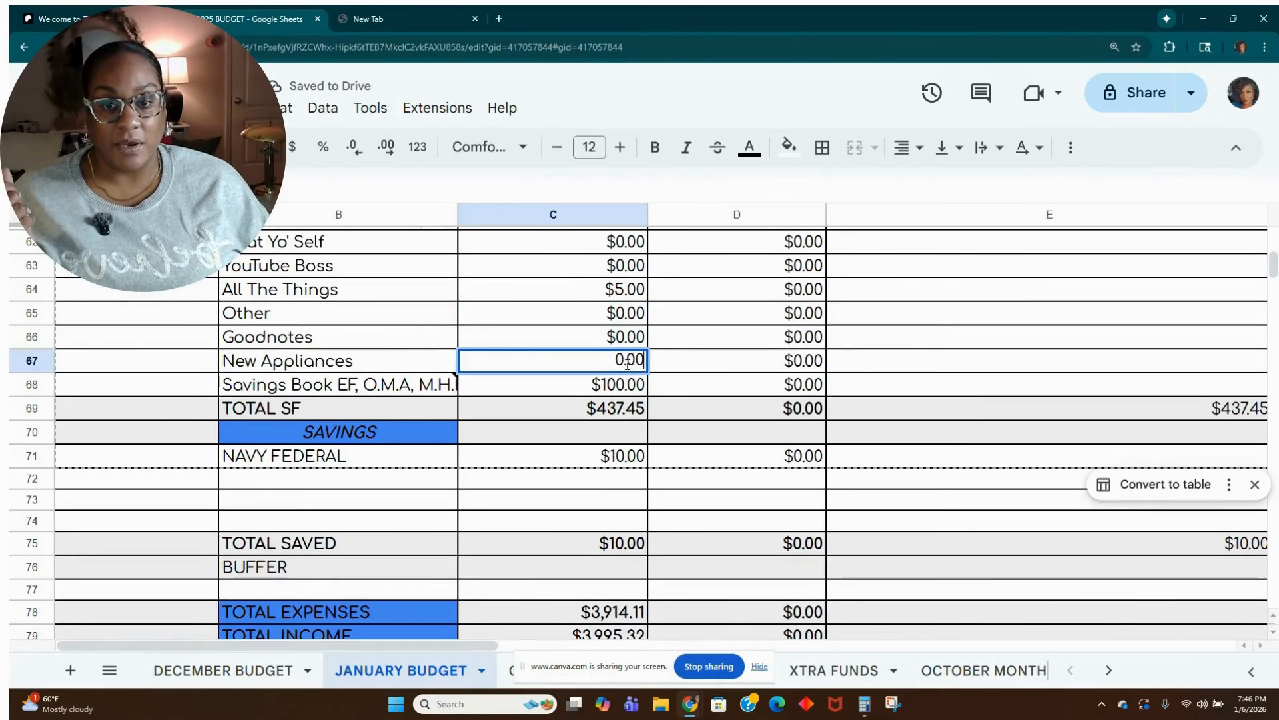
pyautogui.press('Return')
# Set the BUFFER/ROLL amount in cell C80 of the totals section to 0.
pyautogui.scroll(-3, 657, 418)
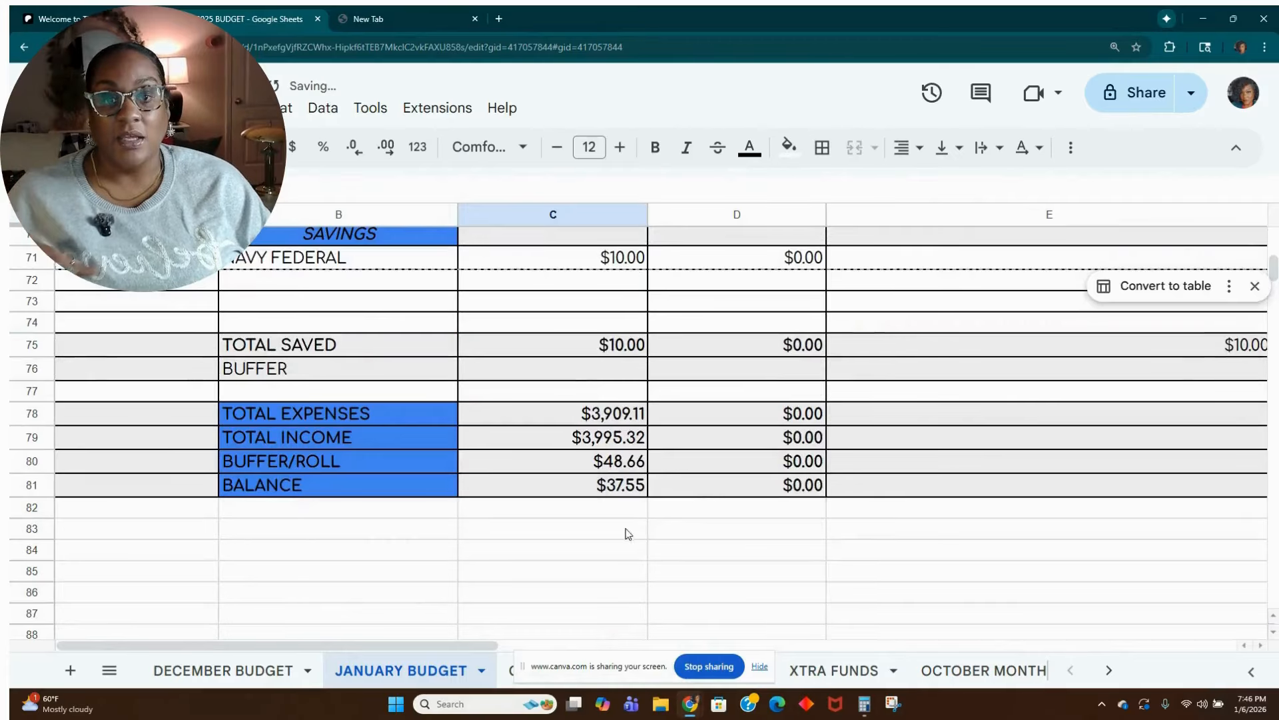
pyautogui.click(577, 468)
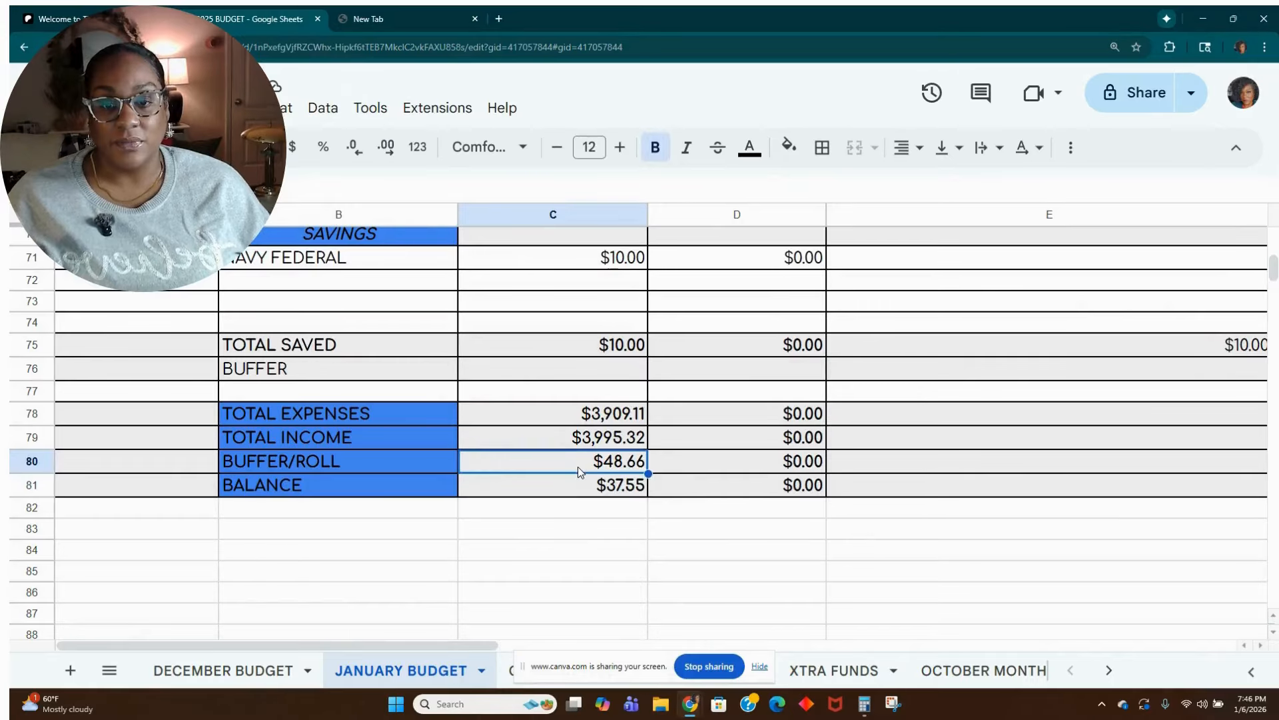
pyautogui.write('0')
pyautogui.press('Tab')
# Set the budgeted Savings Book amount in cell C68 to 120.
pyautogui.scroll(3, 581, 473)
pyautogui.scroll(3, 580, 473)
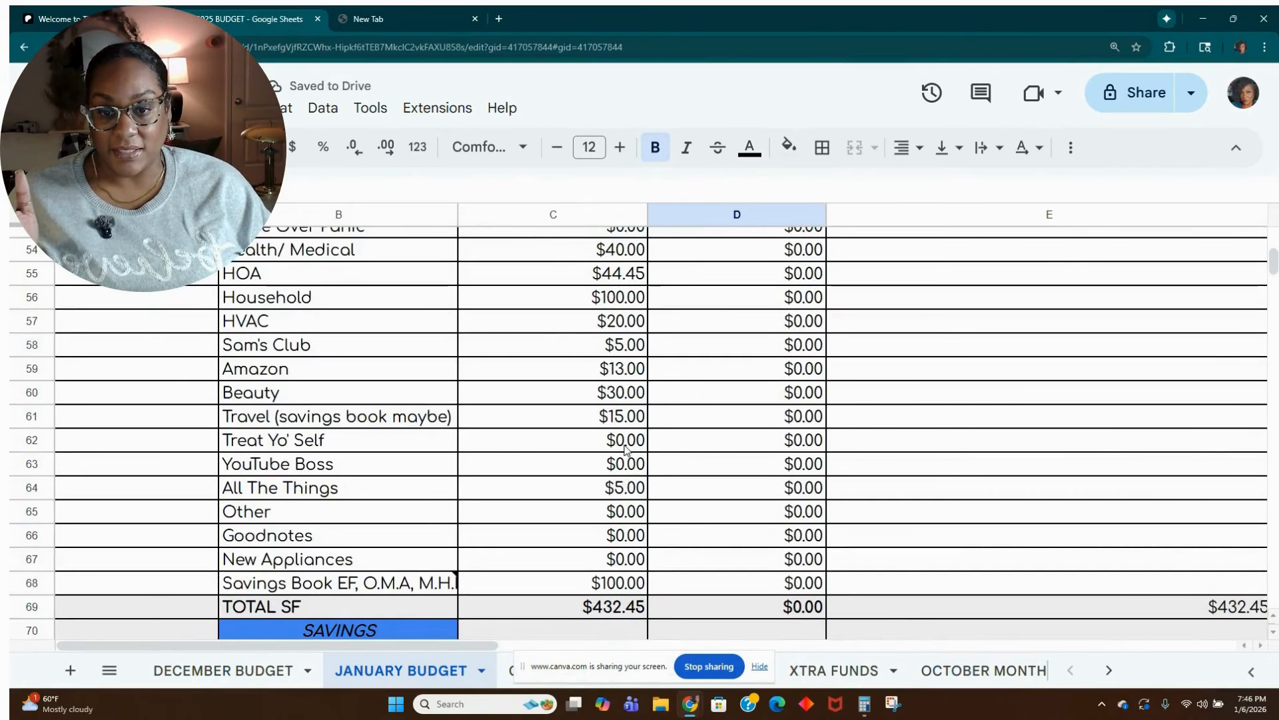
pyautogui.click(638, 582)
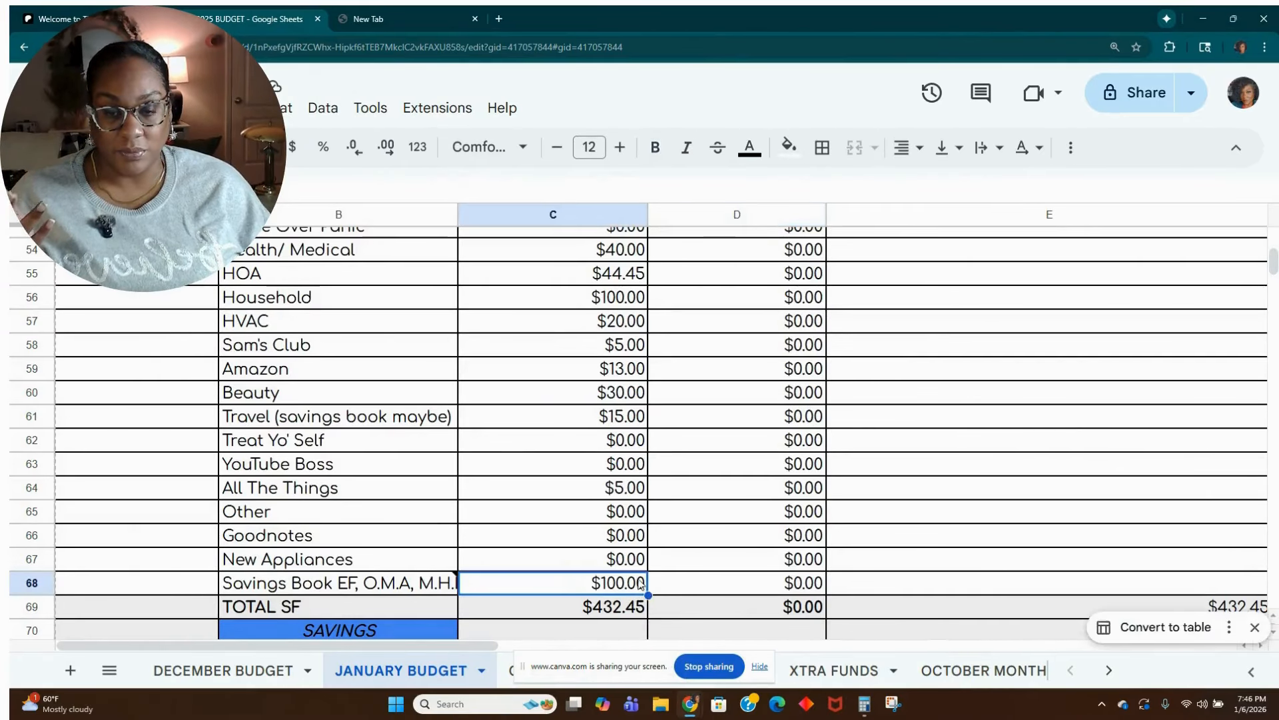
pyautogui.write('120')
pyautogui.press('Tab')
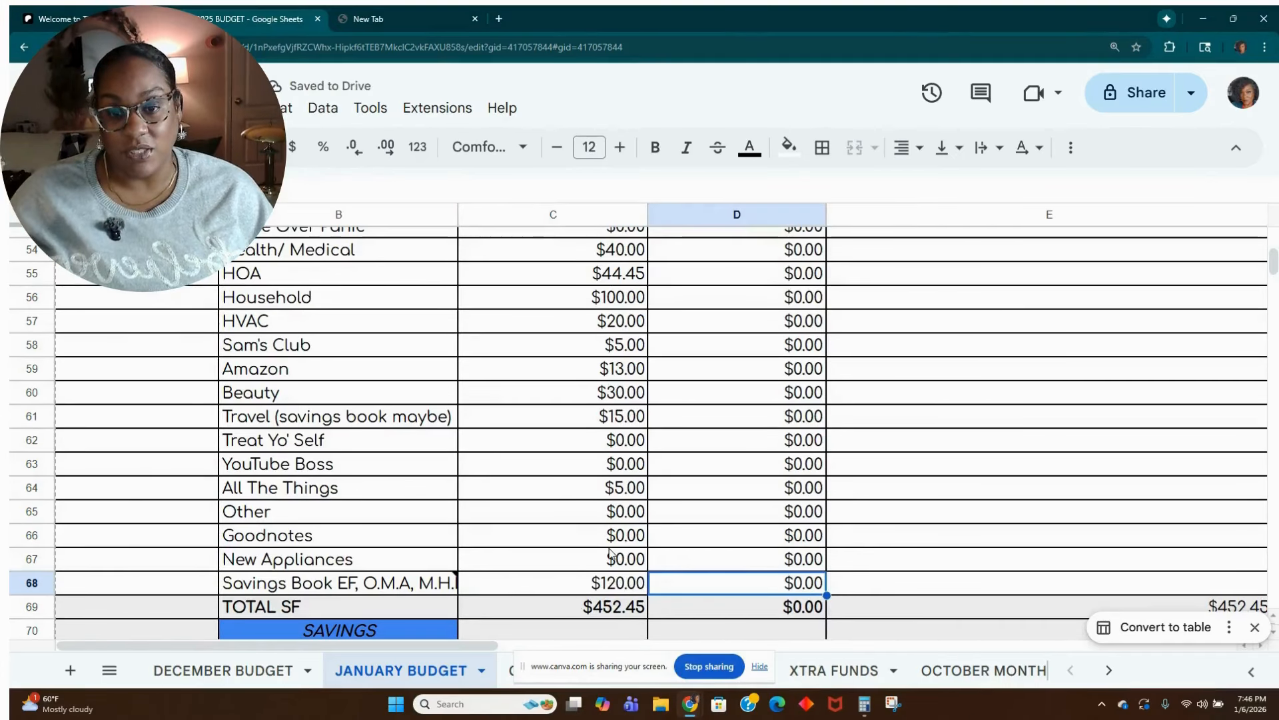
# Set the budgeted Apparel sinking fund amount in cell C48 to 5.00.
pyautogui.scroll(4, 610, 551)
pyautogui.scroll(-1, 610, 550)
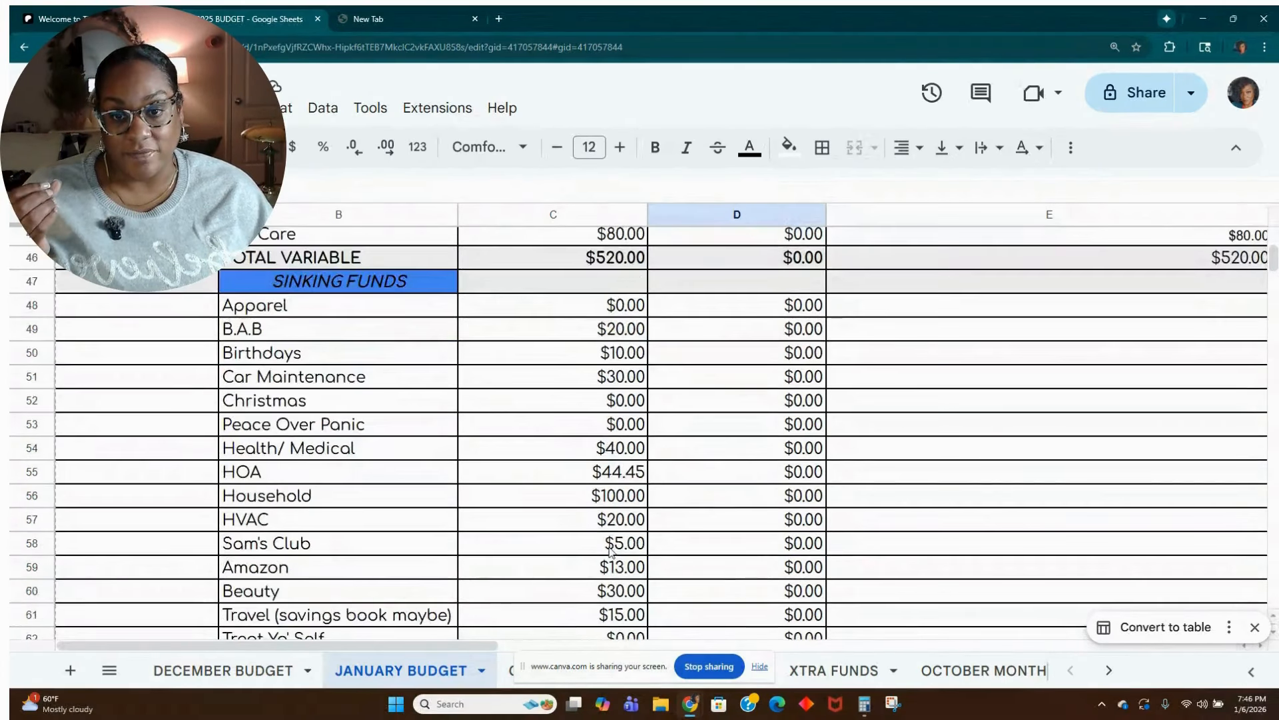
pyautogui.click(630, 290)
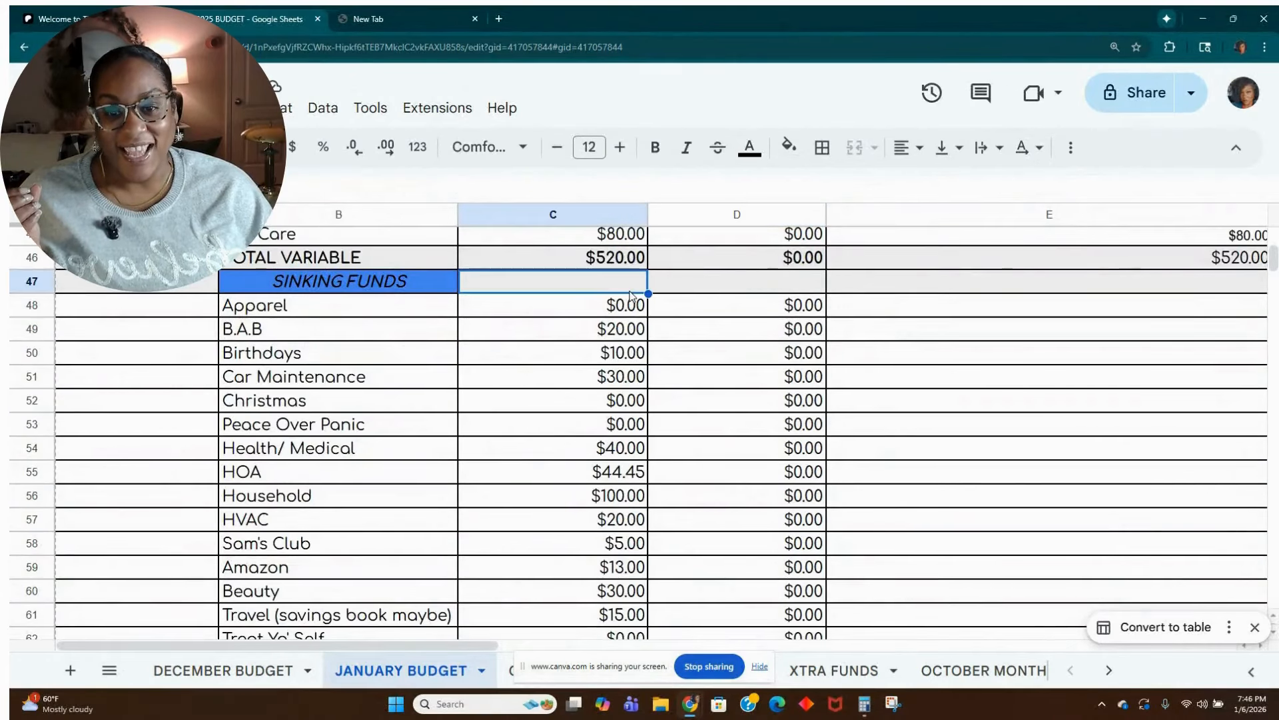
pyautogui.click(622, 305)
pyautogui.write('5')
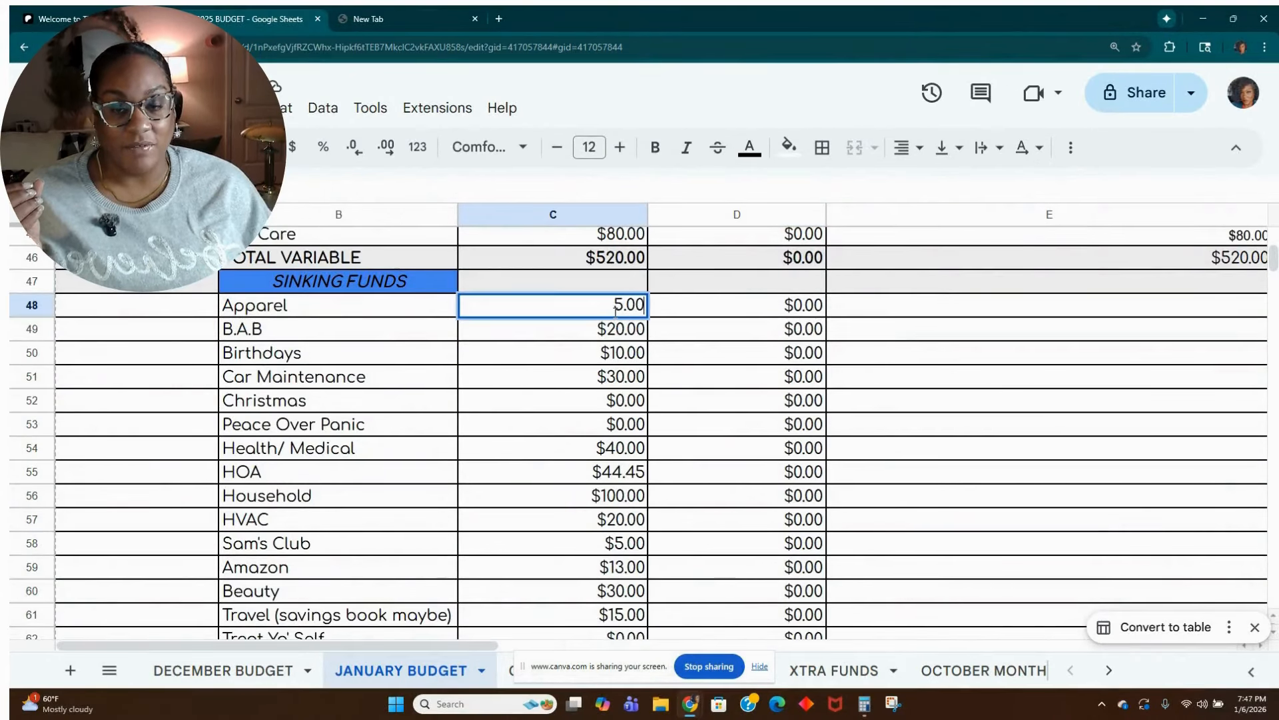
pyautogui.write('.00')
pyautogui.press('Return')
# Check the January balance in the totals section, then re-enter the All The Things amount in cell C64 as 5.00.
pyautogui.scroll(-1, 596, 341)
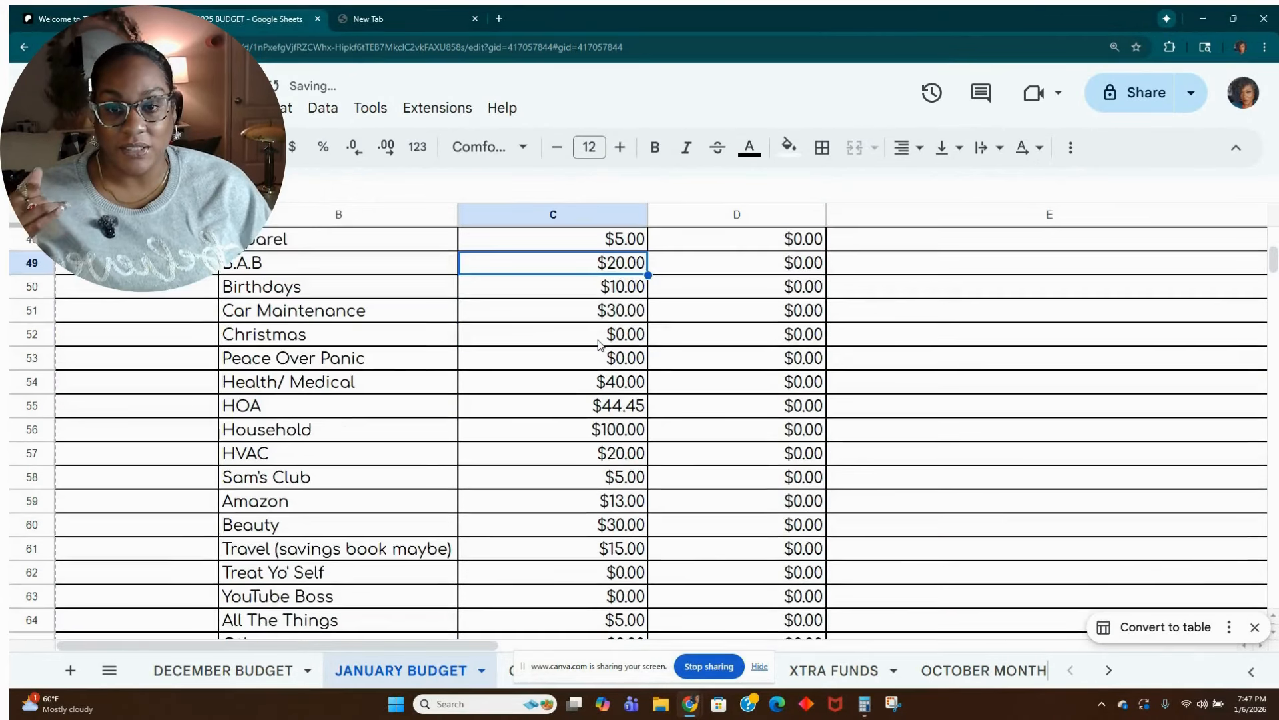
pyautogui.scroll(-4, 598, 344)
pyautogui.scroll(-3, 599, 345)
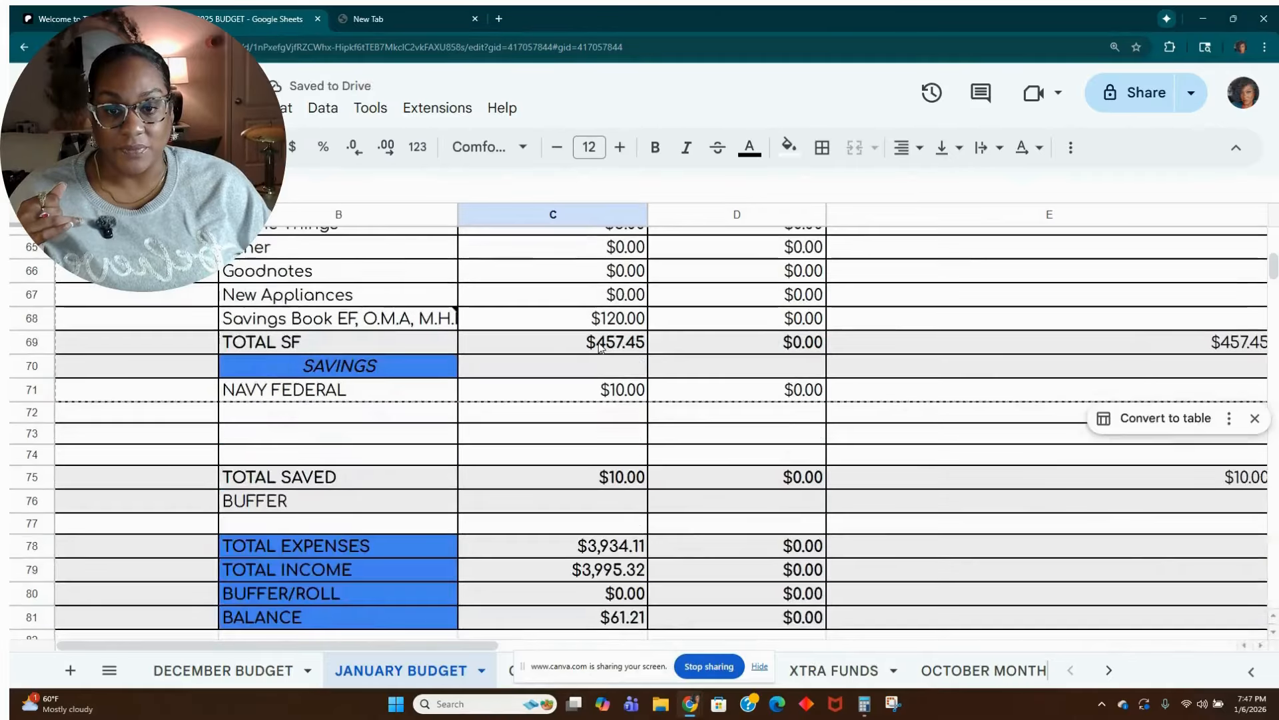
pyautogui.scroll(3, 601, 347)
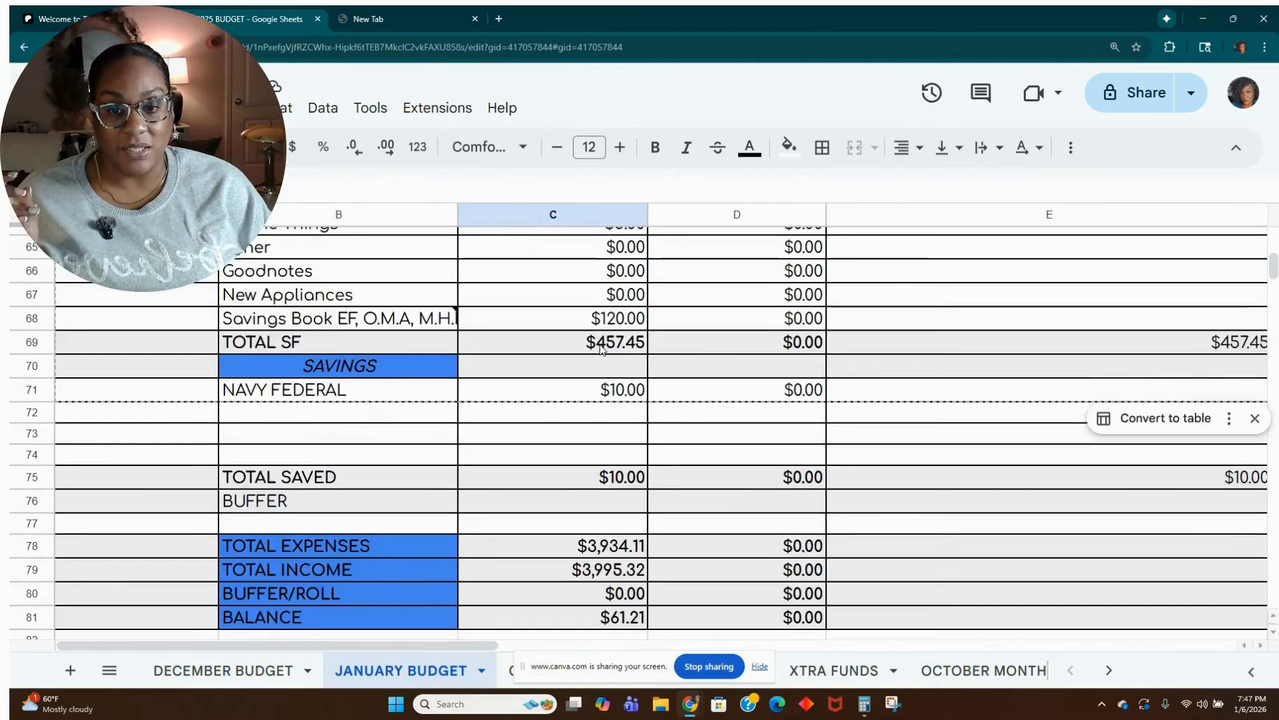
pyautogui.scroll(1, 605, 351)
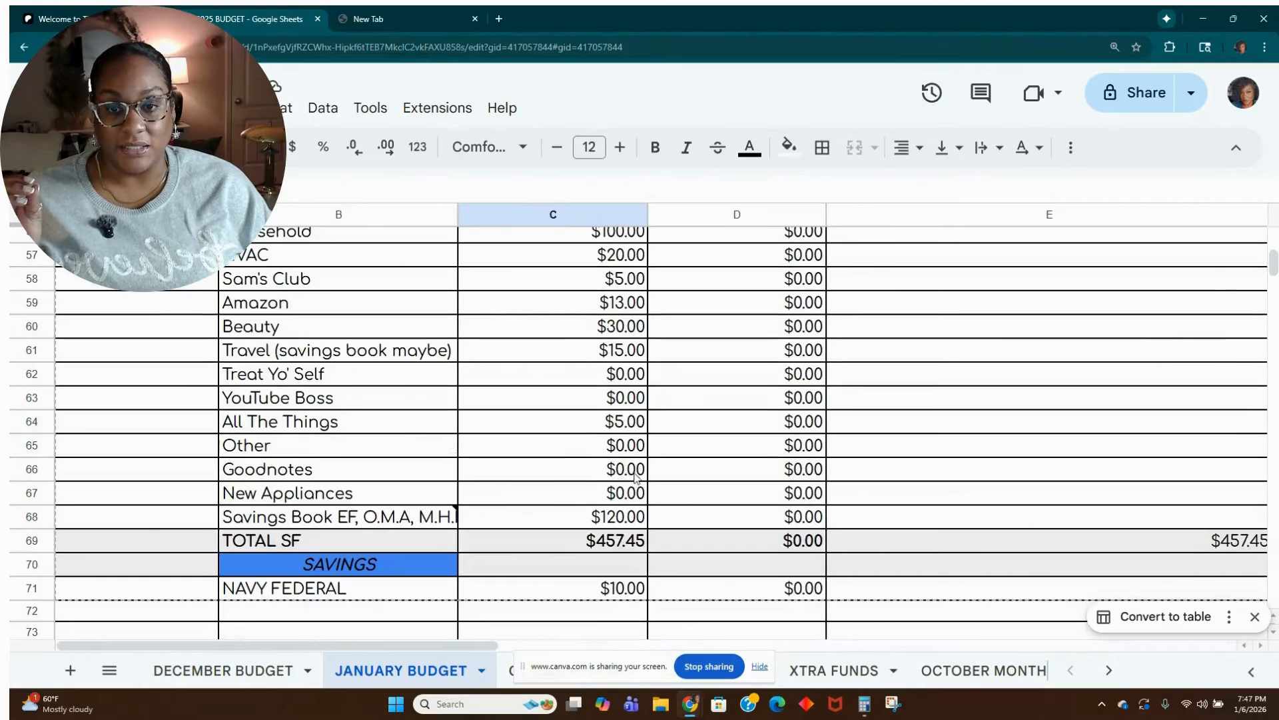
pyautogui.scroll(1, 635, 476)
pyautogui.click(623, 492)
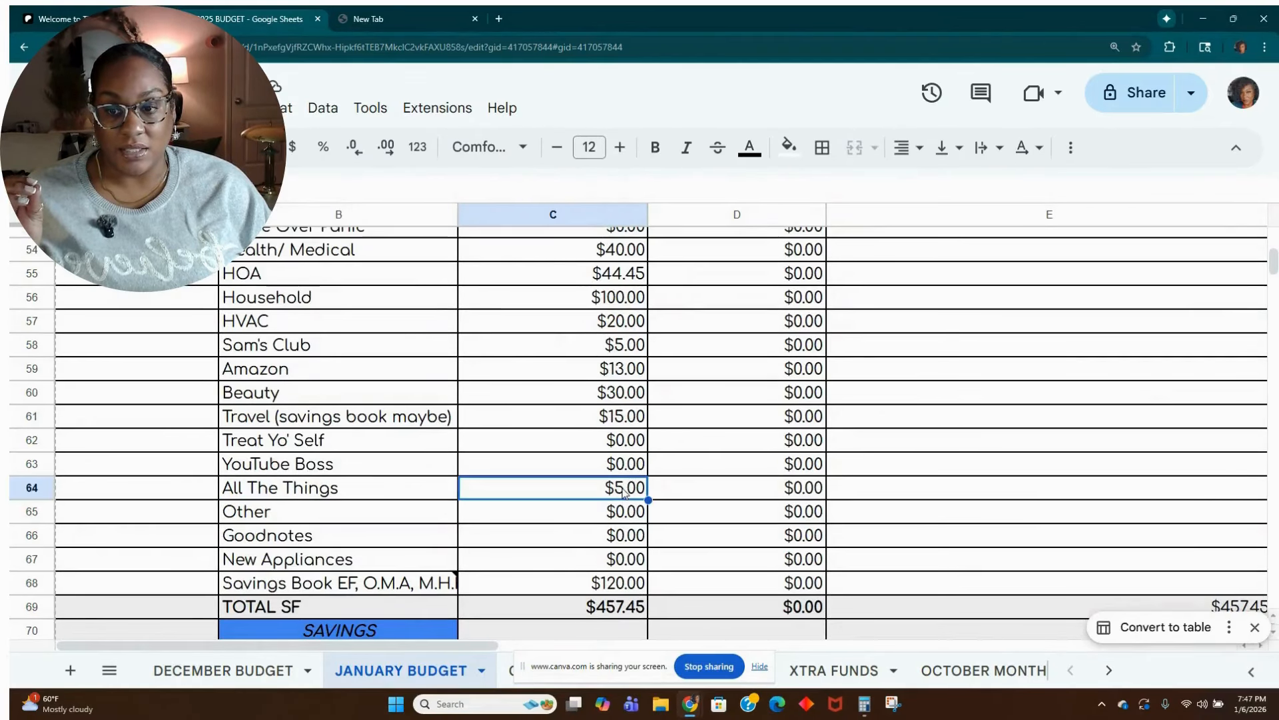
pyautogui.write('1')
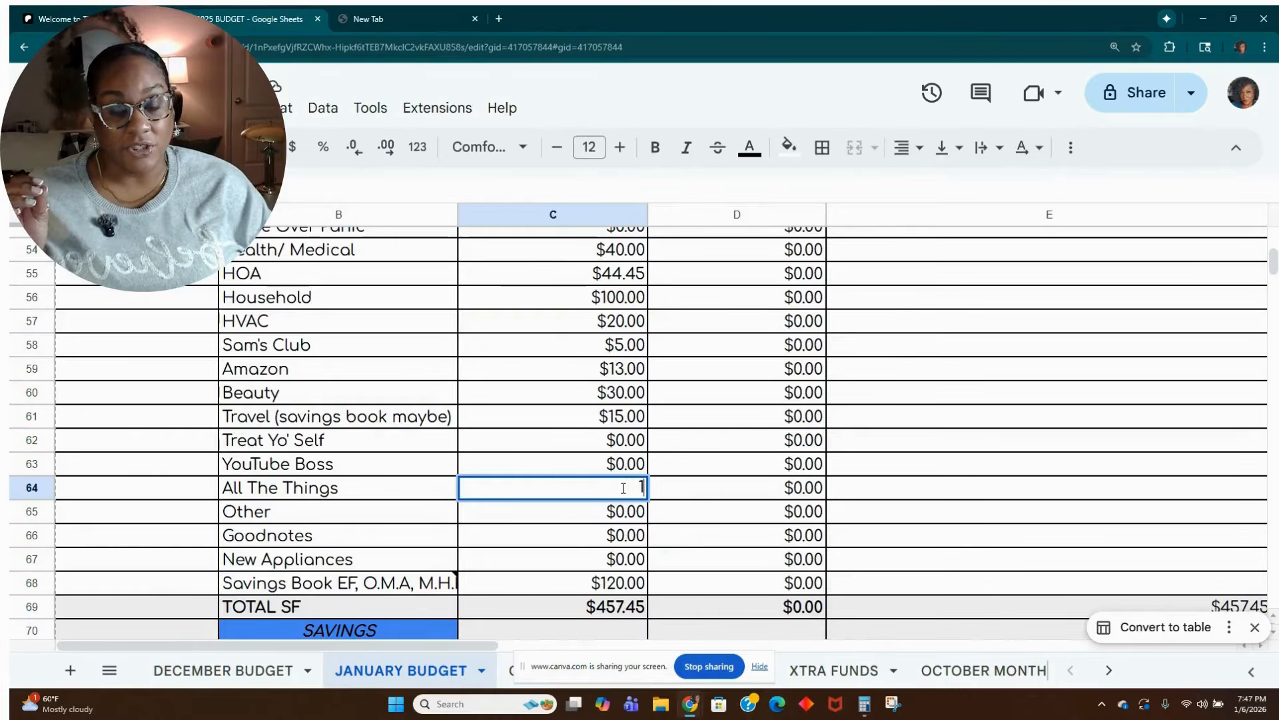
pyautogui.write('0.1')
pyautogui.write('.00')
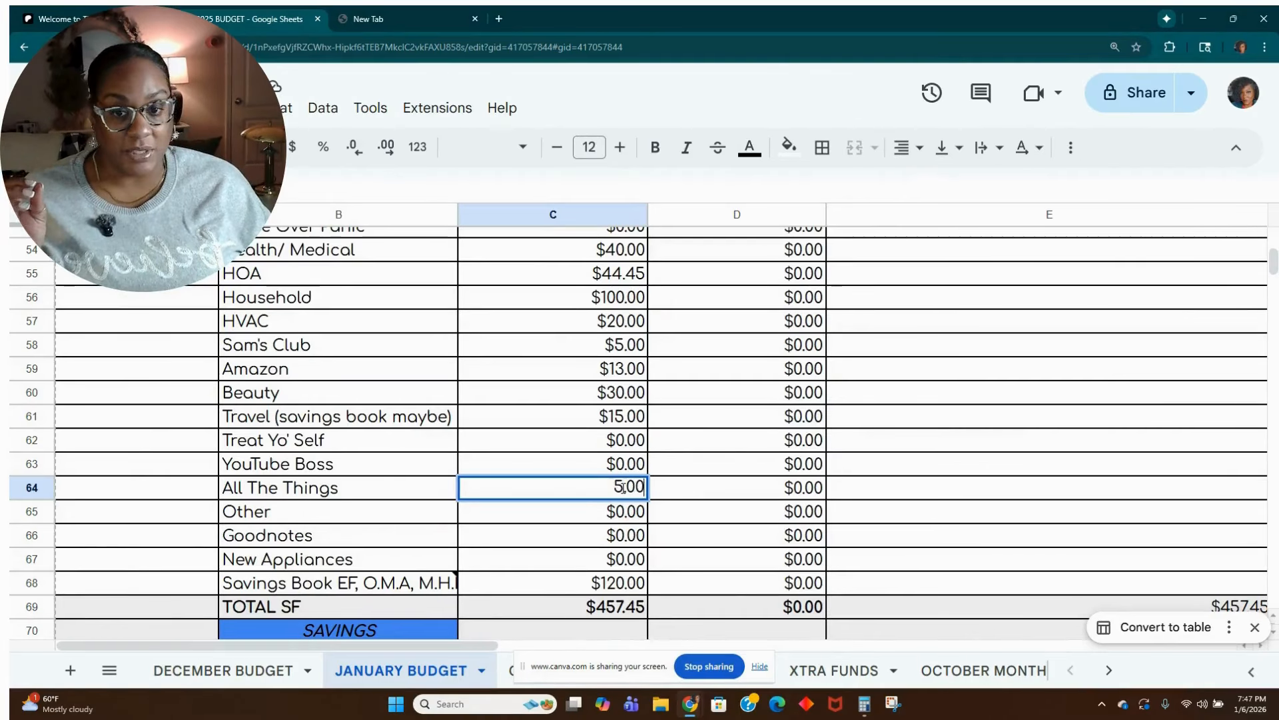
# Set the budgeted Health/Medical sinking fund amount in cell C54 to 50.00.
pyautogui.press('Up')
pyautogui.press('Up')
pyautogui.press('Up')
pyautogui.press('Up')
pyautogui.press('Up')
pyautogui.press('Up')
pyautogui.press('Up')
pyautogui.press('Up')
pyautogui.press('Up')
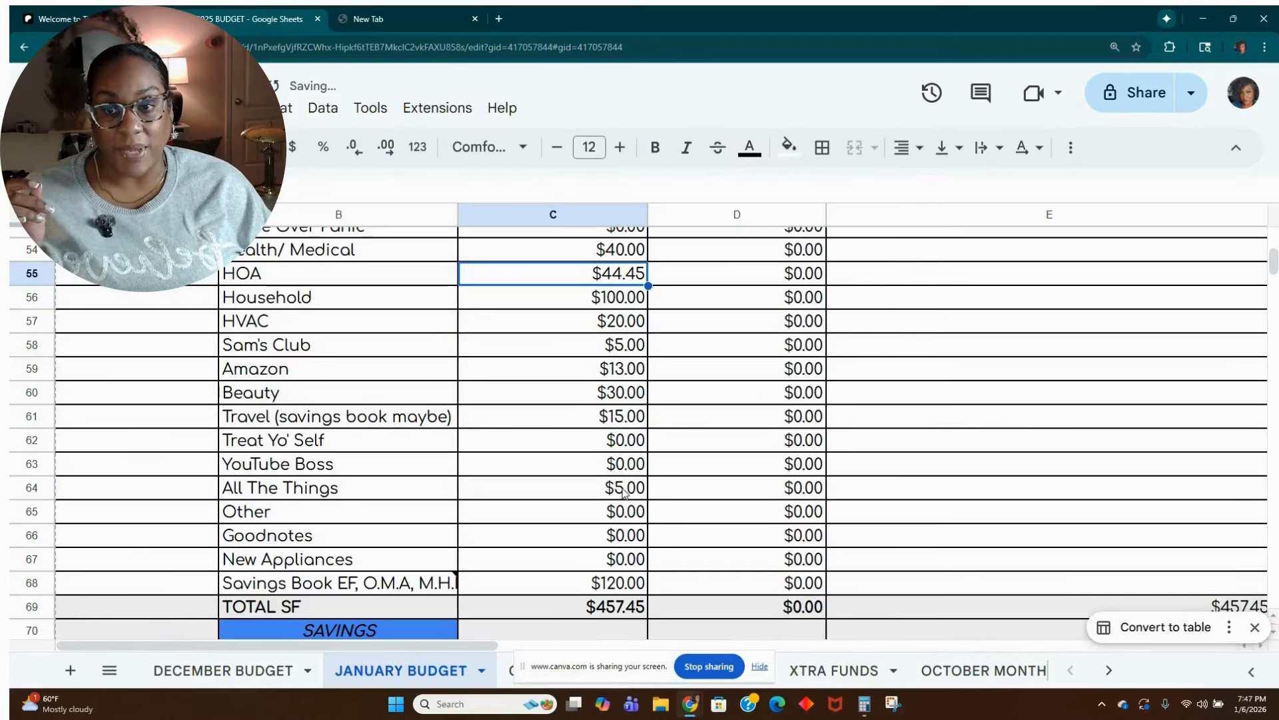
pyautogui.press('Up')
pyautogui.write('50.00')
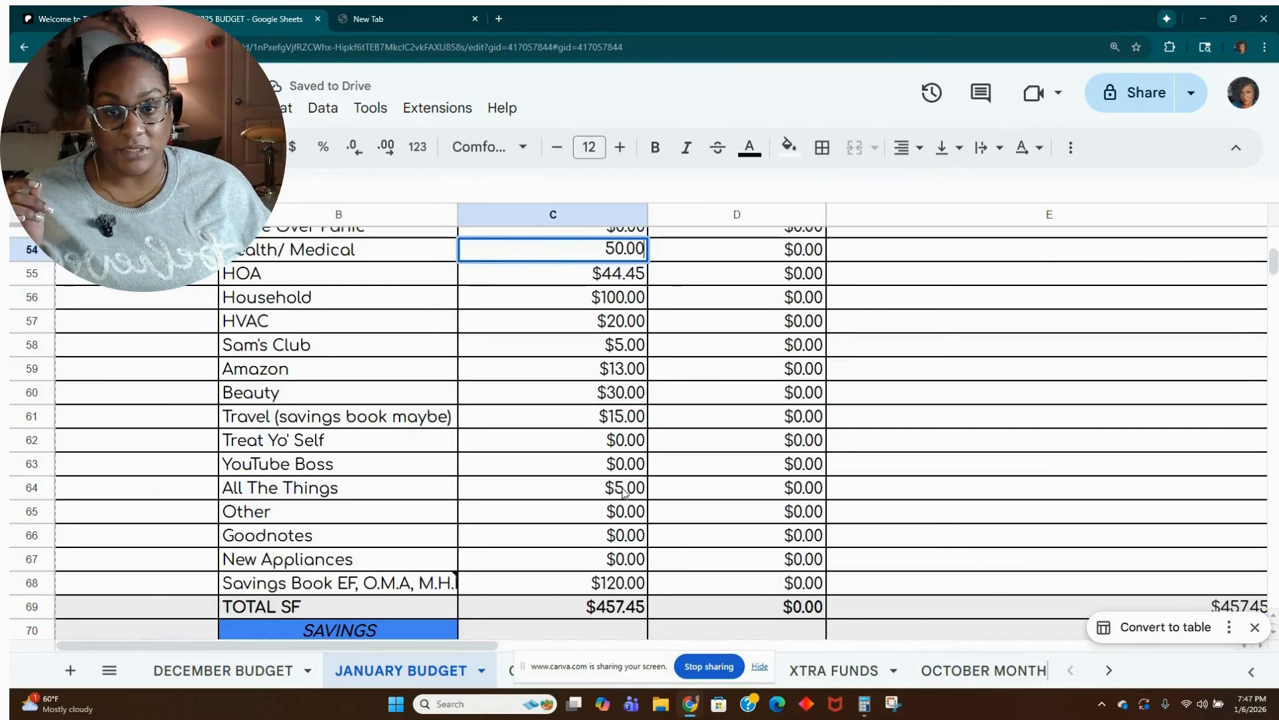
pyautogui.press('Return')
# Check the January balance, then set the budgeted Health/Medical sinking fund amount in cell C54 to 60.00.
pyautogui.scroll(-5, 612, 593)
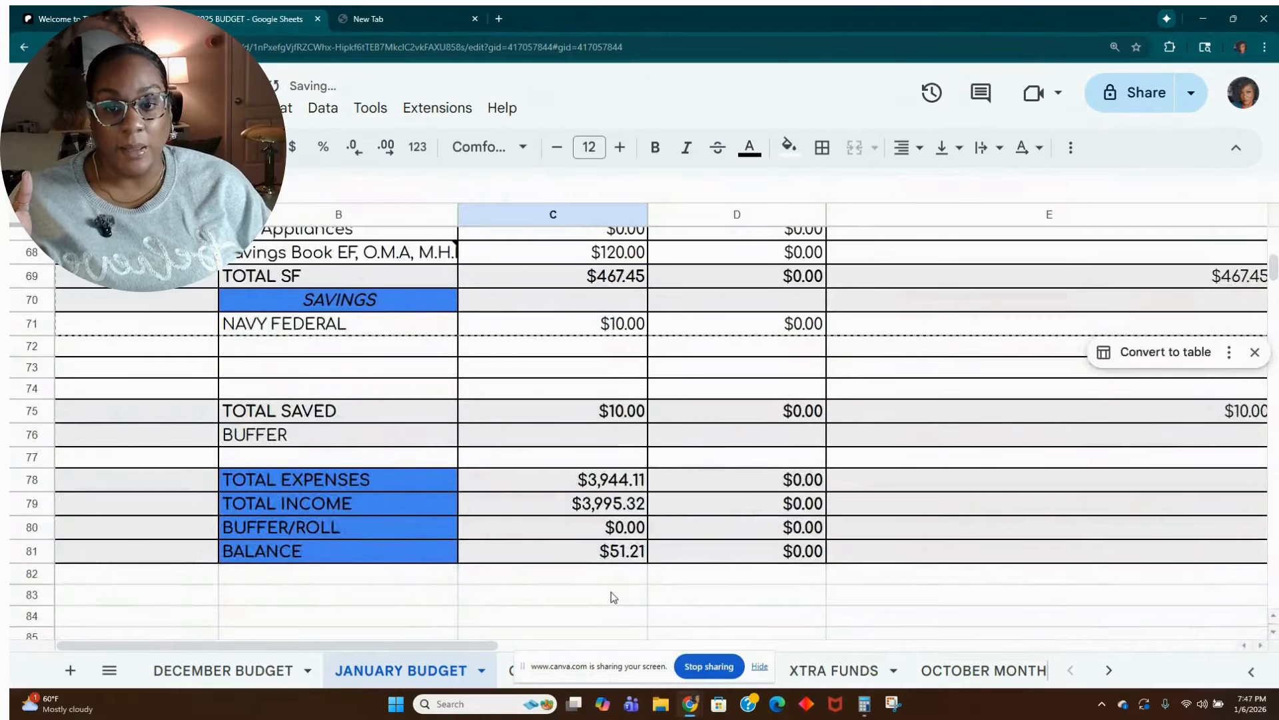
pyautogui.scroll(10, 614, 597)
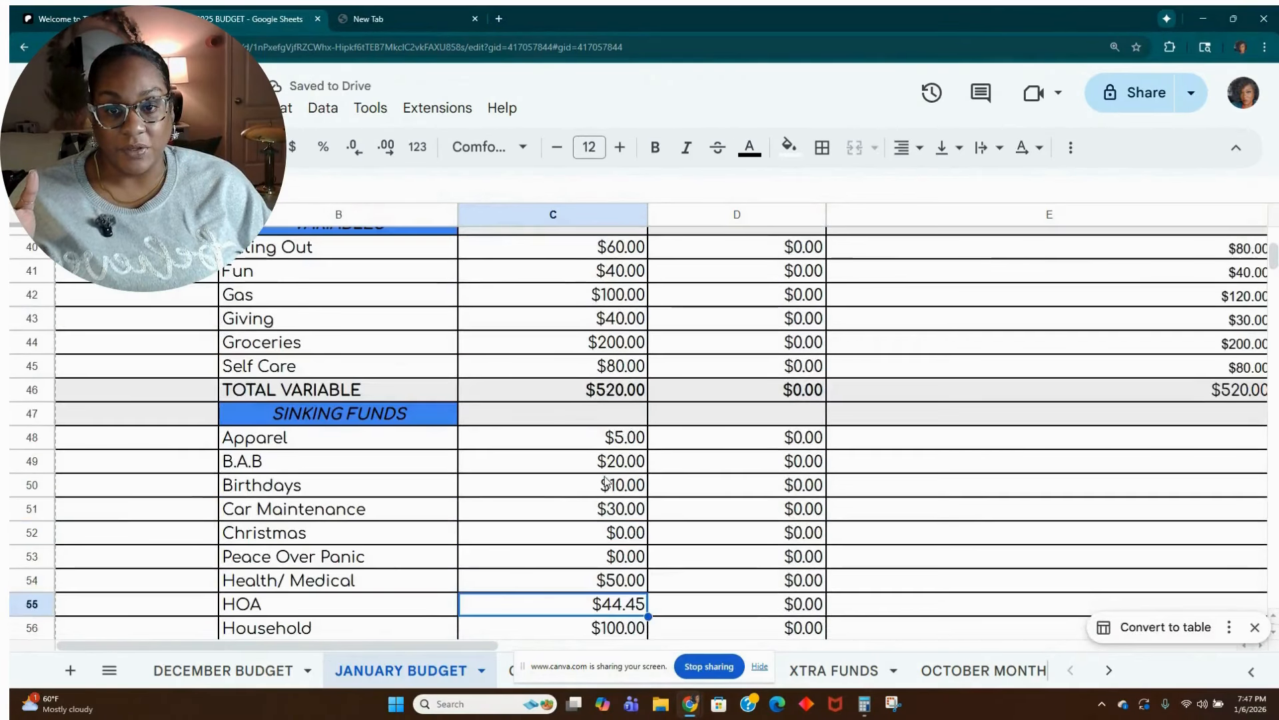
pyautogui.click(630, 581)
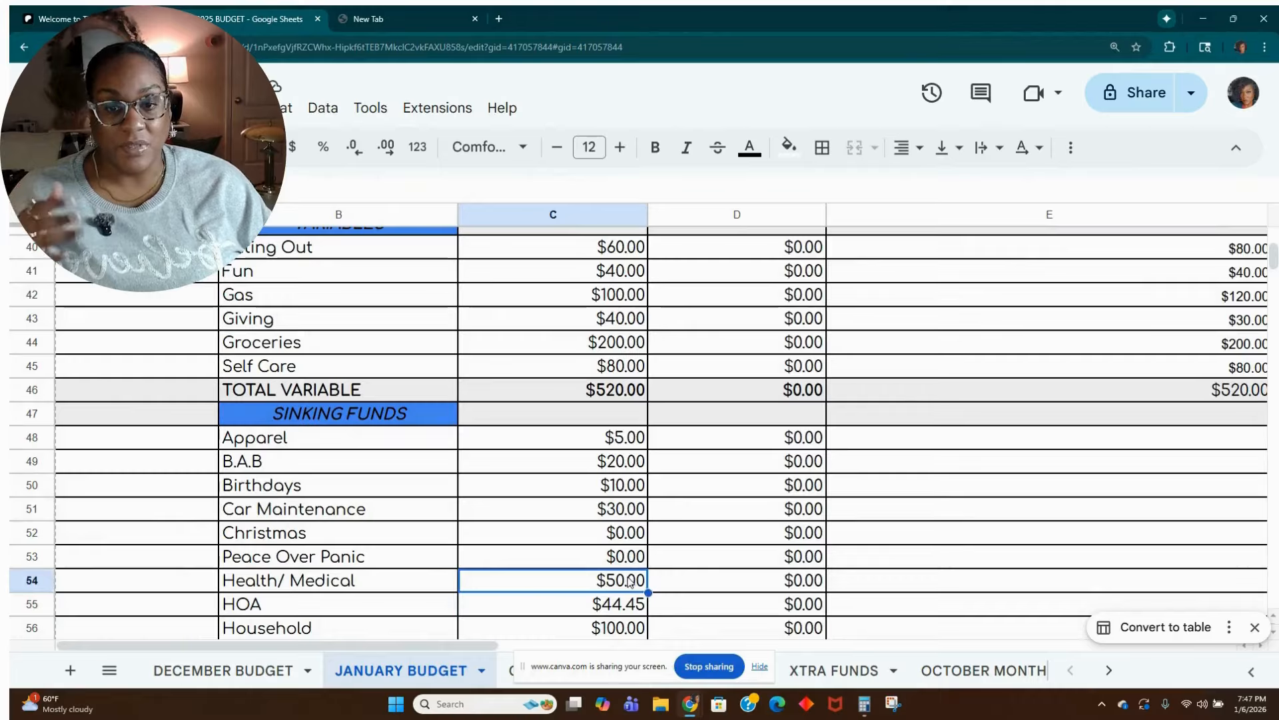
pyautogui.write('60.00')
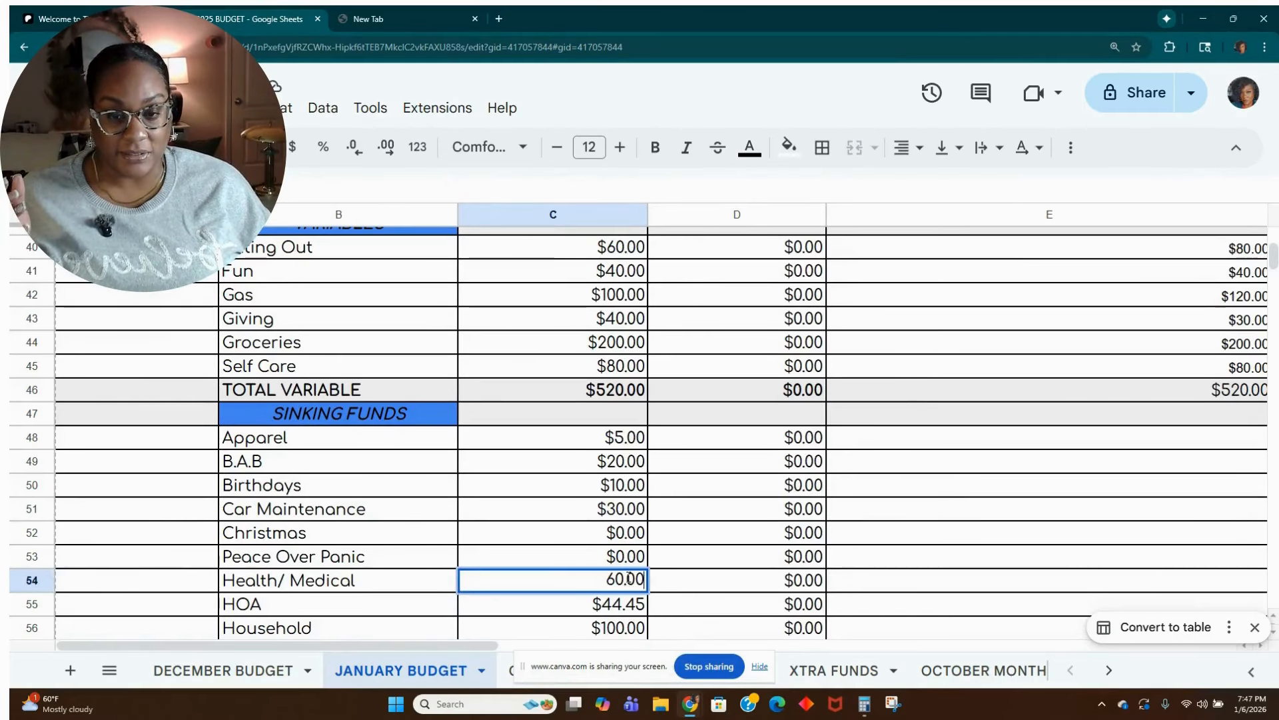
pyautogui.press('Return')
# Set the budgeted Buffer/Roll amount in cell C80 to 41.21 to zero out the January balance.
pyautogui.scroll(-4, 639, 566)
pyautogui.scroll(-6, 645, 566)
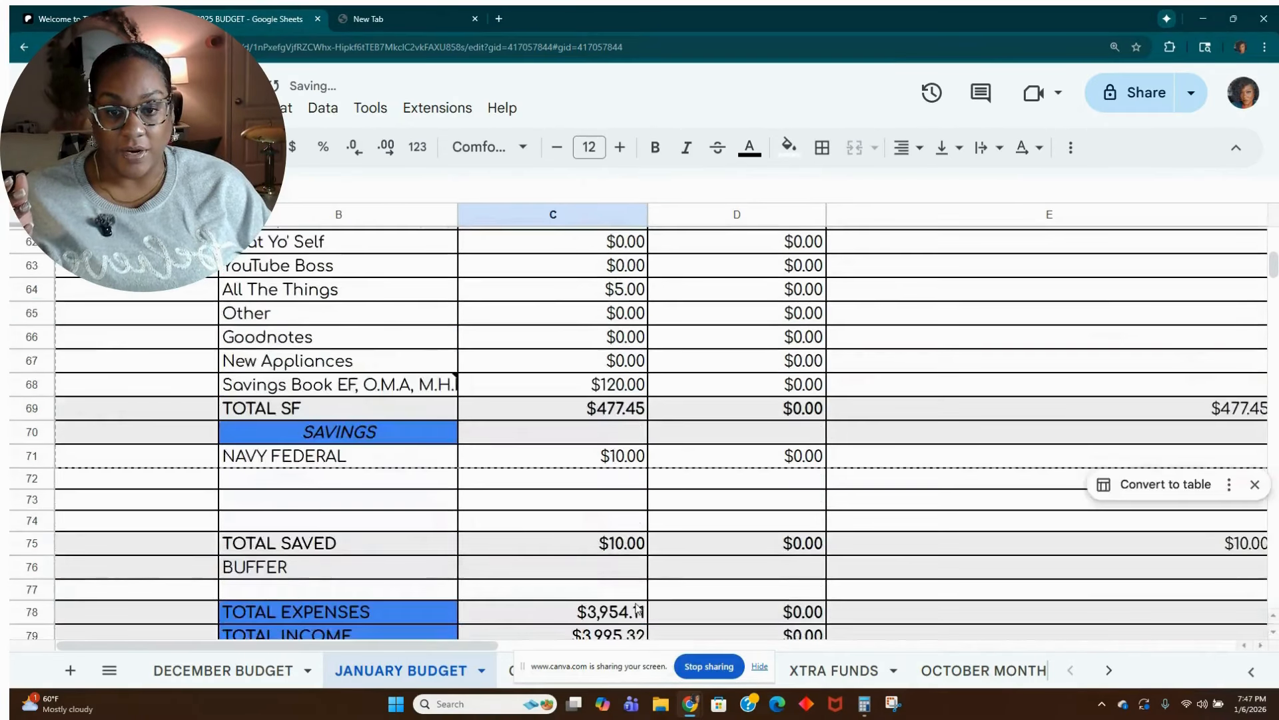
pyautogui.click(623, 532)
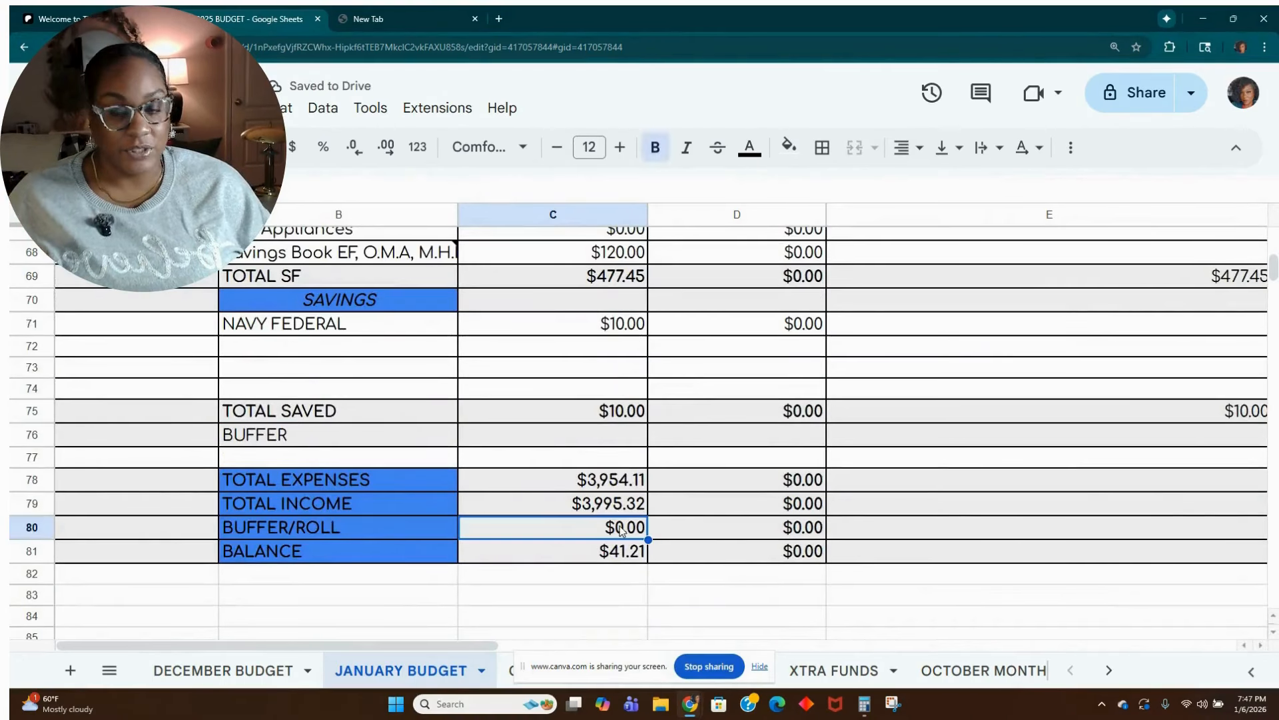
pyautogui.write('41.21')
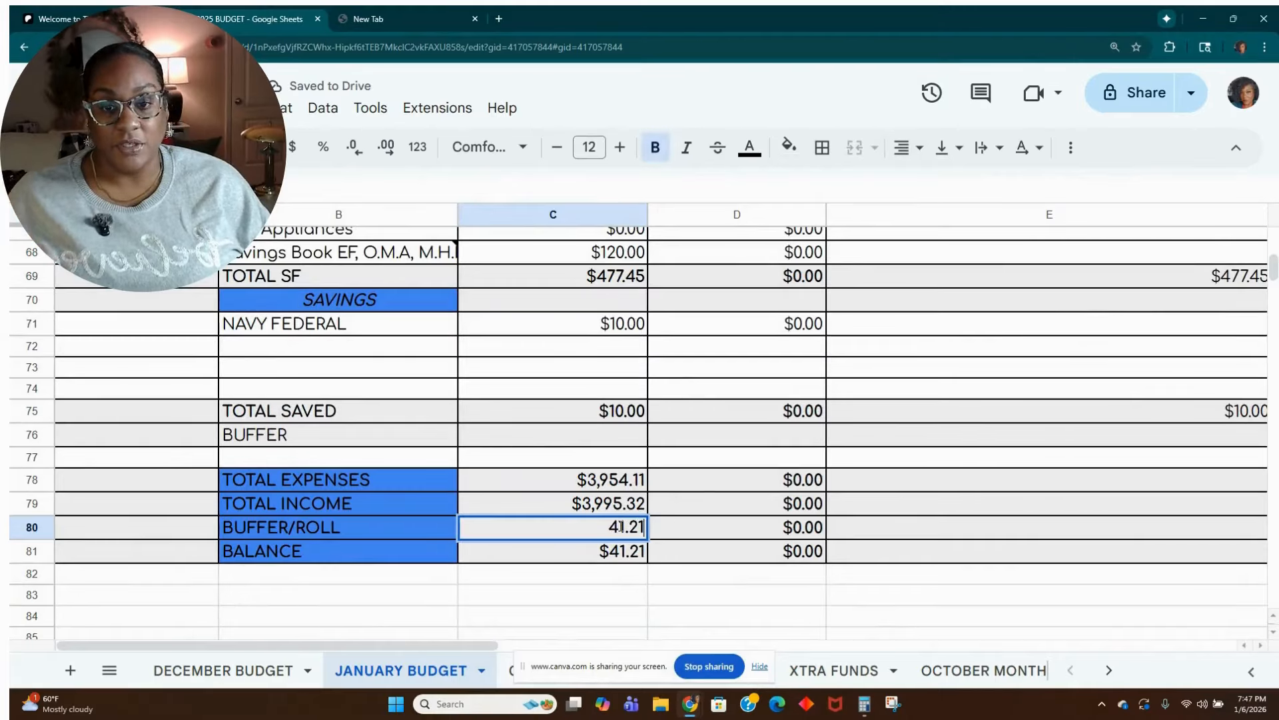
pyautogui.press('Tab')
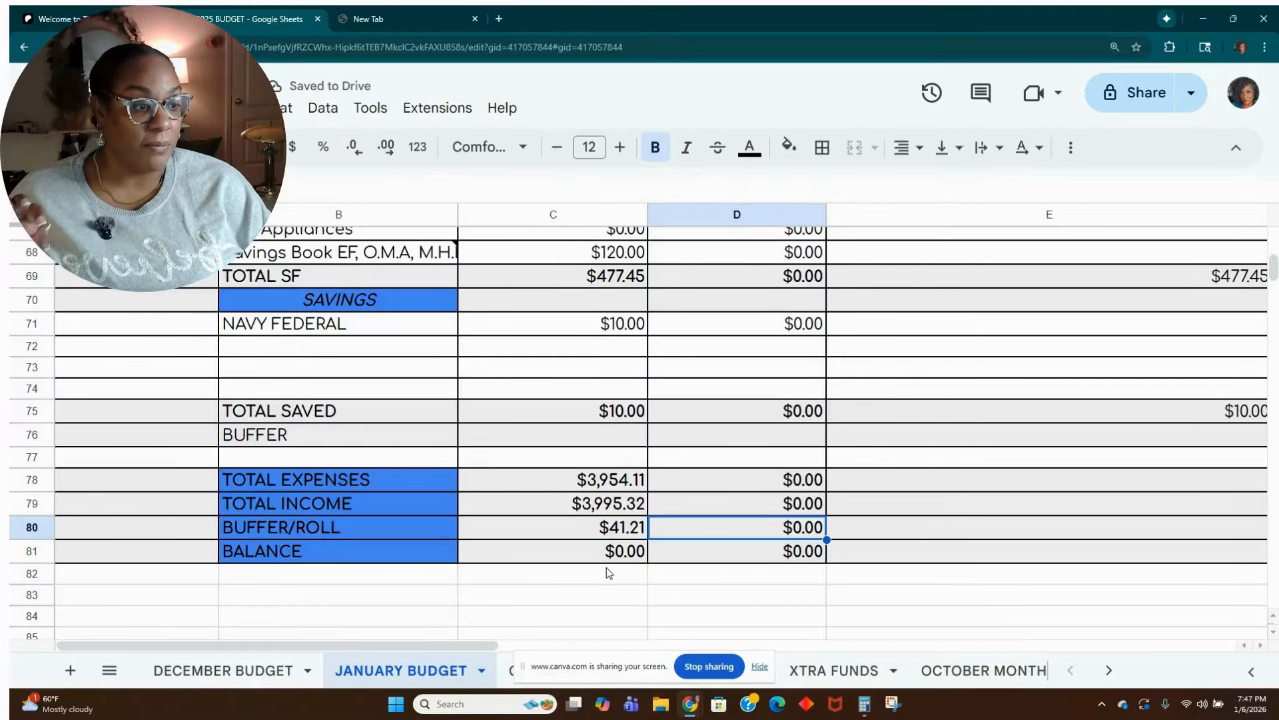
# Review the January budget back up to its income section, then open the Q1 BUDGET sheet.
pyautogui.scroll(7, 606, 566)
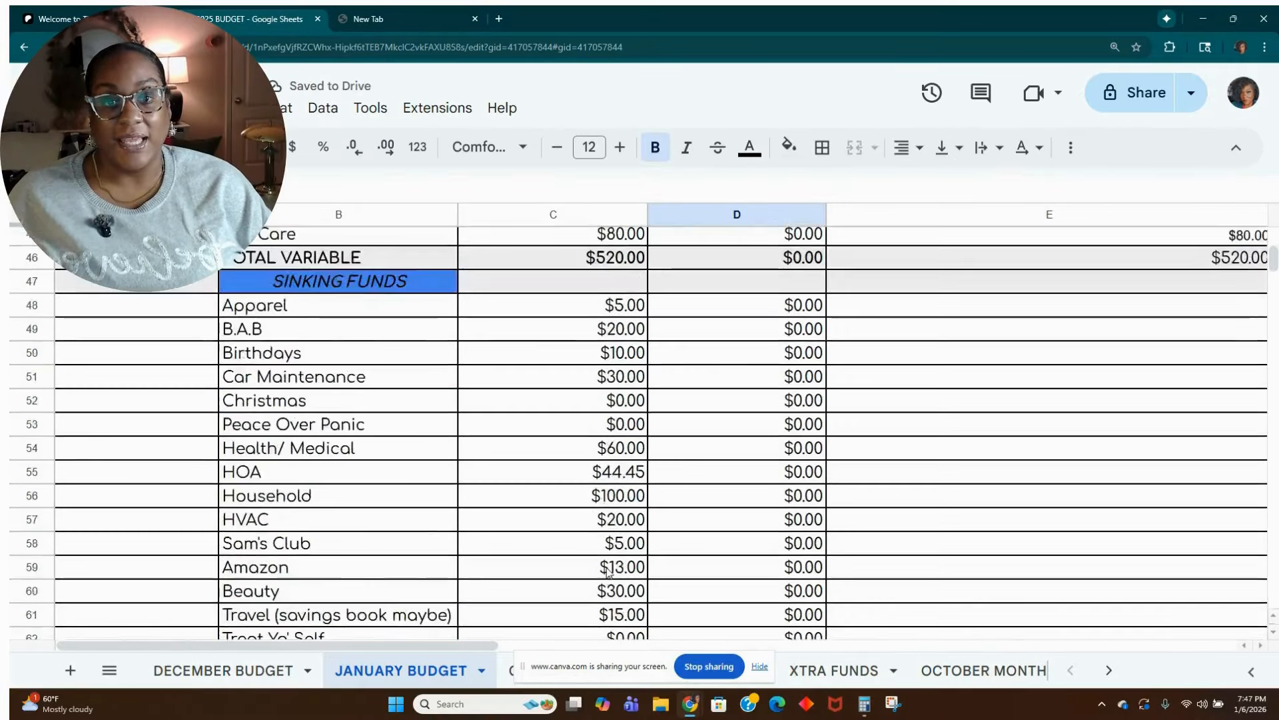
pyautogui.scroll(11, 607, 573)
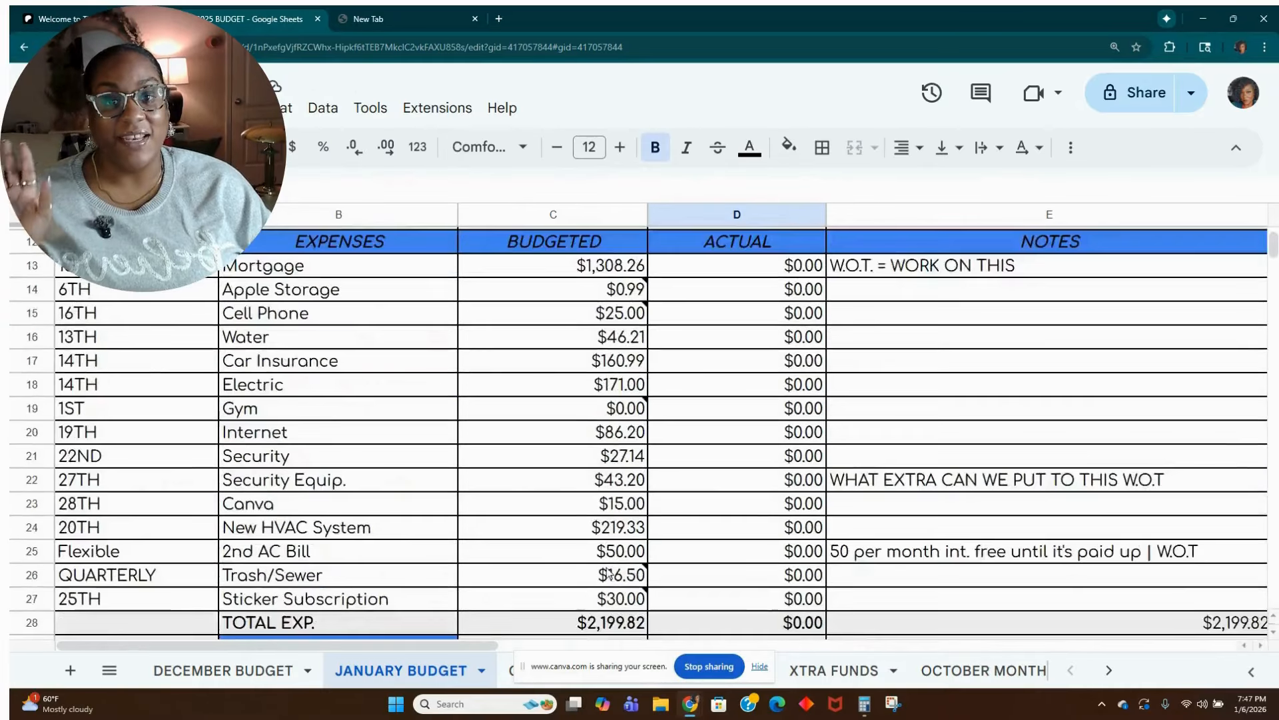
pyautogui.scroll(4, 610, 573)
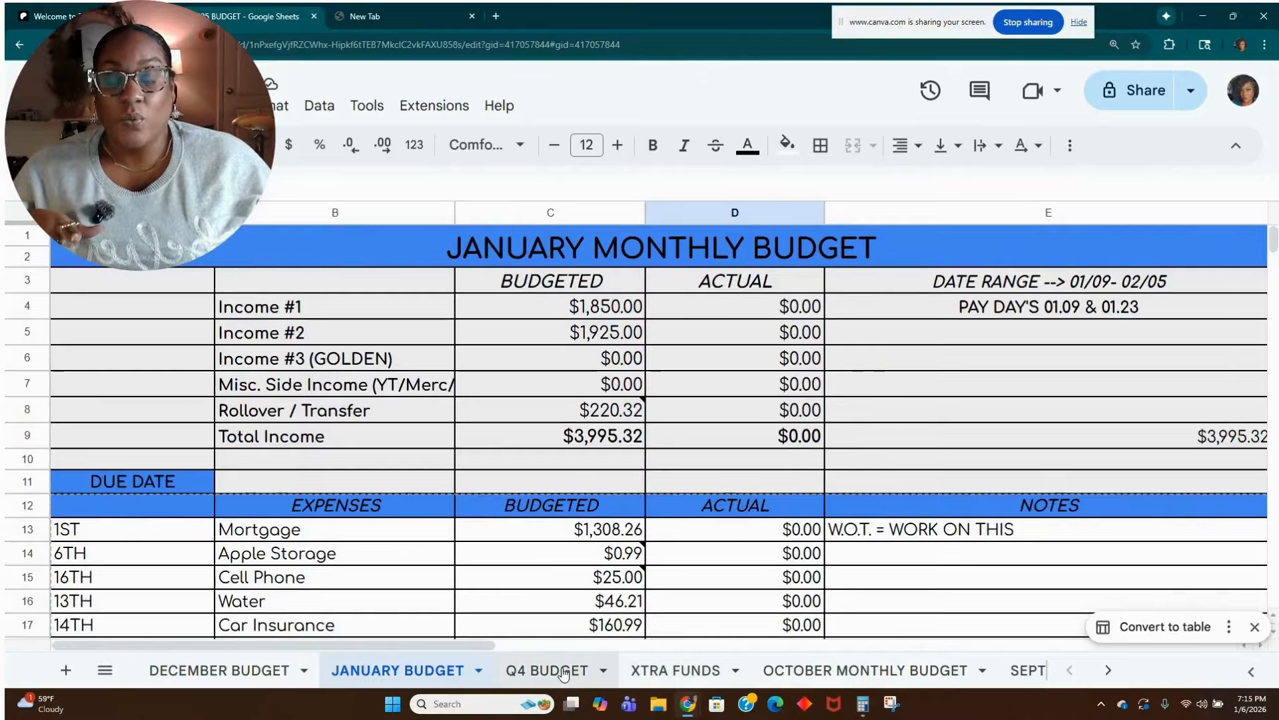
pyautogui.click(1108, 670)
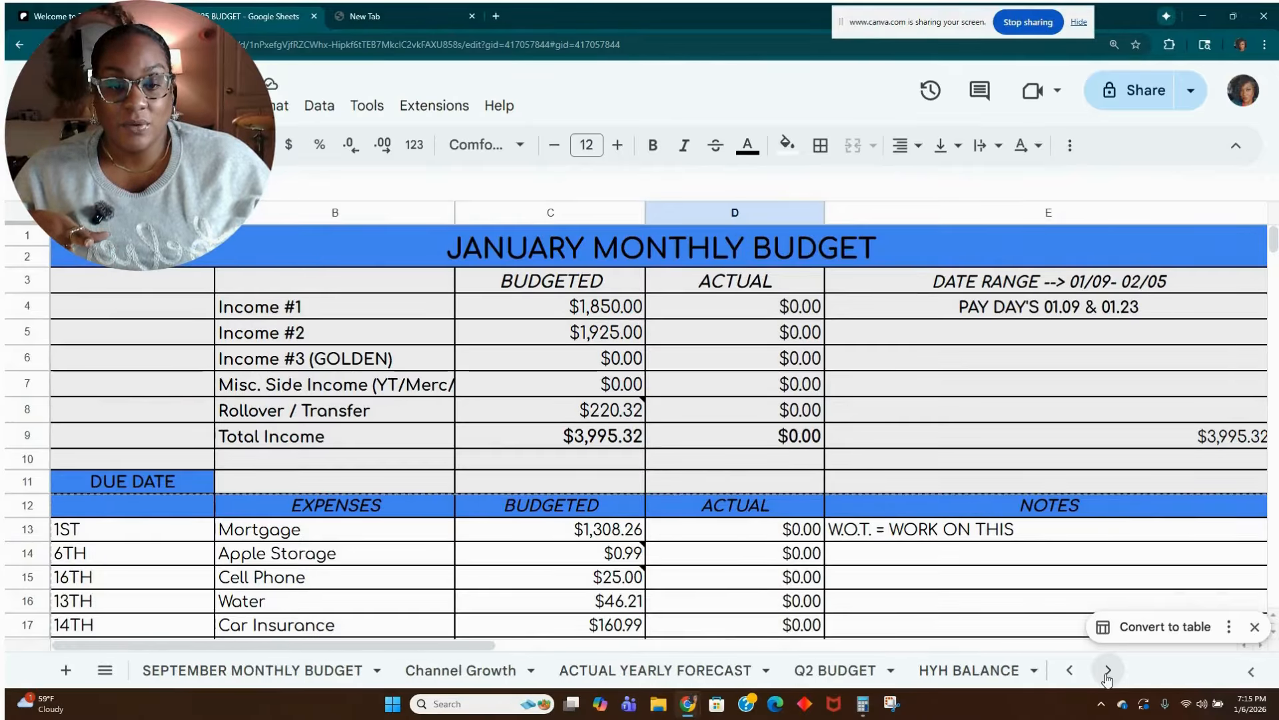
pyautogui.click(1108, 670)
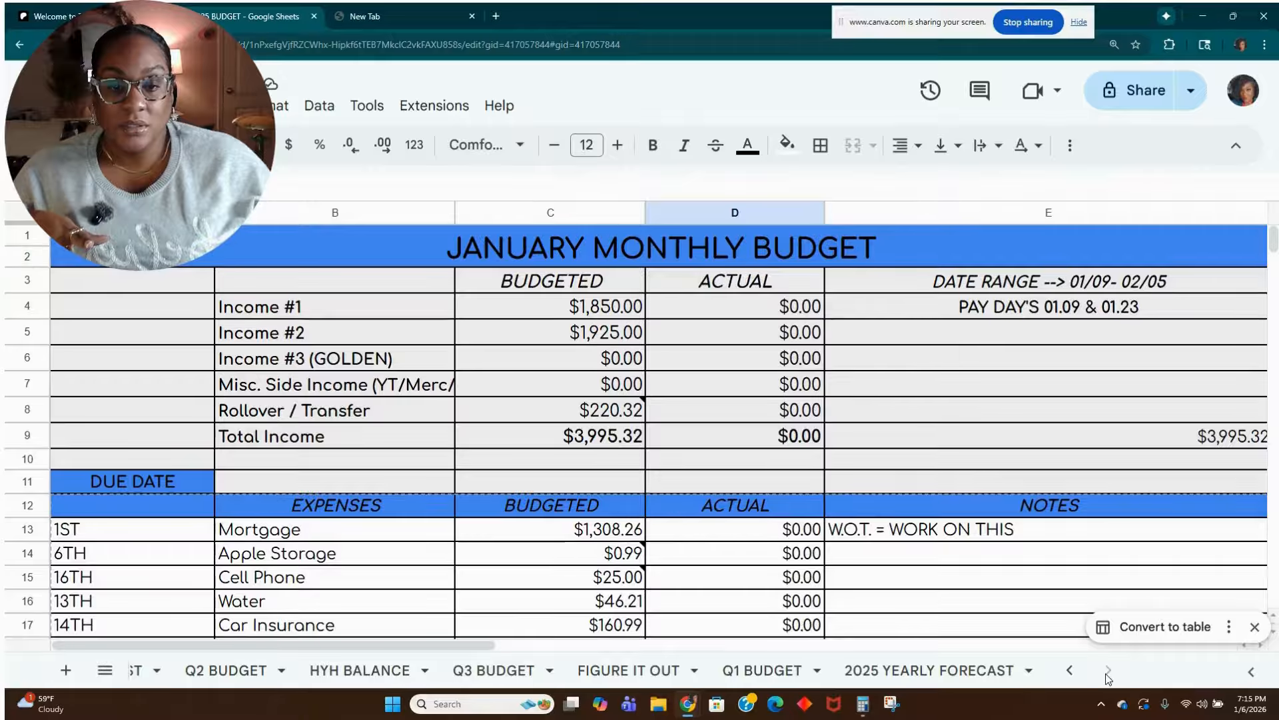
pyautogui.click(761, 670)
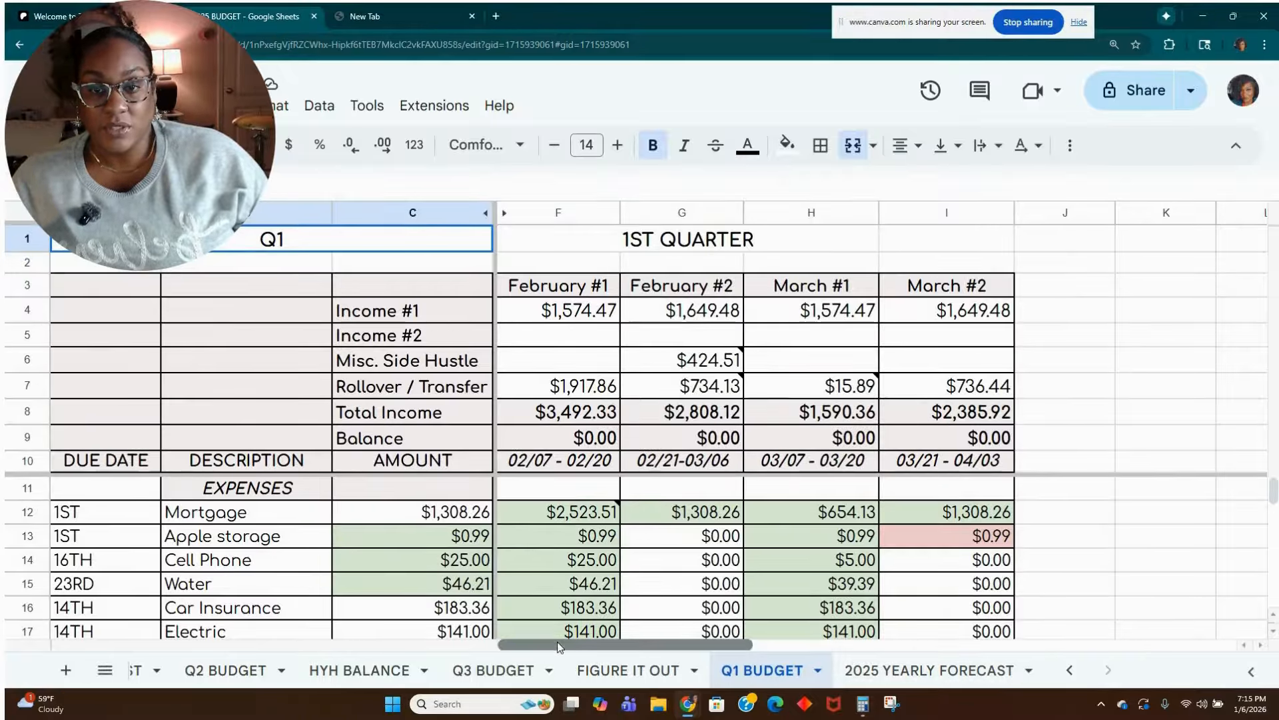
# Unhide the January columns D and E between columns C and F on the Q1 BUDGET sheet and bring them into view.
pyautogui.click(549, 491)
pyautogui.press('Left')
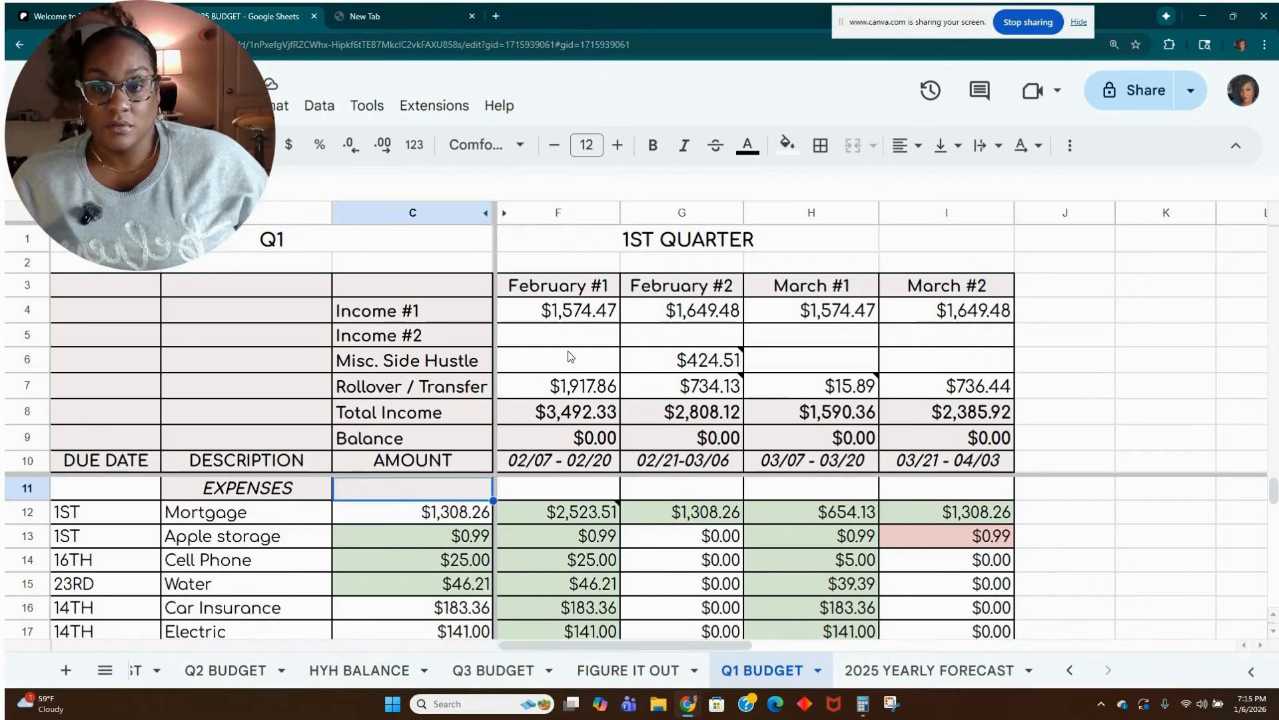
pyautogui.press('Left')
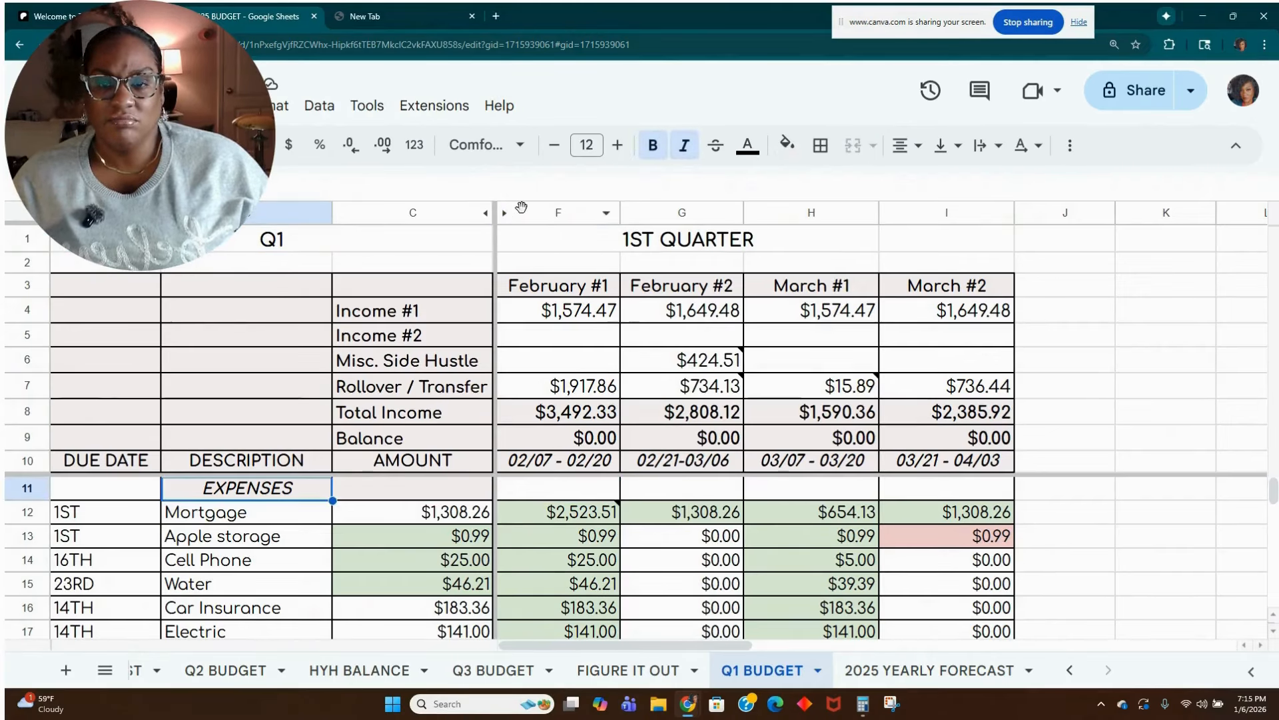
pyautogui.moveTo(526, 213); pyautogui.dragTo(440, 213)
pyautogui.rightClick(465, 218)
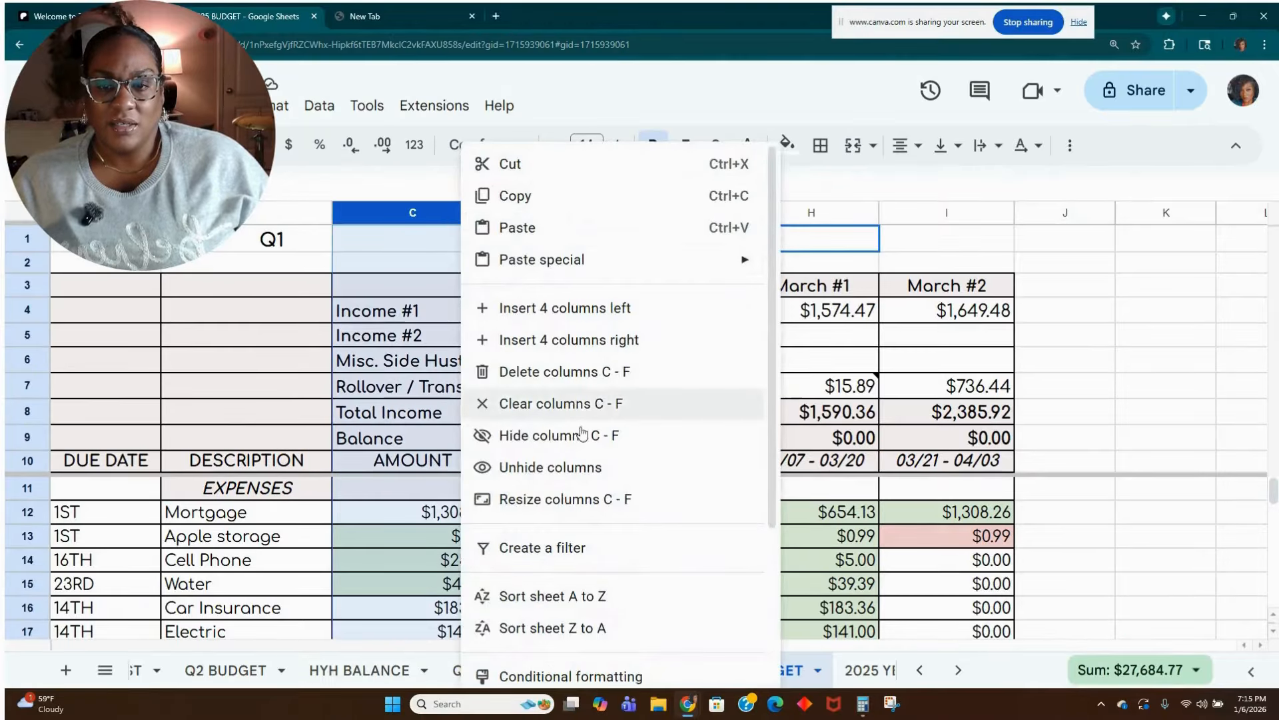
pyautogui.click(584, 467)
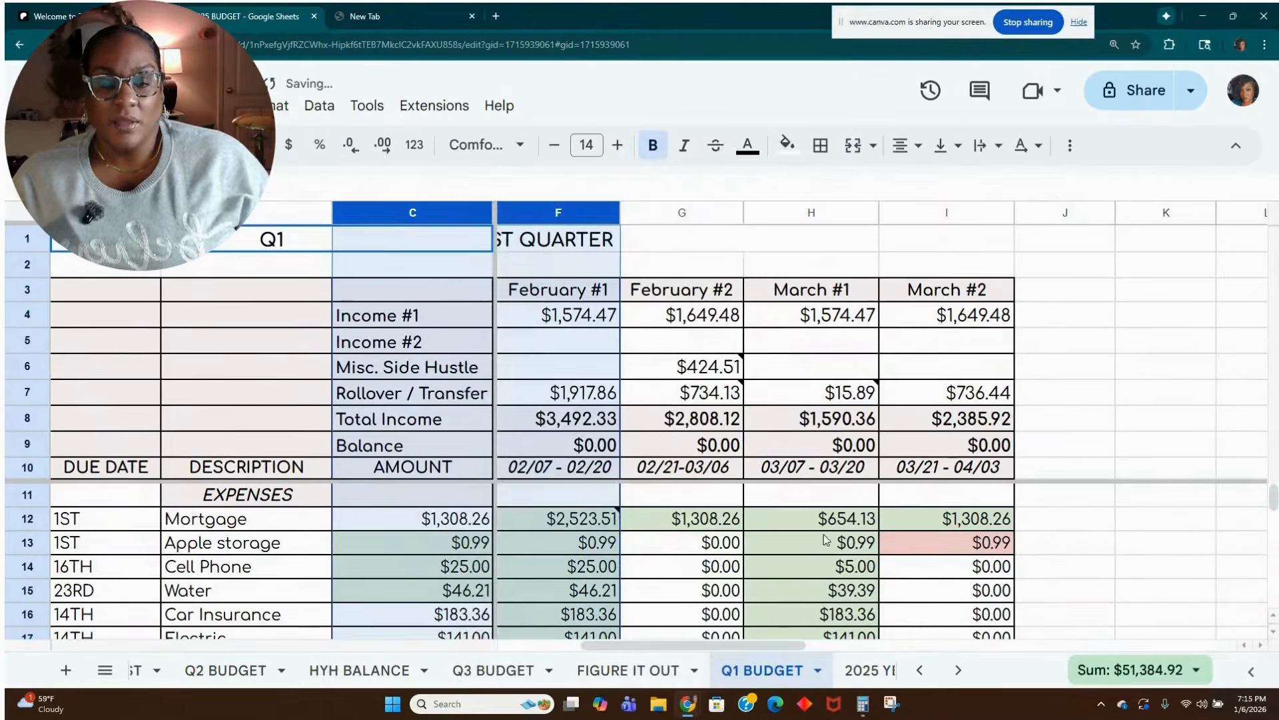
pyautogui.press('Left')
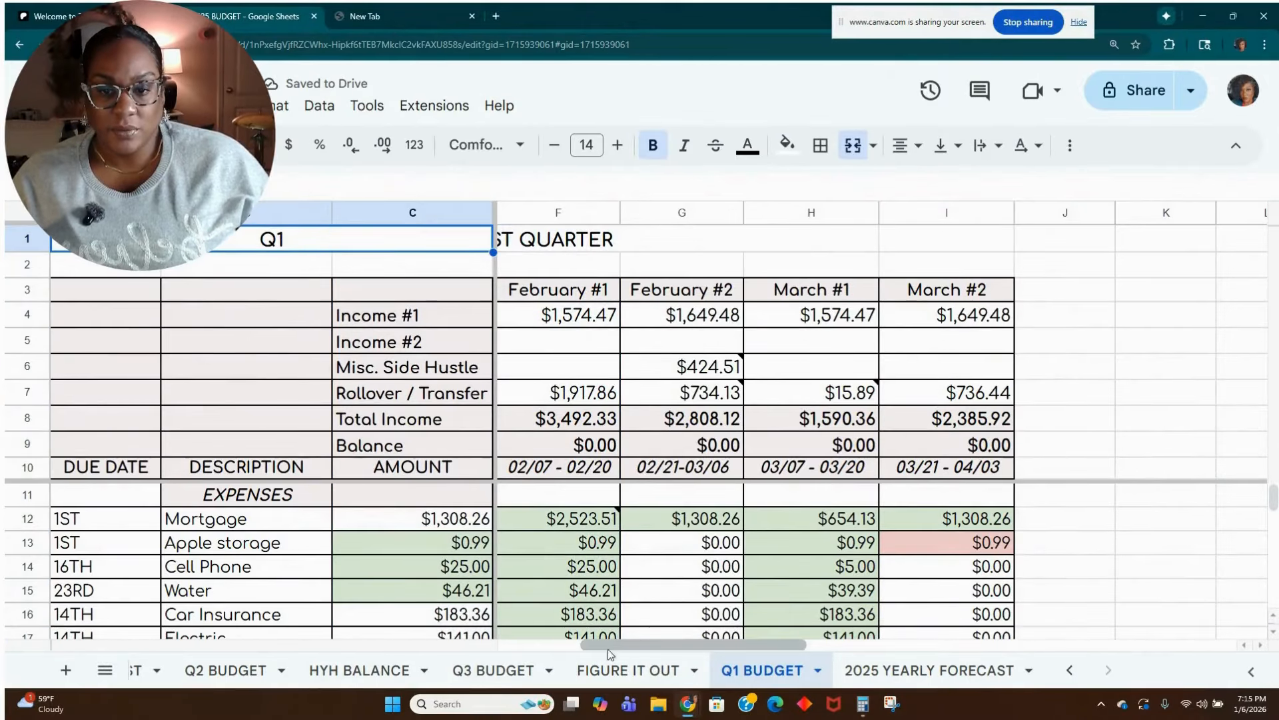
pyautogui.moveTo(607, 647); pyautogui.dragTo(494, 656)
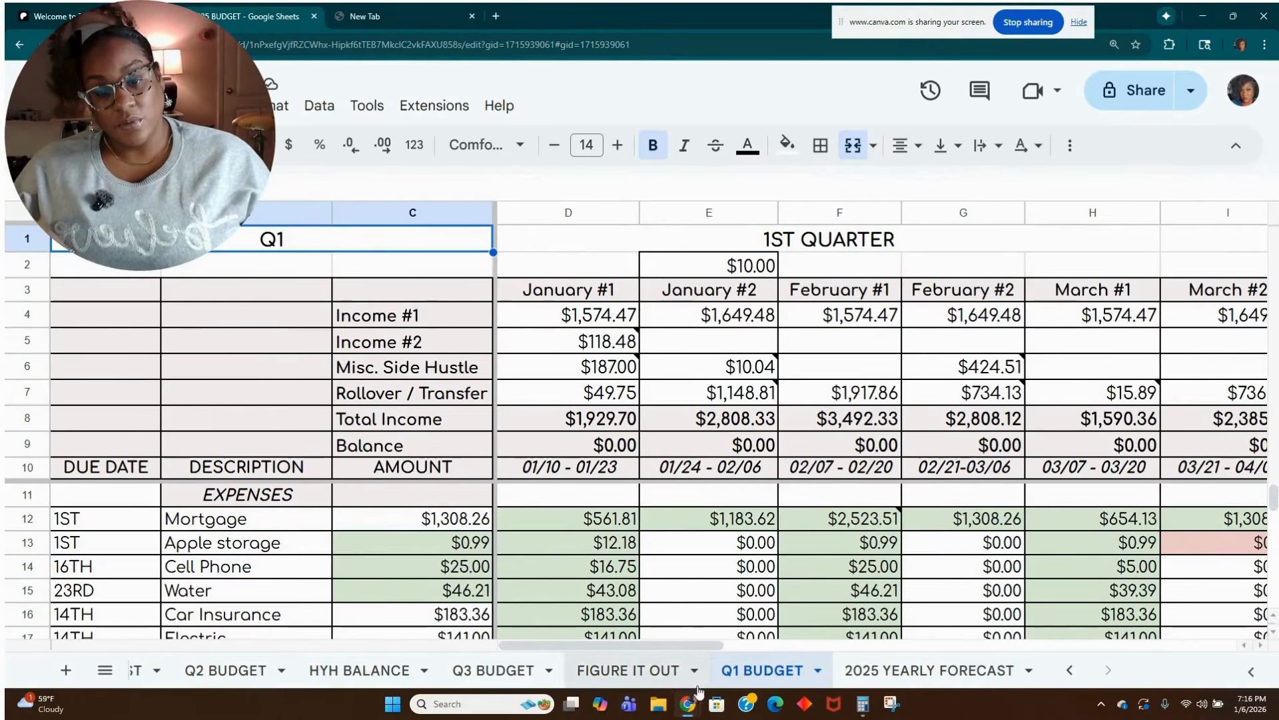
# Rename the Q1 BUDGET sheet as Q1 BUDGET2025.
pyautogui.doubleClick(747, 671)
pyautogui.click(800, 680)
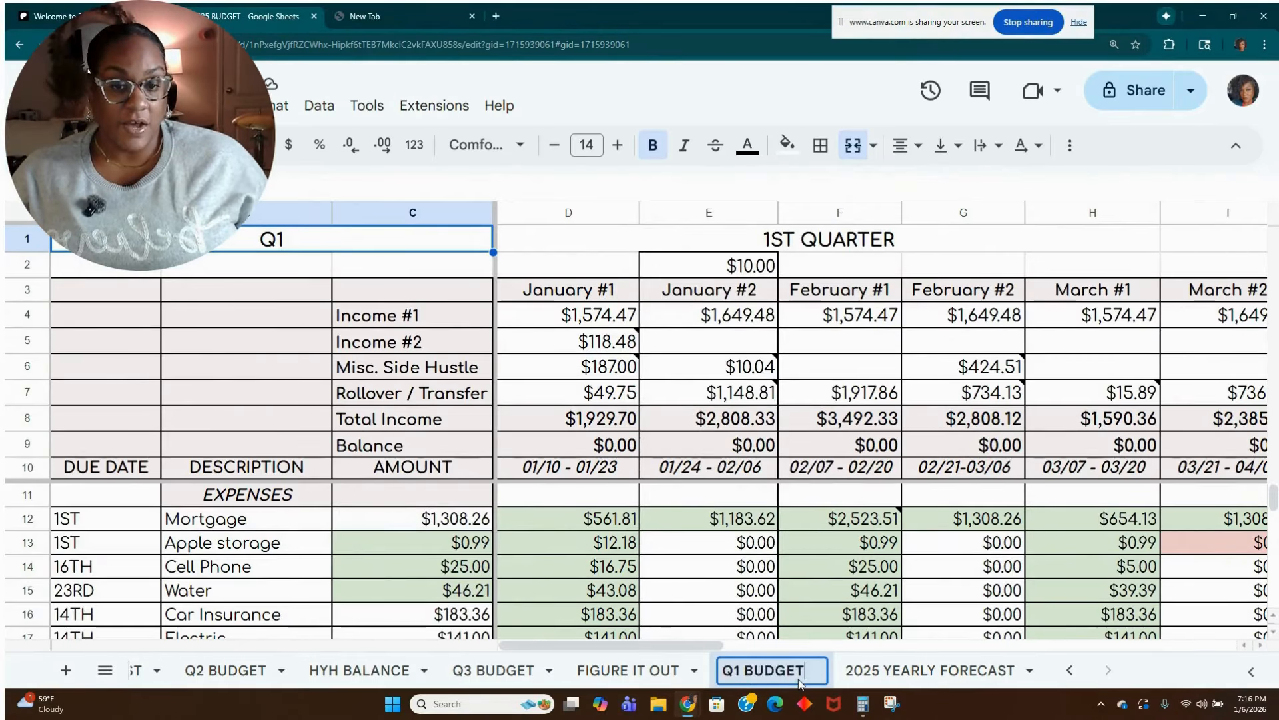
pyautogui.write('2025')
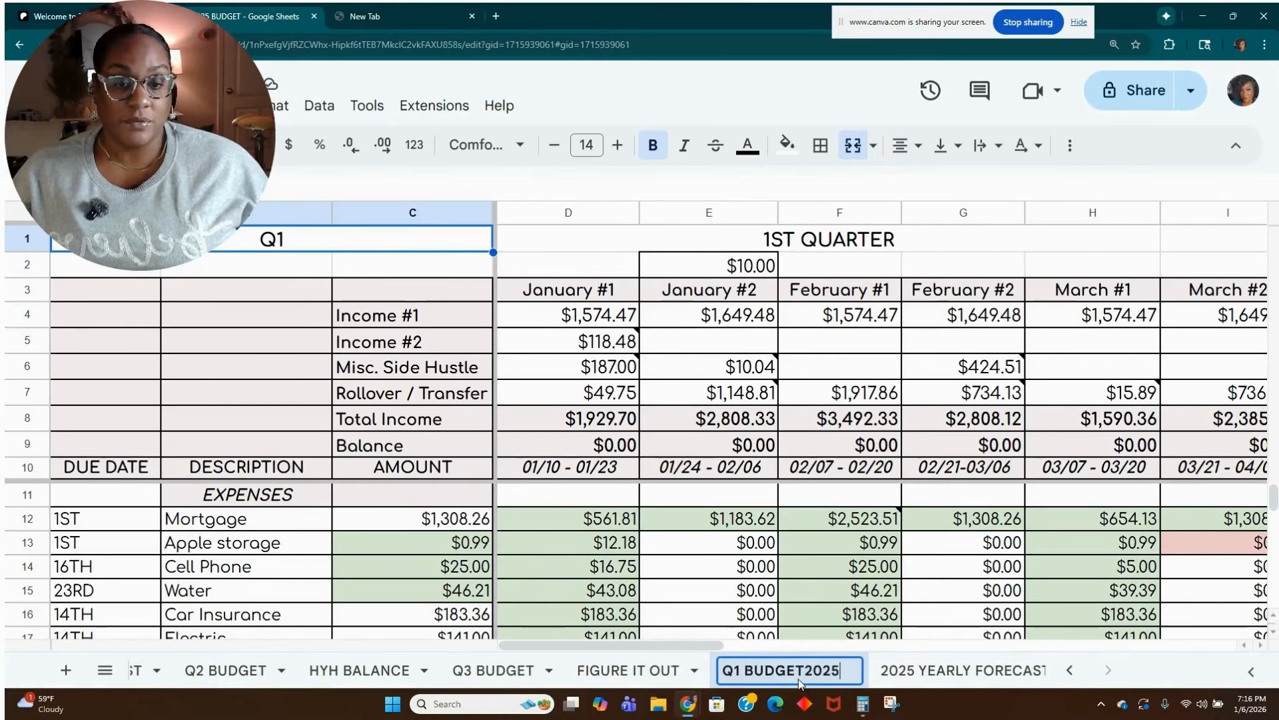
pyautogui.click(994, 623)
pyautogui.rightClick(798, 670)
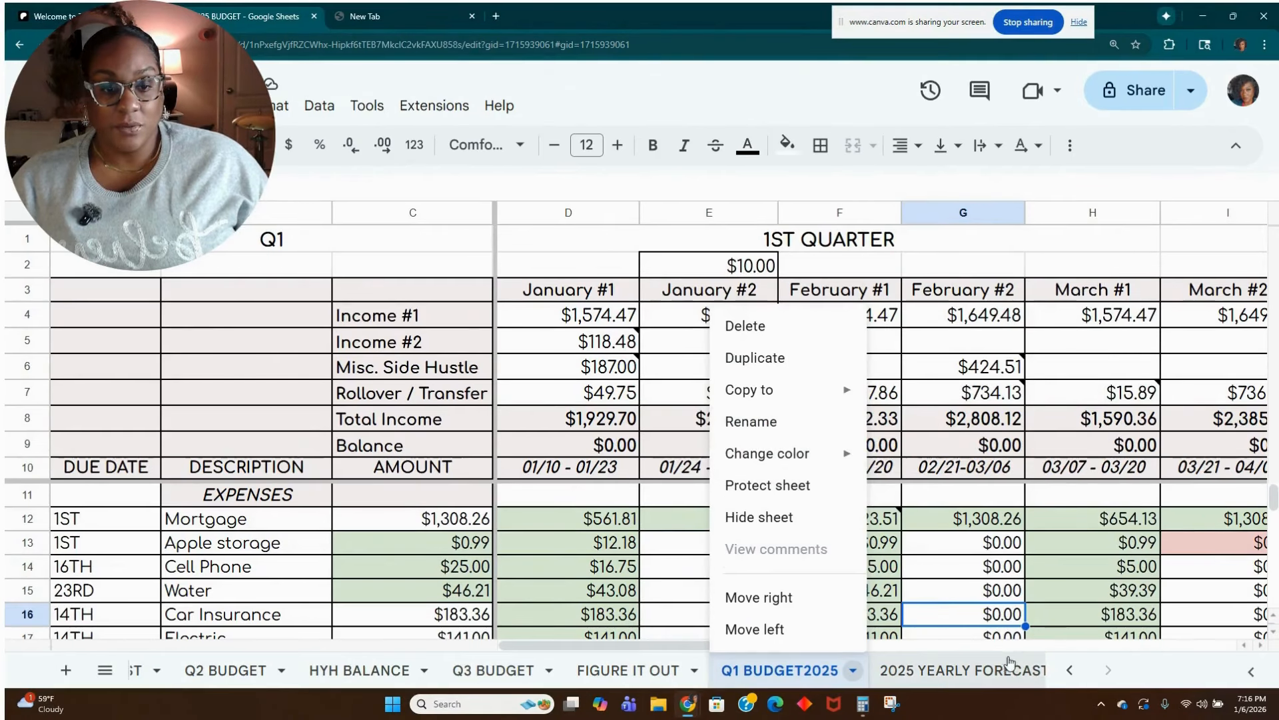
# Return to the JANUARY BUDGET sheet and set the budgeted Buffer/Roll amount in cell C80 to 48.66.
pyautogui.click(1070, 670)
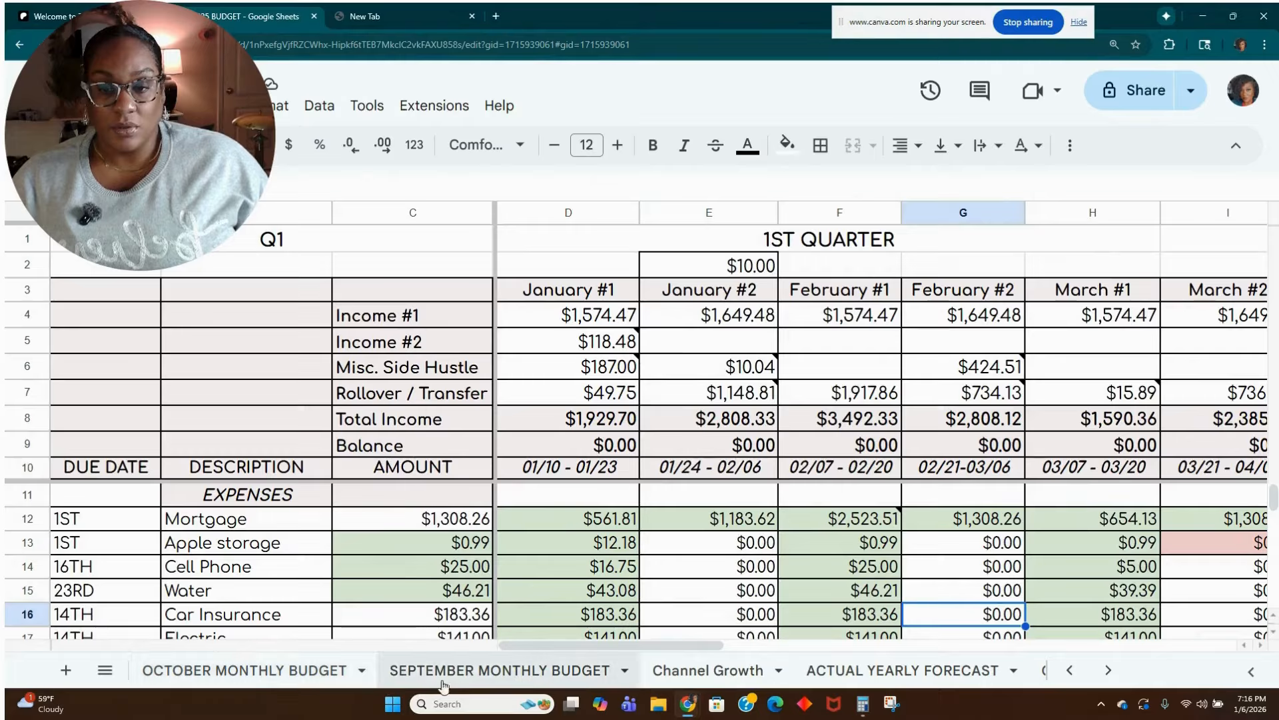
pyautogui.click(1070, 670)
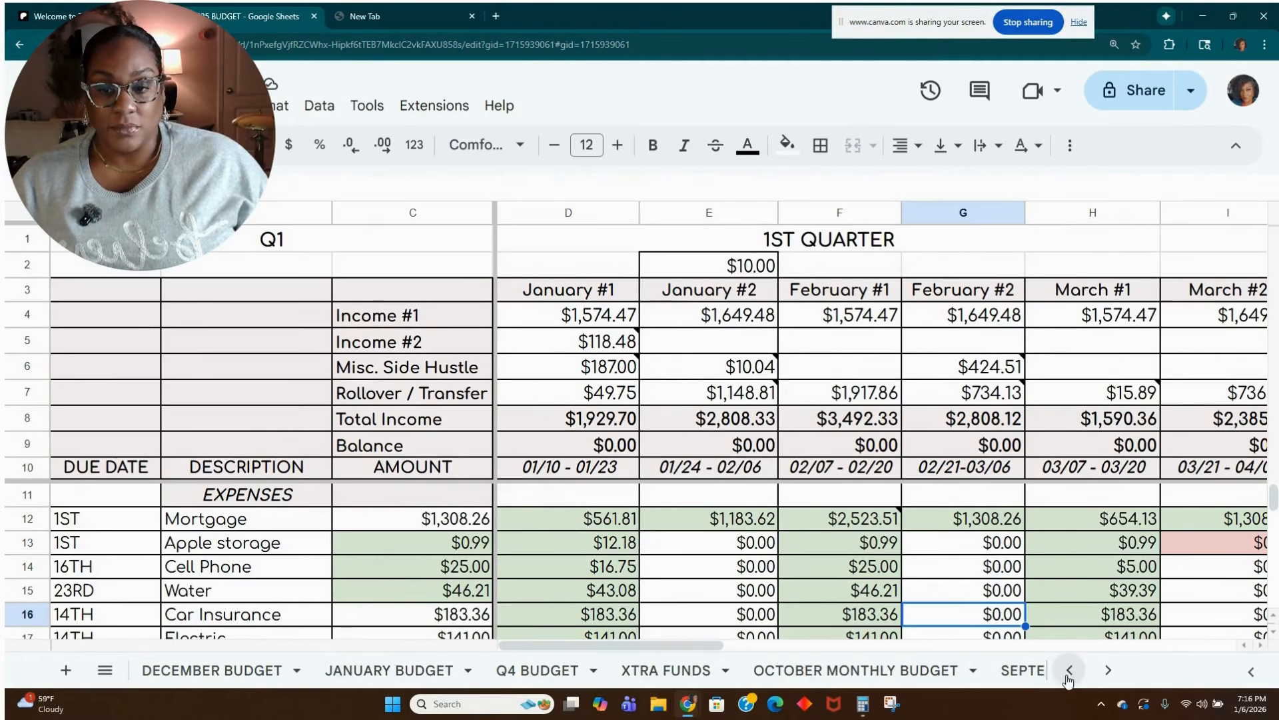
pyautogui.click(210, 677)
pyautogui.click(363, 680)
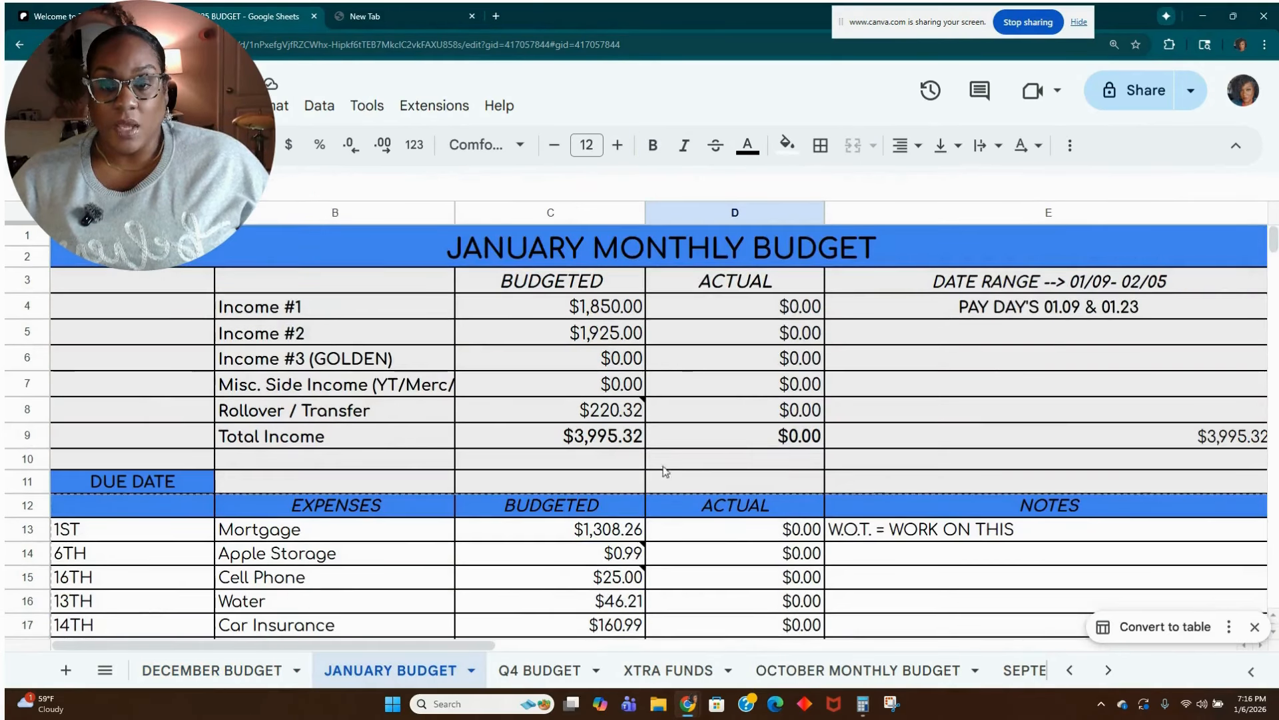
pyautogui.scroll(-20, 653, 481)
pyautogui.scroll(-1, 633, 519)
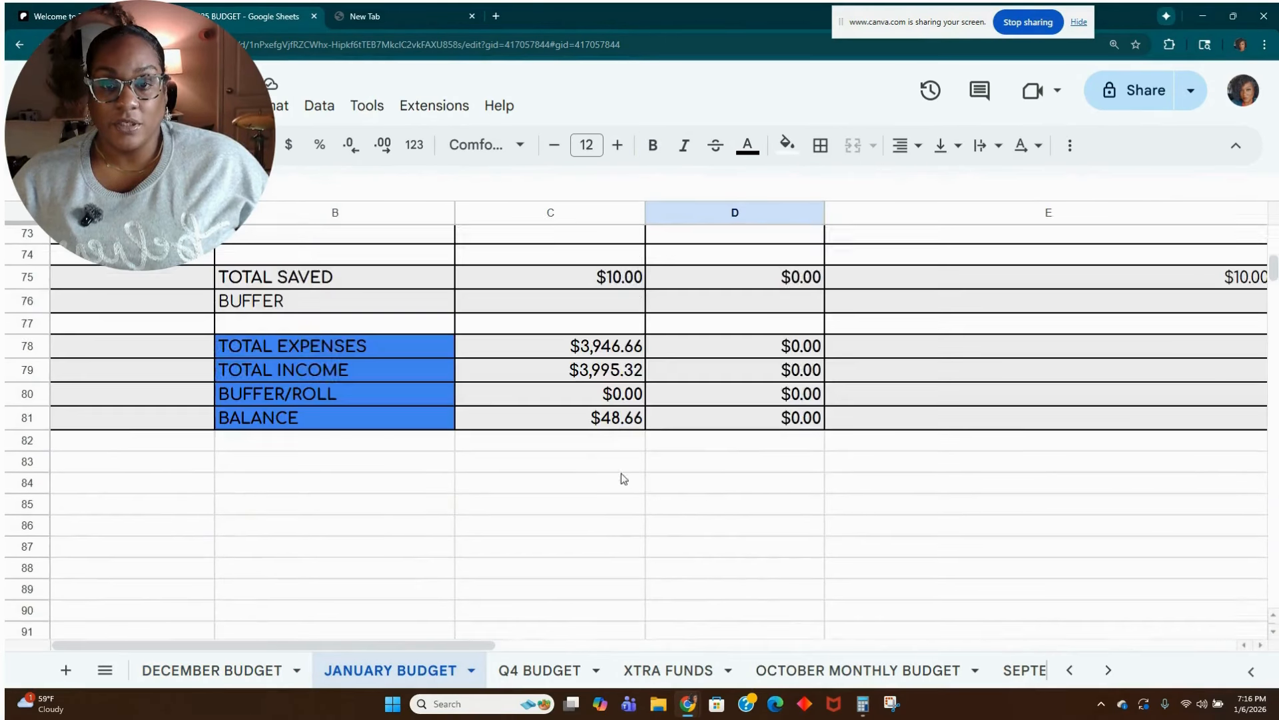
pyautogui.click(630, 398)
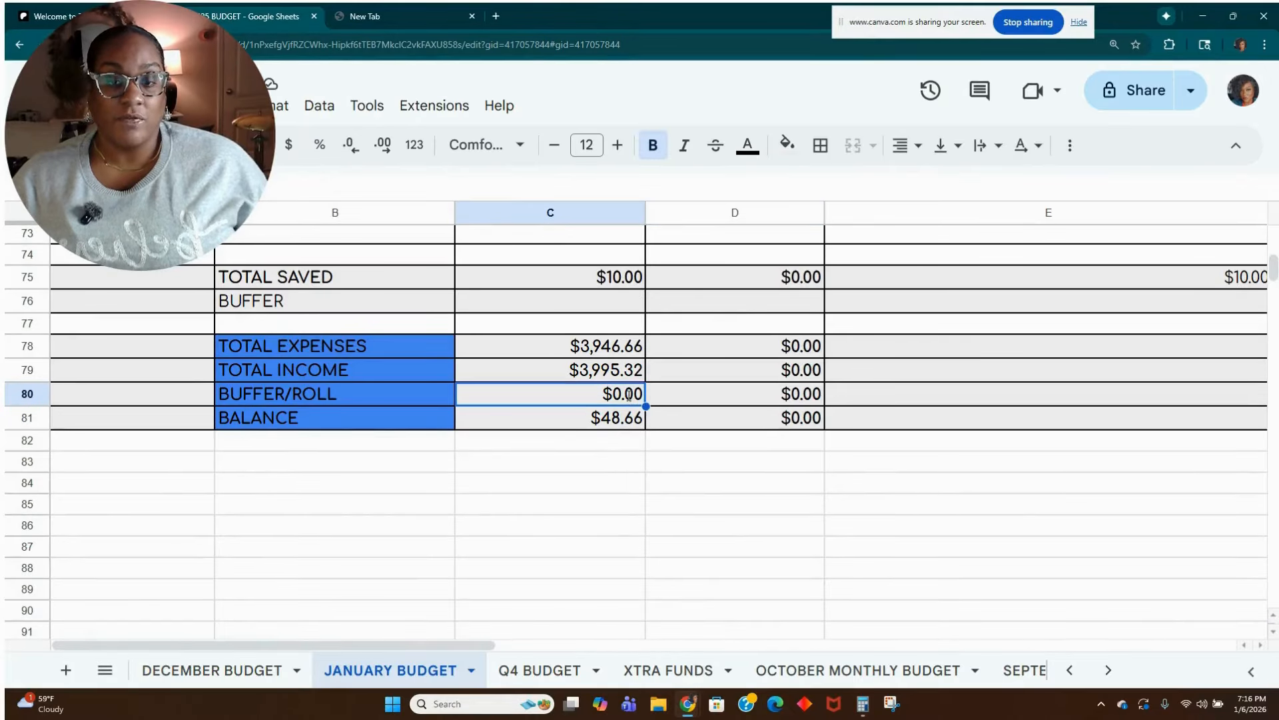
pyautogui.write('48.66')
pyautogui.press('Return')
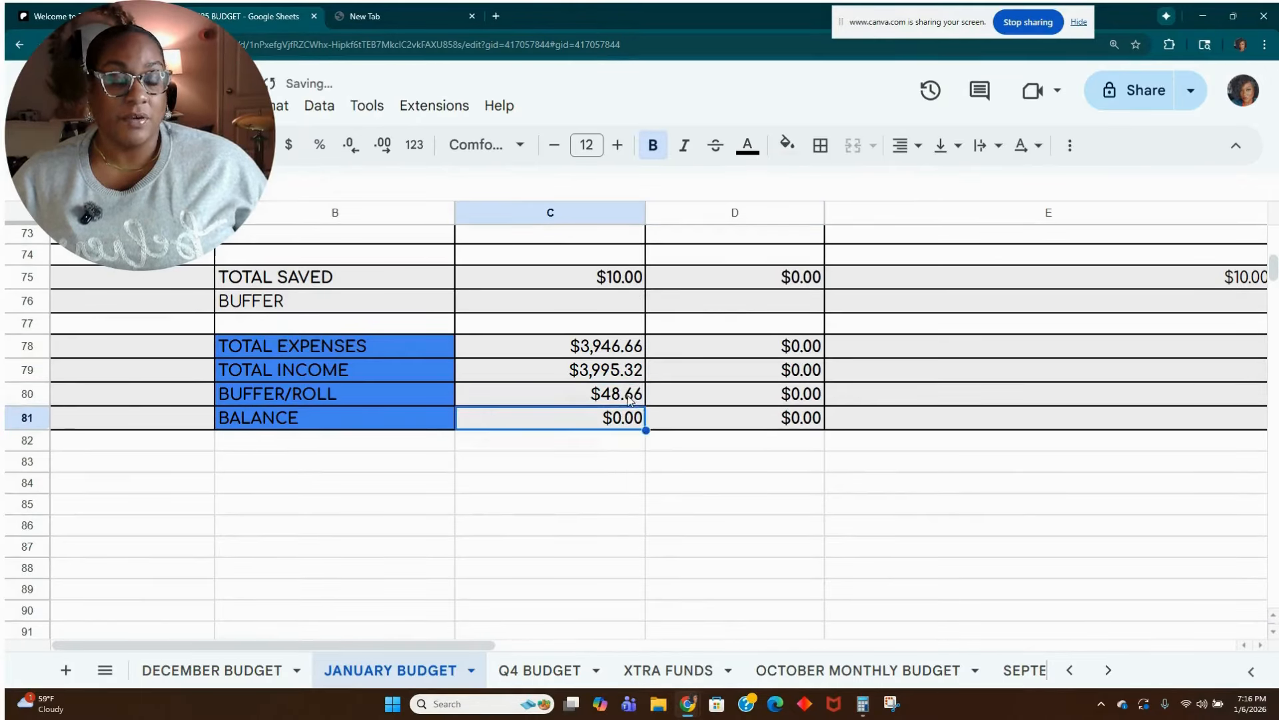
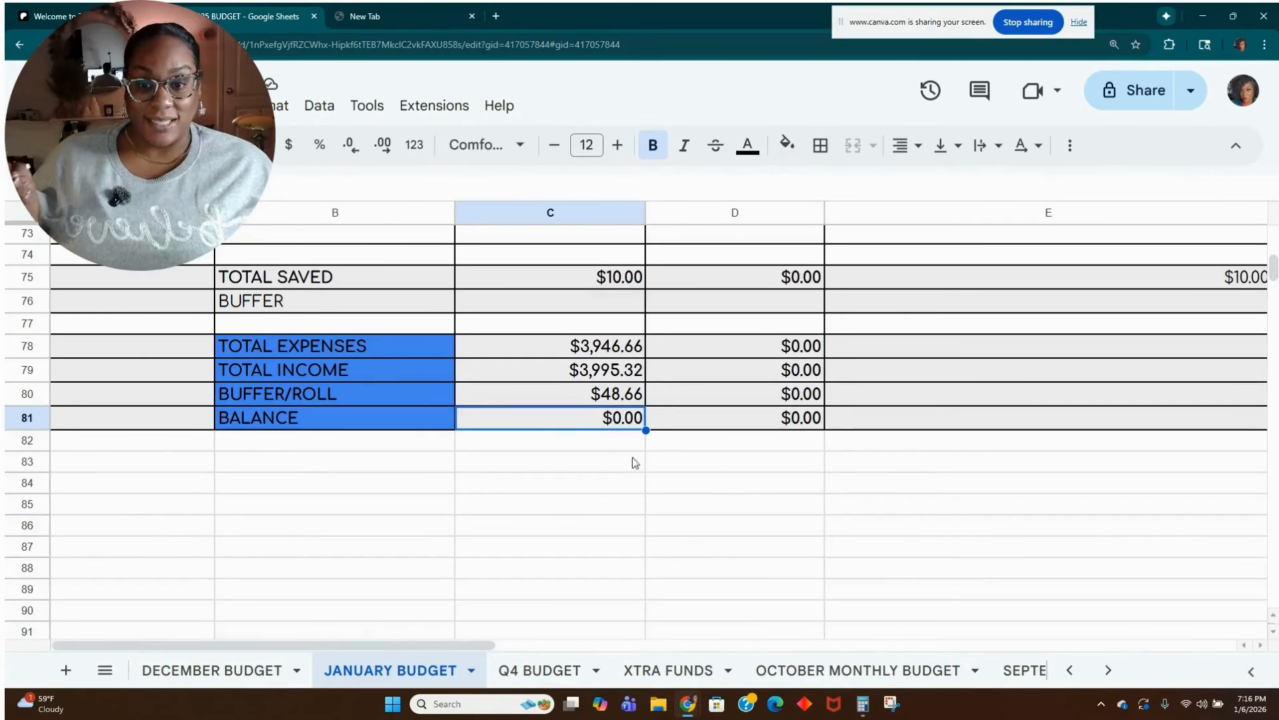
# Review the January budget from the balance rows back up to the income section.
pyautogui.scroll(20, 725, 505)
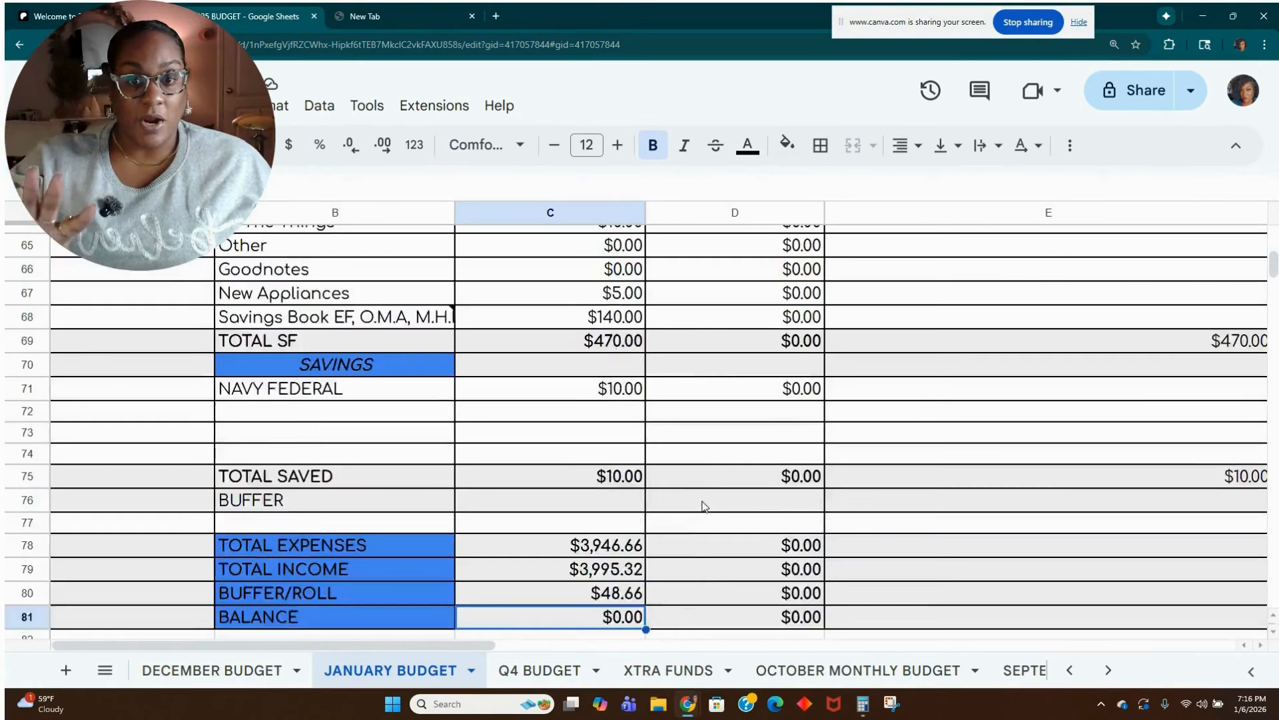
pyautogui.scroll(3, 704, 506)
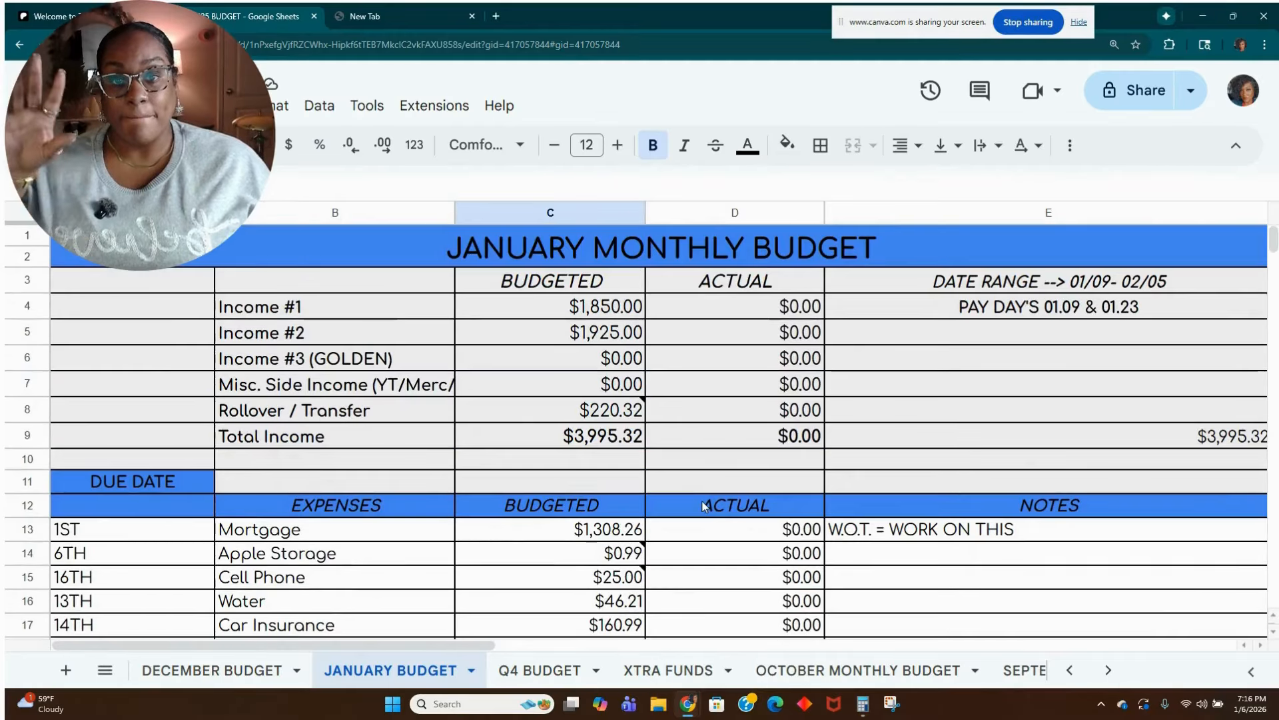
pyautogui.moveTo(638, 559)
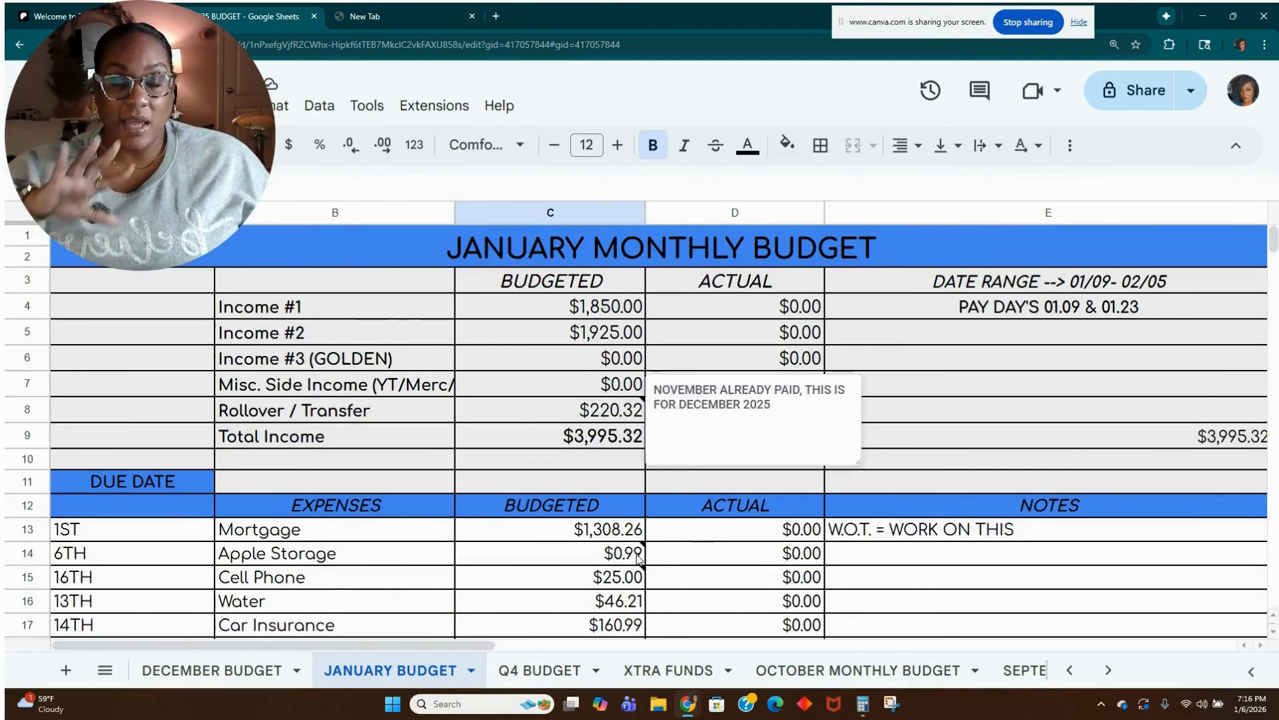
pyautogui.click(977, 445)
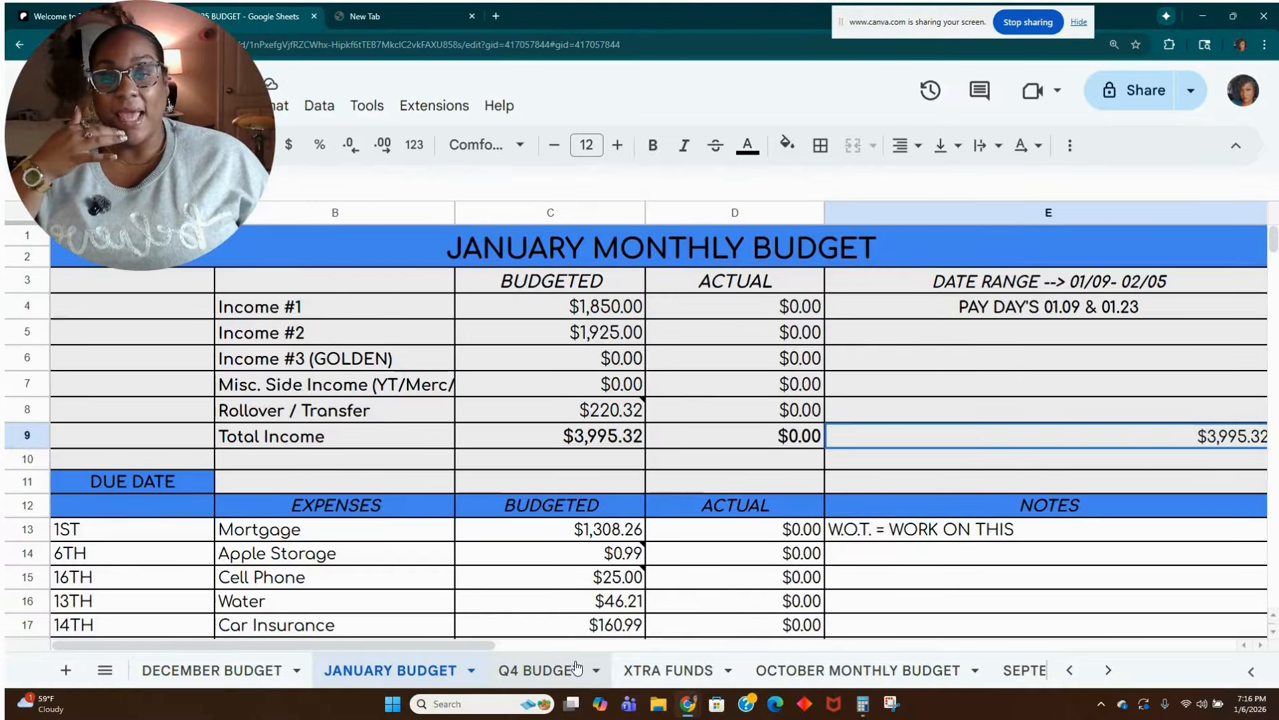
# Open the Q1 BUDGET2025 sheet and duplicate it.
pyautogui.click(1097, 675)
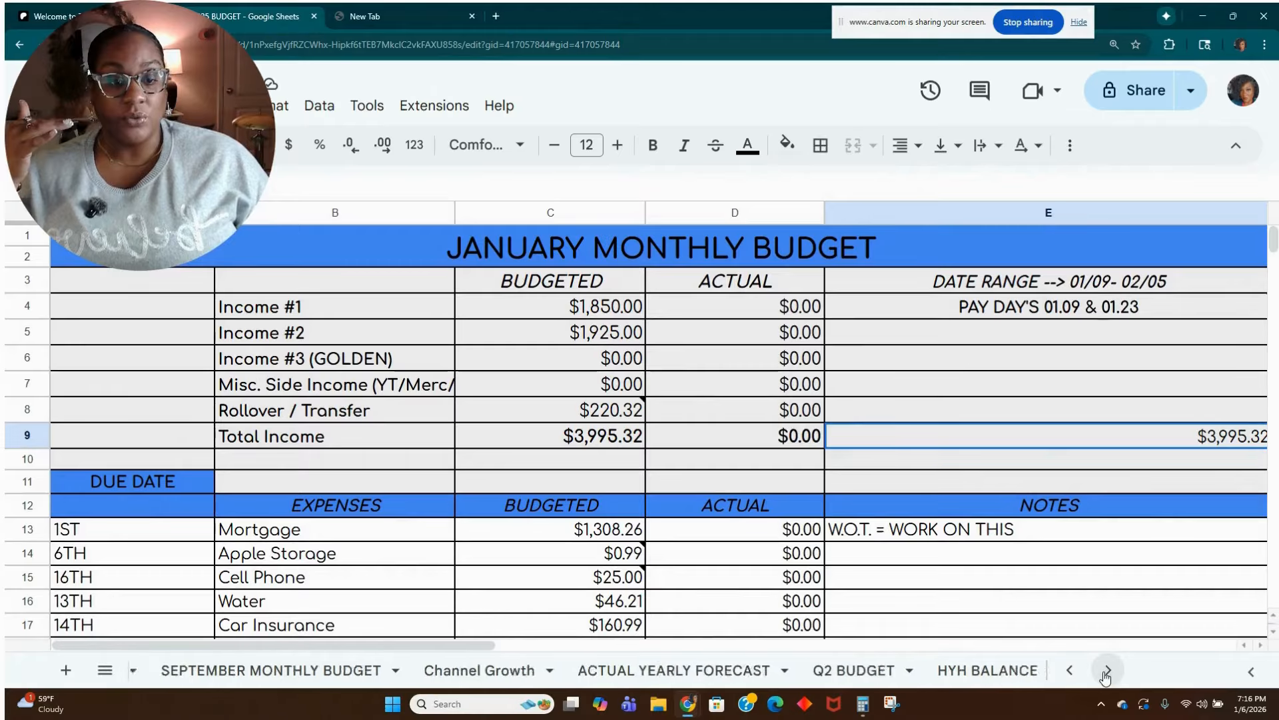
pyautogui.click(1097, 675)
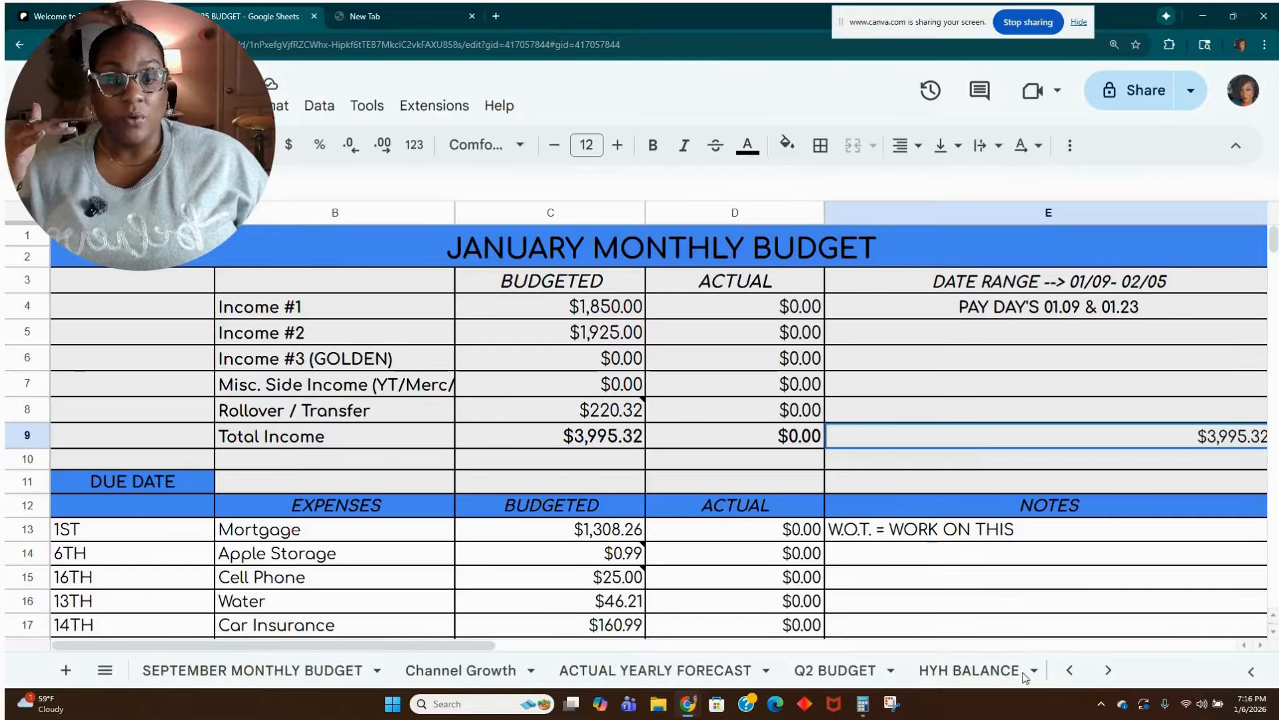
pyautogui.click(1116, 675)
pyautogui.click(1117, 678)
pyautogui.click(1117, 679)
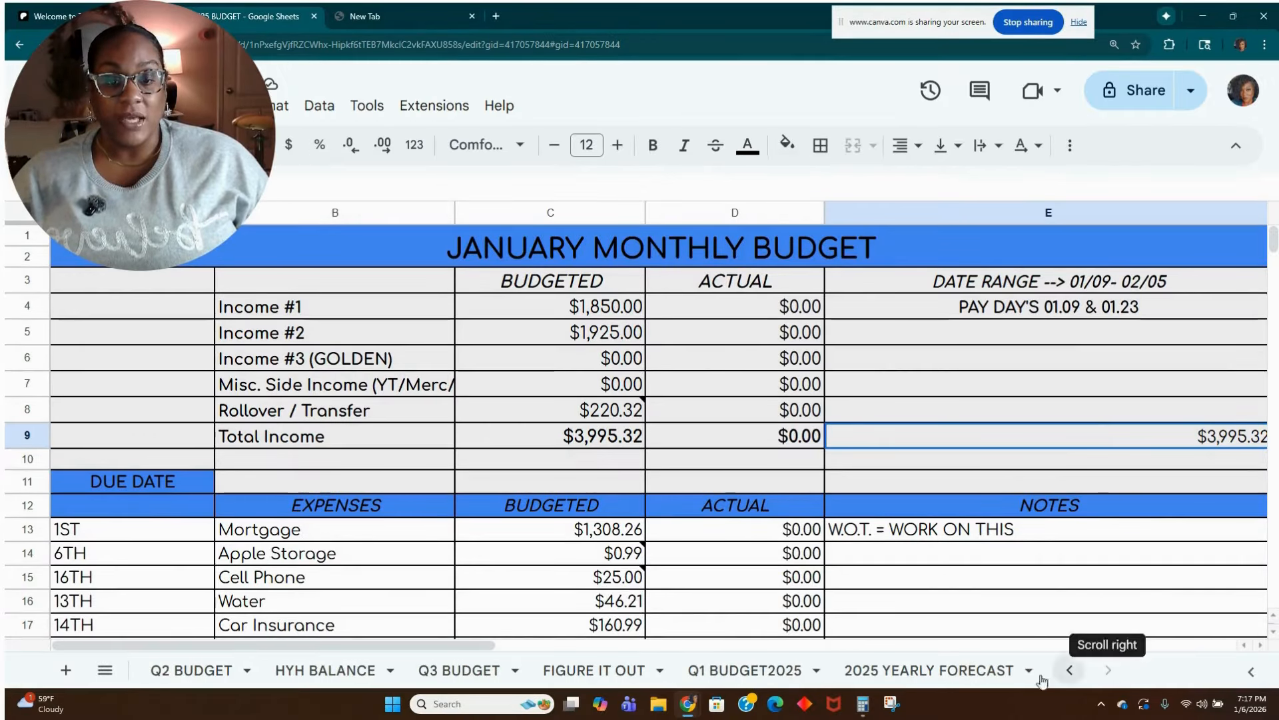
pyautogui.click(797, 673)
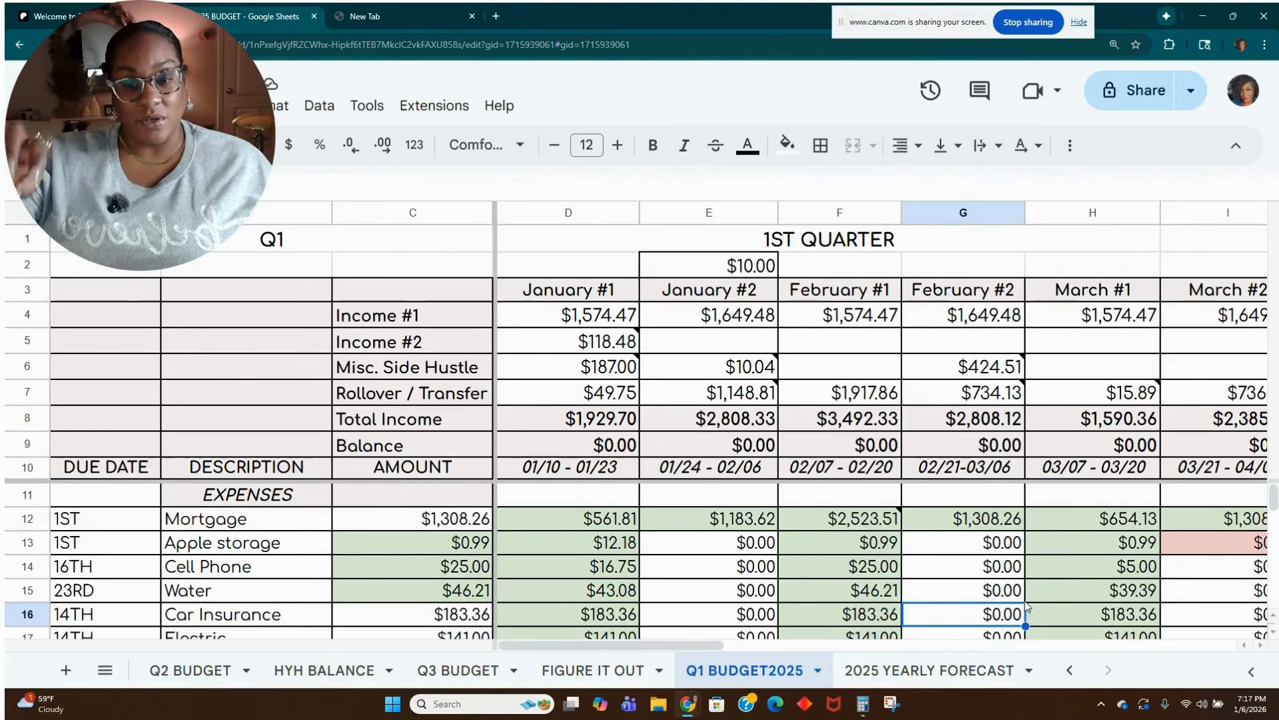
pyautogui.rightClick(731, 683)
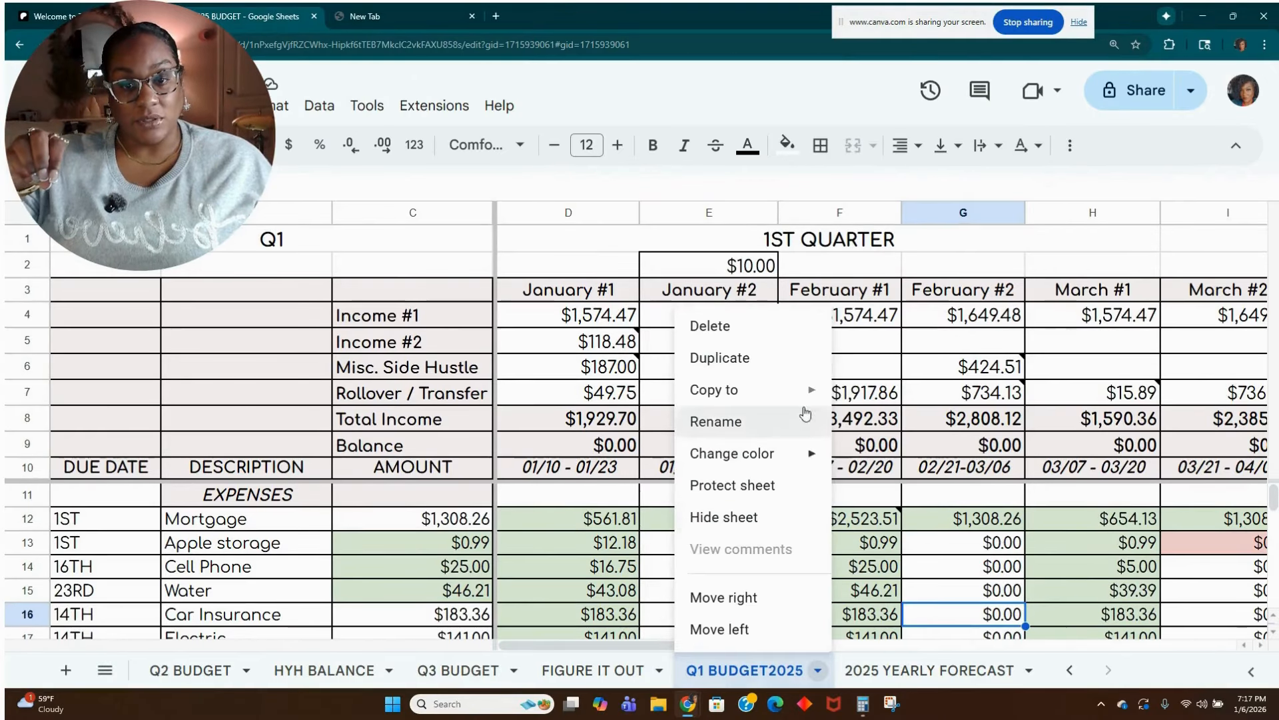
pyautogui.click(783, 366)
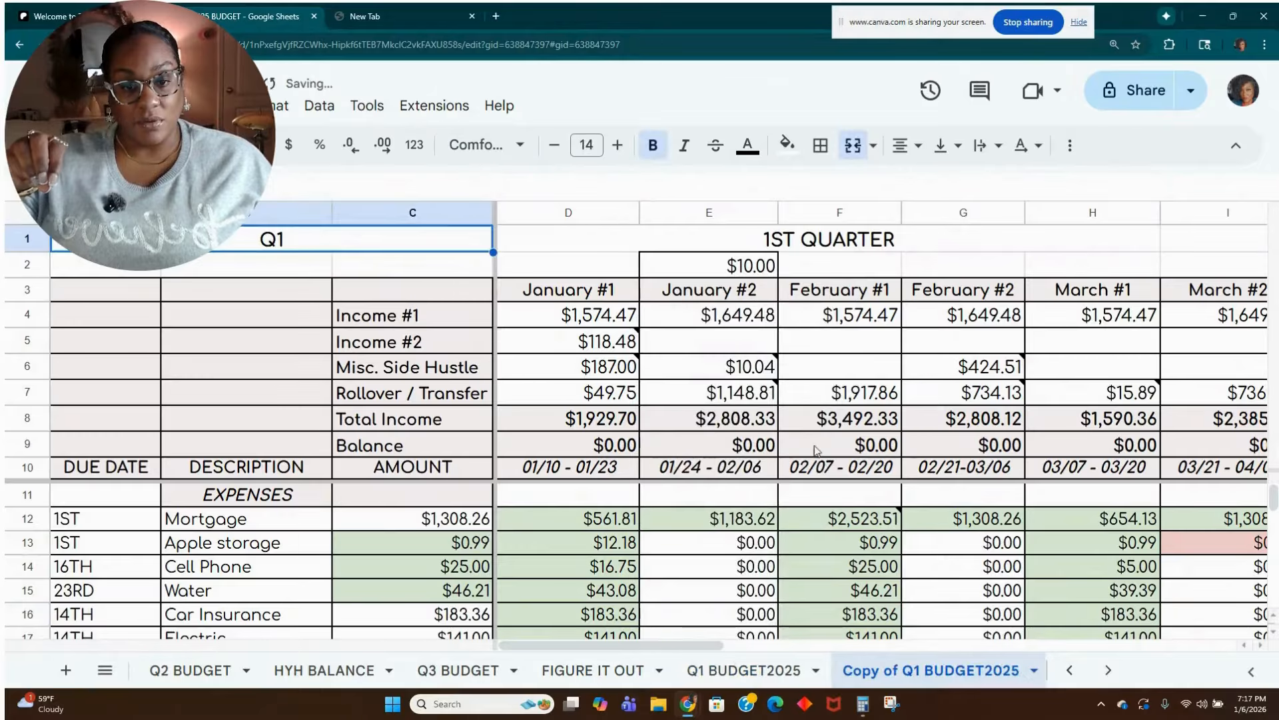
# Rename the duplicated sheet as Q1 BUDGET2026.
pyautogui.doubleClick(918, 673)
pyautogui.click(909, 671)
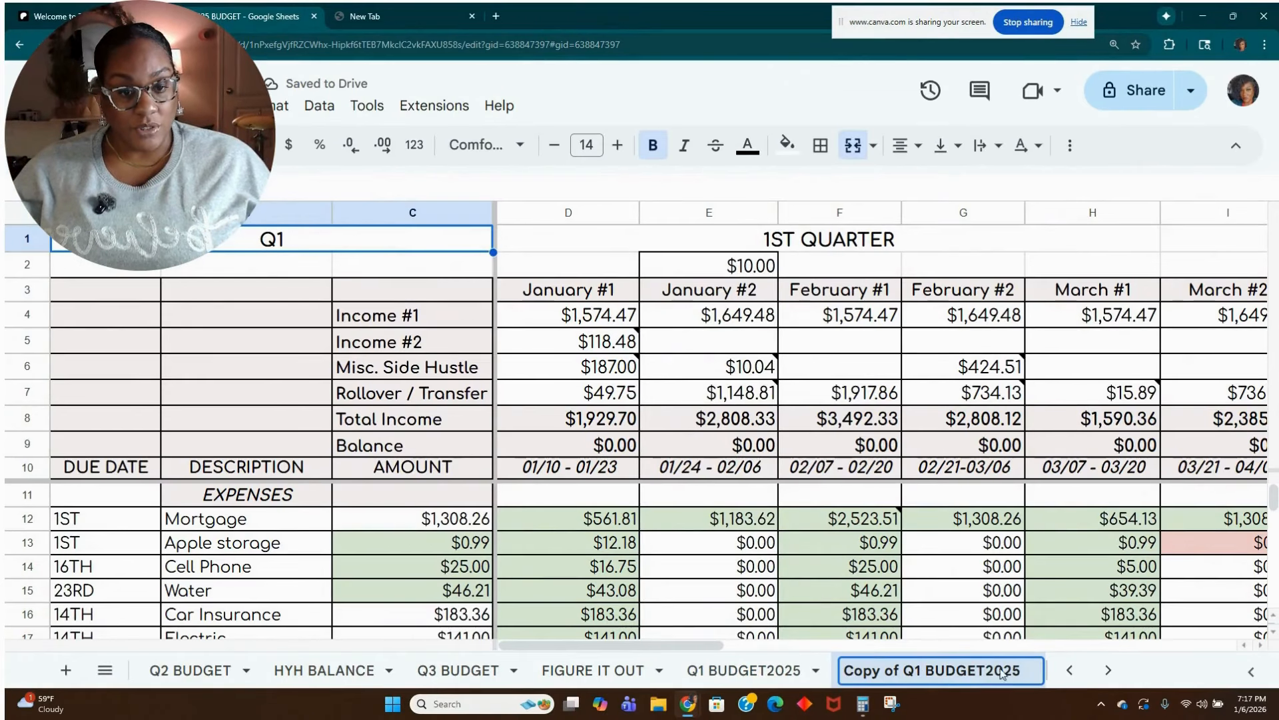
pyautogui.click(1029, 671)
pyautogui.press('BackSpace')
pyautogui.write('6')
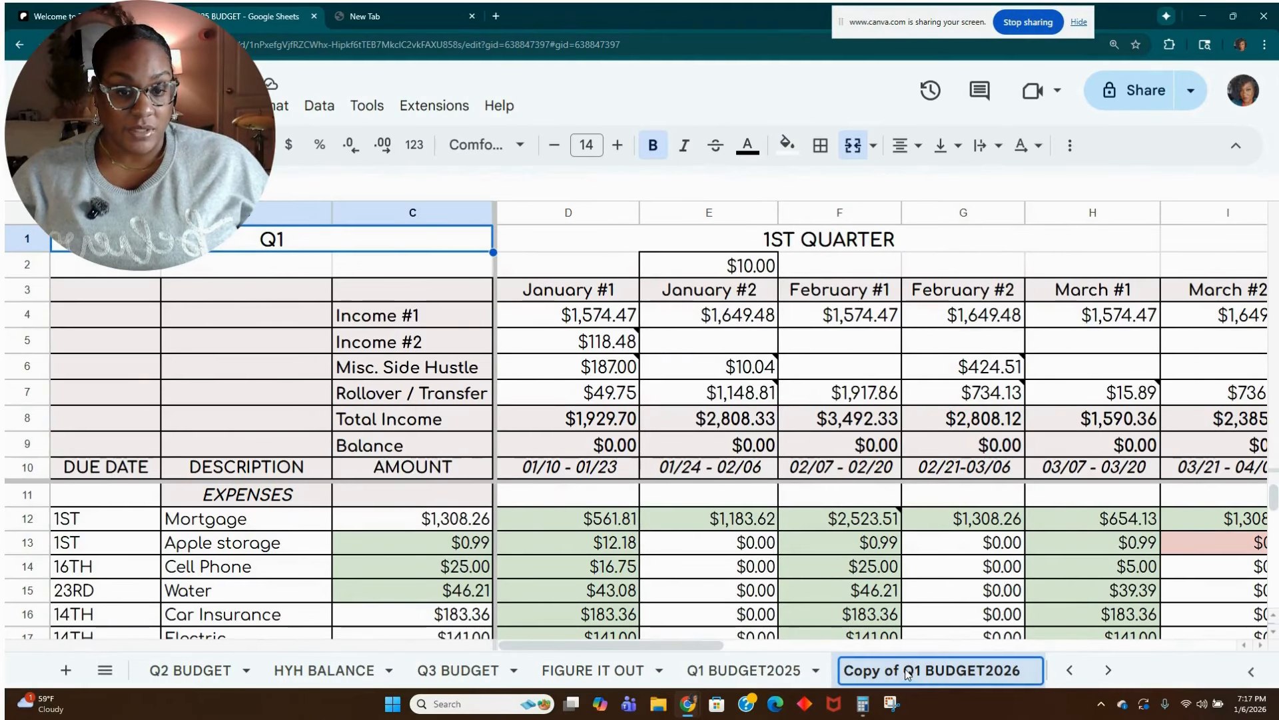
pyautogui.moveTo(912, 675); pyautogui.dragTo(826, 676)
pyautogui.press('BackSpace')
pyautogui.click(936, 648)
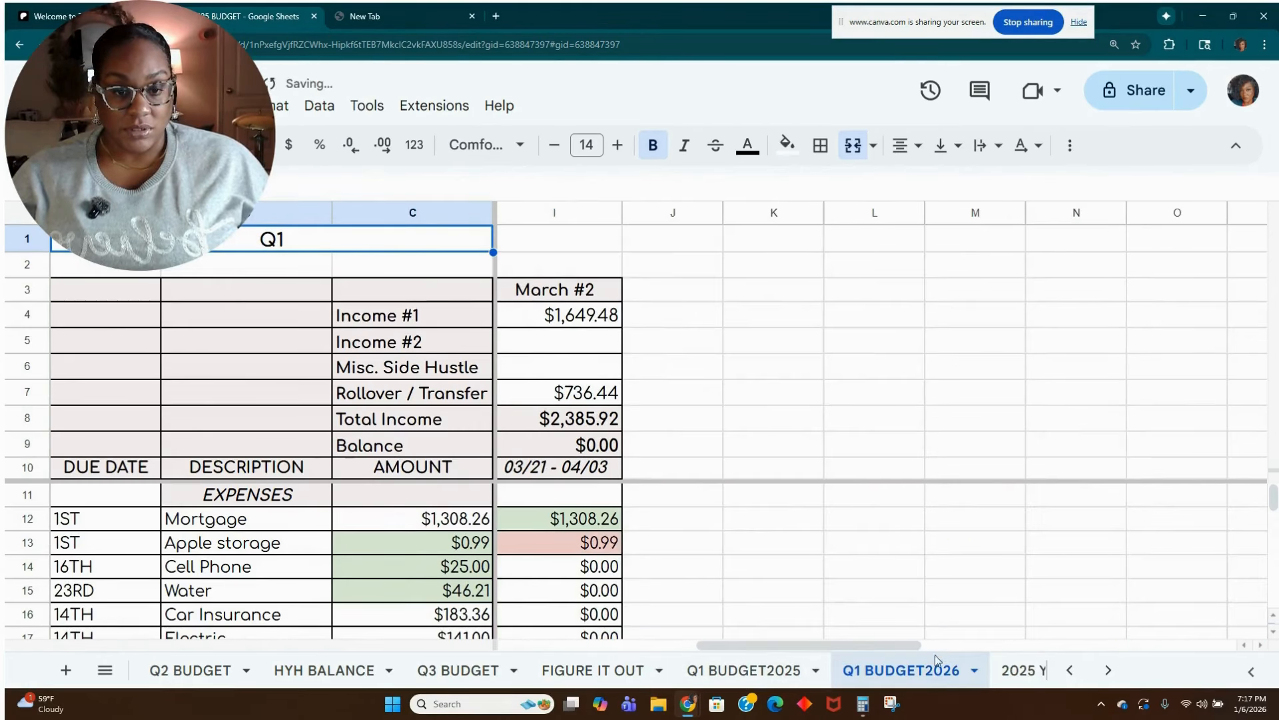
# Move the Q1 BUDGET2026 sheet directly after the JANUARY BUDGET sheet and bring its January columns into view.
pyautogui.moveTo(922, 672); pyautogui.dragTo(580, 646)
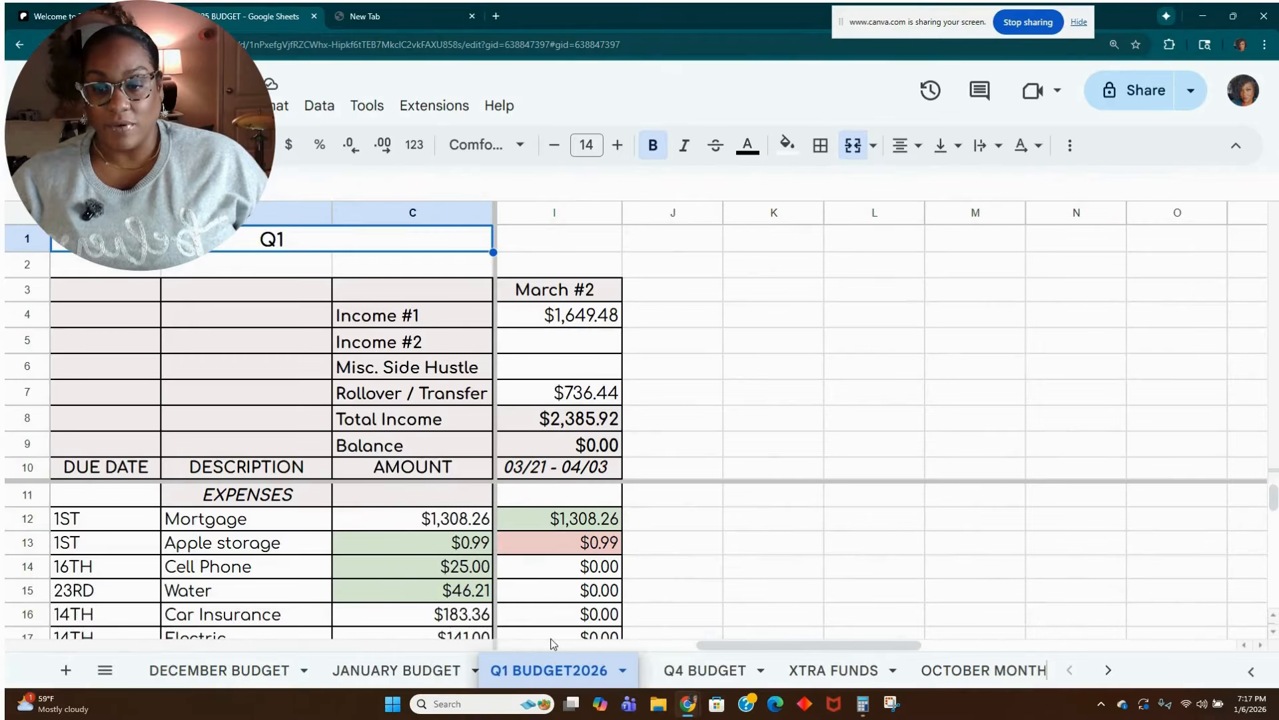
pyautogui.click(391, 673)
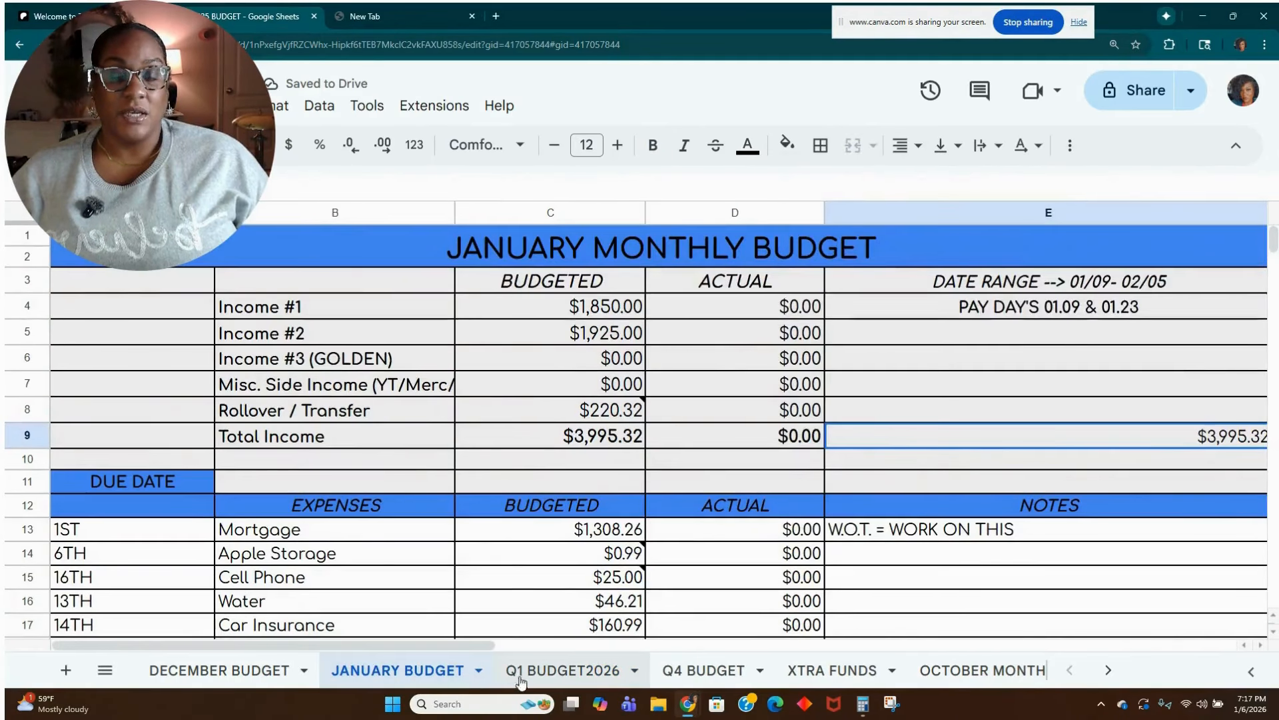
pyautogui.click(542, 673)
pyautogui.click(439, 673)
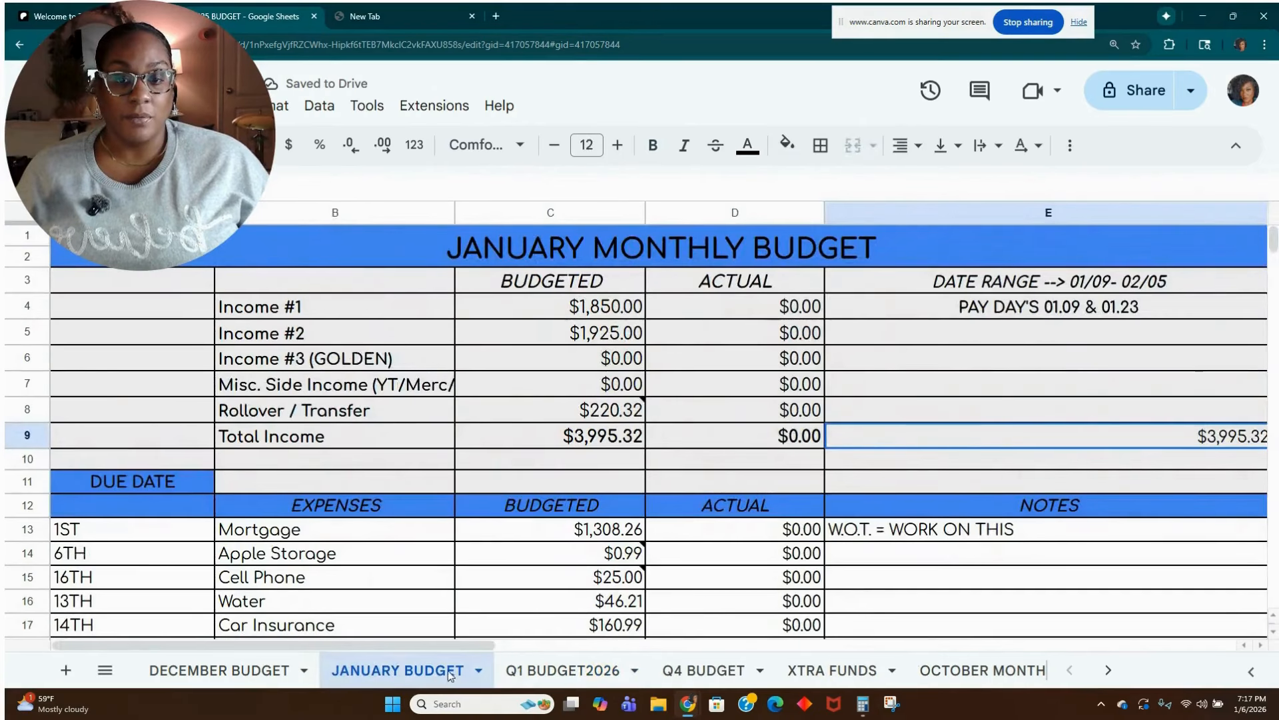
pyautogui.click(541, 677)
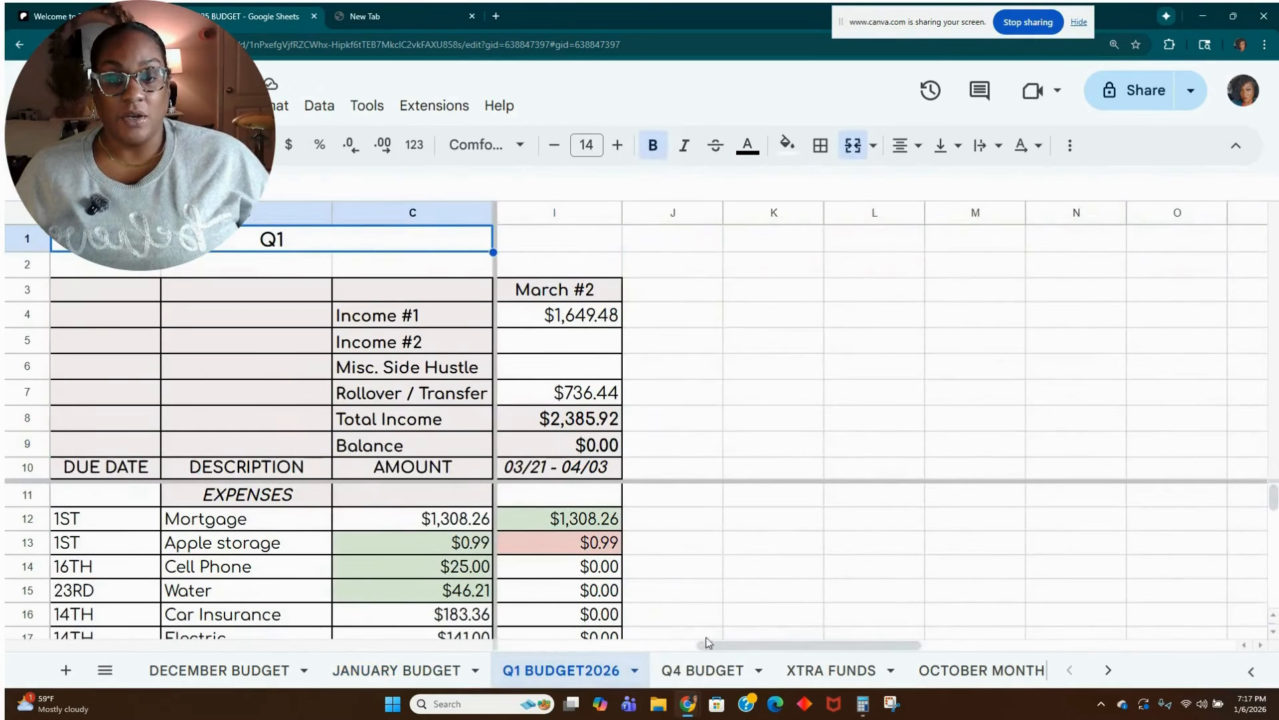
pyautogui.moveTo(753, 645); pyautogui.dragTo(558, 648)
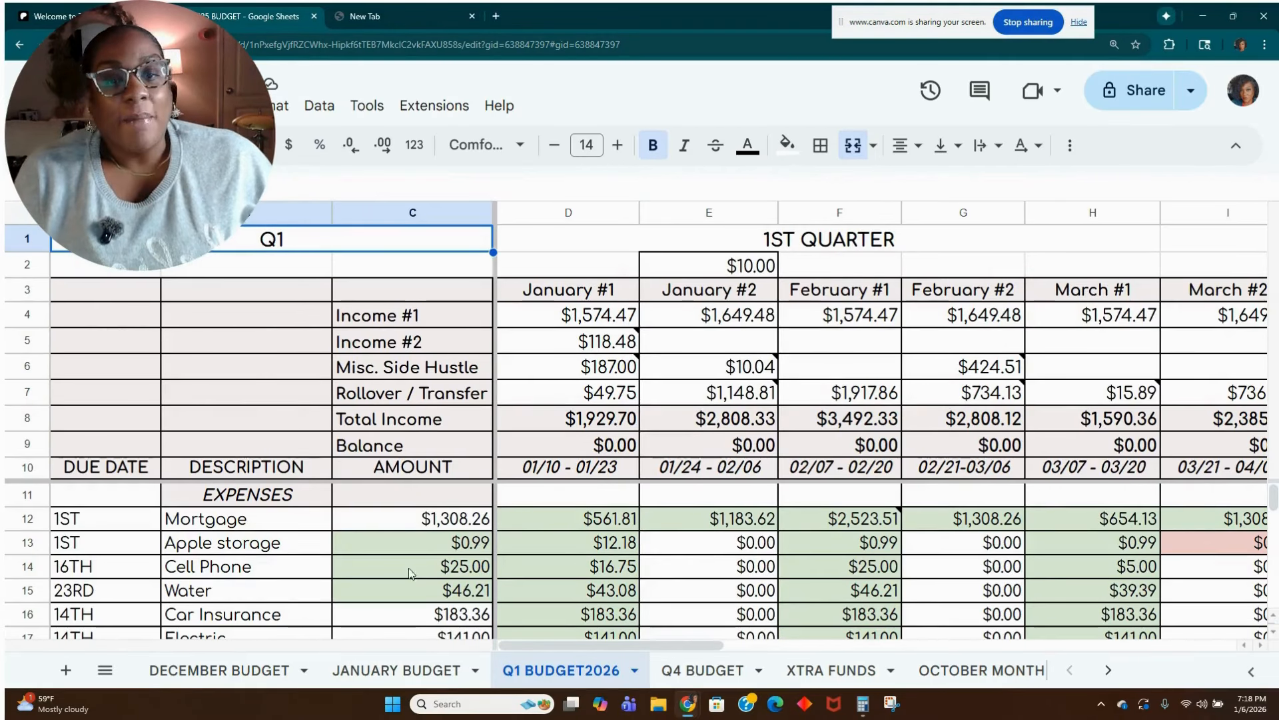
# Return to the JANUARY BUDGET sheet and show the note on the budgeted Rollover / Transfer amount.
pyautogui.click(373, 682)
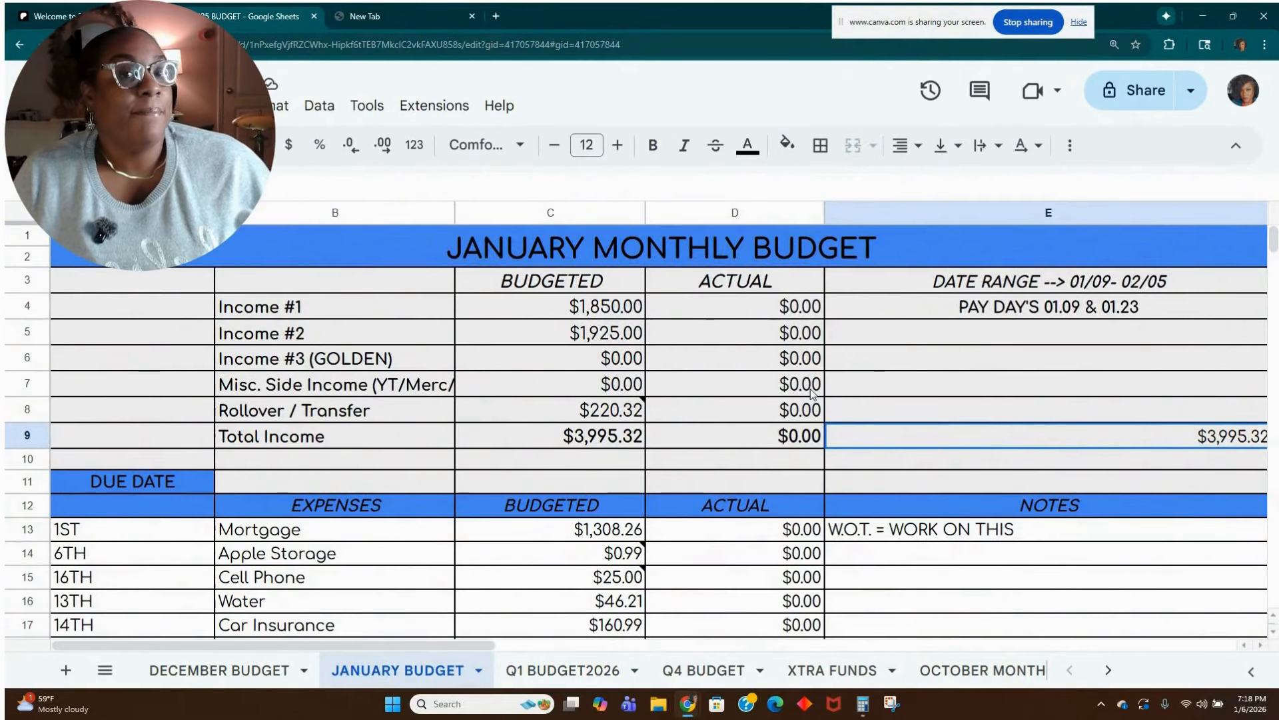
pyautogui.moveTo(629, 408)
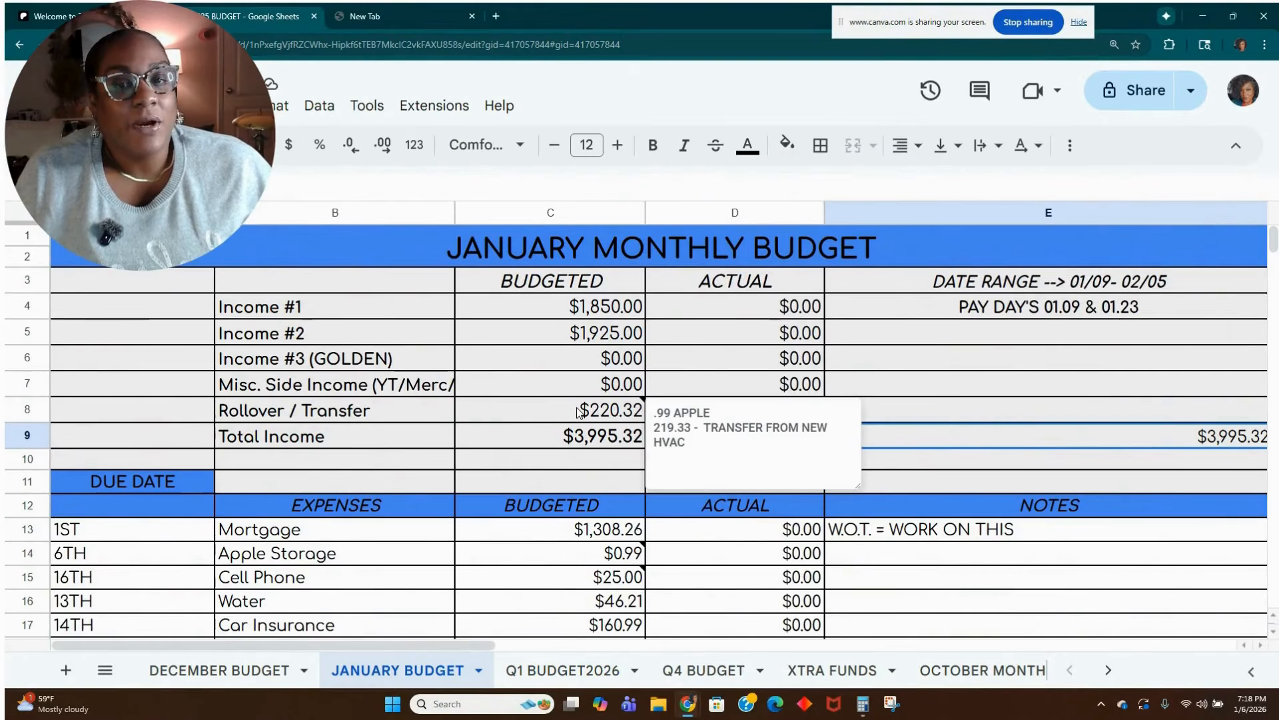